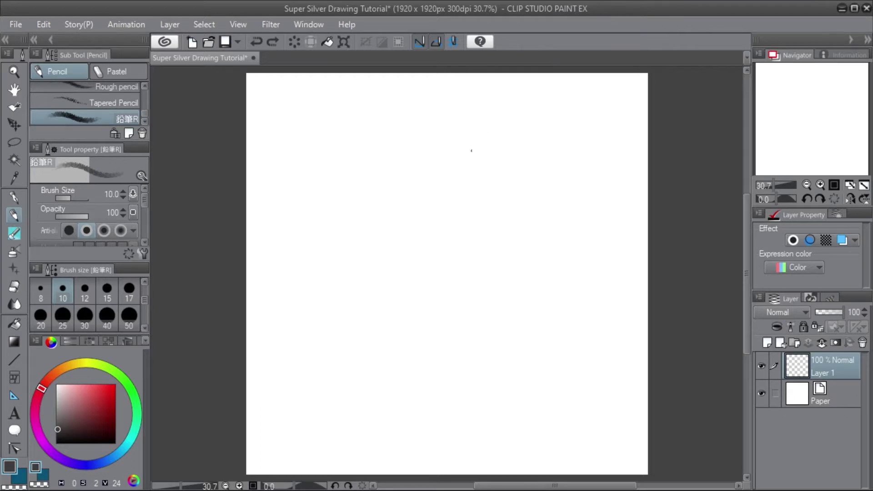
{"action": "mouse_move", "coordinate": [482, 144]}
{"action": "left_mouse_down"}
{"action": "mouse_move", "coordinate": [474, 150]}
{"action": "mouse_move", "coordinate": [509, 176]}
{"action": "left_mouse_up"}
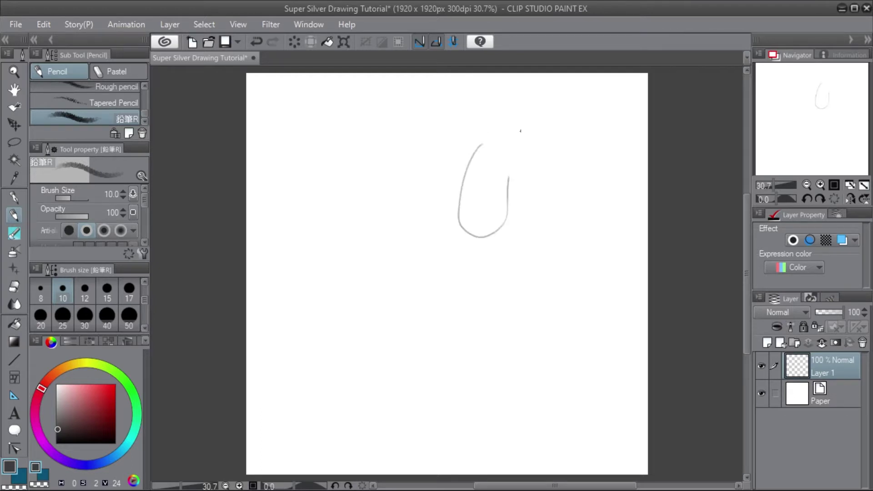
{"action": "key", "text": "ctrl+z"}
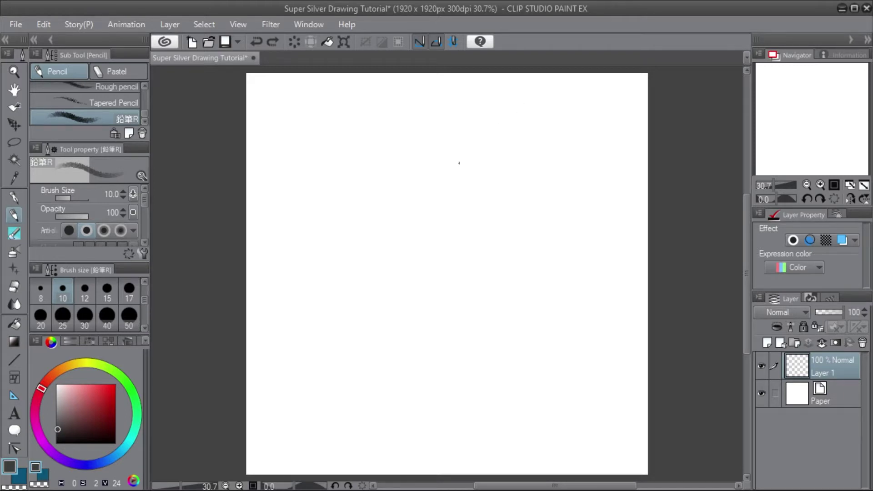
{"action": "left_click", "coordinate": [14, 233]}
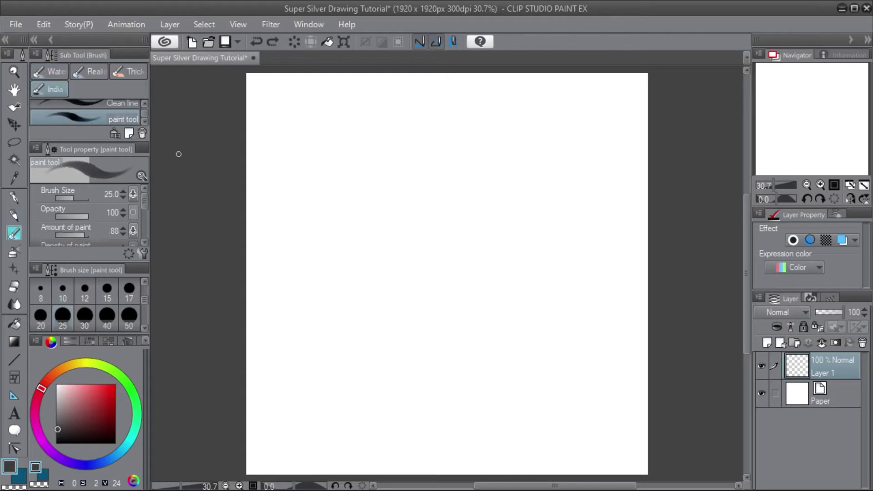
{"action": "left_click", "coordinate": [124, 105]}
{"action": "mouse_move", "coordinate": [298, 190]}
{"action": "left_mouse_down"}
{"action": "mouse_move", "coordinate": [288, 225]}
{"action": "mouse_move", "coordinate": [475, 304]}
{"action": "left_mouse_up"}
{"action": "left_click_drag", "start_coordinate": [525, 253], "coordinate": [584, 351]}
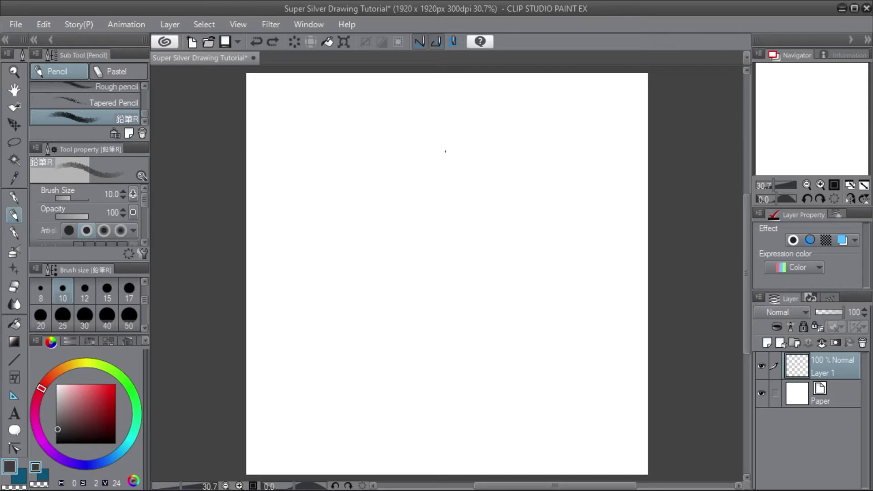
Sketch a rough circle for the head in the upper middle of the canvas with the size 10 pencil.
{"action": "mouse_move", "coordinate": [431, 156]}
{"action": "left_mouse_down"}
{"action": "mouse_move", "coordinate": [412, 177]}
{"action": "mouse_move", "coordinate": [427, 166]}
{"action": "mouse_move", "coordinate": [420, 203]}
{"action": "mouse_move", "coordinate": [420, 175]}
{"action": "mouse_move", "coordinate": [423, 218]}
{"action": "mouse_move", "coordinate": [414, 197]}
{"action": "mouse_move", "coordinate": [434, 227]}
{"action": "mouse_move", "coordinate": [421, 218]}
{"action": "mouse_move", "coordinate": [455, 234]}
{"action": "mouse_move", "coordinate": [428, 226]}
{"action": "mouse_move", "coordinate": [466, 232]}
{"action": "mouse_move", "coordinate": [500, 185]}
{"action": "left_mouse_up"}
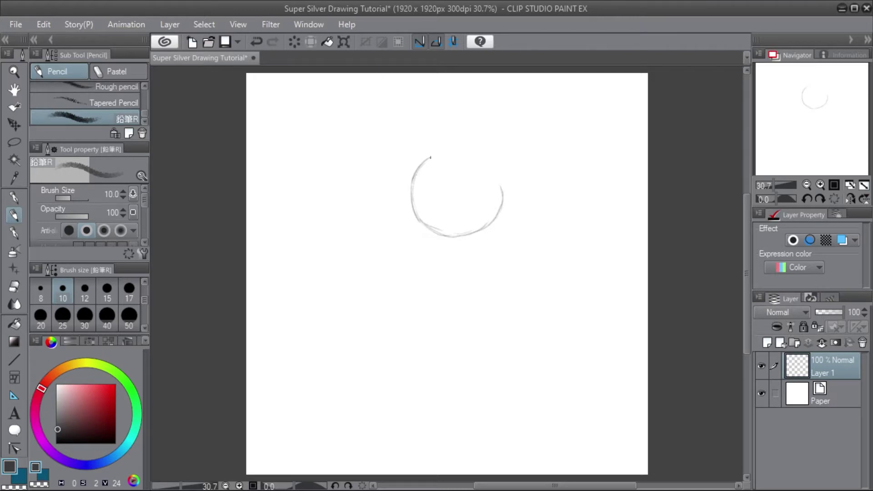
{"action": "mouse_move", "coordinate": [431, 155]}
{"action": "left_mouse_down"}
{"action": "mouse_move", "coordinate": [465, 151]}
{"action": "mouse_move", "coordinate": [494, 170]}
{"action": "mouse_move", "coordinate": [469, 150]}
{"action": "mouse_move", "coordinate": [491, 168]}
{"action": "mouse_move", "coordinate": [484, 157]}
{"action": "mouse_move", "coordinate": [498, 185]}
{"action": "mouse_move", "coordinate": [497, 168]}
{"action": "mouse_move", "coordinate": [503, 189]}
{"action": "left_mouse_up"}
{"action": "left_click_drag", "start_coordinate": [449, 150], "coordinate": [438, 152]}
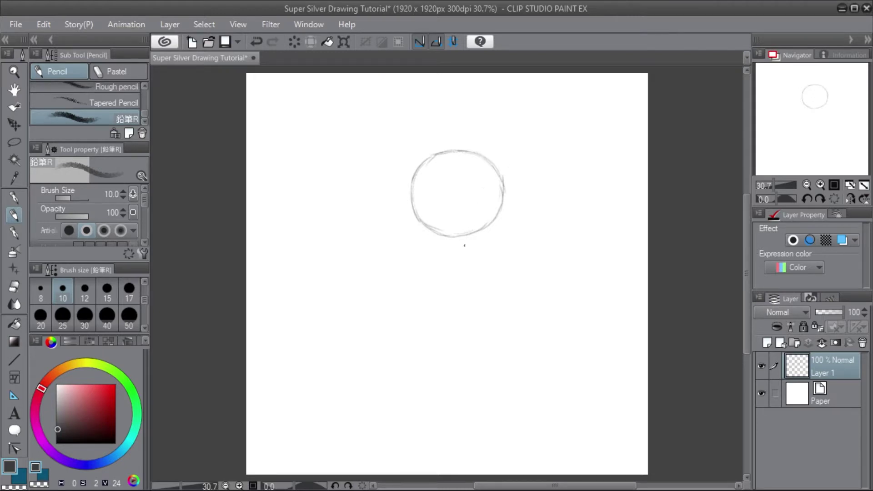
Draw a curved vertical centre line on the right part of the head circle and a horizontal eye line across its lower half.
{"action": "left_click_drag", "start_coordinate": [463, 250], "coordinate": [481, 195]}
{"action": "mouse_move", "coordinate": [469, 235]}
{"action": "left_mouse_down"}
{"action": "mouse_move", "coordinate": [482, 171]}
{"action": "mouse_move", "coordinate": [477, 219]}
{"action": "mouse_move", "coordinate": [475, 127]}
{"action": "left_mouse_up"}
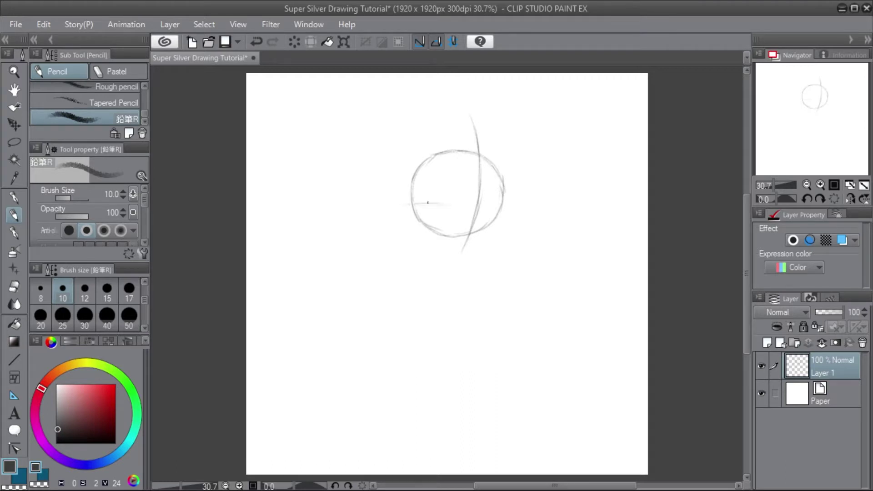
{"action": "left_click_drag", "start_coordinate": [415, 204], "coordinate": [393, 205]}
{"action": "left_click_drag", "start_coordinate": [457, 206], "coordinate": [516, 214]}
{"action": "left_click_drag", "start_coordinate": [451, 205], "coordinate": [407, 205]}
{"action": "left_click_drag", "start_coordinate": [477, 207], "coordinate": [480, 165]}
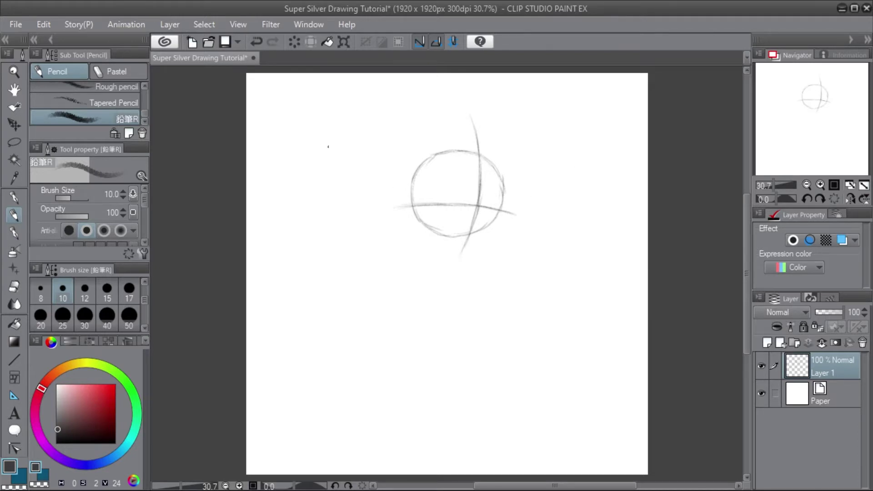
{"action": "mouse_move", "coordinate": [301, 157]}
{"action": "left_mouse_down"}
{"action": "mouse_move", "coordinate": [301, 139]}
{"action": "mouse_move", "coordinate": [304, 207]}
{"action": "mouse_move", "coordinate": [318, 176]}
{"action": "mouse_move", "coordinate": [387, 169]}
{"action": "left_mouse_up"}
{"action": "left_click_drag", "start_coordinate": [343, 203], "coordinate": [322, 113]}
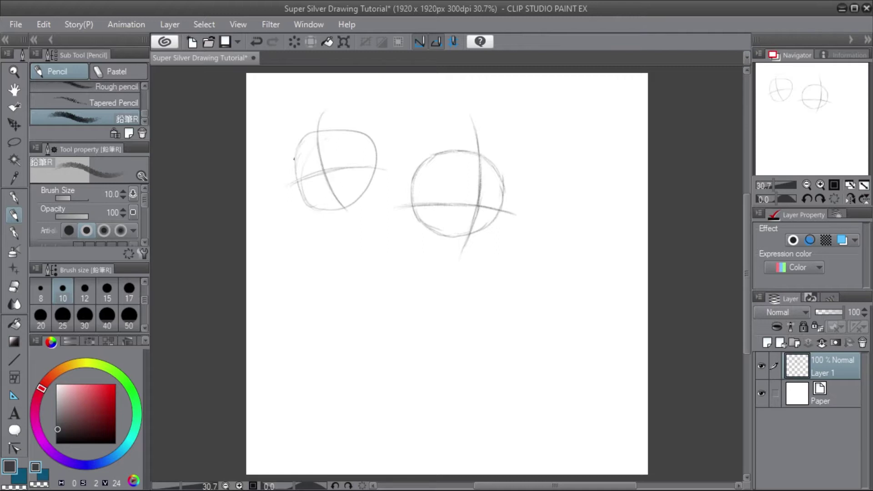
{"action": "mouse_move", "coordinate": [295, 160]}
{"action": "left_mouse_down"}
{"action": "mouse_move", "coordinate": [276, 147]}
{"action": "mouse_move", "coordinate": [279, 159]}
{"action": "mouse_move", "coordinate": [284, 146]}
{"action": "left_mouse_up"}
{"action": "mouse_move", "coordinate": [511, 186]}
{"action": "left_mouse_down"}
{"action": "mouse_move", "coordinate": [530, 181]}
{"action": "mouse_move", "coordinate": [523, 190]}
{"action": "left_mouse_up"}
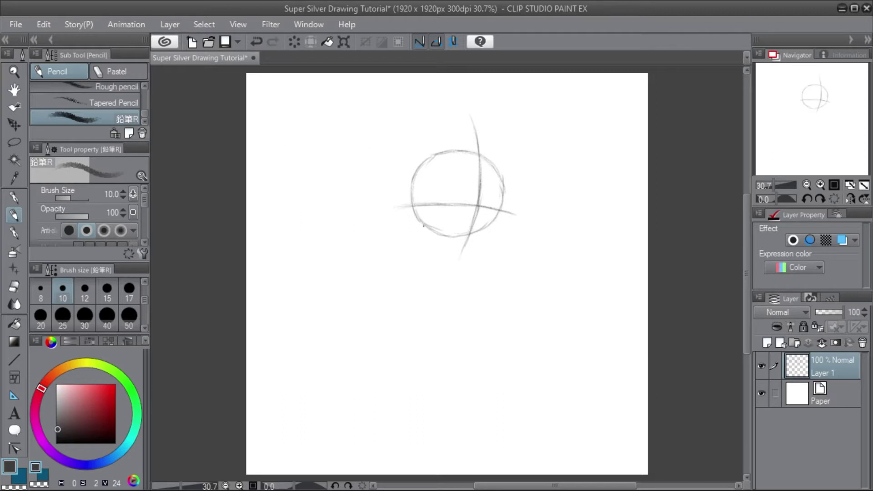
Sketch a torso below the head that tapers down to a short, slightly slanted hip line.
{"action": "left_click_drag", "start_coordinate": [422, 224], "coordinate": [429, 290]}
{"action": "left_click_drag", "start_coordinate": [426, 245], "coordinate": [430, 294]}
{"action": "mouse_move", "coordinate": [490, 227]}
{"action": "left_mouse_down"}
{"action": "mouse_move", "coordinate": [460, 308]}
{"action": "mouse_move", "coordinate": [458, 299]}
{"action": "mouse_move", "coordinate": [464, 306]}
{"action": "mouse_move", "coordinate": [424, 255]}
{"action": "left_mouse_up"}
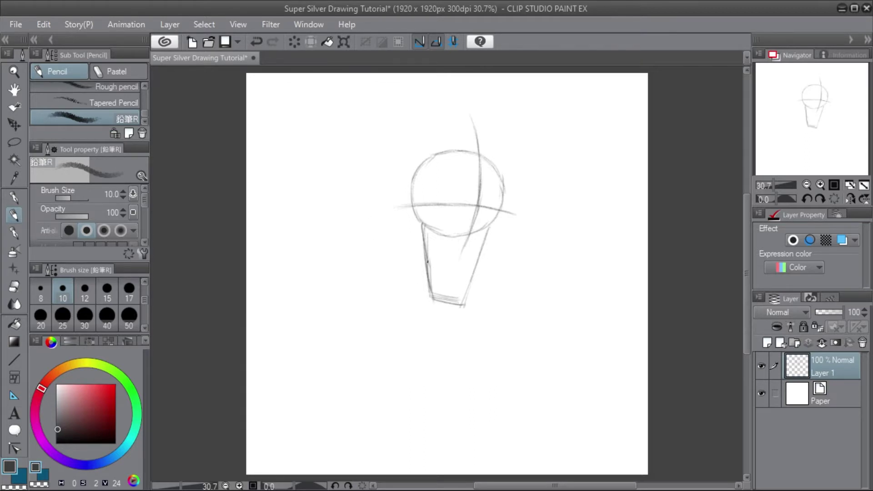
{"action": "mouse_move", "coordinate": [580, 202]}
{"action": "left_mouse_down"}
{"action": "mouse_move", "coordinate": [565, 281]}
{"action": "mouse_move", "coordinate": [586, 273]}
{"action": "mouse_move", "coordinate": [595, 208]}
{"action": "left_mouse_up"}
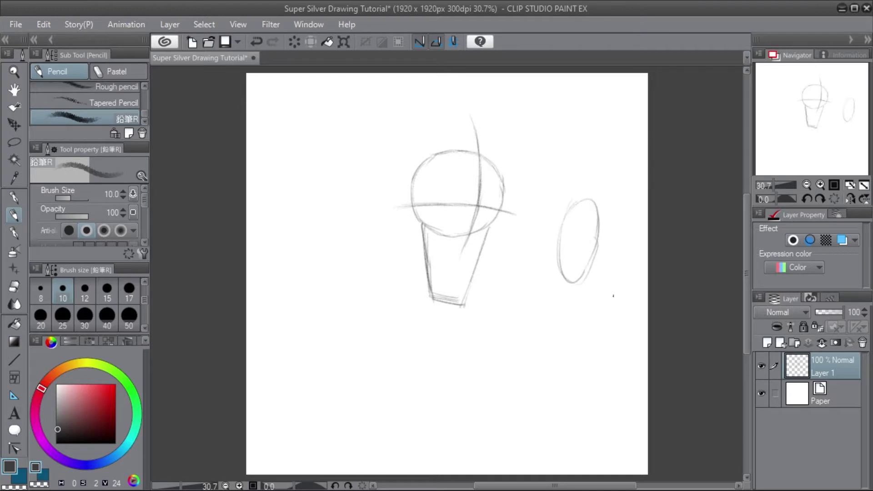
{"action": "key", "text": "ctrl+z"}
{"action": "key", "text": "ctrl+z"}
{"action": "key", "text": "ctrl+z"}
{"action": "key", "text": "ctrl+z"}
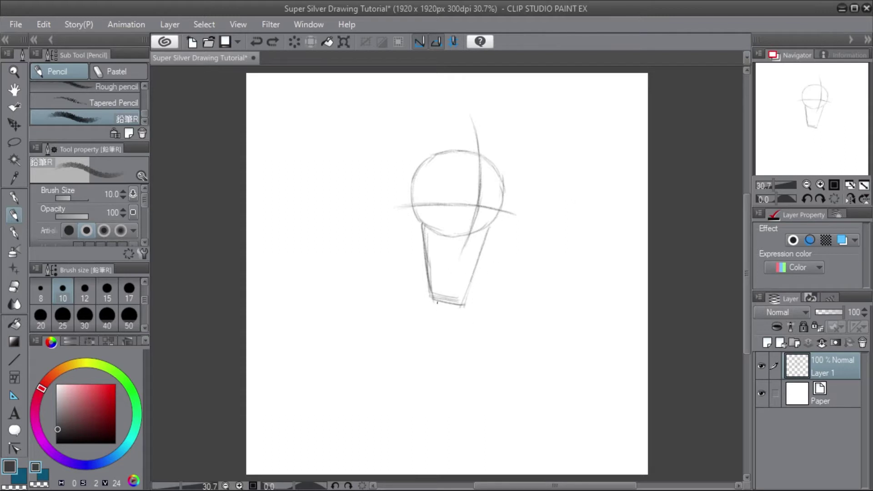
{"action": "mouse_move", "coordinate": [432, 296]}
{"action": "left_mouse_down"}
{"action": "mouse_move", "coordinate": [443, 334]}
{"action": "mouse_move", "coordinate": [461, 307]}
{"action": "left_mouse_up"}
{"action": "key", "text": "ctrl+z"}
{"action": "key", "text": "ctrl+z"}
{"action": "key", "text": "ctrl+z"}
{"action": "key", "text": "ctrl+z"}
Draw two spreading leg guidelines from the hip corners, a long right one and a shorter left one curving at its end.
{"action": "left_click_drag", "start_coordinate": [464, 305], "coordinate": [490, 369]}
{"action": "left_click_drag", "start_coordinate": [433, 299], "coordinate": [409, 338]}
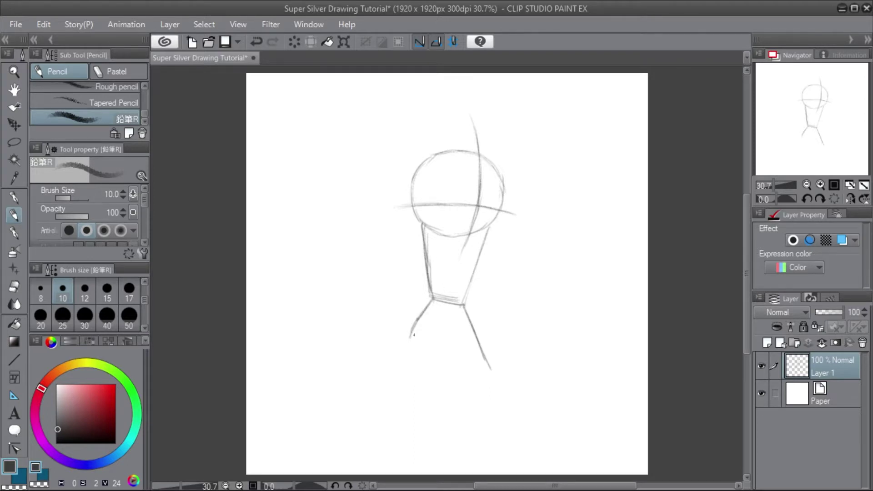
{"action": "left_click_drag", "start_coordinate": [413, 335], "coordinate": [412, 341]}
{"action": "left_click_drag", "start_coordinate": [416, 322], "coordinate": [414, 346]}
Sketch a V shape across the chest and a shallow pointed collar line directly under the head.
{"action": "mouse_move", "coordinate": [426, 248]}
{"action": "left_mouse_down"}
{"action": "mouse_move", "coordinate": [450, 281]}
{"action": "mouse_move", "coordinate": [487, 237]}
{"action": "left_mouse_up"}
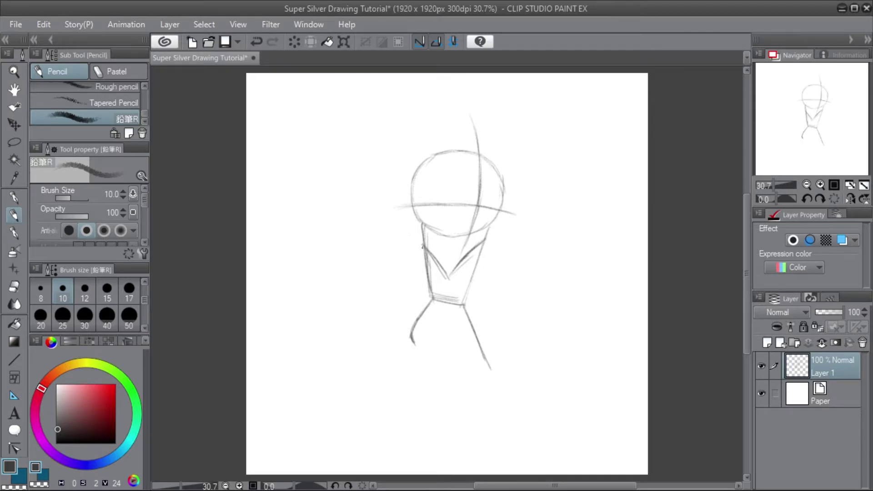
{"action": "mouse_move", "coordinate": [421, 230]}
{"action": "left_mouse_down"}
{"action": "mouse_move", "coordinate": [424, 249]}
{"action": "mouse_move", "coordinate": [418, 223]}
{"action": "mouse_move", "coordinate": [438, 225]}
{"action": "left_mouse_up"}
{"action": "left_click_drag", "start_coordinate": [446, 232], "coordinate": [479, 227]}
{"action": "mouse_move", "coordinate": [339, 200]}
{"action": "left_mouse_down"}
{"action": "mouse_move", "coordinate": [336, 172]}
{"action": "mouse_move", "coordinate": [368, 206]}
{"action": "mouse_move", "coordinate": [359, 187]}
{"action": "mouse_move", "coordinate": [370, 188]}
{"action": "mouse_move", "coordinate": [314, 168]}
{"action": "mouse_move", "coordinate": [344, 190]}
{"action": "mouse_move", "coordinate": [317, 174]}
{"action": "left_mouse_up"}
{"action": "left_click_drag", "start_coordinate": [380, 199], "coordinate": [403, 202]}
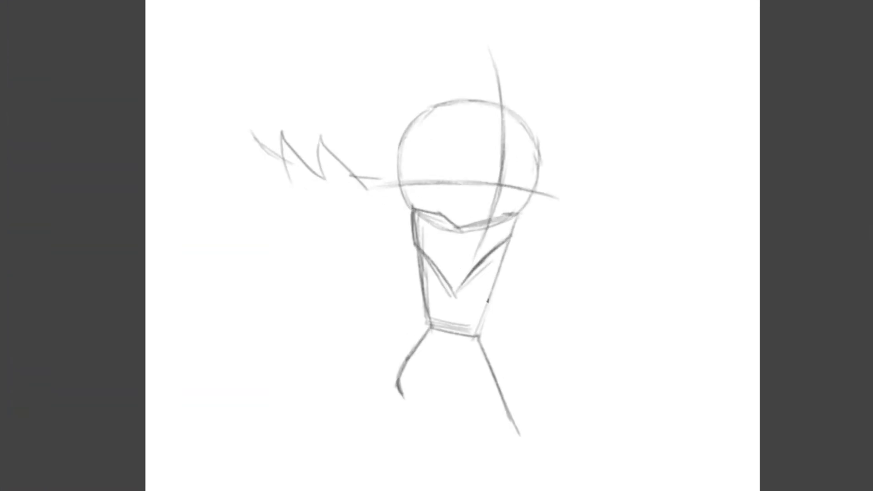
{"action": "key", "text": "ctrl+z"}
{"action": "key", "text": "ctrl+z"}
{"action": "key", "text": "ctrl+z"}
{"action": "key", "text": "ctrl+z"}
{"action": "key", "text": "ctrl+z"}
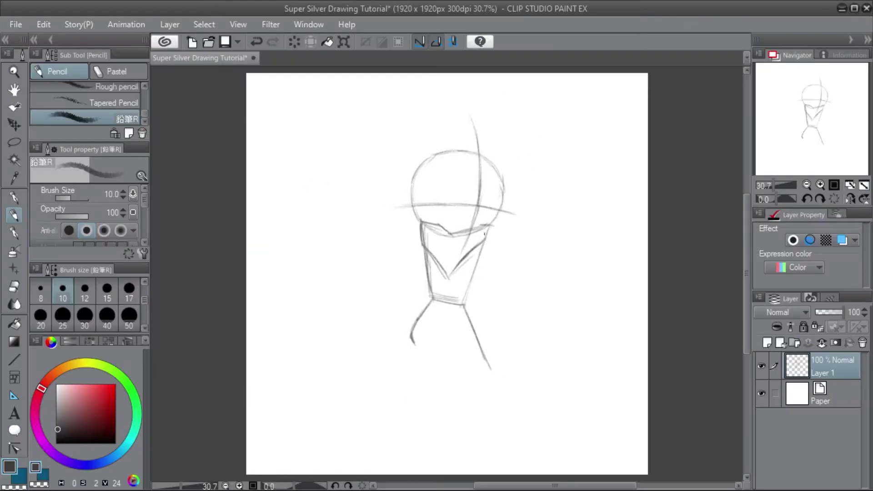
Sketch a small circle at each shoulder and a curved arm guideline sloping outward and down from each one.
{"action": "mouse_move", "coordinate": [484, 226]}
{"action": "left_mouse_down"}
{"action": "mouse_move", "coordinate": [481, 242]}
{"action": "mouse_move", "coordinate": [494, 228]}
{"action": "left_mouse_up"}
{"action": "left_click_drag", "start_coordinate": [499, 256], "coordinate": [490, 241]}
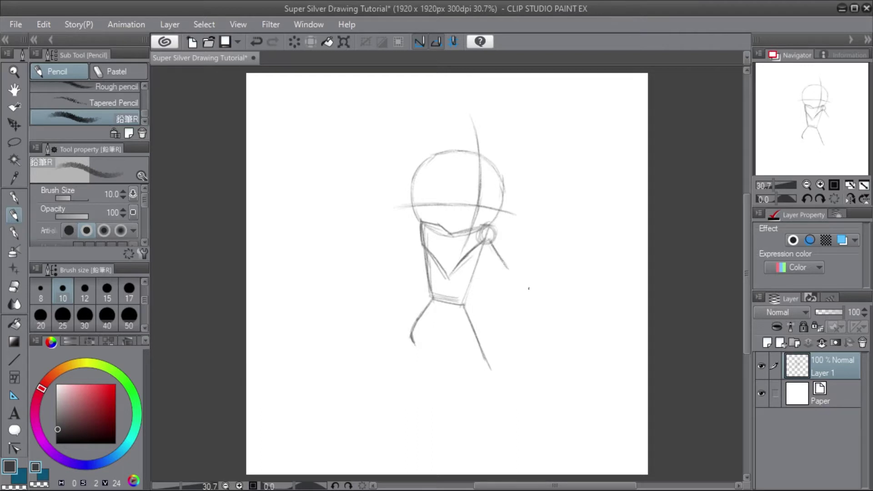
{"action": "left_click_drag", "start_coordinate": [517, 276], "coordinate": [497, 255]}
{"action": "mouse_move", "coordinate": [434, 228]}
{"action": "left_mouse_down"}
{"action": "mouse_move", "coordinate": [424, 240]}
{"action": "mouse_move", "coordinate": [425, 224]}
{"action": "left_mouse_up"}
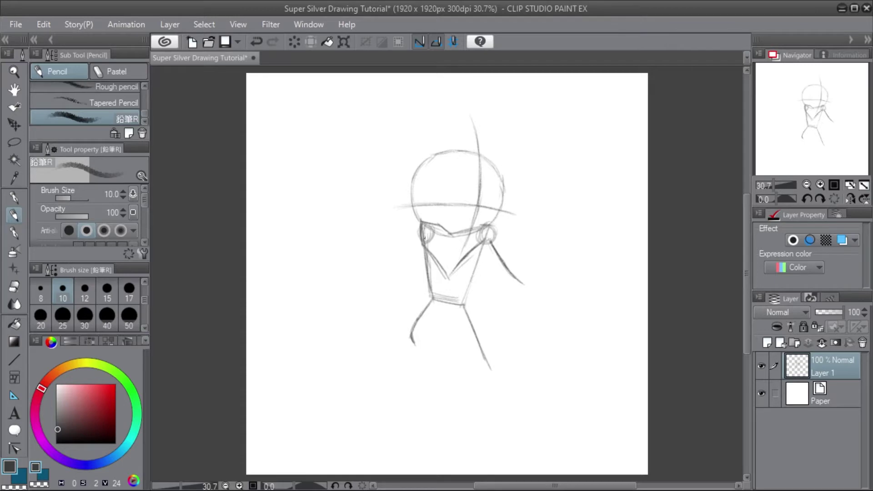
{"action": "left_click_drag", "start_coordinate": [423, 248], "coordinate": [406, 289]}
{"action": "left_click_drag", "start_coordinate": [424, 253], "coordinate": [410, 280]}
{"action": "mouse_move", "coordinate": [424, 247]}
{"action": "left_mouse_down"}
{"action": "mouse_move", "coordinate": [416, 276]}
{"action": "mouse_move", "coordinate": [423, 232]}
{"action": "mouse_move", "coordinate": [407, 289]}
{"action": "left_mouse_up"}
Reinforce the head circle's left and right outlines and the torso's right edge with extra pencil strokes.
{"action": "mouse_move", "coordinate": [437, 156]}
{"action": "left_mouse_down"}
{"action": "mouse_move", "coordinate": [415, 175]}
{"action": "mouse_move", "coordinate": [406, 216]}
{"action": "left_mouse_up"}
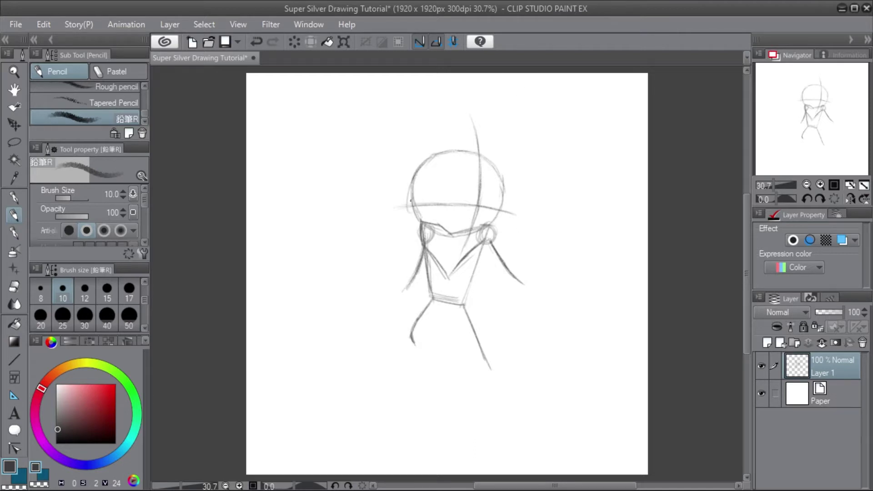
{"action": "left_click_drag", "start_coordinate": [411, 183], "coordinate": [409, 203]}
{"action": "left_click_drag", "start_coordinate": [503, 198], "coordinate": [497, 215]}
{"action": "left_click_drag", "start_coordinate": [505, 180], "coordinate": [499, 201]}
{"action": "left_click_drag", "start_coordinate": [483, 158], "coordinate": [501, 187]}
{"action": "left_click_drag", "start_coordinate": [413, 206], "coordinate": [422, 219]}
{"action": "left_click_drag", "start_coordinate": [479, 262], "coordinate": [464, 303]}
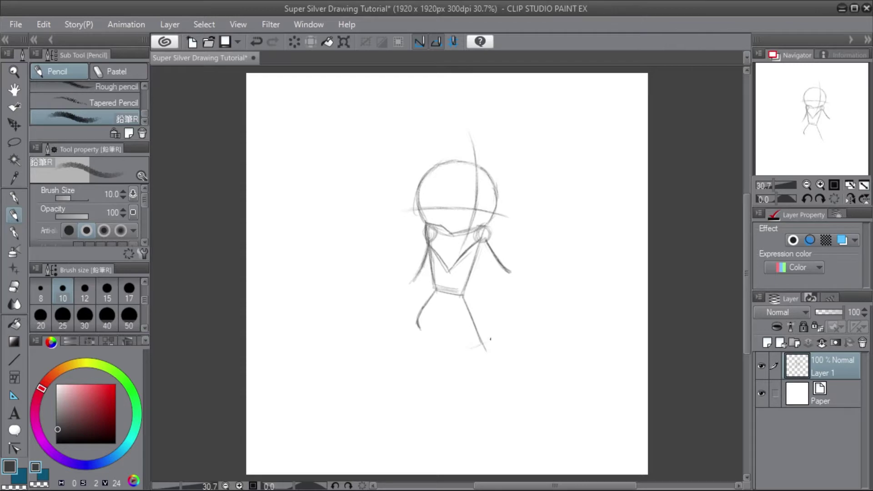
Sketch a tilted cylinder for the boot cuff at the end of the right leg guideline.
{"action": "left_click_drag", "start_coordinate": [468, 349], "coordinate": [488, 341]}
{"action": "mouse_move", "coordinate": [479, 337]}
{"action": "left_mouse_down"}
{"action": "mouse_move", "coordinate": [472, 358]}
{"action": "mouse_move", "coordinate": [504, 343]}
{"action": "mouse_move", "coordinate": [504, 333]}
{"action": "mouse_move", "coordinate": [481, 338]}
{"action": "mouse_move", "coordinate": [503, 336]}
{"action": "mouse_move", "coordinate": [475, 321]}
{"action": "mouse_move", "coordinate": [503, 342]}
{"action": "left_mouse_up"}
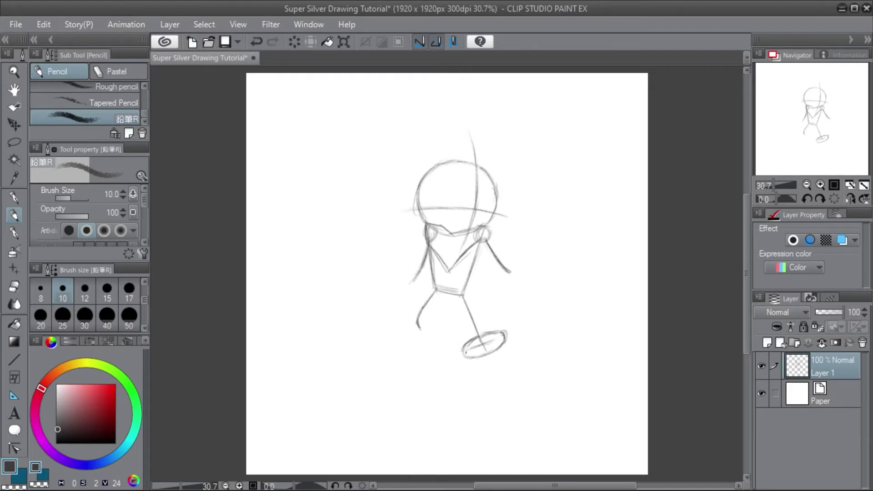
{"action": "mouse_move", "coordinate": [466, 354]}
{"action": "left_mouse_down"}
{"action": "mouse_move", "coordinate": [475, 380]}
{"action": "mouse_move", "coordinate": [507, 366]}
{"action": "left_mouse_up"}
{"action": "mouse_move", "coordinate": [505, 332]}
{"action": "left_mouse_down"}
{"action": "mouse_move", "coordinate": [513, 358]}
{"action": "mouse_move", "coordinate": [495, 376]}
{"action": "mouse_move", "coordinate": [516, 355]}
{"action": "mouse_move", "coordinate": [484, 376]}
{"action": "mouse_move", "coordinate": [501, 370]}
{"action": "left_mouse_up"}
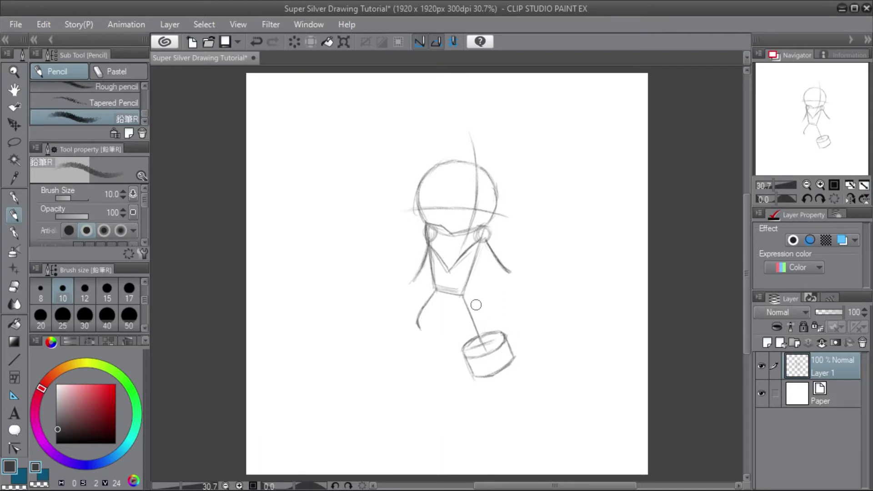
{"action": "left_click", "coordinate": [434, 298]}
{"action": "left_click_drag", "start_coordinate": [456, 296], "coordinate": [473, 341]}
{"action": "mouse_move", "coordinate": [456, 306]}
{"action": "left_mouse_down"}
{"action": "mouse_move", "coordinate": [447, 318]}
{"action": "mouse_move", "coordinate": [453, 314]}
{"action": "mouse_move", "coordinate": [442, 299]}
{"action": "left_mouse_up"}
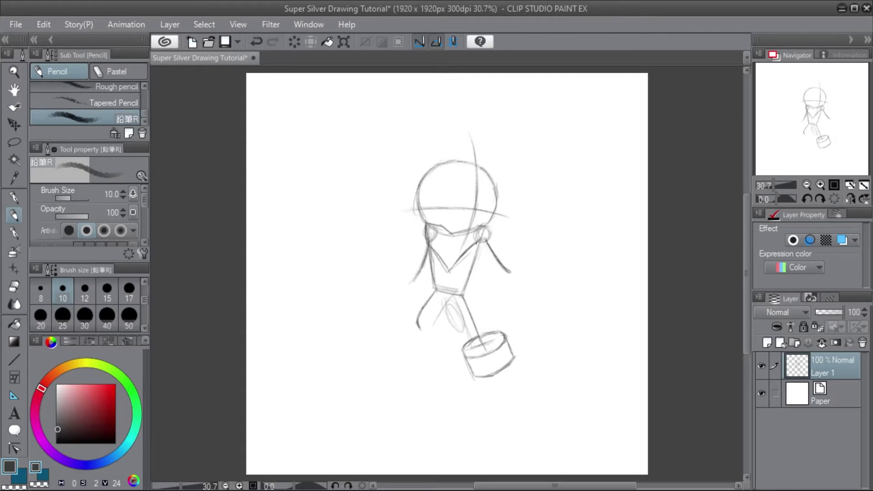
{"action": "key", "text": "ctrl+z"}
{"action": "key", "text": "ctrl+z"}
{"action": "key", "text": "ctrl+z"}
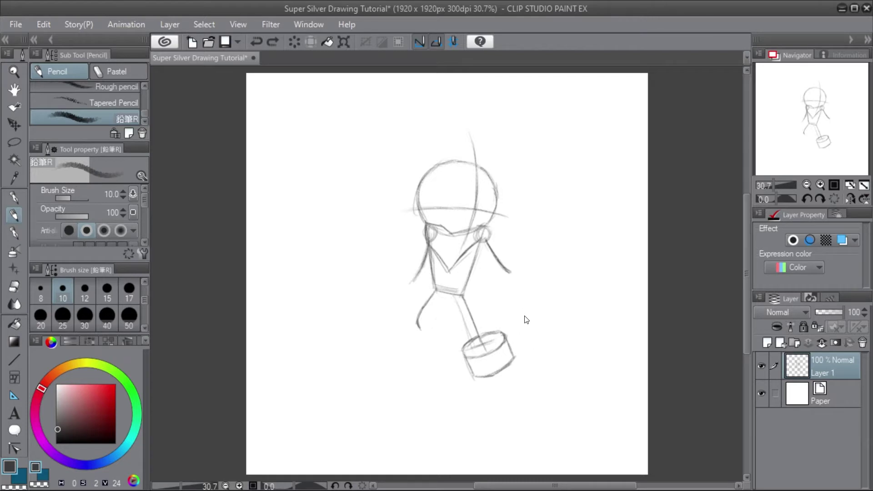
{"action": "key", "text": "ctrl+z"}
Draw a bent lower-leg guideline from under the right boot cuff, ending in a wide curved sole line.
{"action": "left_click_drag", "start_coordinate": [500, 372], "coordinate": [514, 362]}
{"action": "left_click_drag", "start_coordinate": [495, 371], "coordinate": [515, 359]}
{"action": "key", "text": "ctrl+z"}
{"action": "mouse_move", "coordinate": [498, 376]}
{"action": "left_mouse_down"}
{"action": "mouse_move", "coordinate": [517, 412]}
{"action": "mouse_move", "coordinate": [509, 398]}
{"action": "left_mouse_up"}
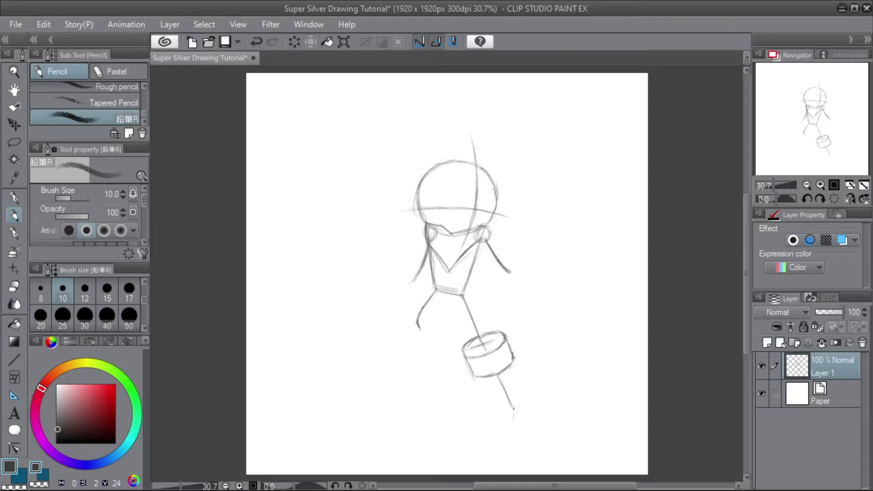
{"action": "mouse_move", "coordinate": [513, 409]}
{"action": "left_mouse_down"}
{"action": "mouse_move", "coordinate": [511, 456]}
{"action": "mouse_move", "coordinate": [515, 430]}
{"action": "mouse_move", "coordinate": [525, 461]}
{"action": "mouse_move", "coordinate": [497, 457]}
{"action": "left_mouse_up"}
{"action": "left_click_drag", "start_coordinate": [496, 456], "coordinate": [552, 454]}
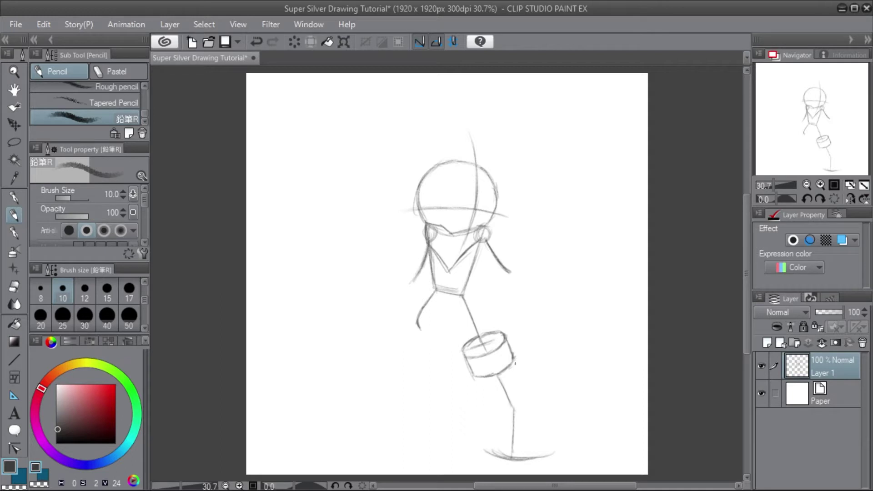
Draw the right boot's inner edge from the sole up through the ankle to the cuff.
{"action": "left_click_drag", "start_coordinate": [492, 456], "coordinate": [500, 406]}
{"action": "mouse_move", "coordinate": [495, 436]}
{"action": "left_mouse_down"}
{"action": "mouse_move", "coordinate": [499, 409]}
{"action": "mouse_move", "coordinate": [486, 377]}
{"action": "left_mouse_up"}
{"action": "left_click_drag", "start_coordinate": [502, 415], "coordinate": [490, 389]}
{"action": "left_click_drag", "start_coordinate": [475, 385], "coordinate": [491, 413]}
{"action": "left_click_drag", "start_coordinate": [491, 414], "coordinate": [476, 447]}
{"action": "left_click_drag", "start_coordinate": [461, 412], "coordinate": [485, 414]}
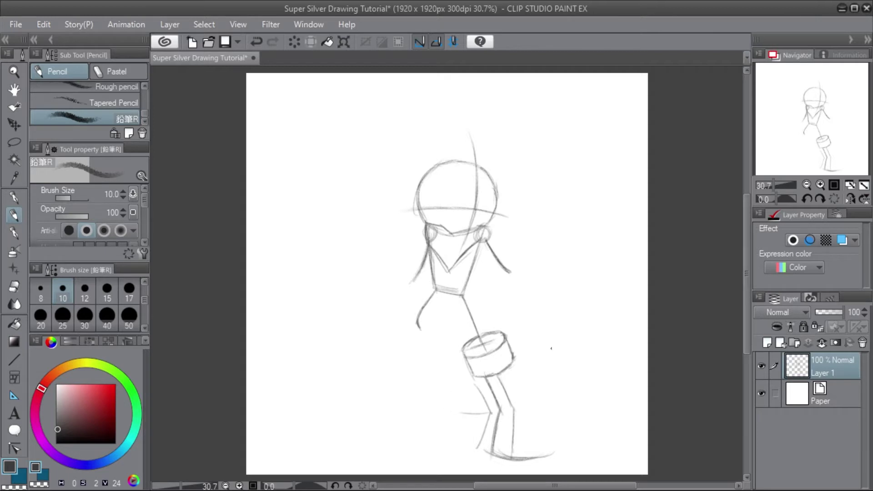
{"action": "key", "text": "ctrl+z"}
{"action": "key", "text": "ctrl+z"}
{"action": "key", "text": "ctrl+z"}
{"action": "key", "text": "ctrl+z"}
Sketch the right boot's outer contour curving from the cuff down to the sole, and darken its inner edge.
{"action": "left_click_drag", "start_coordinate": [483, 378], "coordinate": [493, 397]}
{"action": "mouse_move", "coordinate": [513, 364]}
{"action": "left_mouse_down"}
{"action": "mouse_move", "coordinate": [552, 421]}
{"action": "mouse_move", "coordinate": [553, 435]}
{"action": "mouse_move", "coordinate": [536, 459]}
{"action": "left_mouse_up"}
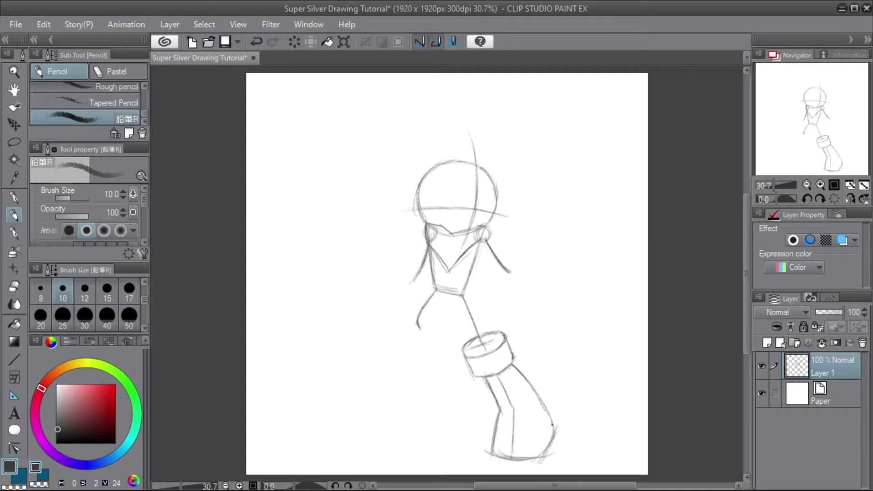
{"action": "mouse_move", "coordinate": [554, 324]}
{"action": "left_mouse_down"}
{"action": "mouse_move", "coordinate": [585, 385]}
{"action": "mouse_move", "coordinate": [548, 429]}
{"action": "left_mouse_up"}
{"action": "key", "text": "ctrl+z"}
{"action": "key", "text": "ctrl+z"}
Reinforce the right boot's toe contour and add a curved line across the ankle to separate the foot from the shaft.
{"action": "left_click_drag", "start_coordinate": [543, 453], "coordinate": [552, 415]}
{"action": "left_click_drag", "start_coordinate": [501, 410], "coordinate": [543, 410]}
{"action": "left_click_drag", "start_coordinate": [502, 407], "coordinate": [547, 414]}
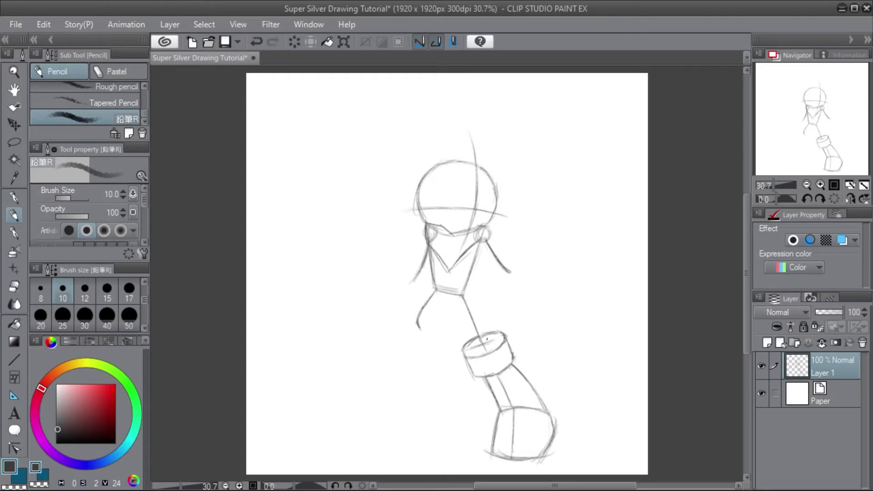
{"action": "left_click_drag", "start_coordinate": [482, 376], "coordinate": [490, 390]}
Sketch a tilted cylindrical boot cuff around the left leg guideline and extend a straight guideline down from it.
{"action": "mouse_move", "coordinate": [426, 329]}
{"action": "left_mouse_down"}
{"action": "mouse_move", "coordinate": [413, 341]}
{"action": "mouse_move", "coordinate": [434, 314]}
{"action": "left_mouse_up"}
{"action": "mouse_move", "coordinate": [431, 311]}
{"action": "left_mouse_down"}
{"action": "mouse_move", "coordinate": [419, 338]}
{"action": "mouse_move", "coordinate": [420, 311]}
{"action": "mouse_move", "coordinate": [403, 339]}
{"action": "mouse_move", "coordinate": [419, 343]}
{"action": "mouse_move", "coordinate": [432, 319]}
{"action": "mouse_move", "coordinate": [403, 344]}
{"action": "left_mouse_up"}
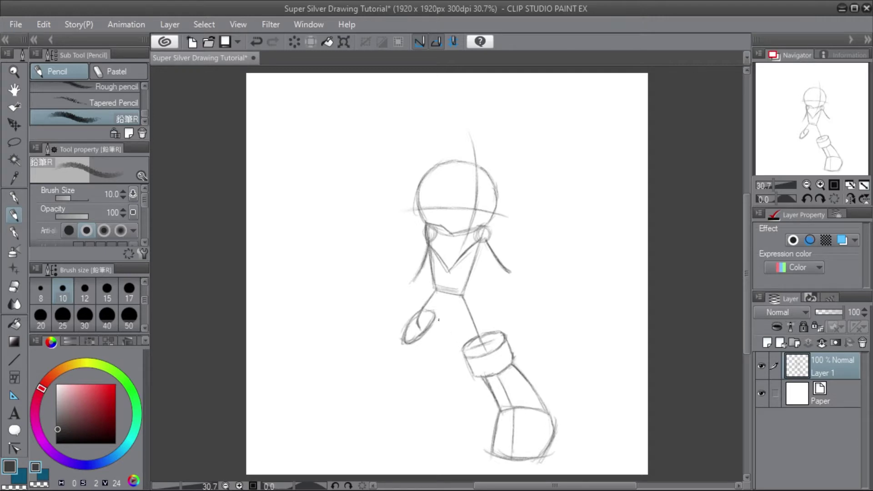
{"action": "left_click_drag", "start_coordinate": [438, 320], "coordinate": [450, 337]}
{"action": "left_click_drag", "start_coordinate": [403, 341], "coordinate": [420, 360]}
{"action": "mouse_move", "coordinate": [434, 312]}
{"action": "left_mouse_down"}
{"action": "mouse_move", "coordinate": [450, 331]}
{"action": "mouse_move", "coordinate": [447, 360]}
{"action": "mouse_move", "coordinate": [473, 394]}
{"action": "left_mouse_up"}
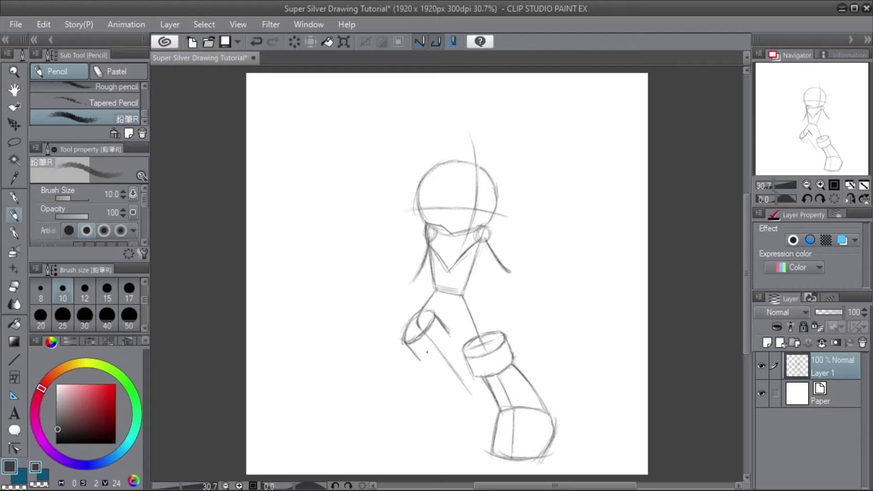
{"action": "mouse_move", "coordinate": [418, 359]}
{"action": "left_mouse_down"}
{"action": "mouse_move", "coordinate": [437, 351]}
{"action": "mouse_move", "coordinate": [423, 357]}
{"action": "mouse_move", "coordinate": [450, 329]}
{"action": "mouse_move", "coordinate": [431, 355]}
{"action": "left_mouse_up"}
{"action": "left_click_drag", "start_coordinate": [448, 326], "coordinate": [438, 342]}
Sketch the left boot's shaft and rounded foot behind the right boot, with a short line linking the two cuffs.
{"action": "left_click_drag", "start_coordinate": [449, 337], "coordinate": [463, 346]}
{"action": "left_click_drag", "start_coordinate": [460, 380], "coordinate": [464, 436]}
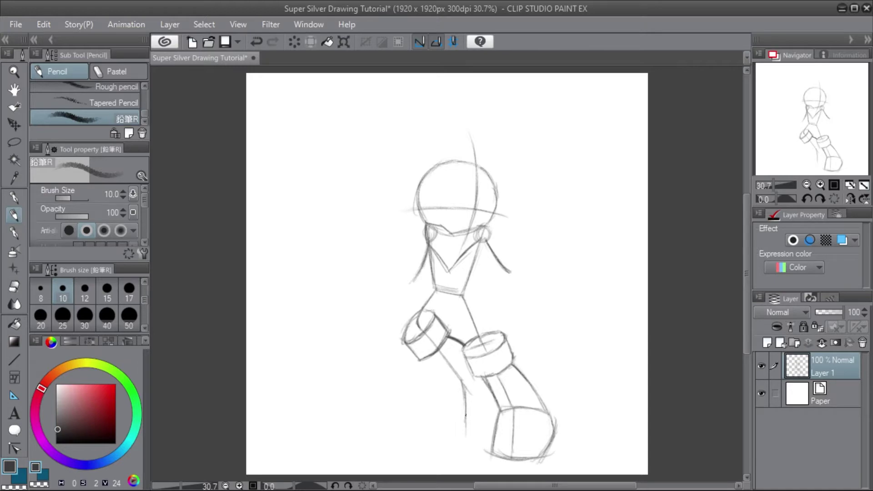
{"action": "left_click_drag", "start_coordinate": [468, 388], "coordinate": [467, 442]}
{"action": "mouse_move", "coordinate": [492, 436]}
{"action": "left_mouse_down"}
{"action": "mouse_move", "coordinate": [460, 445]}
{"action": "mouse_move", "coordinate": [484, 440]}
{"action": "mouse_move", "coordinate": [455, 425]}
{"action": "mouse_move", "coordinate": [447, 438]}
{"action": "mouse_move", "coordinate": [472, 452]}
{"action": "mouse_move", "coordinate": [445, 426]}
{"action": "mouse_move", "coordinate": [471, 445]}
{"action": "left_mouse_up"}
{"action": "mouse_move", "coordinate": [449, 434]}
{"action": "left_mouse_down"}
{"action": "mouse_move", "coordinate": [475, 442]}
{"action": "mouse_move", "coordinate": [456, 442]}
{"action": "mouse_move", "coordinate": [493, 434]}
{"action": "mouse_move", "coordinate": [462, 443]}
{"action": "mouse_move", "coordinate": [487, 439]}
{"action": "mouse_move", "coordinate": [451, 407]}
{"action": "mouse_move", "coordinate": [451, 433]}
{"action": "mouse_move", "coordinate": [447, 390]}
{"action": "left_mouse_up"}
{"action": "left_click_drag", "start_coordinate": [454, 434], "coordinate": [450, 385]}
{"action": "left_click_drag", "start_coordinate": [451, 418], "coordinate": [447, 385]}
{"action": "mouse_move", "coordinate": [421, 354]}
{"action": "left_mouse_down"}
{"action": "mouse_move", "coordinate": [450, 391]}
{"action": "mouse_move", "coordinate": [487, 394]}
{"action": "mouse_move", "coordinate": [497, 408]}
{"action": "mouse_move", "coordinate": [501, 402]}
{"action": "mouse_move", "coordinate": [472, 387]}
{"action": "left_mouse_up"}
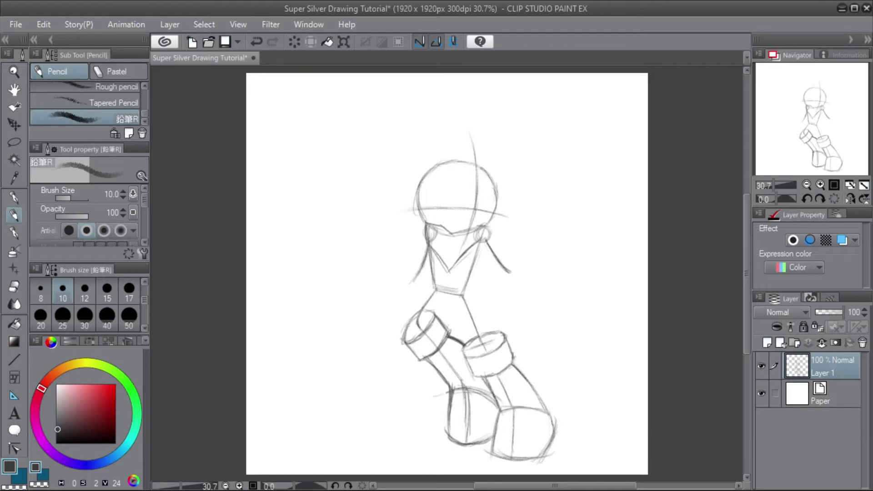
Sketch the muzzle's wavy upper contour along the horizontal guideline on the head.
{"action": "mouse_move", "coordinate": [449, 326]}
{"action": "left_mouse_down"}
{"action": "mouse_move", "coordinate": [445, 337]}
{"action": "mouse_move", "coordinate": [447, 328]}
{"action": "left_mouse_up"}
{"action": "left_click_drag", "start_coordinate": [478, 206], "coordinate": [477, 180]}
{"action": "left_click_drag", "start_coordinate": [448, 214], "coordinate": [469, 211]}
{"action": "left_click_drag", "start_coordinate": [449, 214], "coordinate": [429, 211]}
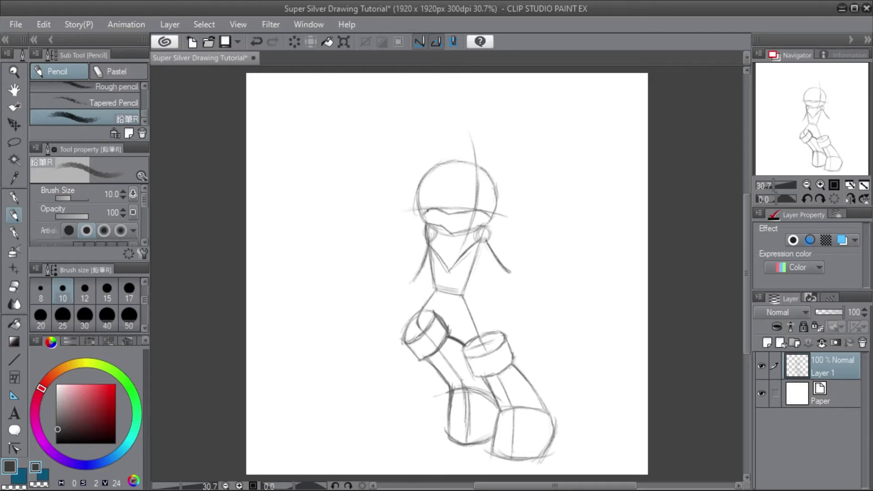
Finish the muzzle outline, add a short dark nose line at its top, and erase the guideline between the nose and right cheek.
{"action": "mouse_move", "coordinate": [435, 207]}
{"action": "left_mouse_down"}
{"action": "mouse_move", "coordinate": [431, 226]}
{"action": "mouse_move", "coordinate": [424, 215]}
{"action": "mouse_move", "coordinate": [447, 213]}
{"action": "mouse_move", "coordinate": [438, 207]}
{"action": "mouse_move", "coordinate": [454, 214]}
{"action": "left_mouse_up"}
{"action": "scroll", "coordinate": [629, 207], "scroll_direction": "up", "scroll_amount": 1}
{"action": "scroll", "coordinate": [409, 187], "scroll_direction": "up", "scroll_amount": 5}
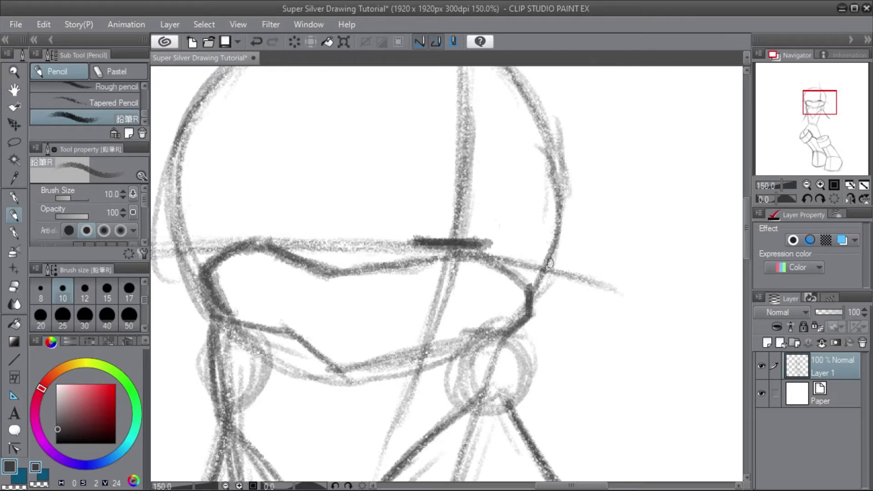
{"action": "mouse_move", "coordinate": [434, 256]}
{"action": "left_mouse_down"}
{"action": "mouse_move", "coordinate": [460, 254]}
{"action": "mouse_move", "coordinate": [414, 255]}
{"action": "mouse_move", "coordinate": [512, 260]}
{"action": "left_mouse_up"}
{"action": "mouse_move", "coordinate": [402, 255]}
{"action": "left_mouse_down"}
{"action": "mouse_move", "coordinate": [451, 247]}
{"action": "mouse_move", "coordinate": [443, 258]}
{"action": "mouse_move", "coordinate": [464, 257]}
{"action": "left_mouse_up"}
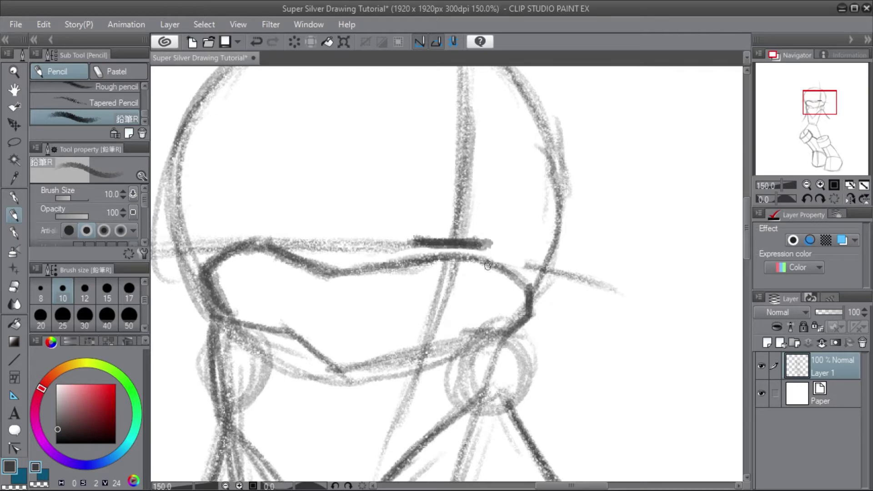
{"action": "key", "text": "ctrl+0"}
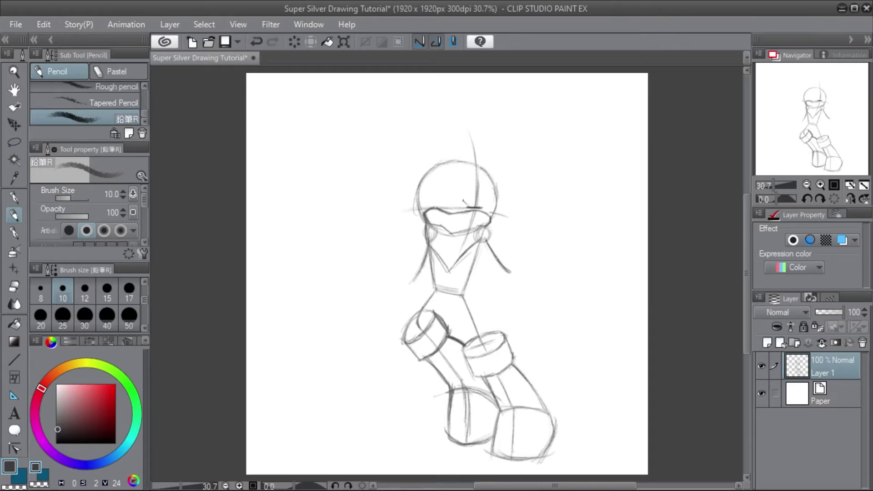
Sketch the large left eye with a slanted brow line down to the nose and shade its outer corner.
{"action": "left_click_drag", "start_coordinate": [468, 207], "coordinate": [450, 184]}
{"action": "mouse_move", "coordinate": [453, 186]}
{"action": "left_mouse_down"}
{"action": "mouse_move", "coordinate": [427, 172]}
{"action": "mouse_move", "coordinate": [450, 184]}
{"action": "left_mouse_up"}
{"action": "left_click_drag", "start_coordinate": [434, 209], "coordinate": [433, 173]}
{"action": "left_click_drag", "start_coordinate": [434, 183], "coordinate": [430, 174]}
{"action": "left_click_drag", "start_coordinate": [420, 175], "coordinate": [427, 204]}
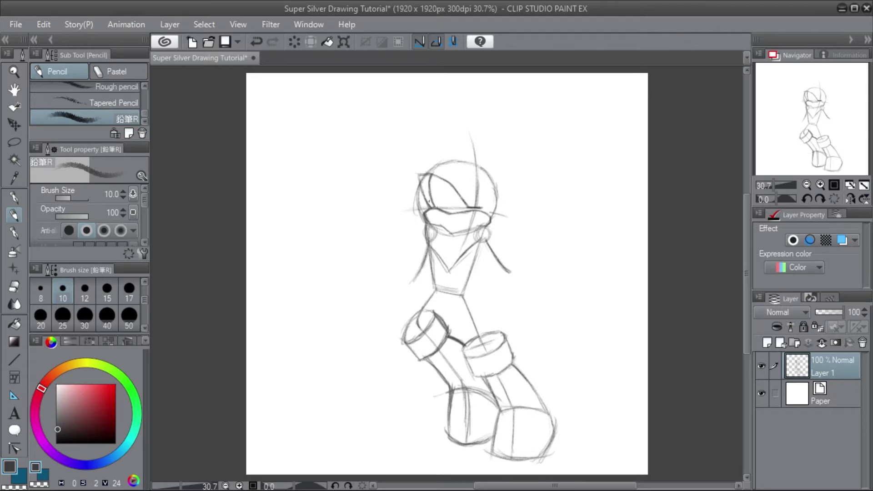
{"action": "mouse_move", "coordinate": [418, 174]}
{"action": "left_mouse_down"}
{"action": "mouse_move", "coordinate": [427, 202]}
{"action": "mouse_move", "coordinate": [421, 178]}
{"action": "left_mouse_up"}
{"action": "left_click_drag", "start_coordinate": [419, 174], "coordinate": [423, 186]}
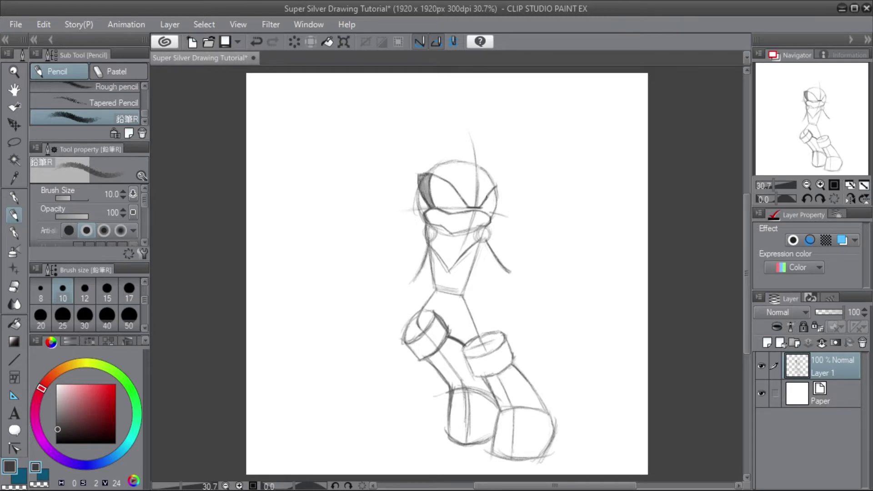
Sketch the narrow right eye with a pointed outer corner extending slightly past the head's edge.
{"action": "mouse_move", "coordinate": [495, 188]}
{"action": "left_mouse_down"}
{"action": "mouse_move", "coordinate": [485, 199]}
{"action": "mouse_move", "coordinate": [497, 186]}
{"action": "mouse_move", "coordinate": [492, 219]}
{"action": "mouse_move", "coordinate": [500, 189]}
{"action": "left_mouse_up"}
{"action": "left_click_drag", "start_coordinate": [498, 219], "coordinate": [495, 196]}
{"action": "mouse_move", "coordinate": [500, 187]}
{"action": "left_mouse_down"}
{"action": "mouse_move", "coordinate": [491, 219]}
{"action": "mouse_move", "coordinate": [498, 195]}
{"action": "left_mouse_up"}
{"action": "left_click_drag", "start_coordinate": [513, 203], "coordinate": [498, 212]}
{"action": "left_click_drag", "start_coordinate": [481, 188], "coordinate": [475, 202]}
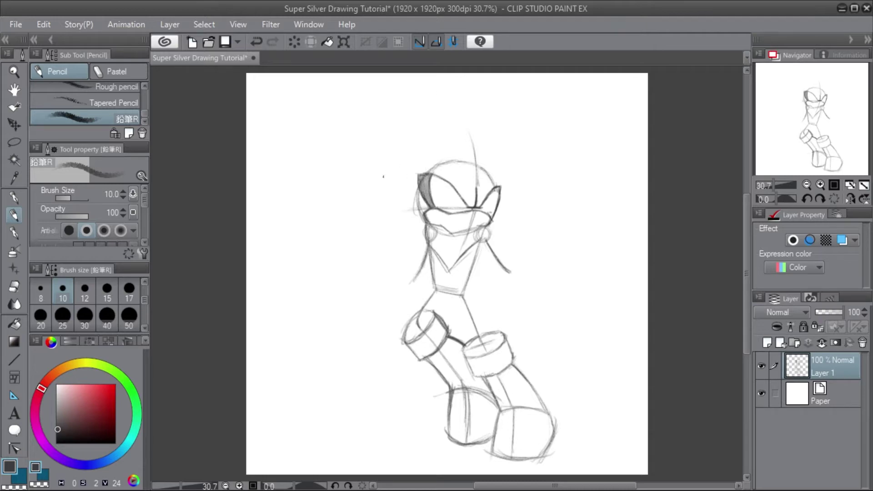
Sketch a long curved quill sweeping up and outward from the left eye's corner and back to the top of the head.
{"action": "left_click_drag", "start_coordinate": [425, 172], "coordinate": [398, 173]}
{"action": "left_click_drag", "start_coordinate": [426, 173], "coordinate": [378, 158]}
{"action": "mouse_move", "coordinate": [405, 175]}
{"action": "left_mouse_down"}
{"action": "mouse_move", "coordinate": [362, 138]}
{"action": "mouse_move", "coordinate": [400, 147]}
{"action": "left_mouse_up"}
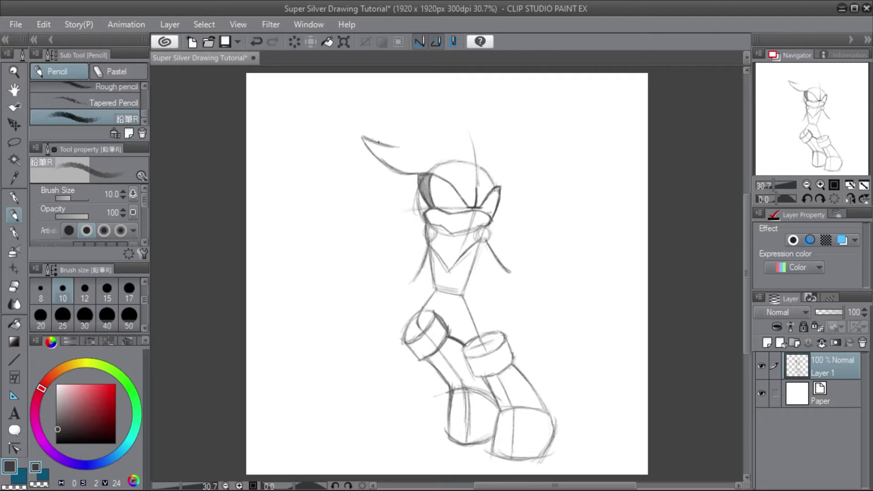
{"action": "mouse_move", "coordinate": [379, 141]}
{"action": "left_mouse_down"}
{"action": "mouse_move", "coordinate": [447, 156]}
{"action": "mouse_move", "coordinate": [428, 144]}
{"action": "left_mouse_up"}
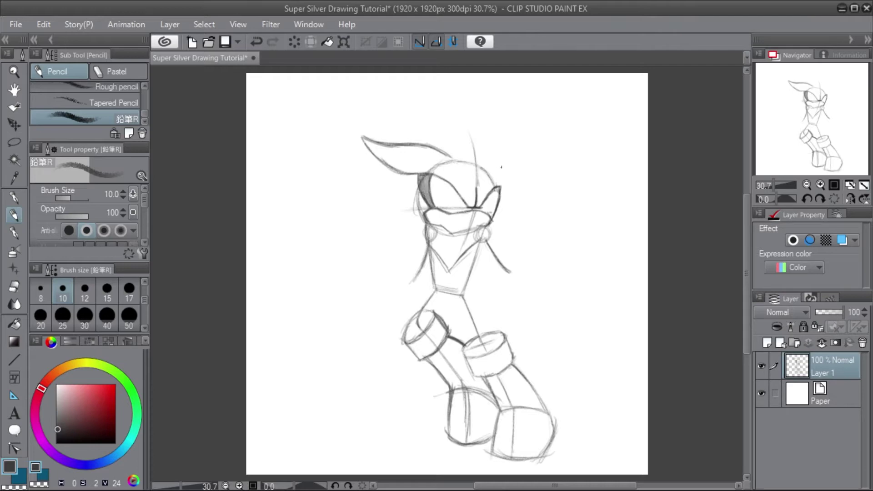
{"action": "left_click_drag", "start_coordinate": [439, 149], "coordinate": [451, 157]}
{"action": "mouse_move", "coordinate": [578, 133]}
{"action": "left_mouse_down"}
{"action": "mouse_move", "coordinate": [579, 159]}
{"action": "mouse_move", "coordinate": [594, 89]}
{"action": "left_mouse_up"}
{"action": "key", "text": "ctrl+z"}
{"action": "key", "text": "ctrl+z"}
{"action": "left_click_drag", "start_coordinate": [539, 176], "coordinate": [601, 188]}
{"action": "left_click_drag", "start_coordinate": [535, 177], "coordinate": [544, 97]}
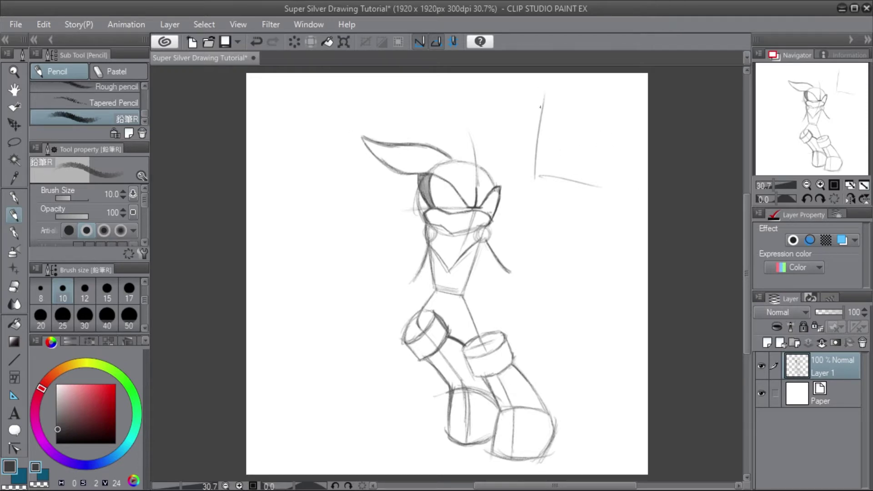
{"action": "key", "text": "ctrl+z"}
{"action": "left_click_drag", "start_coordinate": [534, 173], "coordinate": [537, 130]}
{"action": "key", "text": "ctrl+z"}
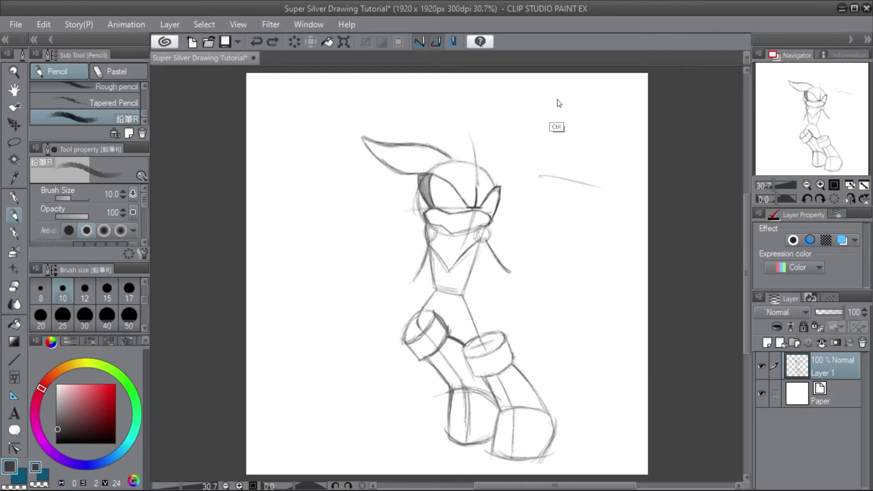
{"action": "key", "text": "ctrl+z"}
Add a vertical guideline above the nose and sketch a second curved quill above the first one.
{"action": "left_click_drag", "start_coordinate": [470, 209], "coordinate": [468, 141]}
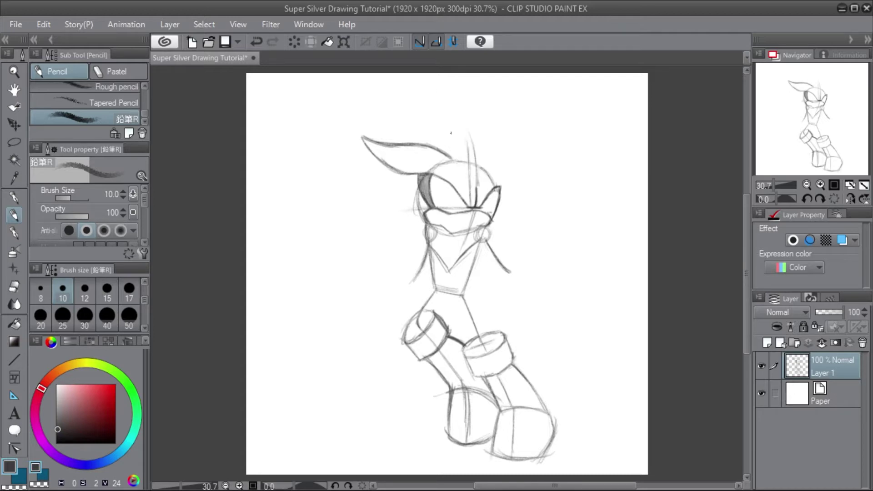
{"action": "left_click_drag", "start_coordinate": [454, 128], "coordinate": [460, 136]}
{"action": "left_click_drag", "start_coordinate": [461, 140], "coordinate": [405, 111]}
{"action": "mouse_move", "coordinate": [403, 109]}
{"action": "left_mouse_down"}
{"action": "mouse_move", "coordinate": [378, 93]}
{"action": "mouse_move", "coordinate": [392, 128]}
{"action": "left_mouse_up"}
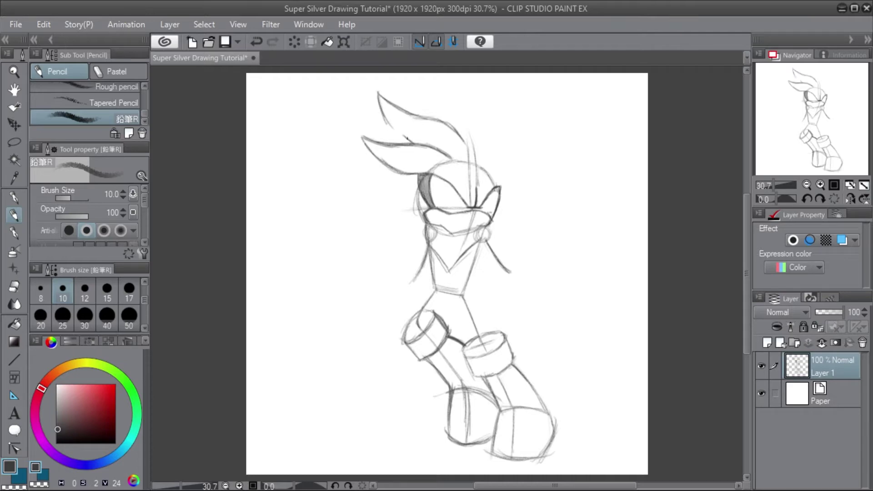
{"action": "left_click_drag", "start_coordinate": [394, 129], "coordinate": [420, 146]}
Sketch a pointed ear with an inner contour at the base of the two quills and darken the upper quill's top edge.
{"action": "left_click_drag", "start_coordinate": [446, 153], "coordinate": [438, 119]}
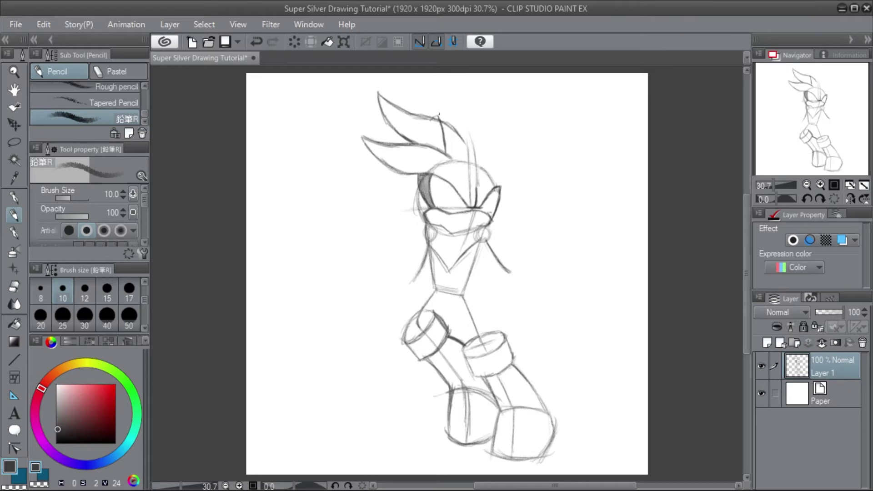
{"action": "mouse_move", "coordinate": [438, 115]}
{"action": "left_mouse_down"}
{"action": "mouse_move", "coordinate": [420, 143]}
{"action": "mouse_move", "coordinate": [437, 115]}
{"action": "left_mouse_up"}
{"action": "left_click_drag", "start_coordinate": [420, 143], "coordinate": [437, 116]}
{"action": "left_click_drag", "start_coordinate": [414, 186], "coordinate": [419, 123]}
{"action": "left_click_drag", "start_coordinate": [422, 179], "coordinate": [429, 126]}
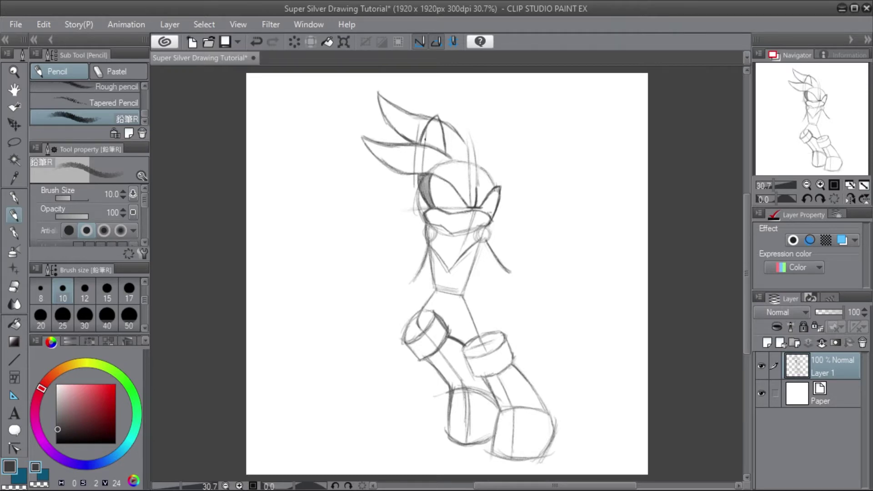
{"action": "key", "text": "ctrl+z"}
{"action": "key", "text": "ctrl+z"}
{"action": "mouse_move", "coordinate": [430, 134]}
{"action": "left_mouse_down"}
{"action": "mouse_move", "coordinate": [426, 145]}
{"action": "mouse_move", "coordinate": [440, 151]}
{"action": "left_mouse_up"}
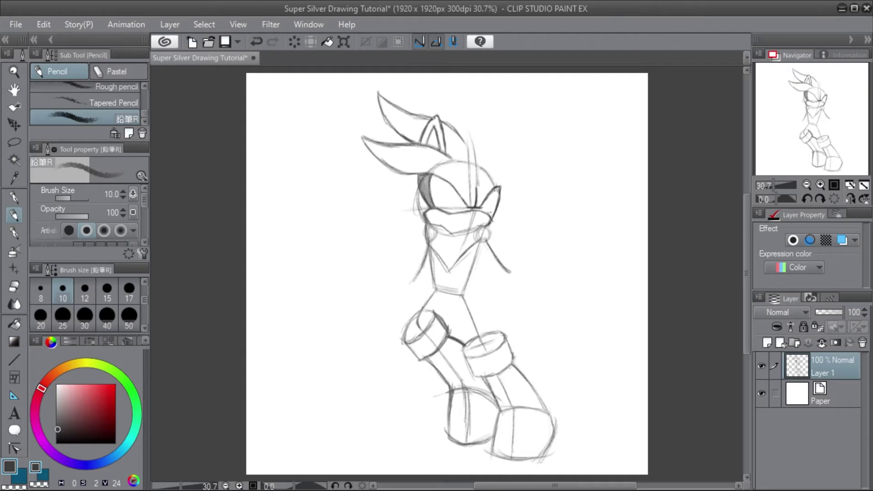
{"action": "left_click_drag", "start_coordinate": [440, 119], "coordinate": [457, 131]}
{"action": "mouse_move", "coordinate": [412, 113]}
{"action": "left_mouse_down"}
{"action": "mouse_move", "coordinate": [435, 117]}
{"action": "mouse_move", "coordinate": [380, 89]}
{"action": "mouse_move", "coordinate": [405, 109]}
{"action": "left_mouse_up"}
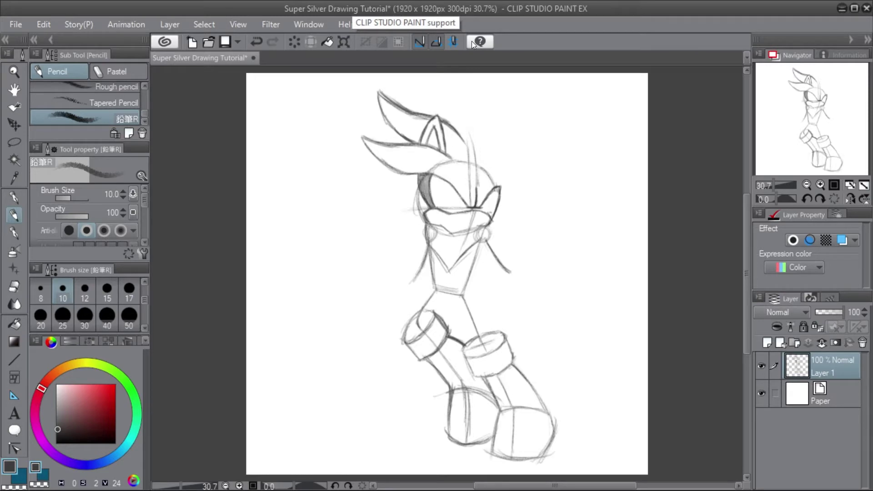
Scale the whole sketch down slightly and move it down and left to leave room above the head.
{"action": "key", "text": "ctrl+t"}
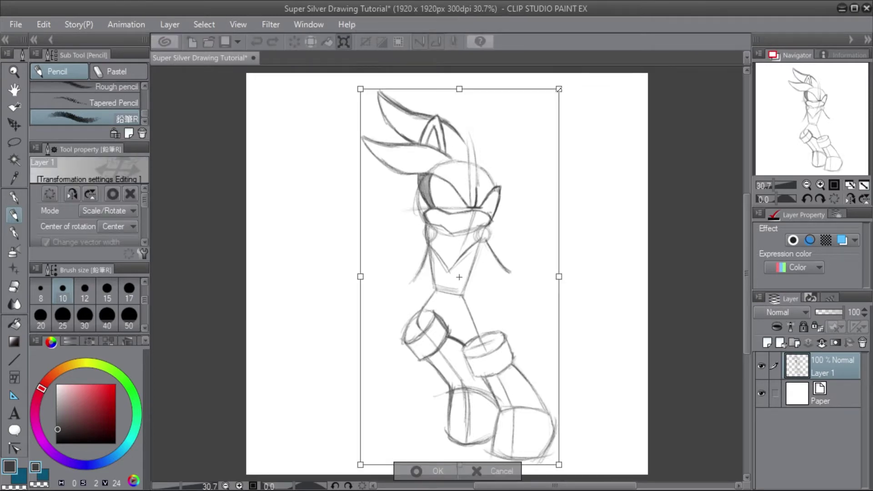
{"action": "left_click_drag", "start_coordinate": [559, 89], "coordinate": [550, 112]}
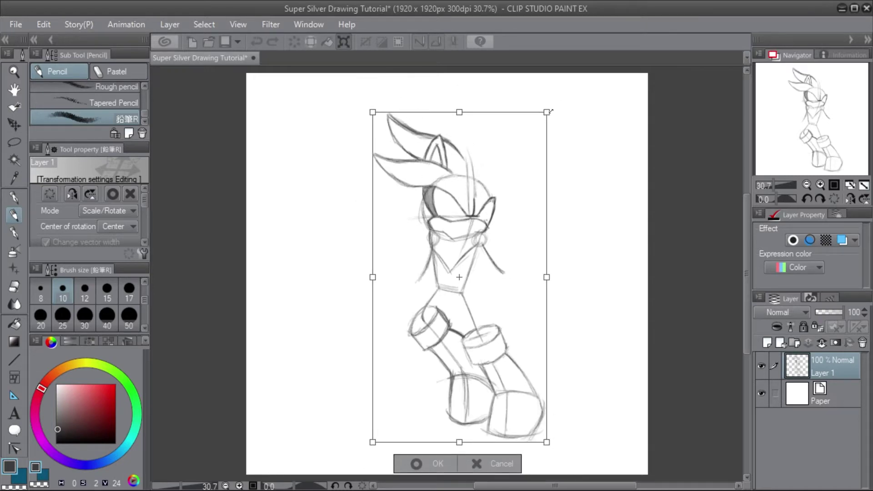
{"action": "left_click_drag", "start_coordinate": [550, 111], "coordinate": [552, 103]}
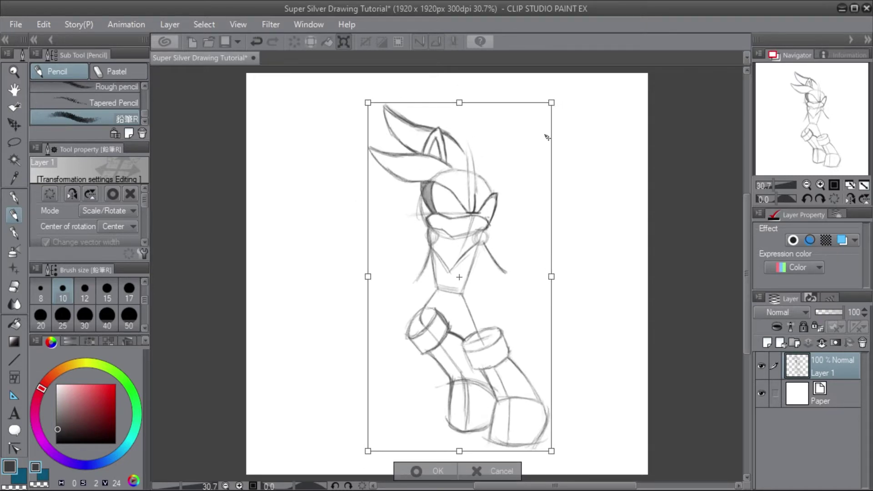
{"action": "mouse_move", "coordinate": [533, 148]}
{"action": "left_mouse_down"}
{"action": "mouse_move", "coordinate": [530, 167]}
{"action": "mouse_move", "coordinate": [520, 165]}
{"action": "left_mouse_up"}
{"action": "key", "text": "Return"}
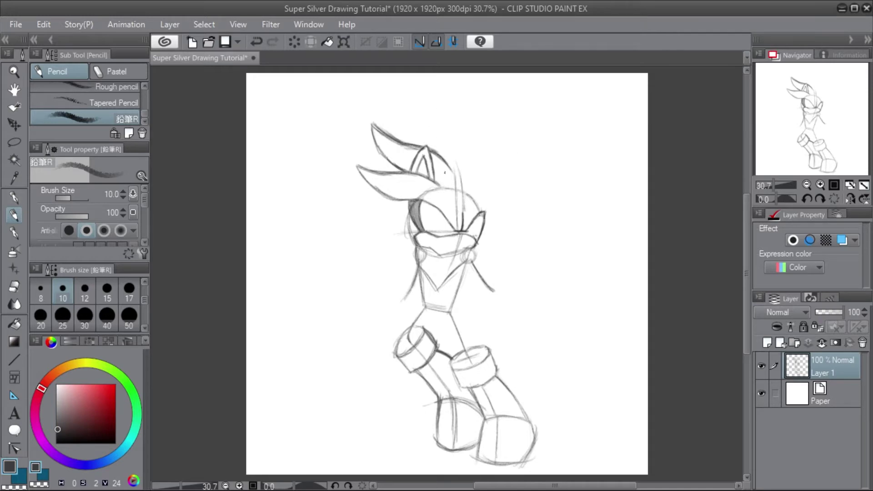
{"action": "left_click_drag", "start_coordinate": [431, 146], "coordinate": [432, 137]}
{"action": "left_click_drag", "start_coordinate": [517, 220], "coordinate": [576, 112]}
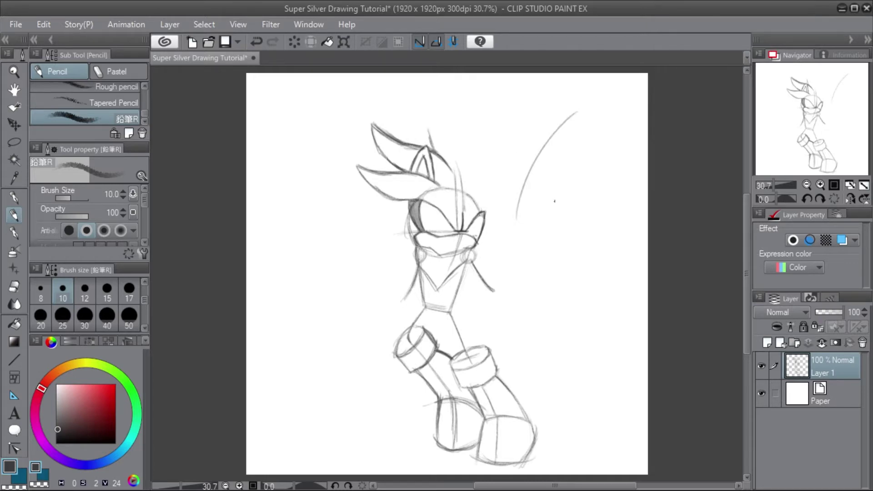
{"action": "left_click_drag", "start_coordinate": [541, 216], "coordinate": [604, 122]}
{"action": "left_click_drag", "start_coordinate": [562, 225], "coordinate": [643, 225]}
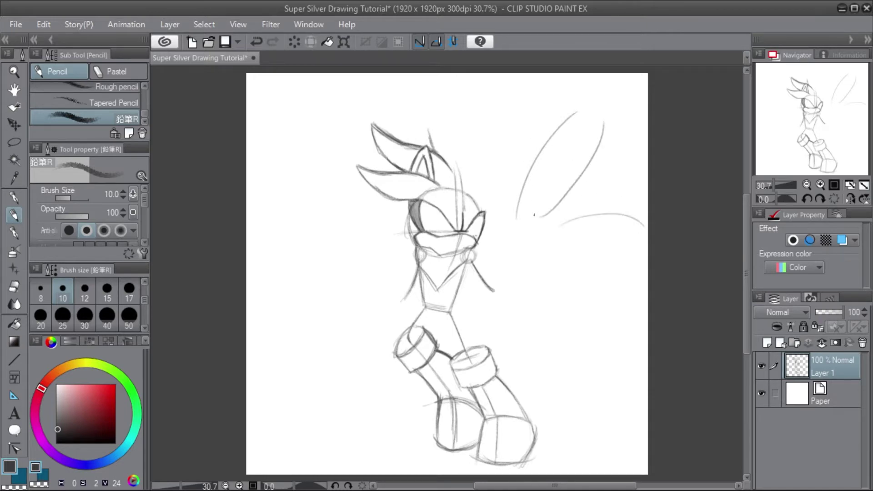
{"action": "mouse_move", "coordinate": [535, 215]}
{"action": "left_mouse_down"}
{"action": "mouse_move", "coordinate": [580, 108]}
{"action": "mouse_move", "coordinate": [582, 117]}
{"action": "mouse_move", "coordinate": [565, 115]}
{"action": "mouse_move", "coordinate": [575, 113]}
{"action": "mouse_move", "coordinate": [525, 156]}
{"action": "mouse_move", "coordinate": [558, 122]}
{"action": "mouse_move", "coordinate": [543, 208]}
{"action": "mouse_move", "coordinate": [593, 137]}
{"action": "left_mouse_up"}
{"action": "left_click_drag", "start_coordinate": [557, 190], "coordinate": [606, 118]}
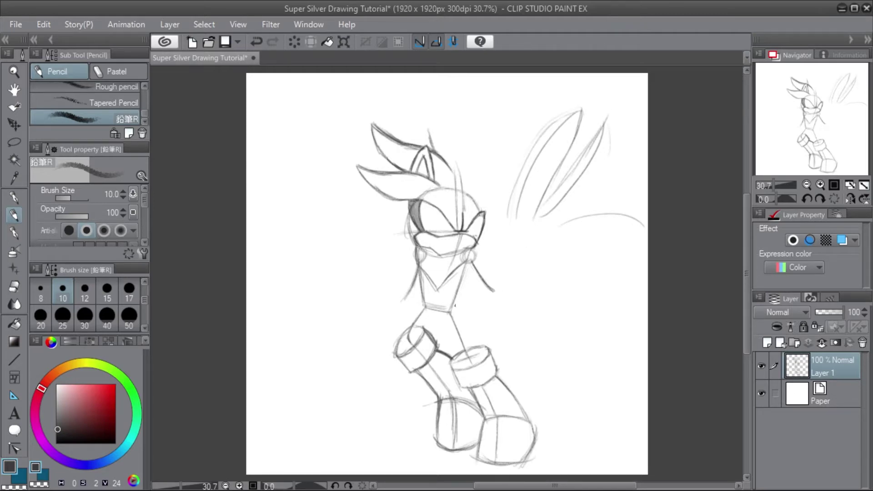
{"action": "mouse_move", "coordinate": [443, 314]}
{"action": "left_mouse_down"}
{"action": "mouse_move", "coordinate": [462, 369]}
{"action": "mouse_move", "coordinate": [466, 347]}
{"action": "left_mouse_up"}
{"action": "mouse_move", "coordinate": [609, 114]}
{"action": "left_mouse_down"}
{"action": "mouse_move", "coordinate": [614, 135]}
{"action": "mouse_move", "coordinate": [539, 232]}
{"action": "mouse_move", "coordinate": [647, 193]}
{"action": "left_mouse_up"}
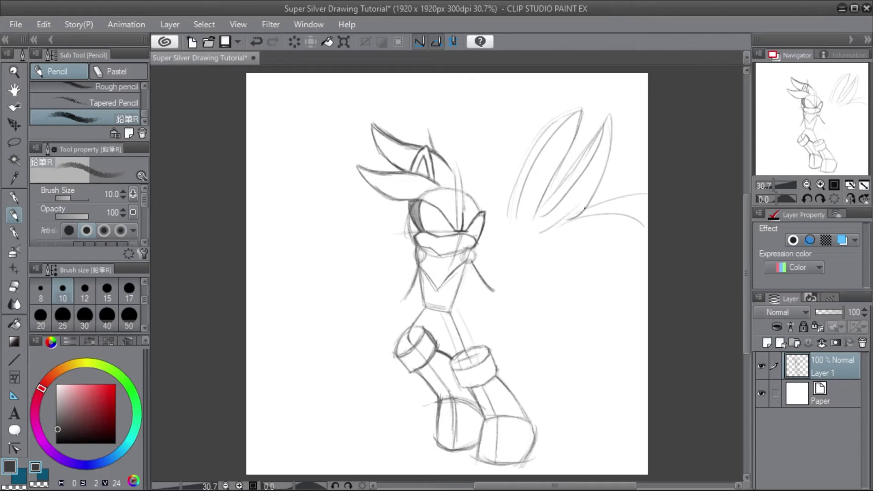
{"action": "left_click_drag", "start_coordinate": [591, 207], "coordinate": [647, 202]}
{"action": "mouse_move", "coordinate": [556, 237]}
{"action": "left_mouse_down"}
{"action": "mouse_move", "coordinate": [634, 230]}
{"action": "mouse_move", "coordinate": [648, 245]}
{"action": "left_mouse_up"}
{"action": "mouse_move", "coordinate": [611, 223]}
{"action": "left_mouse_down"}
{"action": "mouse_move", "coordinate": [648, 204]}
{"action": "mouse_move", "coordinate": [648, 219]}
{"action": "left_mouse_up"}
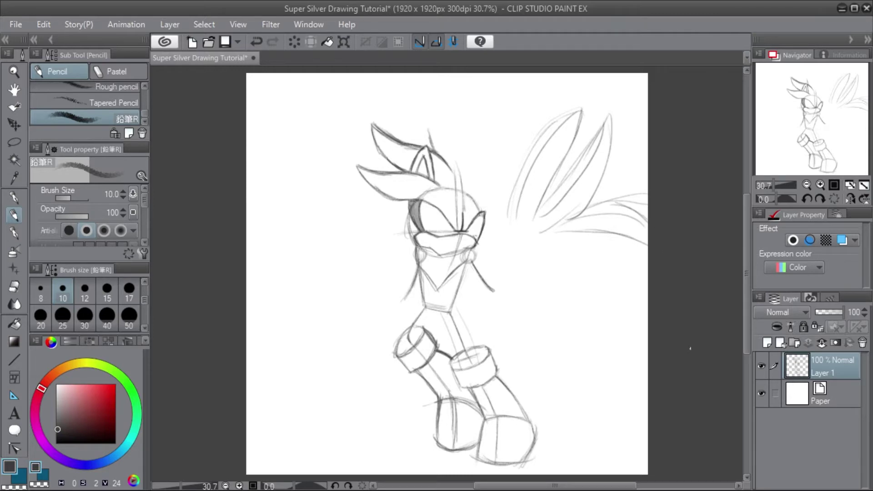
{"action": "key", "text": "ctrl+z"}
{"action": "key", "text": "ctrl+z"}
{"action": "key", "text": "ctrl+z"}
{"action": "key", "text": "ctrl+z"}
{"action": "key", "text": "ctrl+z"}
{"action": "key", "text": "ctrl+z"}
{"action": "key", "text": "ctrl+z"}
{"action": "key", "text": "ctrl+z"}
{"action": "key", "text": "ctrl+z"}
{"action": "key", "text": "ctrl+z"}
{"action": "key", "text": "ctrl+z"}
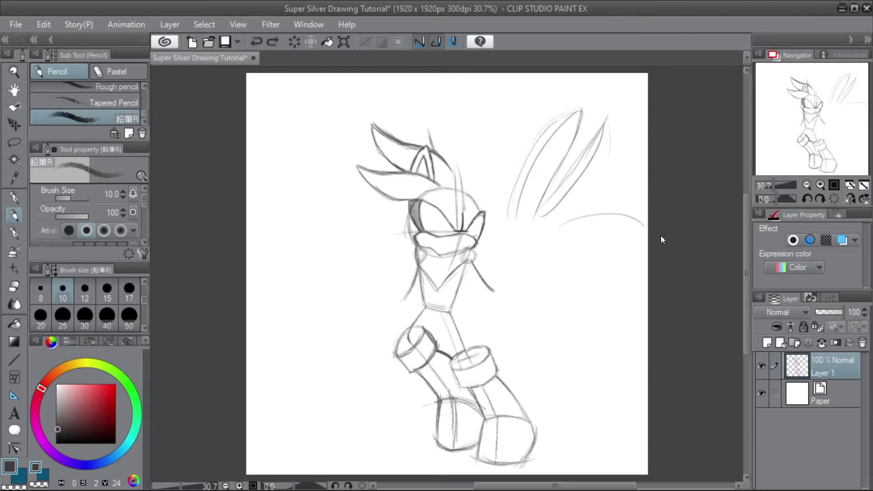
{"action": "key", "text": "ctrl+z"}
{"action": "key", "text": "ctrl+z"}
{"action": "key", "text": "ctrl+z"}
{"action": "key", "text": "ctrl+z"}
{"action": "key", "text": "ctrl+z"}
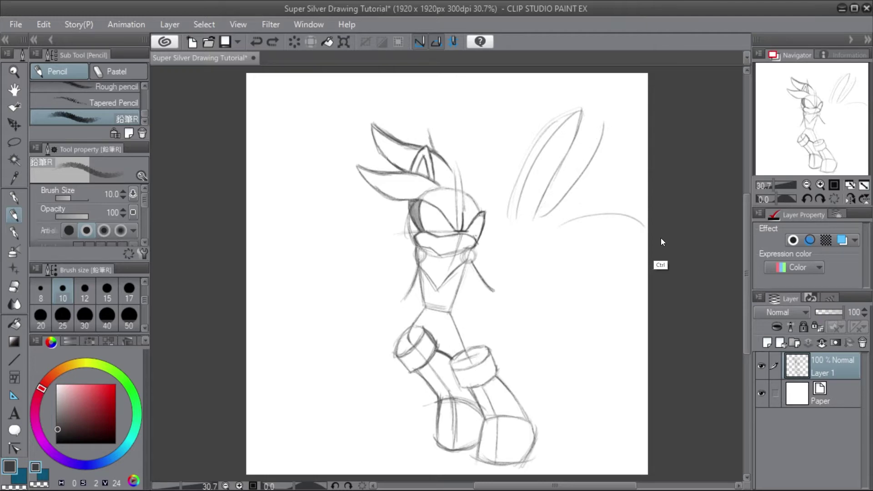
{"action": "key", "text": "ctrl+z"}
{"action": "key", "text": "ctrl+z"}
{"action": "key", "text": "ctrl+z"}
{"action": "key", "text": "ctrl+z"}
{"action": "key", "text": "ctrl+z"}
{"action": "key", "text": "ctrl+z"}
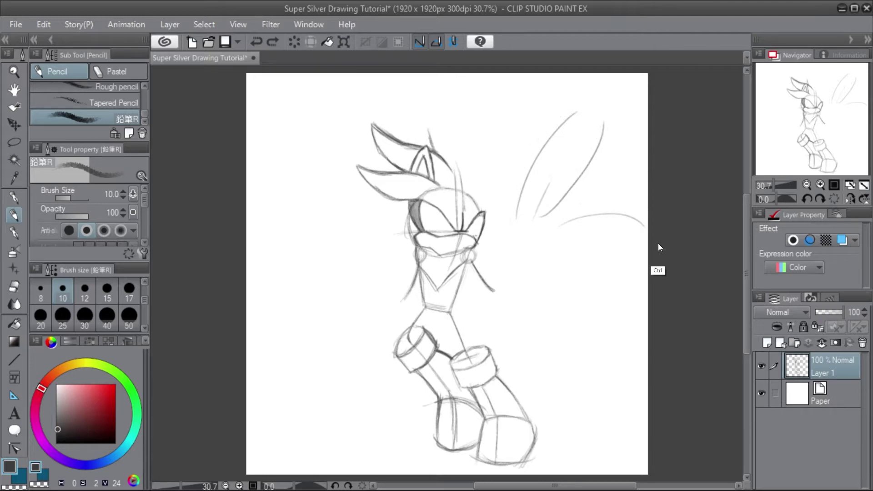
{"action": "key", "text": "ctrl+z"}
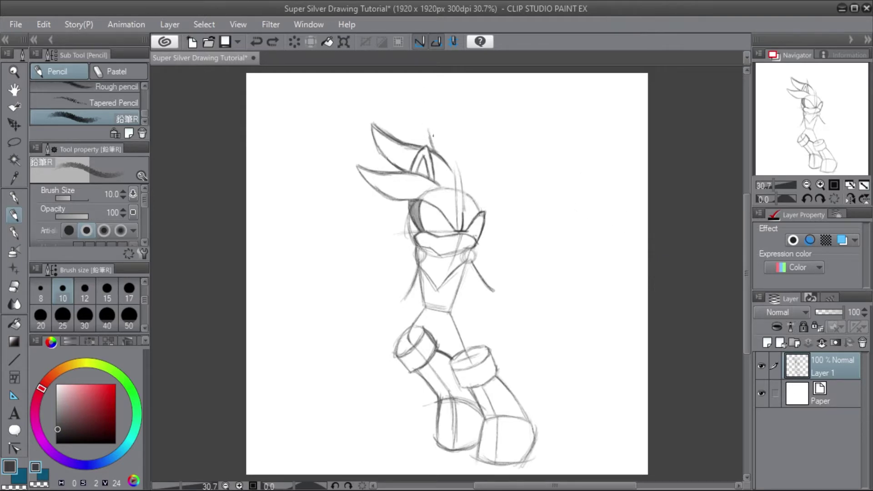
Sketch a tall pointed quill rising from the ear to near the canvas's upper edge, with its right side curving down toward the head.
{"action": "left_click_drag", "start_coordinate": [433, 147], "coordinate": [432, 90]}
{"action": "left_click_drag", "start_coordinate": [430, 112], "coordinate": [441, 74]}
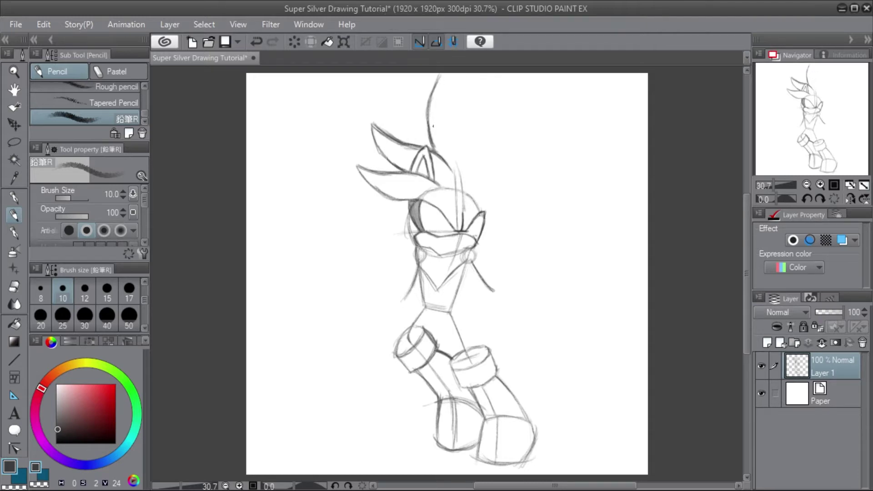
{"action": "left_click_drag", "start_coordinate": [440, 90], "coordinate": [440, 76]}
{"action": "left_click_drag", "start_coordinate": [439, 76], "coordinate": [476, 141]}
{"action": "mouse_move", "coordinate": [454, 104]}
{"action": "left_mouse_down"}
{"action": "mouse_move", "coordinate": [480, 173]}
{"action": "mouse_move", "coordinate": [457, 177]}
{"action": "left_mouse_up"}
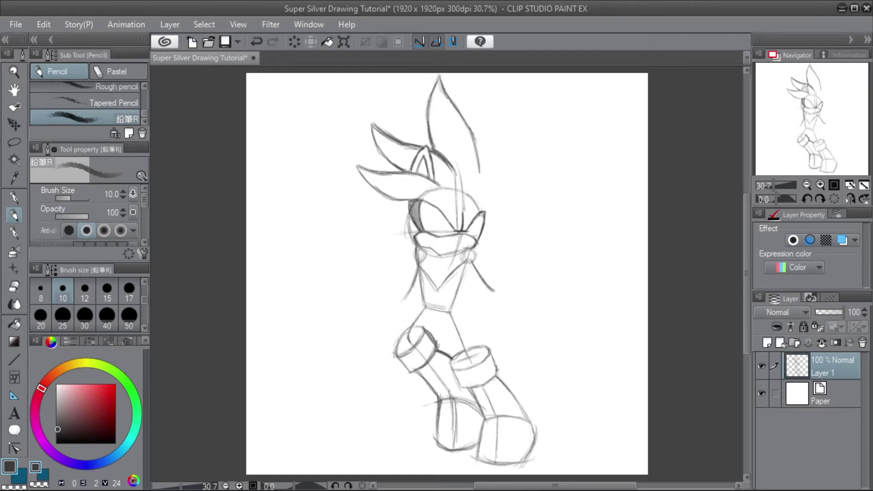
Redraw the tall quill's tip and right edge as a cleaner, darker slope.
{"action": "left_click_drag", "start_coordinate": [439, 80], "coordinate": [466, 127]}
{"action": "left_click_drag", "start_coordinate": [447, 98], "coordinate": [470, 136]}
{"action": "left_click_drag", "start_coordinate": [449, 92], "coordinate": [473, 131]}
{"action": "left_click_drag", "start_coordinate": [447, 99], "coordinate": [439, 80]}
{"action": "key", "text": "ctrl+z"}
{"action": "left_click_drag", "start_coordinate": [457, 118], "coordinate": [482, 175]}
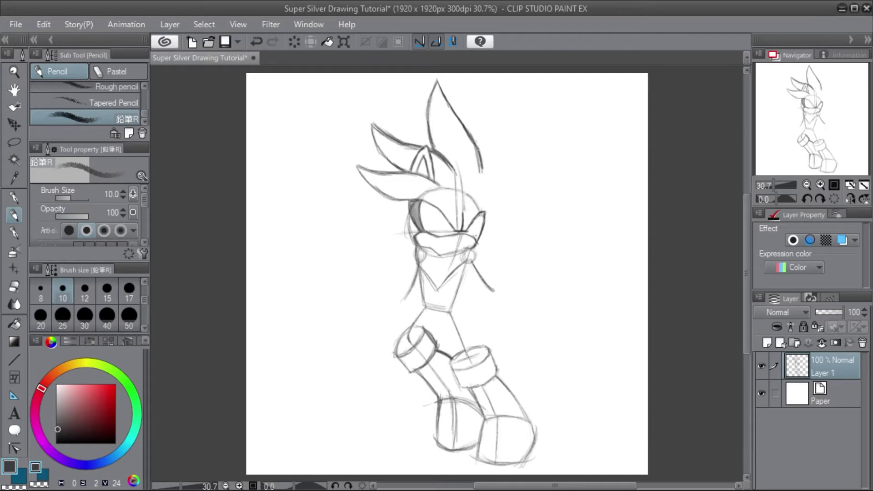
Connect the tall quill's right edge down to the right eye and reinforce its pointed tip.
{"action": "key", "text": "ctrl+z"}
{"action": "mouse_move", "coordinate": [472, 223]}
{"action": "left_mouse_down"}
{"action": "mouse_move", "coordinate": [474, 237]}
{"action": "mouse_move", "coordinate": [473, 159]}
{"action": "mouse_move", "coordinate": [474, 215]}
{"action": "mouse_move", "coordinate": [476, 175]}
{"action": "left_mouse_up"}
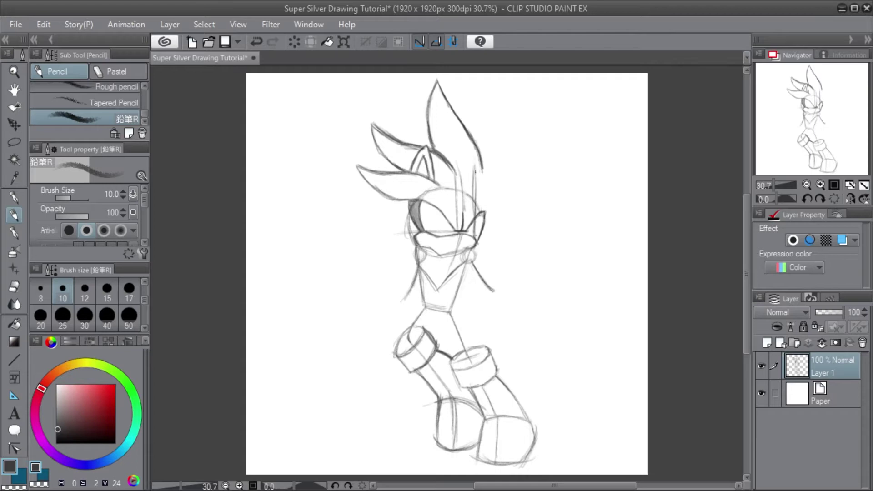
{"action": "mouse_move", "coordinate": [475, 205]}
{"action": "left_mouse_down"}
{"action": "mouse_move", "coordinate": [476, 127]}
{"action": "mouse_move", "coordinate": [472, 208]}
{"action": "left_mouse_up"}
{"action": "key", "text": "ctrl+z"}
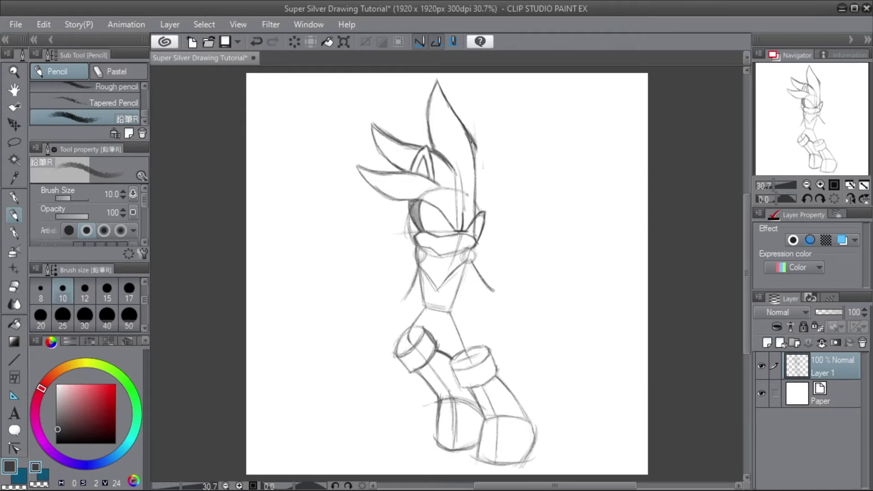
{"action": "mouse_move", "coordinate": [471, 141]}
{"action": "left_mouse_down"}
{"action": "mouse_move", "coordinate": [437, 74]}
{"action": "mouse_move", "coordinate": [430, 109]}
{"action": "left_mouse_up"}
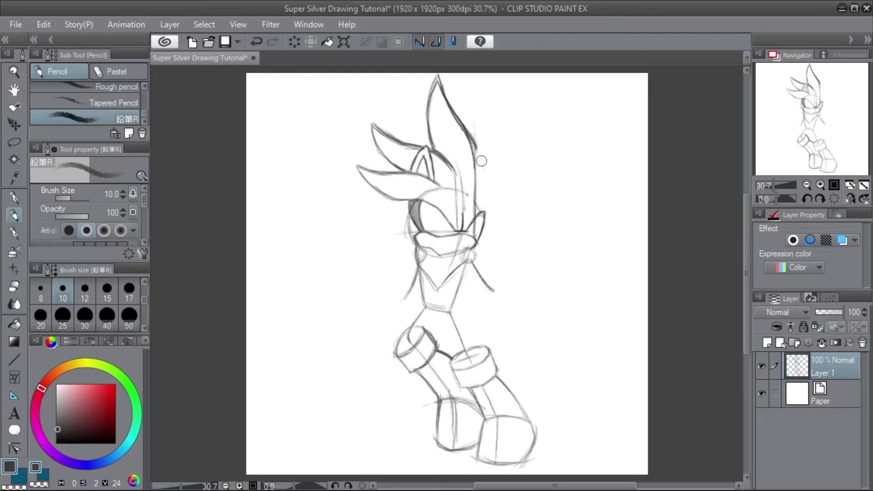
Clean up the tall quill's right edge and pointed tip, and darken the tip of the upper back quill.
{"action": "left_click_drag", "start_coordinate": [481, 161], "coordinate": [458, 108]}
{"action": "mouse_move", "coordinate": [474, 141]}
{"action": "left_mouse_down"}
{"action": "mouse_move", "coordinate": [440, 74]}
{"action": "mouse_move", "coordinate": [435, 94]}
{"action": "left_mouse_up"}
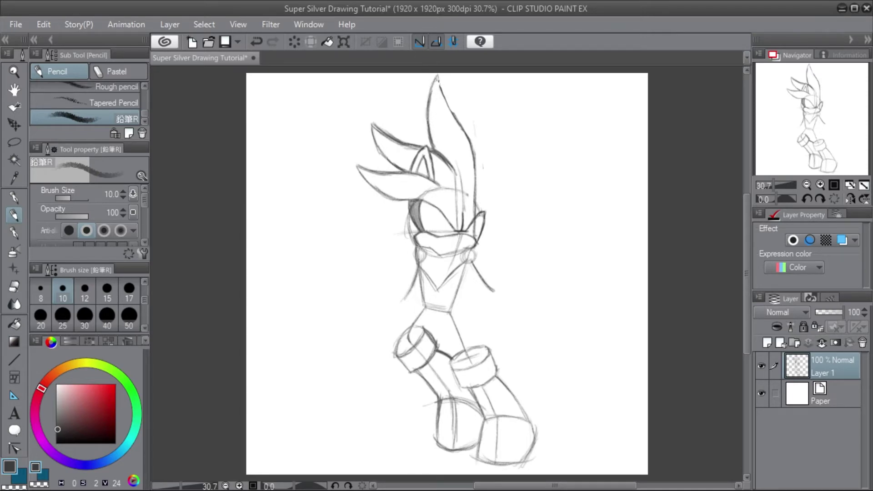
{"action": "left_click_drag", "start_coordinate": [438, 79], "coordinate": [467, 147]}
{"action": "left_click_drag", "start_coordinate": [435, 78], "coordinate": [429, 116]}
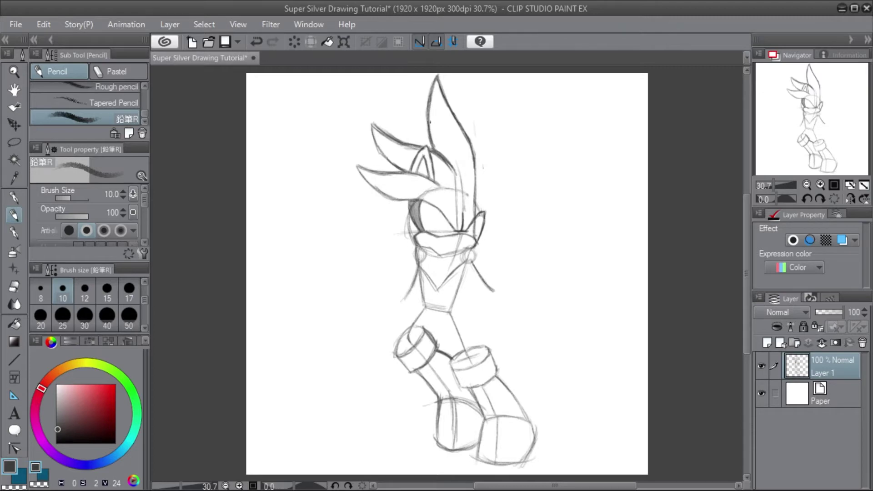
{"action": "left_click_drag", "start_coordinate": [373, 122], "coordinate": [414, 145]}
{"action": "left_click_drag", "start_coordinate": [372, 119], "coordinate": [396, 164]}
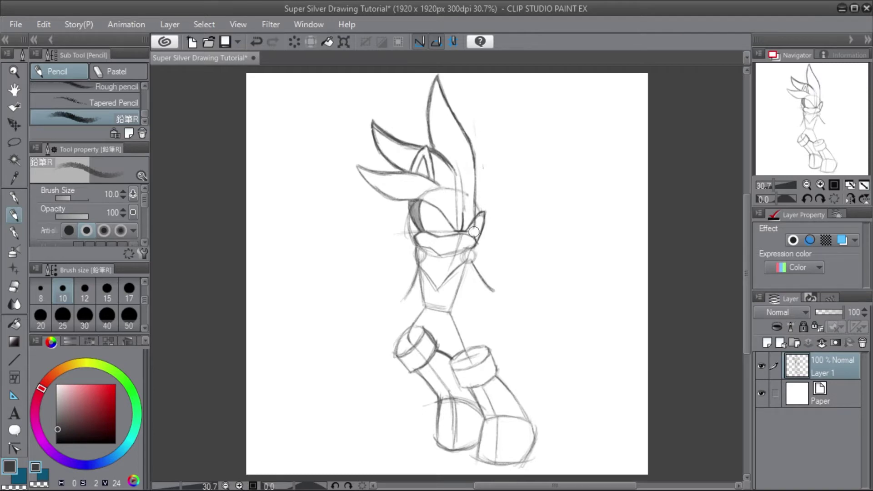
Sketch a second upright quill right of the tall one, rising above the right eye to a sharp point.
{"action": "mouse_move", "coordinate": [488, 192]}
{"action": "left_mouse_down"}
{"action": "mouse_move", "coordinate": [491, 177]}
{"action": "mouse_move", "coordinate": [473, 185]}
{"action": "mouse_move", "coordinate": [477, 170]}
{"action": "left_mouse_up"}
{"action": "key", "text": "ctrl+z"}
{"action": "left_click_drag", "start_coordinate": [486, 215], "coordinate": [487, 118]}
{"action": "left_click_drag", "start_coordinate": [489, 150], "coordinate": [484, 89]}
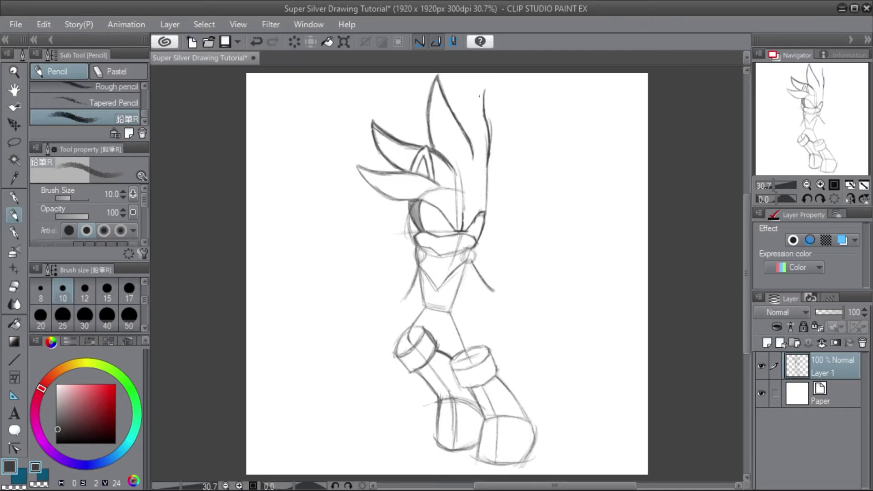
{"action": "mouse_move", "coordinate": [484, 91]}
{"action": "left_mouse_down"}
{"action": "mouse_move", "coordinate": [469, 139]}
{"action": "mouse_move", "coordinate": [468, 125]}
{"action": "left_mouse_up"}
{"action": "left_click_drag", "start_coordinate": [479, 98], "coordinate": [467, 138]}
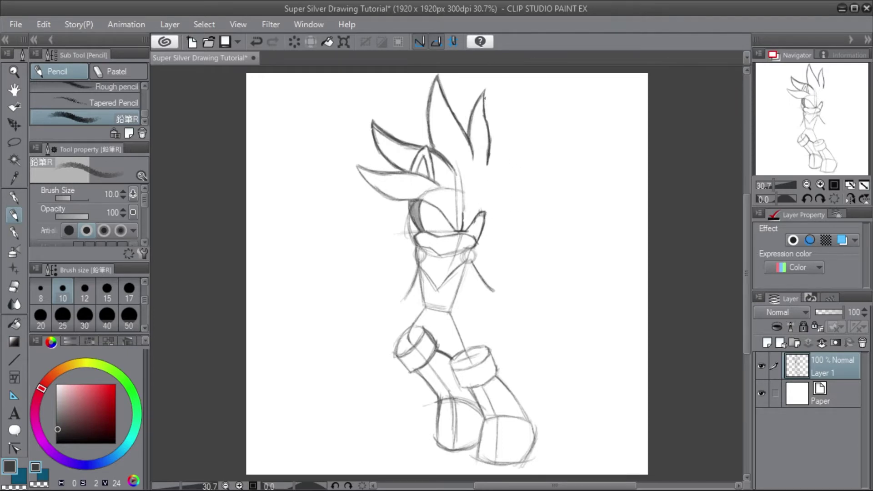
Redraw the second upright quill's tip and outer edge as a smoother outward curve.
{"action": "mouse_move", "coordinate": [487, 87]}
{"action": "left_mouse_down"}
{"action": "mouse_move", "coordinate": [489, 165]}
{"action": "mouse_move", "coordinate": [493, 140]}
{"action": "left_mouse_up"}
{"action": "key", "text": "ctrl+z"}
{"action": "key", "text": "ctrl+z"}
{"action": "key", "text": "ctrl+z"}
{"action": "key", "text": "ctrl+z"}
{"action": "key", "text": "ctrl+z"}
{"action": "key", "text": "ctrl+z"}
{"action": "key", "text": "ctrl+z"}
{"action": "key", "text": "ctrl+z"}
{"action": "key", "text": "ctrl+z"}
{"action": "key", "text": "ctrl+z"}
{"action": "key", "text": "ctrl+z"}
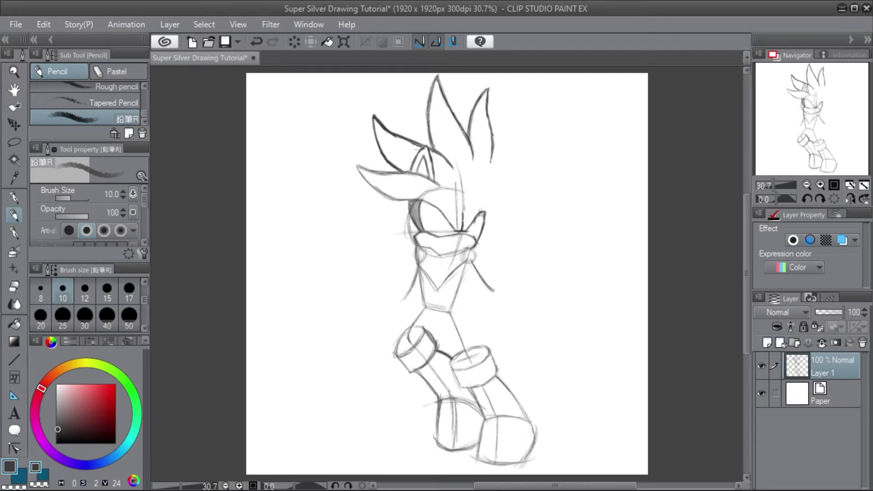
Extend the second quill's right edge down to the head and draw a light line across the forehead.
{"action": "left_click_drag", "start_coordinate": [492, 148], "coordinate": [487, 175]}
{"action": "left_click_drag", "start_coordinate": [493, 155], "coordinate": [489, 174]}
{"action": "left_click_drag", "start_coordinate": [491, 168], "coordinate": [485, 184]}
{"action": "left_click_drag", "start_coordinate": [445, 186], "coordinate": [486, 188]}
Sketch a shorter third quill sweeping up and right from the right eye, with a small ear shape inside it.
{"action": "left_click_drag", "start_coordinate": [485, 214], "coordinate": [499, 197]}
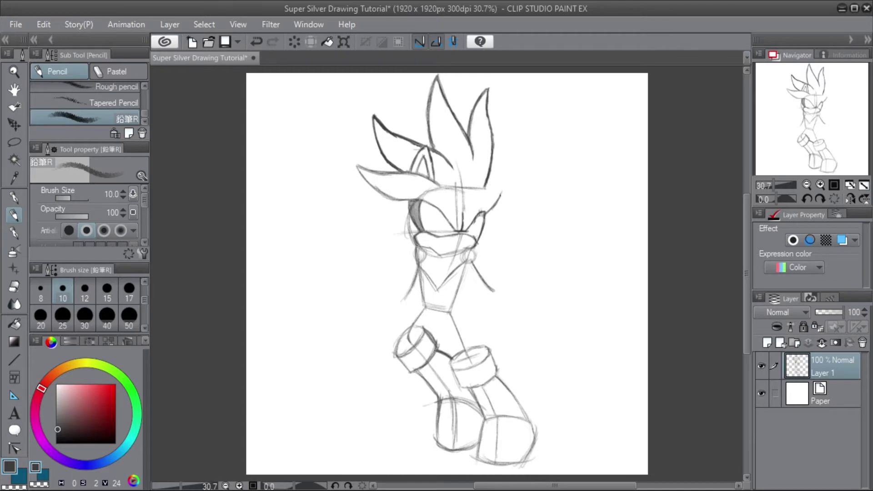
{"action": "mouse_move", "coordinate": [483, 212]}
{"action": "left_mouse_down"}
{"action": "mouse_move", "coordinate": [501, 194]}
{"action": "mouse_move", "coordinate": [519, 141]}
{"action": "mouse_move", "coordinate": [497, 163]}
{"action": "mouse_move", "coordinate": [503, 153]}
{"action": "left_mouse_up"}
{"action": "left_click_drag", "start_coordinate": [500, 157], "coordinate": [494, 160]}
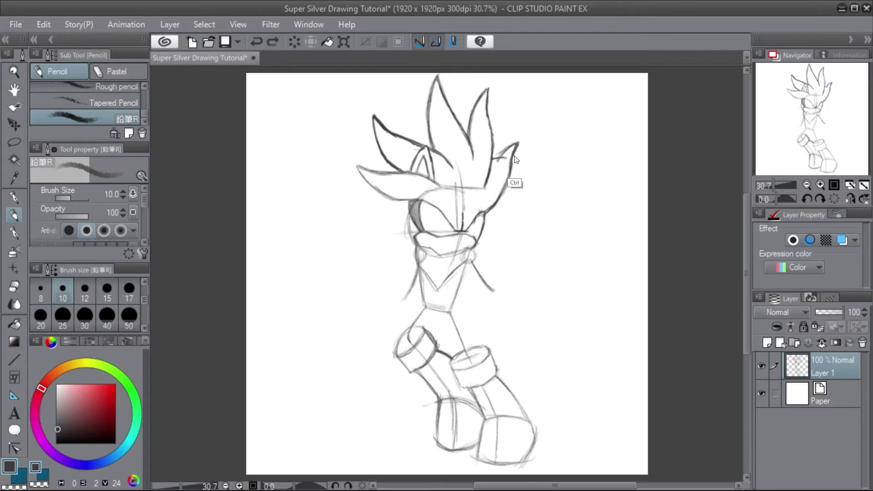
{"action": "key", "text": "ctrl+z"}
{"action": "left_click_drag", "start_coordinate": [491, 162], "coordinate": [503, 155]}
{"action": "mouse_move", "coordinate": [508, 155]}
{"action": "left_mouse_down"}
{"action": "mouse_move", "coordinate": [491, 179]}
{"action": "mouse_move", "coordinate": [496, 191]}
{"action": "mouse_move", "coordinate": [487, 186]}
{"action": "mouse_move", "coordinate": [503, 155]}
{"action": "left_mouse_up"}
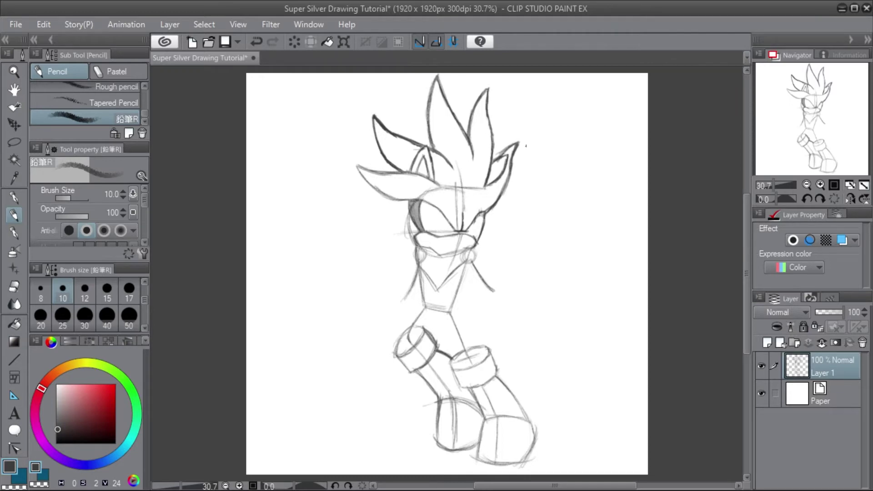
Lengthen the third quill's tip and redraw its outer edge as a darker curve down to the eye.
{"action": "left_click_drag", "start_coordinate": [519, 143], "coordinate": [512, 171]}
{"action": "left_click_drag", "start_coordinate": [522, 142], "coordinate": [495, 209]}
{"action": "mouse_move", "coordinate": [512, 176]}
{"action": "left_mouse_down"}
{"action": "mouse_move", "coordinate": [497, 206]}
{"action": "mouse_move", "coordinate": [512, 172]}
{"action": "left_mouse_up"}
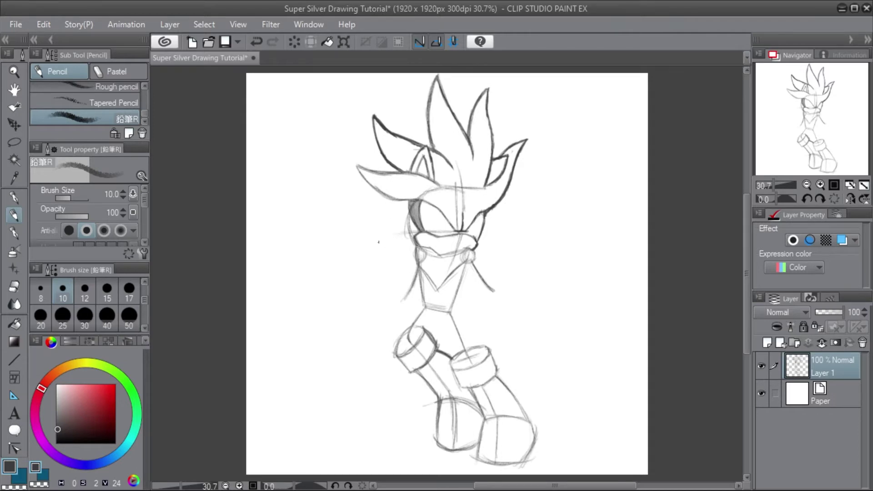
Add a short cheek stroke and sketch the upper edge of a large quill extending left behind the head.
{"action": "mouse_move", "coordinate": [414, 251]}
{"action": "left_mouse_down"}
{"action": "mouse_move", "coordinate": [402, 240]}
{"action": "mouse_move", "coordinate": [409, 248]}
{"action": "left_mouse_up"}
{"action": "left_click_drag", "start_coordinate": [392, 197], "coordinate": [390, 209]}
{"action": "key", "text": "ctrl+z"}
{"action": "left_click_drag", "start_coordinate": [394, 203], "coordinate": [392, 209]}
{"action": "key", "text": "ctrl+z"}
{"action": "left_click_drag", "start_coordinate": [394, 198], "coordinate": [355, 213]}
{"action": "mouse_move", "coordinate": [364, 208]}
{"action": "left_mouse_down"}
{"action": "mouse_move", "coordinate": [332, 209]}
{"action": "mouse_move", "coordinate": [353, 213]}
{"action": "mouse_move", "coordinate": [303, 193]}
{"action": "mouse_move", "coordinate": [329, 210]}
{"action": "mouse_move", "coordinate": [302, 192]}
{"action": "mouse_move", "coordinate": [320, 203]}
{"action": "mouse_move", "coordinate": [318, 243]}
{"action": "left_mouse_up"}
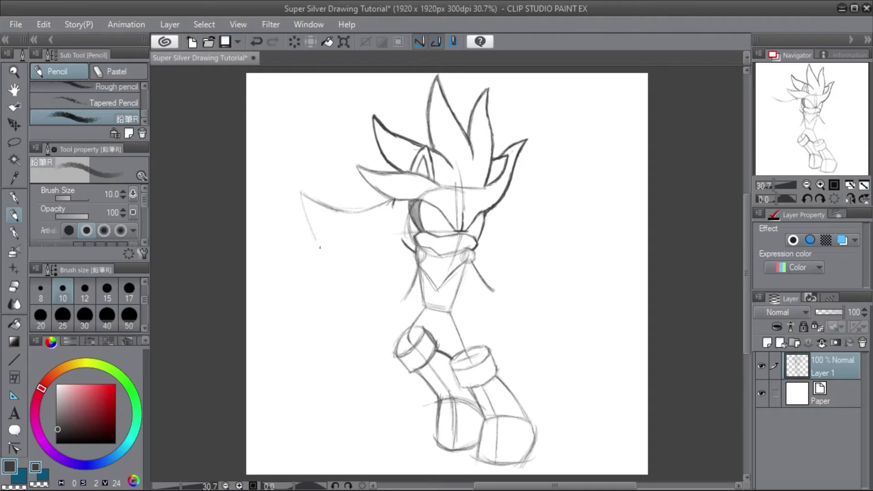
Sketch the large back quill's outer and lower edges, curving from its tip back to the neck.
{"action": "left_click_drag", "start_coordinate": [302, 201], "coordinate": [341, 271]}
{"action": "left_click_drag", "start_coordinate": [312, 231], "coordinate": [348, 275]}
{"action": "mouse_move", "coordinate": [323, 247]}
{"action": "left_mouse_down"}
{"action": "mouse_move", "coordinate": [365, 278]}
{"action": "mouse_move", "coordinate": [344, 273]}
{"action": "mouse_move", "coordinate": [380, 275]}
{"action": "mouse_move", "coordinate": [349, 277]}
{"action": "mouse_move", "coordinate": [395, 272]}
{"action": "left_mouse_up"}
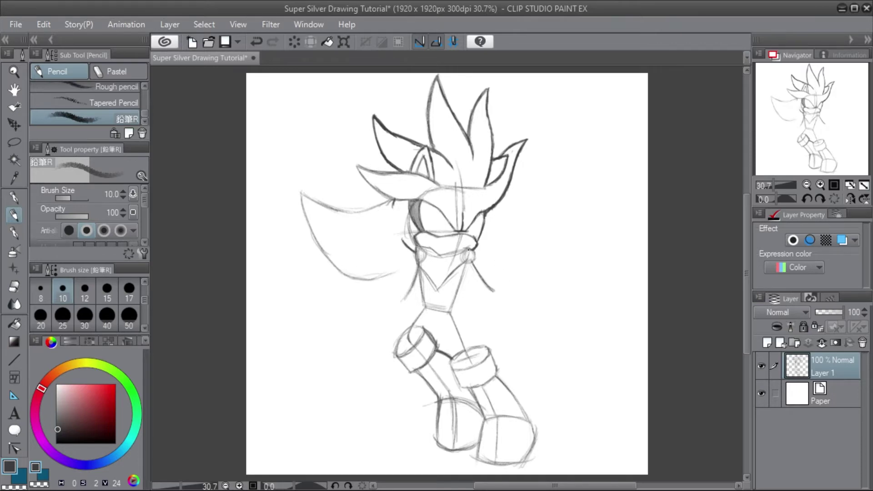
{"action": "mouse_move", "coordinate": [416, 248]}
{"action": "left_mouse_down"}
{"action": "mouse_move", "coordinate": [350, 274]}
{"action": "mouse_move", "coordinate": [403, 257]}
{"action": "left_mouse_up"}
{"action": "mouse_move", "coordinate": [357, 275]}
{"action": "left_mouse_down"}
{"action": "mouse_move", "coordinate": [412, 255]}
{"action": "mouse_move", "coordinate": [355, 284]}
{"action": "left_mouse_up"}
{"action": "left_click_drag", "start_coordinate": [401, 269], "coordinate": [348, 281]}
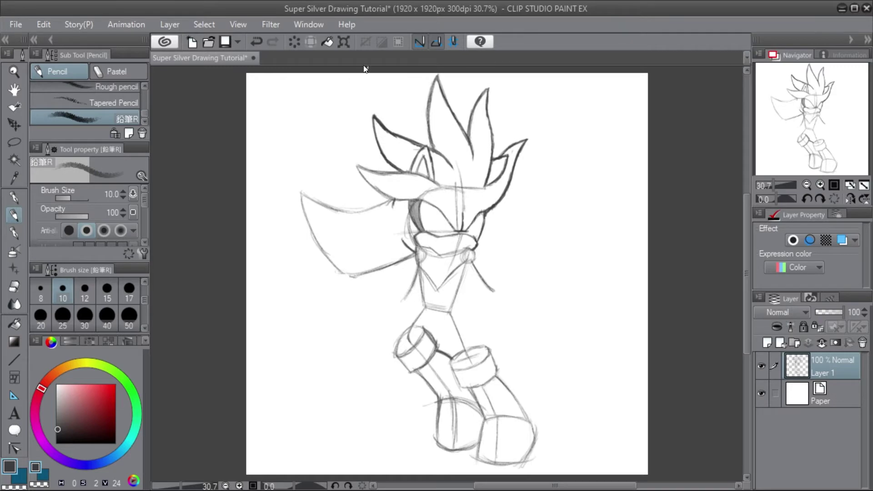
Round the large back quill's lower bend, darken its outline, and sharpen the tip of the quill above it.
{"action": "mouse_move", "coordinate": [341, 277]}
{"action": "left_mouse_down"}
{"action": "mouse_move", "coordinate": [353, 275]}
{"action": "mouse_move", "coordinate": [336, 271]}
{"action": "mouse_move", "coordinate": [369, 271]}
{"action": "left_mouse_up"}
{"action": "mouse_move", "coordinate": [340, 273]}
{"action": "left_mouse_down"}
{"action": "mouse_move", "coordinate": [362, 275]}
{"action": "mouse_move", "coordinate": [307, 261]}
{"action": "left_mouse_up"}
{"action": "mouse_move", "coordinate": [376, 279]}
{"action": "left_mouse_down"}
{"action": "mouse_move", "coordinate": [321, 260]}
{"action": "mouse_move", "coordinate": [330, 265]}
{"action": "left_mouse_up"}
{"action": "mouse_move", "coordinate": [301, 193]}
{"action": "left_mouse_down"}
{"action": "mouse_move", "coordinate": [337, 209]}
{"action": "mouse_move", "coordinate": [371, 207]}
{"action": "mouse_move", "coordinate": [346, 209]}
{"action": "mouse_move", "coordinate": [389, 204]}
{"action": "left_mouse_up"}
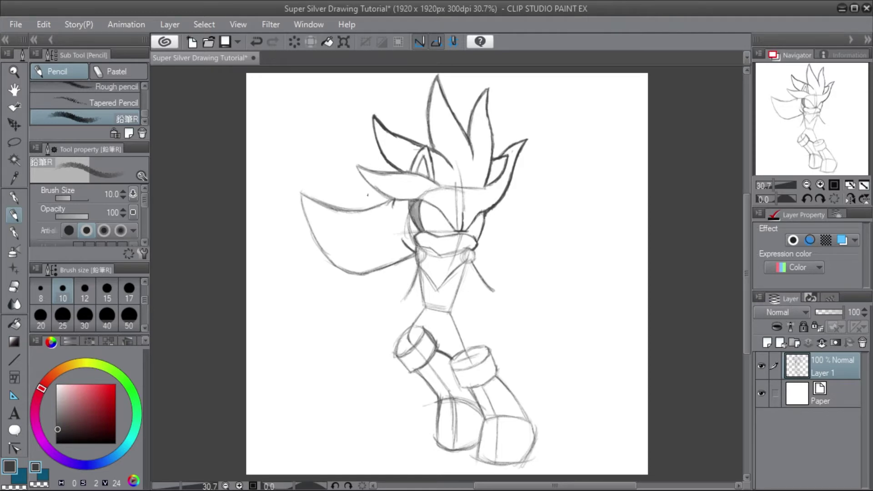
{"action": "mouse_move", "coordinate": [354, 163]}
{"action": "left_mouse_down"}
{"action": "mouse_move", "coordinate": [401, 174]}
{"action": "mouse_move", "coordinate": [367, 181]}
{"action": "mouse_move", "coordinate": [394, 202]}
{"action": "mouse_move", "coordinate": [363, 176]}
{"action": "left_mouse_up"}
{"action": "key", "text": "ctrl+z"}
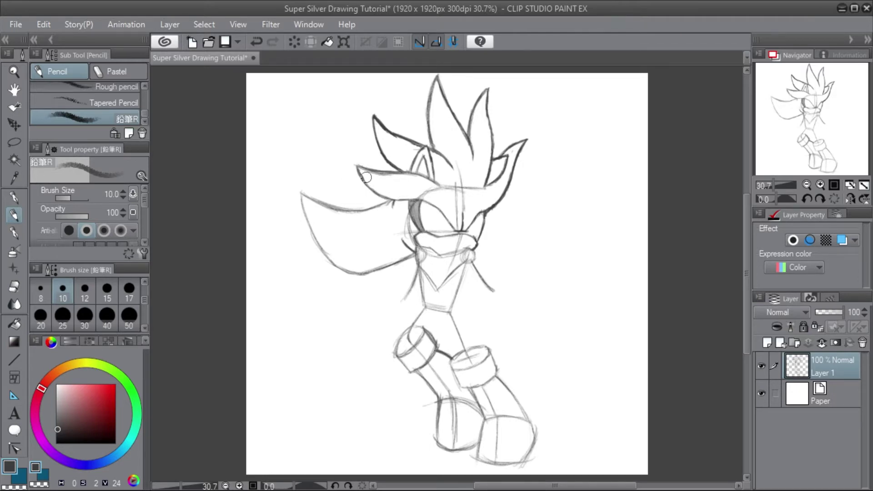
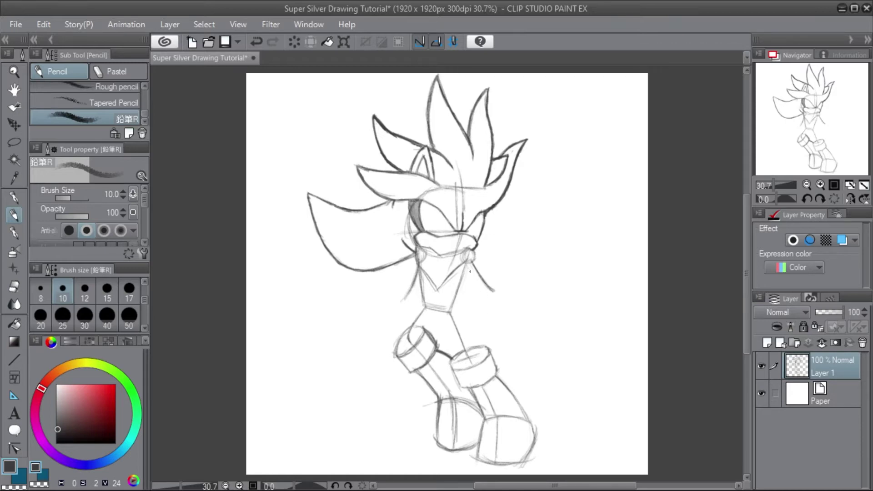
Sketch the right arm flaring down from the shoulder and close its end with a slanted curved line.
{"action": "left_click_drag", "start_coordinate": [467, 269], "coordinate": [482, 295]}
{"action": "left_click_drag", "start_coordinate": [483, 294], "coordinate": [497, 308]}
{"action": "mouse_move", "coordinate": [475, 252]}
{"action": "left_mouse_down"}
{"action": "mouse_move", "coordinate": [498, 293]}
{"action": "mouse_move", "coordinate": [500, 283]}
{"action": "mouse_move", "coordinate": [493, 309]}
{"action": "left_mouse_up"}
{"action": "left_click_drag", "start_coordinate": [512, 282], "coordinate": [492, 311]}
{"action": "left_click_drag", "start_coordinate": [493, 310], "coordinate": [514, 278]}
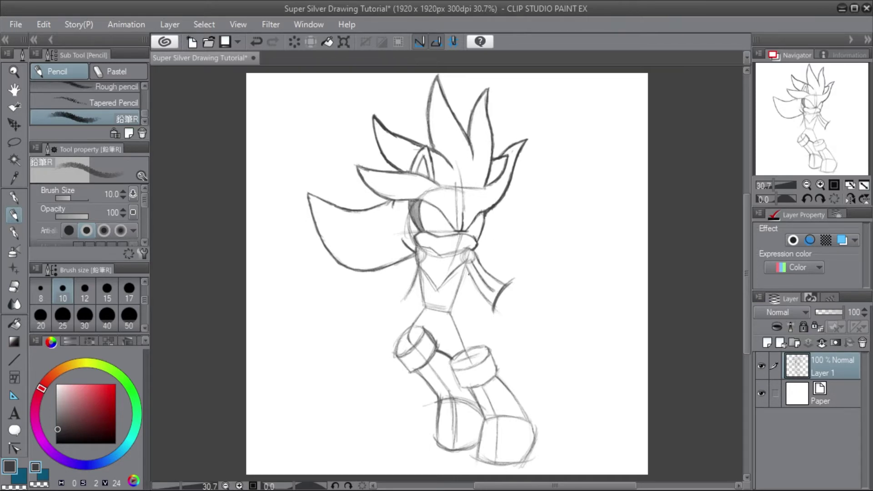
{"action": "left_click_drag", "start_coordinate": [467, 271], "coordinate": [489, 304]}
Sketch the left arm with two lines angling down from the shoulder and a short line closing the wrist.
{"action": "left_click_drag", "start_coordinate": [419, 284], "coordinate": [407, 317]}
{"action": "mouse_move", "coordinate": [419, 280]}
{"action": "left_mouse_down"}
{"action": "mouse_move", "coordinate": [413, 307]}
{"action": "mouse_move", "coordinate": [418, 290]}
{"action": "left_mouse_up"}
{"action": "left_click_drag", "start_coordinate": [416, 260], "coordinate": [393, 299]}
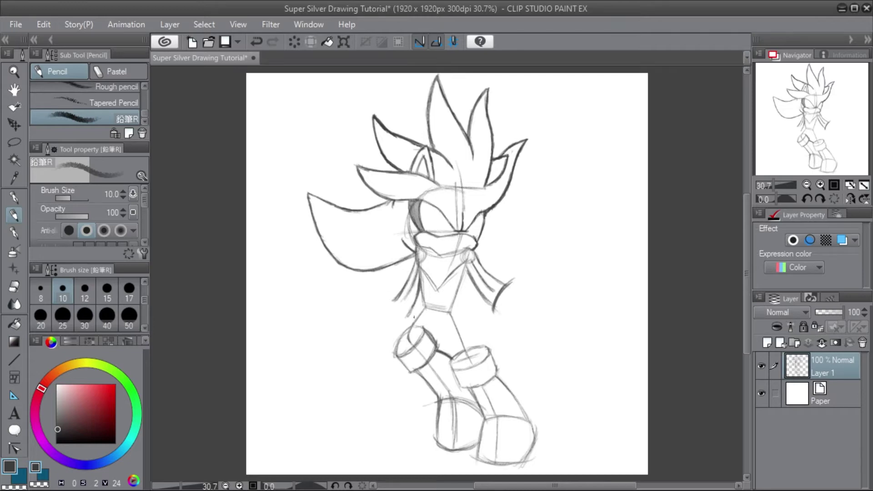
{"action": "mouse_move", "coordinate": [406, 297]}
{"action": "left_mouse_down"}
{"action": "mouse_move", "coordinate": [395, 314]}
{"action": "mouse_move", "coordinate": [404, 323]}
{"action": "left_mouse_up"}
Give the right leg thickness down to its boot and draw the left leg's inner edge from the crotch.
{"action": "left_click_drag", "start_coordinate": [454, 308], "coordinate": [479, 354]}
{"action": "mouse_move", "coordinate": [459, 371]}
{"action": "left_mouse_down"}
{"action": "mouse_move", "coordinate": [439, 308]}
{"action": "mouse_move", "coordinate": [447, 328]}
{"action": "left_mouse_up"}
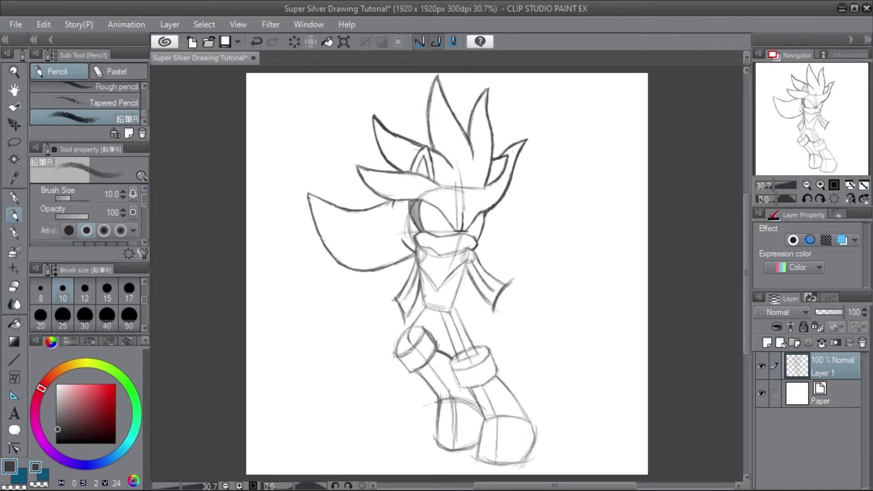
{"action": "mouse_move", "coordinate": [430, 308]}
{"action": "left_mouse_down"}
{"action": "mouse_move", "coordinate": [447, 328]}
{"action": "mouse_move", "coordinate": [436, 310]}
{"action": "left_mouse_up"}
{"action": "mouse_move", "coordinate": [412, 341]}
{"action": "left_mouse_down"}
{"action": "mouse_move", "coordinate": [405, 349]}
{"action": "mouse_move", "coordinate": [415, 336]}
{"action": "left_mouse_up"}
{"action": "left_click_drag", "start_coordinate": [431, 310], "coordinate": [418, 331]}
Draw the left side of the waist and continue it down as the left leg's outer edge into the boot.
{"action": "mouse_move", "coordinate": [423, 294]}
{"action": "left_mouse_down"}
{"action": "mouse_move", "coordinate": [401, 329]}
{"action": "mouse_move", "coordinate": [408, 322]}
{"action": "left_mouse_up"}
{"action": "mouse_move", "coordinate": [417, 307]}
{"action": "left_mouse_down"}
{"action": "mouse_move", "coordinate": [405, 325]}
{"action": "mouse_move", "coordinate": [415, 309]}
{"action": "left_mouse_up"}
{"action": "mouse_move", "coordinate": [420, 301]}
{"action": "left_mouse_down"}
{"action": "mouse_move", "coordinate": [402, 328]}
{"action": "mouse_move", "coordinate": [419, 304]}
{"action": "left_mouse_up"}
{"action": "left_click_drag", "start_coordinate": [416, 307], "coordinate": [413, 316]}
{"action": "left_click_drag", "start_coordinate": [424, 286], "coordinate": [420, 298]}
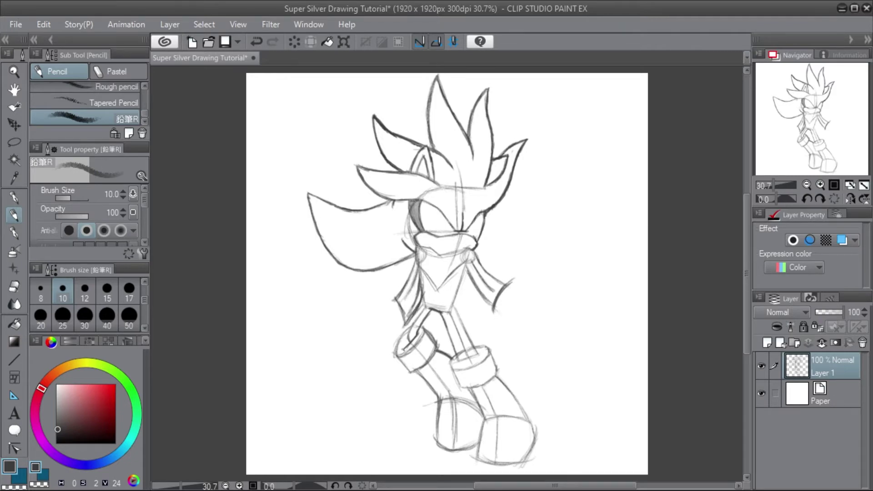
{"action": "left_click_drag", "start_coordinate": [411, 322], "coordinate": [398, 351]}
{"action": "left_click_drag", "start_coordinate": [404, 330], "coordinate": [400, 347]}
{"action": "left_click_drag", "start_coordinate": [404, 331], "coordinate": [398, 346]}
{"action": "mouse_move", "coordinate": [413, 314]}
{"action": "left_mouse_down"}
{"action": "mouse_move", "coordinate": [410, 332]}
{"action": "mouse_move", "coordinate": [428, 304]}
{"action": "mouse_move", "coordinate": [403, 337]}
{"action": "left_mouse_up"}
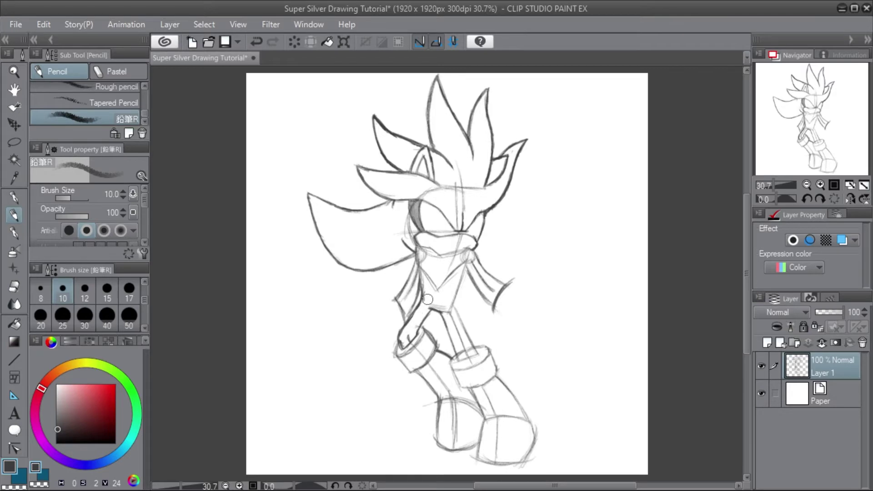
Redraw the left leg's outer edge as one smooth curve and shape the right hip into the thigh.
{"action": "mouse_move", "coordinate": [428, 299]}
{"action": "left_mouse_down"}
{"action": "mouse_move", "coordinate": [409, 325]}
{"action": "mouse_move", "coordinate": [400, 316]}
{"action": "left_mouse_up"}
{"action": "key", "text": "ctrl+z"}
{"action": "key", "text": "ctrl+z"}
{"action": "key", "text": "ctrl+z"}
{"action": "key", "text": "ctrl+z"}
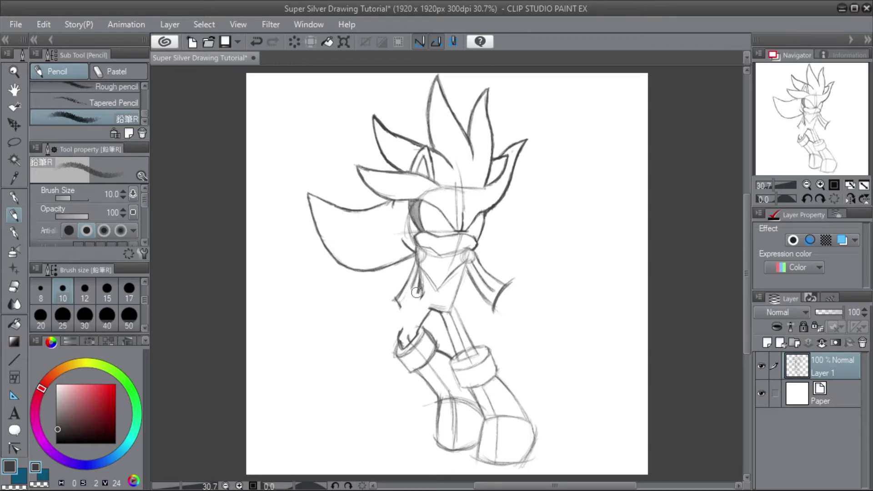
{"action": "mouse_move", "coordinate": [416, 293]}
{"action": "left_mouse_down"}
{"action": "mouse_move", "coordinate": [420, 279]}
{"action": "mouse_move", "coordinate": [396, 349]}
{"action": "mouse_move", "coordinate": [402, 341]}
{"action": "left_mouse_up"}
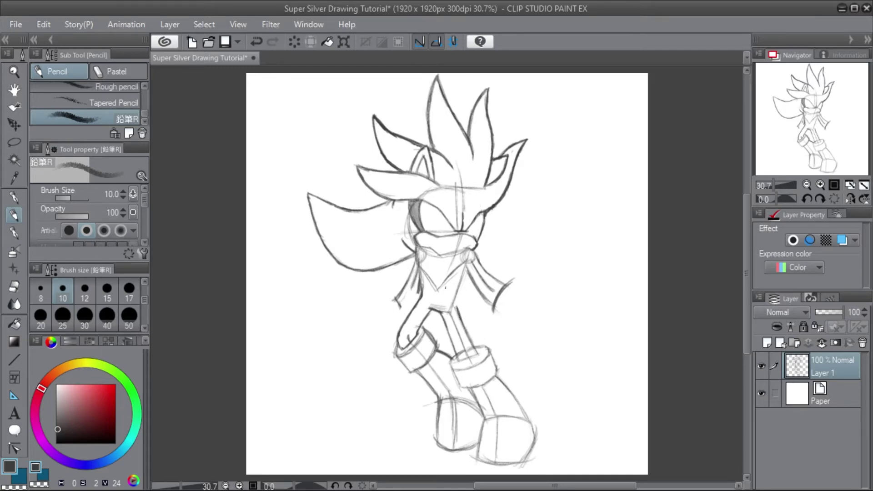
{"action": "left_click_drag", "start_coordinate": [457, 300], "coordinate": [457, 299]}
{"action": "key", "text": "ctrl+z"}
{"action": "mouse_move", "coordinate": [605, 165]}
{"action": "left_mouse_down"}
{"action": "mouse_move", "coordinate": [584, 222]}
{"action": "mouse_move", "coordinate": [611, 304]}
{"action": "left_mouse_up"}
{"action": "key", "text": "ctrl+z"}
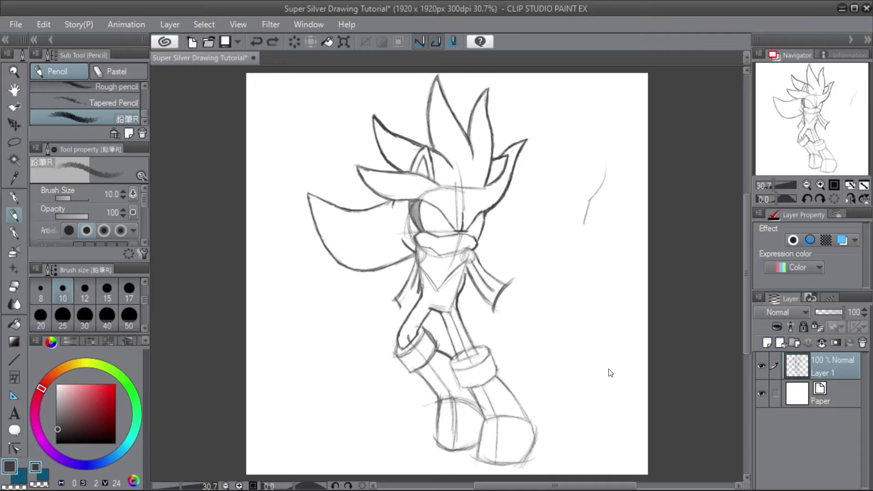
{"action": "key", "text": "ctrl+z"}
{"action": "key", "text": "ctrl+z"}
Widen the right arm along its lower edge and add a small pointed shape behind its shoulder.
{"action": "left_click_drag", "start_coordinate": [465, 273], "coordinate": [461, 289]}
{"action": "left_click_drag", "start_coordinate": [480, 294], "coordinate": [493, 309]}
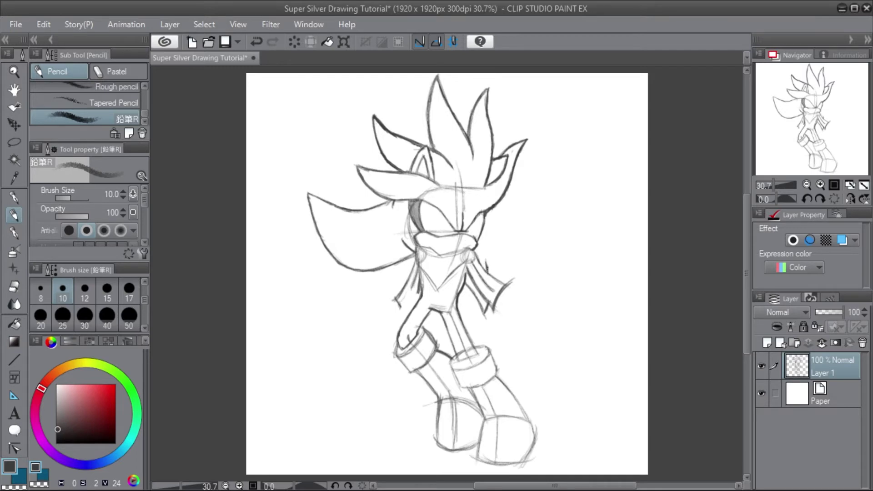
{"action": "left_click_drag", "start_coordinate": [478, 259], "coordinate": [486, 264]}
{"action": "mouse_move", "coordinate": [476, 251]}
{"action": "left_mouse_down"}
{"action": "mouse_move", "coordinate": [487, 246]}
{"action": "mouse_move", "coordinate": [489, 264]}
{"action": "left_mouse_up"}
Redraw the left leg's outer edge as a wider, darker curve from the waist into the boot opening.
{"action": "left_click_drag", "start_coordinate": [419, 297], "coordinate": [399, 343]}
{"action": "key", "text": "ctrl+z"}
{"action": "key", "text": "ctrl+z"}
{"action": "mouse_move", "coordinate": [427, 298]}
{"action": "left_mouse_down"}
{"action": "mouse_move", "coordinate": [409, 321]}
{"action": "mouse_move", "coordinate": [413, 313]}
{"action": "left_mouse_up"}
{"action": "left_click_drag", "start_coordinate": [402, 322], "coordinate": [403, 344]}
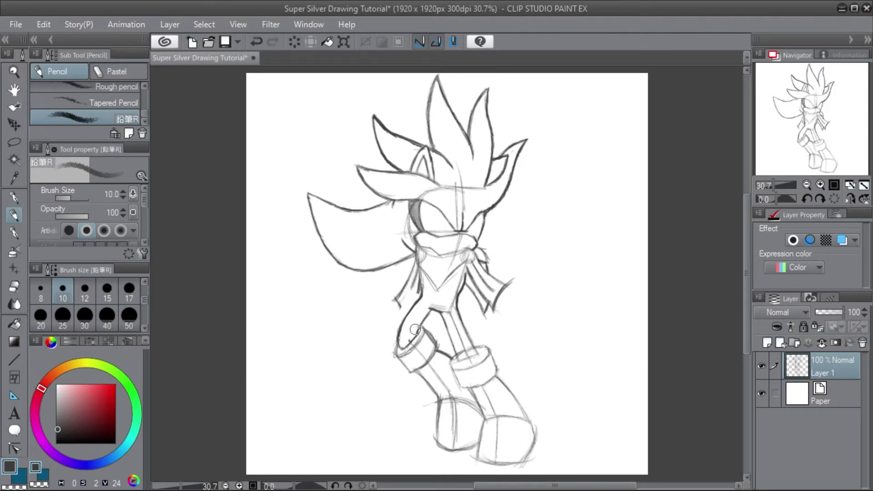
{"action": "left_click_drag", "start_coordinate": [423, 286], "coordinate": [396, 341]}
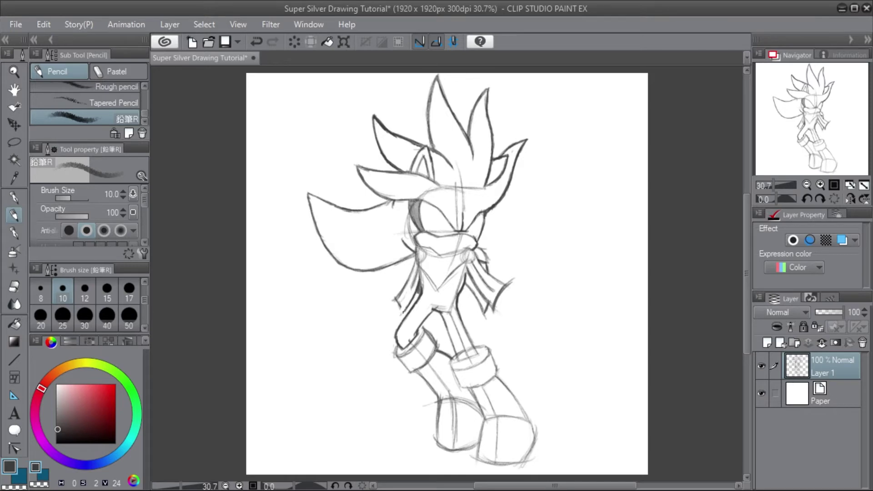
Clean up the thick overlapping lines where the left arm meets the waist.
{"action": "scroll", "coordinate": [465, 294], "scroll_direction": "up", "scroll_amount": 5}
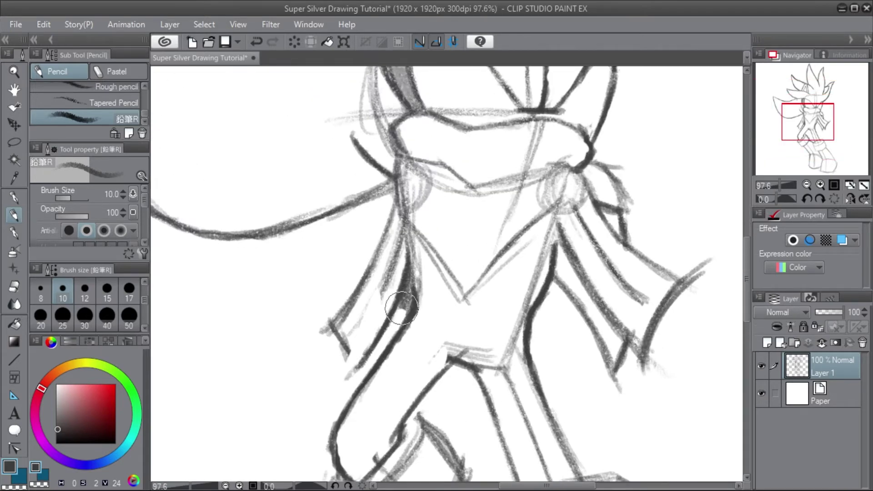
{"action": "left_click_drag", "start_coordinate": [408, 283], "coordinate": [406, 310]}
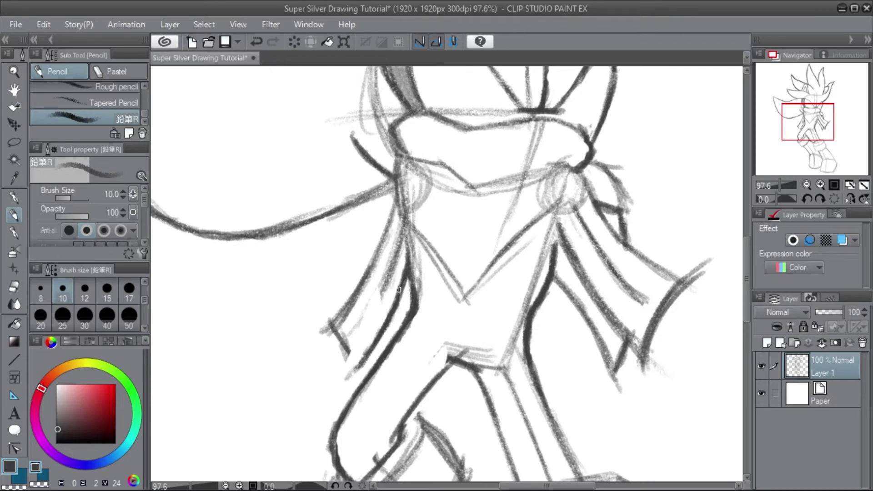
{"action": "key", "text": "ctrl+0"}
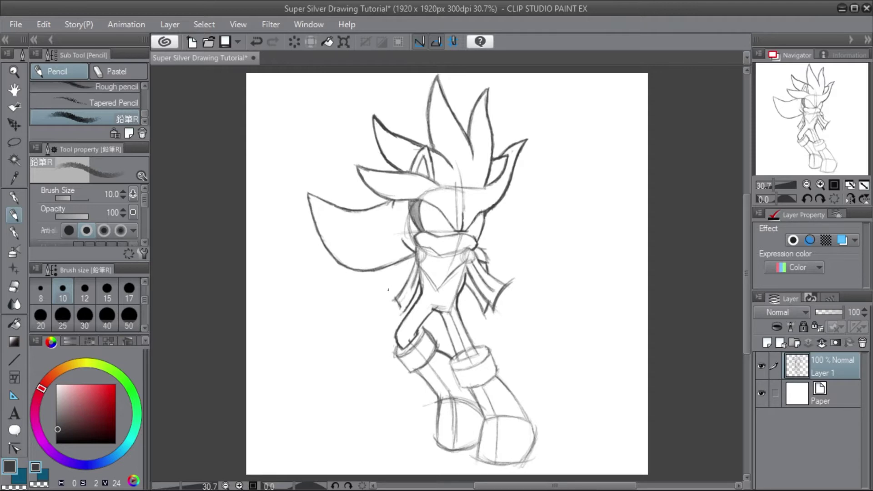
Redraw the left arm with cleaner, wider-set edges and a darker line across the wrist.
{"action": "left_click_drag", "start_coordinate": [413, 270], "coordinate": [392, 298]}
{"action": "key", "text": "ctrl+z"}
{"action": "key", "text": "ctrl+z"}
{"action": "key", "text": "ctrl+z"}
{"action": "key", "text": "ctrl+z"}
{"action": "key", "text": "ctrl+z"}
{"action": "left_click_drag", "start_coordinate": [412, 286], "coordinate": [396, 308]}
{"action": "left_click_drag", "start_coordinate": [411, 268], "coordinate": [402, 288]}
{"action": "mouse_move", "coordinate": [392, 298]}
{"action": "left_mouse_down"}
{"action": "mouse_move", "coordinate": [400, 324]}
{"action": "mouse_move", "coordinate": [401, 311]}
{"action": "left_mouse_up"}
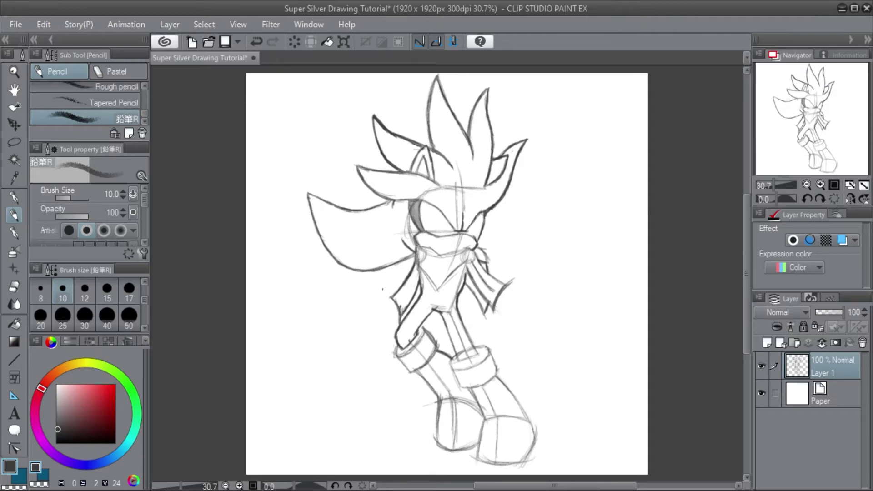
Sketch a cylindrical glove cuff with a round front face on the left wrist and darken its rim.
{"action": "left_click_drag", "start_coordinate": [394, 299], "coordinate": [384, 294]}
{"action": "left_click_drag", "start_coordinate": [387, 294], "coordinate": [358, 304]}
{"action": "left_click_drag", "start_coordinate": [393, 333], "coordinate": [373, 342]}
{"action": "left_click_drag", "start_coordinate": [375, 342], "coordinate": [376, 318]}
{"action": "mouse_move", "coordinate": [374, 342]}
{"action": "left_mouse_down"}
{"action": "mouse_move", "coordinate": [378, 320]}
{"action": "mouse_move", "coordinate": [375, 333]}
{"action": "mouse_move", "coordinate": [363, 302]}
{"action": "mouse_move", "coordinate": [373, 317]}
{"action": "mouse_move", "coordinate": [355, 305]}
{"action": "mouse_move", "coordinate": [351, 339]}
{"action": "mouse_move", "coordinate": [354, 321]}
{"action": "mouse_move", "coordinate": [372, 342]}
{"action": "mouse_move", "coordinate": [366, 319]}
{"action": "mouse_move", "coordinate": [354, 336]}
{"action": "mouse_move", "coordinate": [363, 344]}
{"action": "mouse_move", "coordinate": [354, 338]}
{"action": "mouse_move", "coordinate": [370, 340]}
{"action": "mouse_move", "coordinate": [366, 327]}
{"action": "mouse_move", "coordinate": [339, 330]}
{"action": "mouse_move", "coordinate": [355, 344]}
{"action": "mouse_move", "coordinate": [377, 324]}
{"action": "left_mouse_up"}
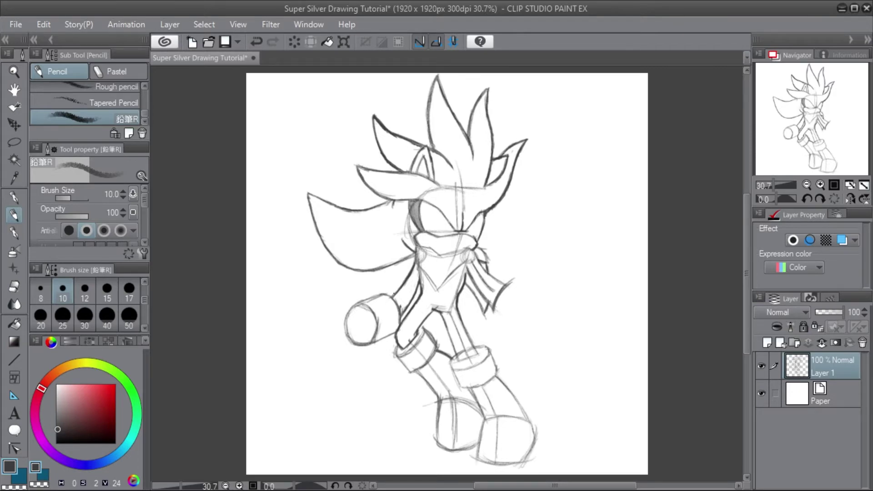
{"action": "mouse_move", "coordinate": [380, 342]}
{"action": "left_mouse_down"}
{"action": "mouse_move", "coordinate": [378, 312]}
{"action": "mouse_move", "coordinate": [362, 301]}
{"action": "mouse_move", "coordinate": [369, 304]}
{"action": "left_mouse_up"}
{"action": "mouse_move", "coordinate": [371, 337]}
{"action": "left_mouse_down"}
{"action": "mouse_move", "coordinate": [373, 317]}
{"action": "mouse_move", "coordinate": [358, 312]}
{"action": "left_mouse_up"}
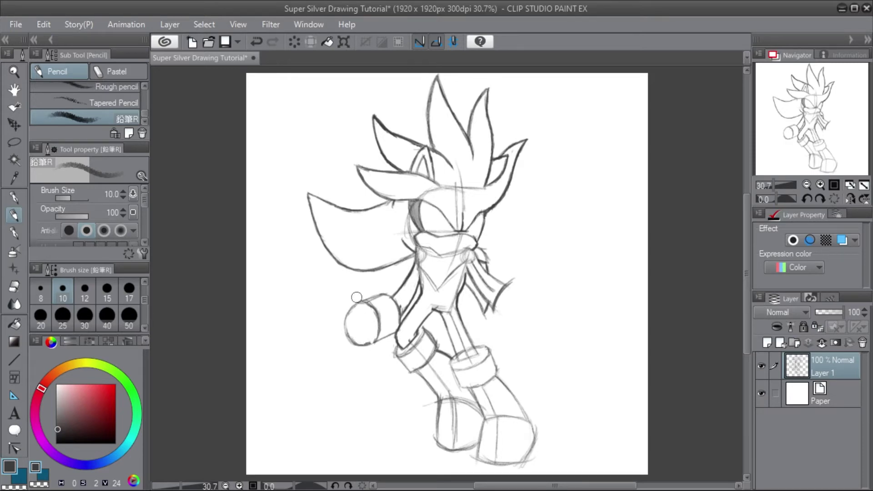
Add a narrow band with a small crossing strip over the front of the left glove cuff.
{"action": "left_click_drag", "start_coordinate": [369, 342], "coordinate": [370, 339]}
{"action": "mouse_move", "coordinate": [363, 303]}
{"action": "left_mouse_down"}
{"action": "mouse_move", "coordinate": [369, 336]}
{"action": "mouse_move", "coordinate": [371, 312]}
{"action": "left_mouse_up"}
{"action": "mouse_move", "coordinate": [371, 313]}
{"action": "left_mouse_down"}
{"action": "mouse_move", "coordinate": [358, 291]}
{"action": "mouse_move", "coordinate": [348, 295]}
{"action": "mouse_move", "coordinate": [358, 312]}
{"action": "left_mouse_up"}
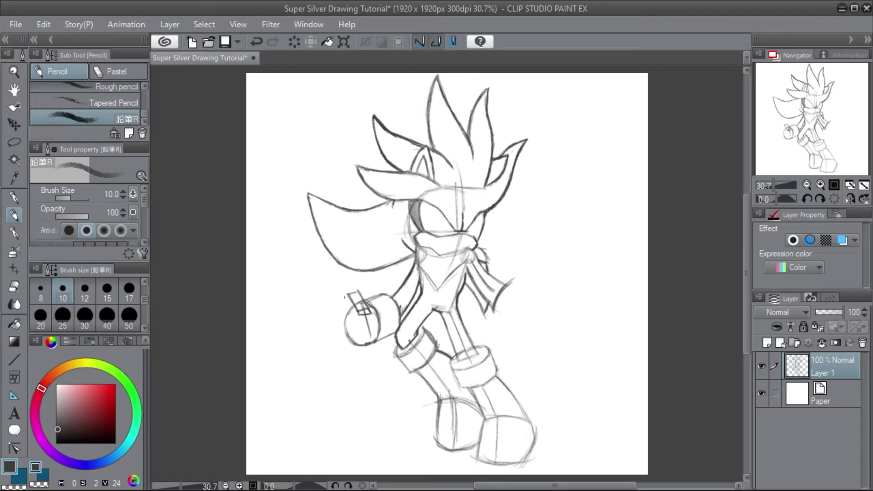
Sketch an angular fist around the left glove's thumb and divide it with straight finger and knuckle lines.
{"action": "mouse_move", "coordinate": [351, 294]}
{"action": "left_mouse_down"}
{"action": "mouse_move", "coordinate": [331, 292]}
{"action": "mouse_move", "coordinate": [319, 318]}
{"action": "left_mouse_up"}
{"action": "mouse_move", "coordinate": [319, 322]}
{"action": "left_mouse_down"}
{"action": "mouse_move", "coordinate": [342, 351]}
{"action": "mouse_move", "coordinate": [371, 330]}
{"action": "mouse_move", "coordinate": [325, 335]}
{"action": "mouse_move", "coordinate": [342, 346]}
{"action": "left_mouse_up"}
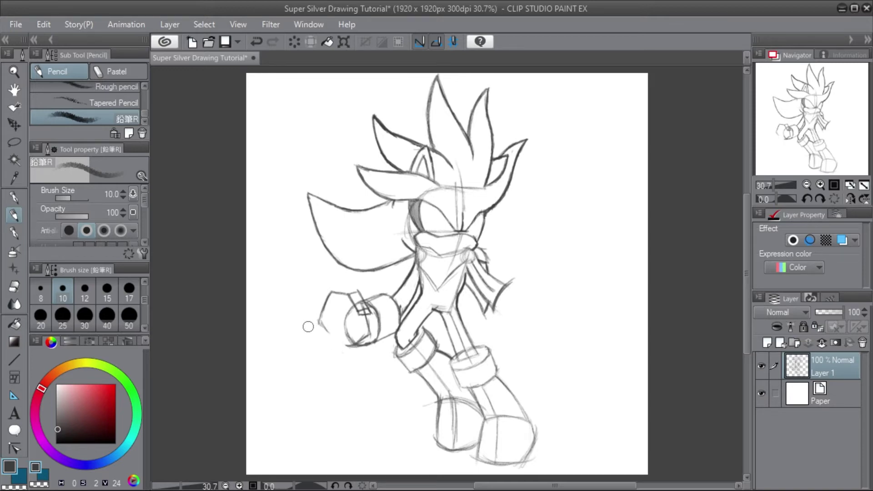
{"action": "mouse_move", "coordinate": [332, 312]}
{"action": "left_mouse_down"}
{"action": "mouse_move", "coordinate": [342, 345]}
{"action": "mouse_move", "coordinate": [328, 306]}
{"action": "mouse_move", "coordinate": [339, 345]}
{"action": "mouse_move", "coordinate": [323, 312]}
{"action": "mouse_move", "coordinate": [321, 328]}
{"action": "mouse_move", "coordinate": [347, 311]}
{"action": "mouse_move", "coordinate": [350, 319]}
{"action": "mouse_move", "coordinate": [348, 303]}
{"action": "mouse_move", "coordinate": [352, 337]}
{"action": "mouse_move", "coordinate": [363, 290]}
{"action": "mouse_move", "coordinate": [364, 310]}
{"action": "left_mouse_up"}
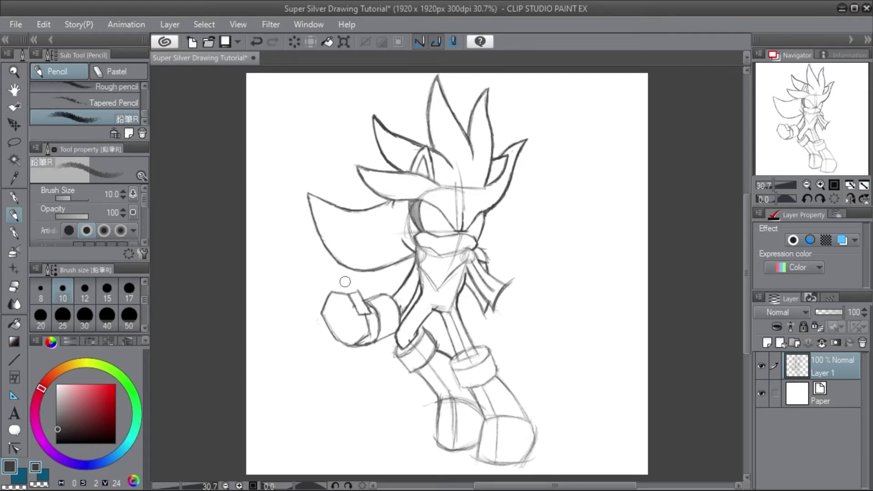
{"action": "left_click_drag", "start_coordinate": [332, 294], "coordinate": [356, 329]}
{"action": "left_click_drag", "start_coordinate": [331, 291], "coordinate": [355, 326]}
{"action": "mouse_move", "coordinate": [349, 344]}
{"action": "left_mouse_down"}
{"action": "mouse_move", "coordinate": [356, 310]}
{"action": "mouse_move", "coordinate": [366, 328]}
{"action": "left_mouse_up"}
{"action": "left_click_drag", "start_coordinate": [363, 314], "coordinate": [362, 336]}
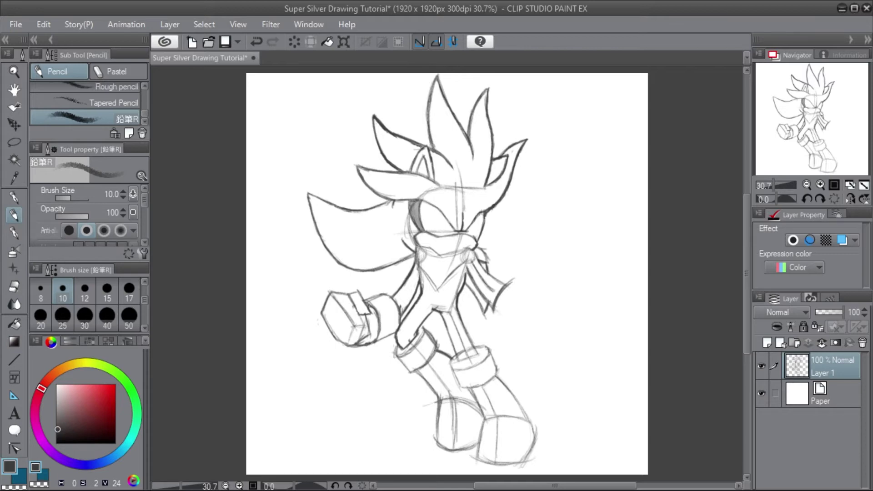
Add curved bands around the left glove cuff and darken its lower edge.
{"action": "mouse_move", "coordinate": [390, 339]}
{"action": "left_mouse_down"}
{"action": "mouse_move", "coordinate": [383, 302]}
{"action": "mouse_move", "coordinate": [374, 299]}
{"action": "mouse_move", "coordinate": [389, 312]}
{"action": "mouse_move", "coordinate": [390, 333]}
{"action": "mouse_move", "coordinate": [381, 313]}
{"action": "left_mouse_up"}
{"action": "mouse_move", "coordinate": [387, 299]}
{"action": "left_mouse_down"}
{"action": "mouse_move", "coordinate": [375, 310]}
{"action": "mouse_move", "coordinate": [384, 323]}
{"action": "left_mouse_up"}
{"action": "mouse_move", "coordinate": [370, 341]}
{"action": "left_mouse_down"}
{"action": "mouse_move", "coordinate": [357, 345]}
{"action": "mouse_move", "coordinate": [364, 340]}
{"action": "left_mouse_up"}
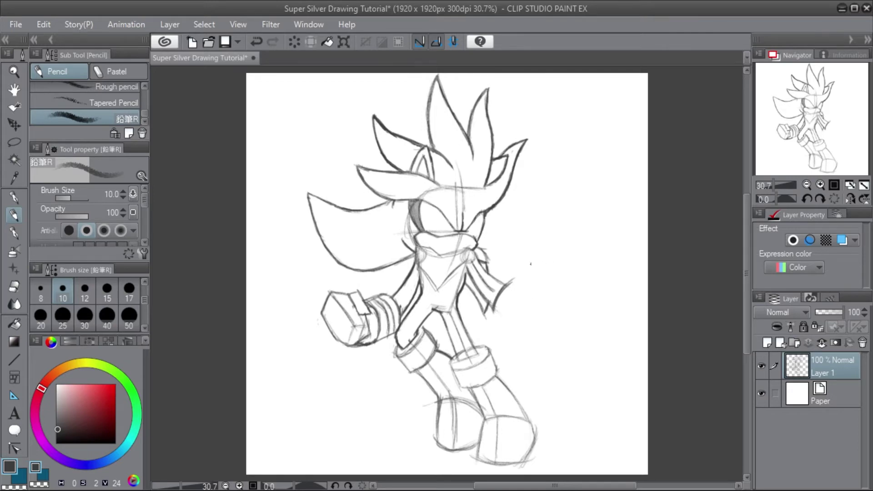
Sketch a cylindrical glove cuff with a large round front face on the right wrist.
{"action": "left_click_drag", "start_coordinate": [503, 289], "coordinate": [528, 276]}
{"action": "left_click_drag", "start_coordinate": [498, 304], "coordinate": [495, 322]}
{"action": "left_click_drag", "start_coordinate": [494, 308], "coordinate": [499, 331]}
{"action": "left_click_drag", "start_coordinate": [497, 319], "coordinate": [513, 336]}
{"action": "left_click_drag", "start_coordinate": [519, 282], "coordinate": [529, 284]}
{"action": "mouse_move", "coordinate": [508, 333]}
{"action": "left_mouse_down"}
{"action": "mouse_move", "coordinate": [517, 339]}
{"action": "mouse_move", "coordinate": [513, 296]}
{"action": "mouse_move", "coordinate": [537, 284]}
{"action": "mouse_move", "coordinate": [550, 303]}
{"action": "left_mouse_up"}
{"action": "mouse_move", "coordinate": [510, 337]}
{"action": "left_mouse_down"}
{"action": "mouse_move", "coordinate": [542, 334]}
{"action": "mouse_move", "coordinate": [514, 335]}
{"action": "mouse_move", "coordinate": [546, 341]}
{"action": "mouse_move", "coordinate": [532, 338]}
{"action": "mouse_move", "coordinate": [548, 304]}
{"action": "mouse_move", "coordinate": [552, 323]}
{"action": "mouse_move", "coordinate": [543, 341]}
{"action": "mouse_move", "coordinate": [556, 310]}
{"action": "mouse_move", "coordinate": [545, 294]}
{"action": "left_mouse_up"}
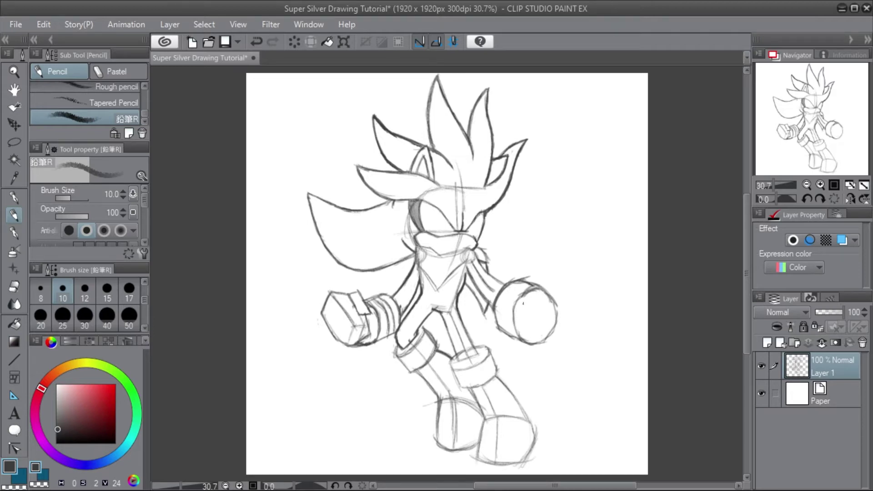
Add curved bands wrapping around the side of the right glove cuff.
{"action": "mouse_move", "coordinate": [509, 322]}
{"action": "left_mouse_down"}
{"action": "mouse_move", "coordinate": [506, 334]}
{"action": "mouse_move", "coordinate": [509, 291]}
{"action": "mouse_move", "coordinate": [529, 287]}
{"action": "mouse_move", "coordinate": [508, 294]}
{"action": "mouse_move", "coordinate": [502, 331]}
{"action": "left_mouse_up"}
{"action": "left_click_drag", "start_coordinate": [507, 296], "coordinate": [500, 325]}
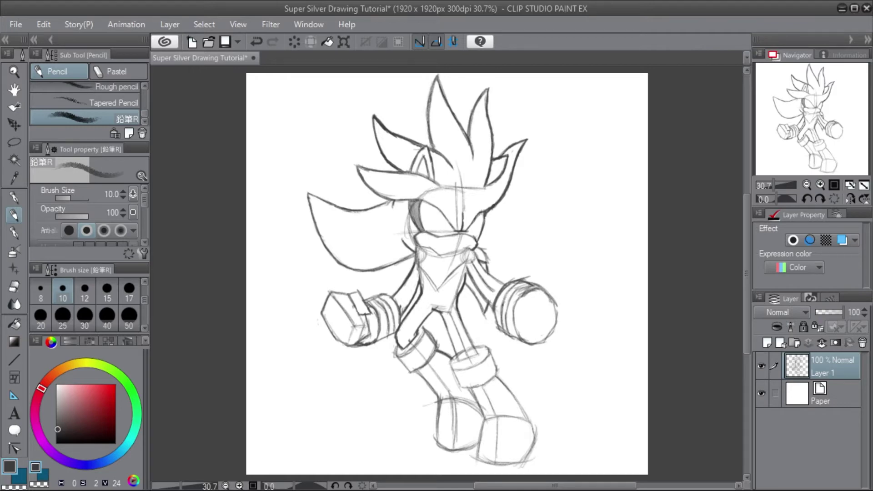
{"action": "mouse_move", "coordinate": [514, 294]}
{"action": "left_mouse_down"}
{"action": "mouse_move", "coordinate": [506, 315]}
{"action": "mouse_move", "coordinate": [528, 285]}
{"action": "mouse_move", "coordinate": [512, 286]}
{"action": "left_mouse_up"}
Draw a narrow, blocky thumb rising from the upper rim of the right glove cuff.
{"action": "mouse_move", "coordinate": [534, 289]}
{"action": "left_mouse_down"}
{"action": "mouse_move", "coordinate": [519, 300]}
{"action": "mouse_move", "coordinate": [524, 296]}
{"action": "left_mouse_up"}
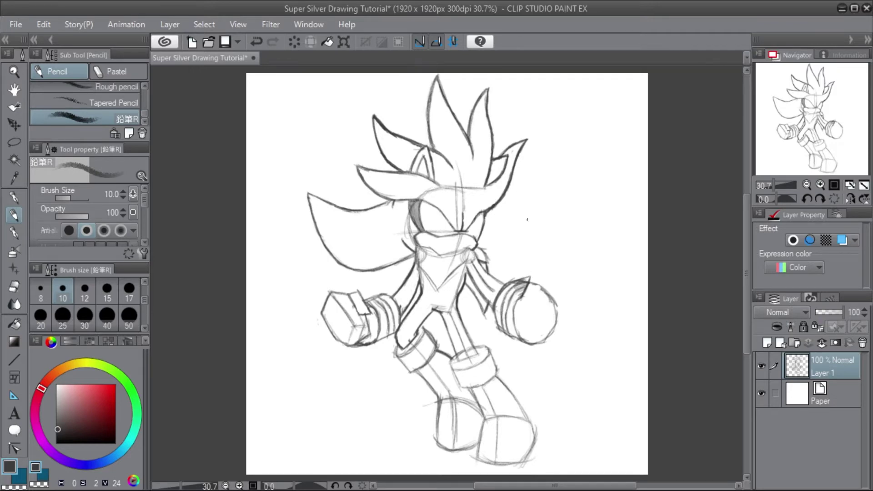
{"action": "mouse_move", "coordinate": [535, 268]}
{"action": "left_mouse_down"}
{"action": "mouse_move", "coordinate": [526, 289]}
{"action": "mouse_move", "coordinate": [550, 271]}
{"action": "mouse_move", "coordinate": [536, 299]}
{"action": "left_mouse_up"}
{"action": "mouse_move", "coordinate": [547, 274]}
{"action": "left_mouse_down"}
{"action": "mouse_move", "coordinate": [522, 302]}
{"action": "mouse_move", "coordinate": [538, 297]}
{"action": "mouse_move", "coordinate": [526, 324]}
{"action": "mouse_move", "coordinate": [533, 338]}
{"action": "mouse_move", "coordinate": [516, 328]}
{"action": "mouse_move", "coordinate": [523, 297]}
{"action": "left_mouse_up"}
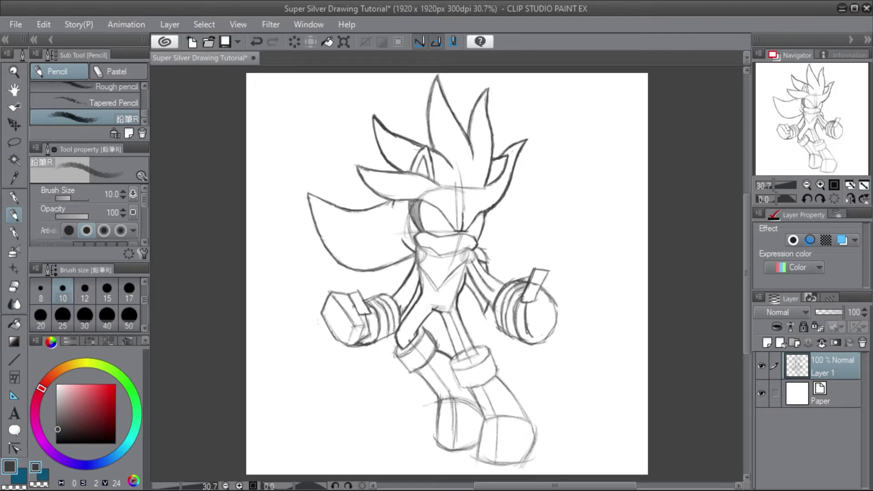
Outline an angular fist around the right thumb and clear the round guide lines inside it.
{"action": "mouse_move", "coordinate": [522, 298]}
{"action": "left_mouse_down"}
{"action": "mouse_move", "coordinate": [515, 321]}
{"action": "mouse_move", "coordinate": [540, 342]}
{"action": "mouse_move", "coordinate": [574, 328]}
{"action": "left_mouse_up"}
{"action": "left_click_drag", "start_coordinate": [548, 269], "coordinate": [572, 266]}
{"action": "mouse_move", "coordinate": [570, 268]}
{"action": "left_mouse_down"}
{"action": "mouse_move", "coordinate": [588, 293]}
{"action": "mouse_move", "coordinate": [578, 320]}
{"action": "left_mouse_up"}
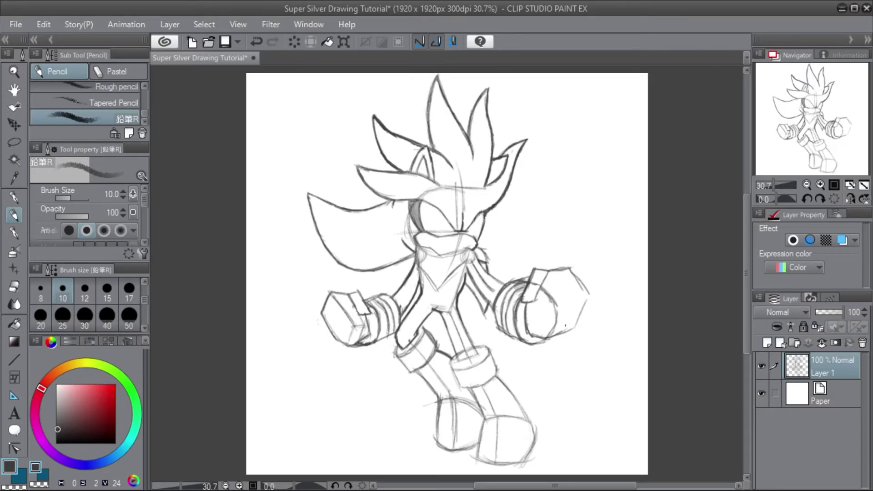
{"action": "left_click_drag", "start_coordinate": [586, 300], "coordinate": [575, 326]}
{"action": "mouse_move", "coordinate": [561, 288]}
{"action": "left_mouse_down"}
{"action": "mouse_move", "coordinate": [546, 289]}
{"action": "mouse_move", "coordinate": [557, 328]}
{"action": "mouse_move", "coordinate": [535, 264]}
{"action": "mouse_move", "coordinate": [535, 304]}
{"action": "left_mouse_up"}
{"action": "left_click_drag", "start_coordinate": [548, 273], "coordinate": [538, 299]}
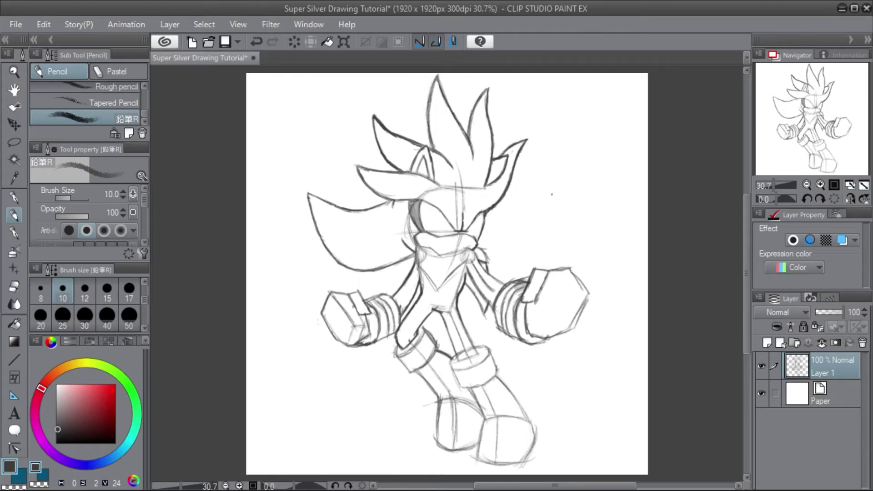
Lasso the whole right glove, scale it down slightly at the wrist, and deselect it.
{"action": "left_click", "coordinate": [10, 144]}
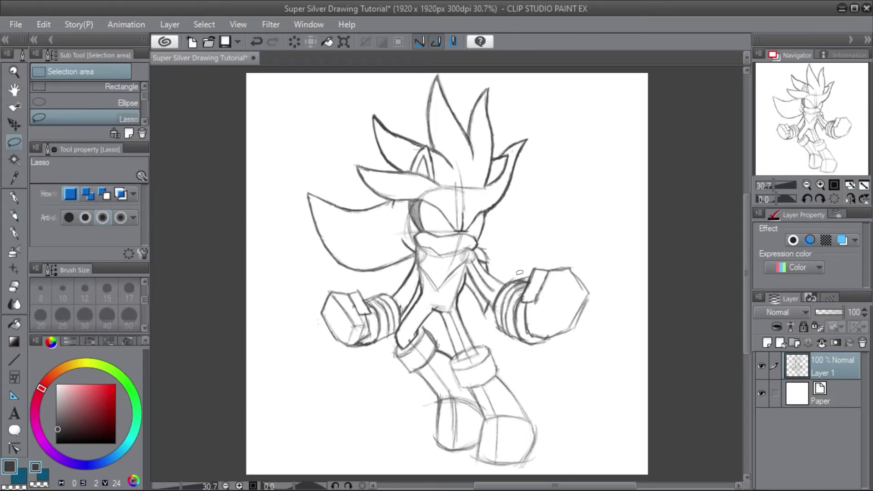
{"action": "mouse_move", "coordinate": [519, 275]}
{"action": "left_mouse_down"}
{"action": "mouse_move", "coordinate": [495, 296]}
{"action": "mouse_move", "coordinate": [491, 320]}
{"action": "mouse_move", "coordinate": [513, 343]}
{"action": "mouse_move", "coordinate": [554, 364]}
{"action": "mouse_move", "coordinate": [597, 357]}
{"action": "mouse_move", "coordinate": [621, 317]}
{"action": "mouse_move", "coordinate": [613, 272]}
{"action": "mouse_move", "coordinate": [581, 248]}
{"action": "mouse_move", "coordinate": [544, 255]}
{"action": "mouse_move", "coordinate": [512, 269]}
{"action": "left_mouse_up"}
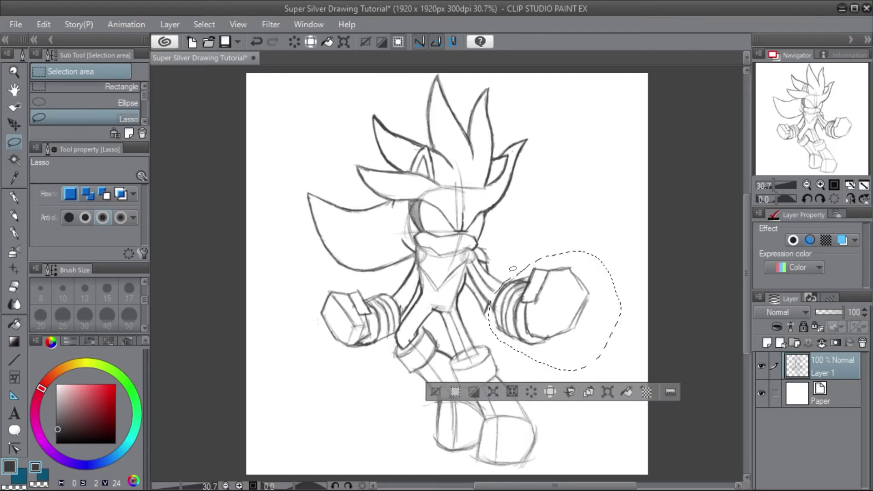
{"action": "left_click", "coordinate": [606, 392]}
{"action": "left_click_drag", "start_coordinate": [620, 251], "coordinate": [614, 256]}
{"action": "left_click_drag", "start_coordinate": [567, 335], "coordinate": [565, 330]}
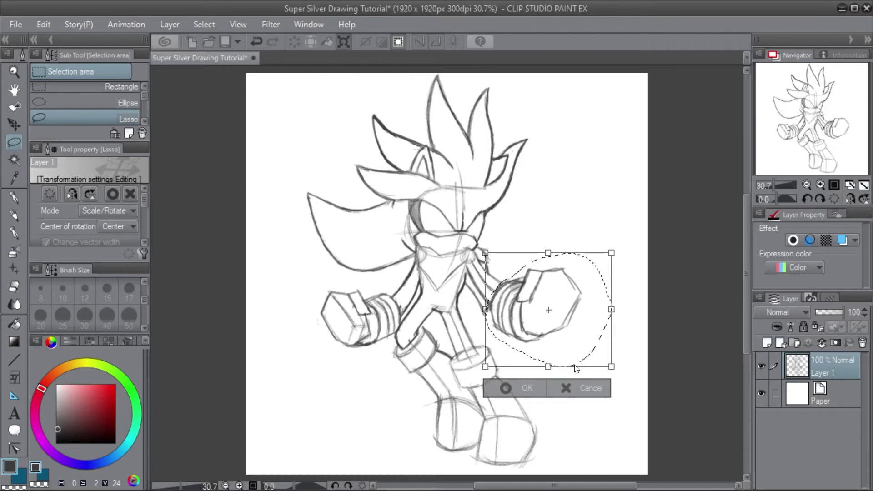
{"action": "key", "text": "Return"}
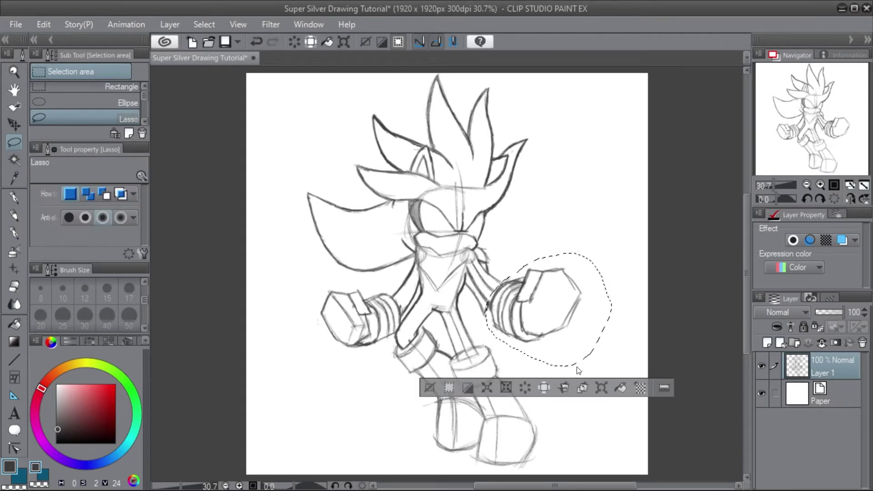
{"action": "left_click", "coordinate": [579, 364]}
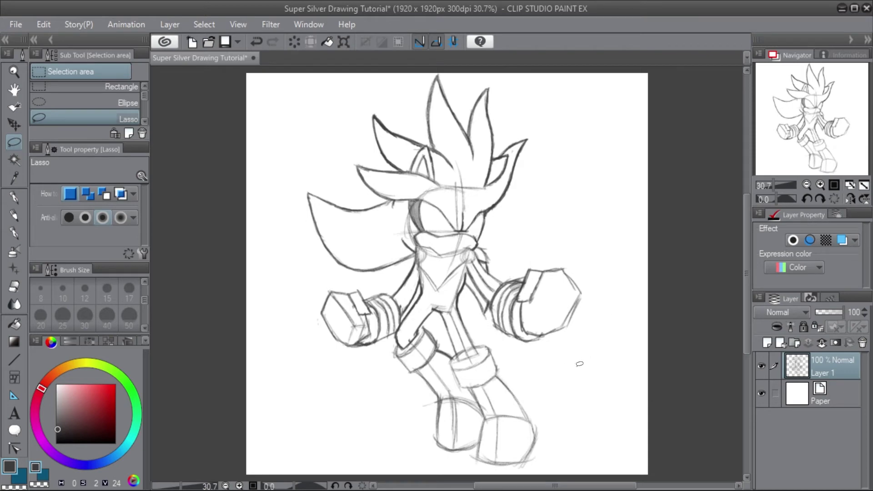
Lasso only the right fist, shrink it slightly to fit against the cuff, and deselect it.
{"action": "mouse_move", "coordinate": [576, 346]}
{"action": "left_mouse_down"}
{"action": "mouse_move", "coordinate": [598, 283]}
{"action": "mouse_move", "coordinate": [573, 251]}
{"action": "mouse_move", "coordinate": [539, 255]}
{"action": "mouse_move", "coordinate": [519, 292]}
{"action": "mouse_move", "coordinate": [519, 327]}
{"action": "mouse_move", "coordinate": [582, 344]}
{"action": "left_mouse_up"}
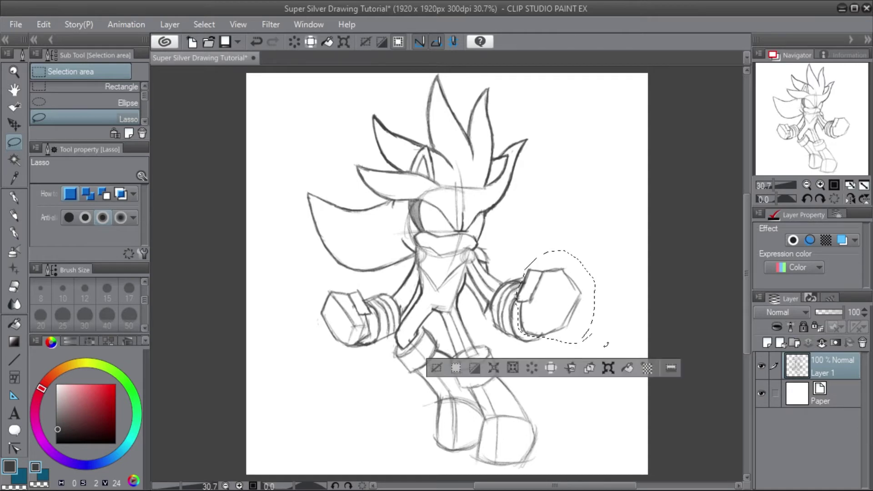
{"action": "left_click", "coordinate": [609, 368]}
{"action": "left_click_drag", "start_coordinate": [595, 251], "coordinate": [589, 259]}
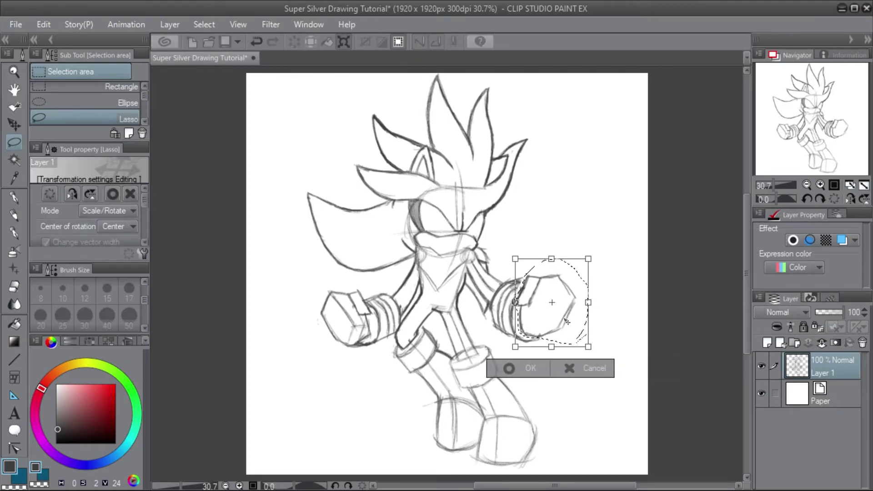
{"action": "left_click_drag", "start_coordinate": [568, 317], "coordinate": [567, 313]}
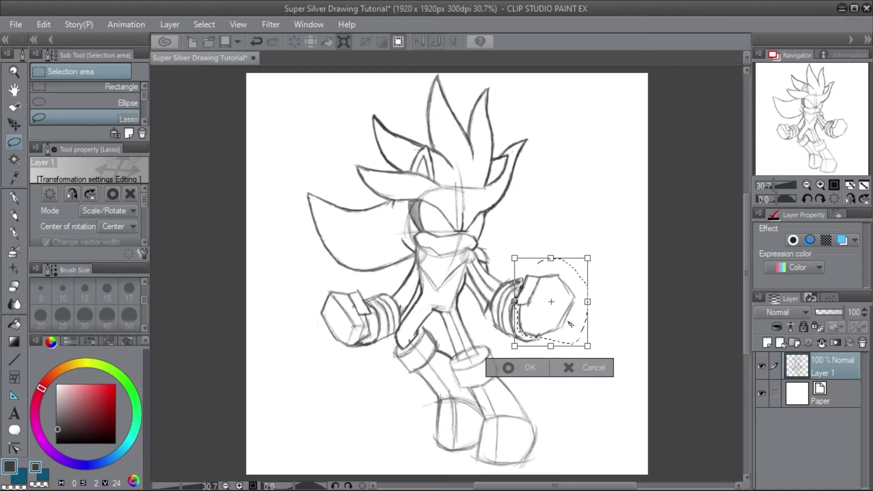
{"action": "left_click", "coordinate": [573, 367]}
{"action": "key", "text": "ctrl+d"}
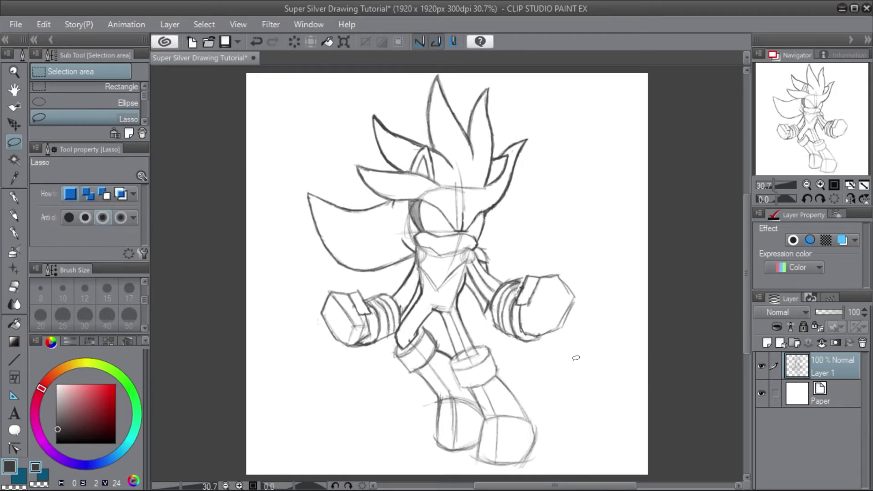
Pencil straight finger and knuckle lines onto the right fist and enlarge the left fist slightly.
{"action": "left_click", "coordinate": [14, 215]}
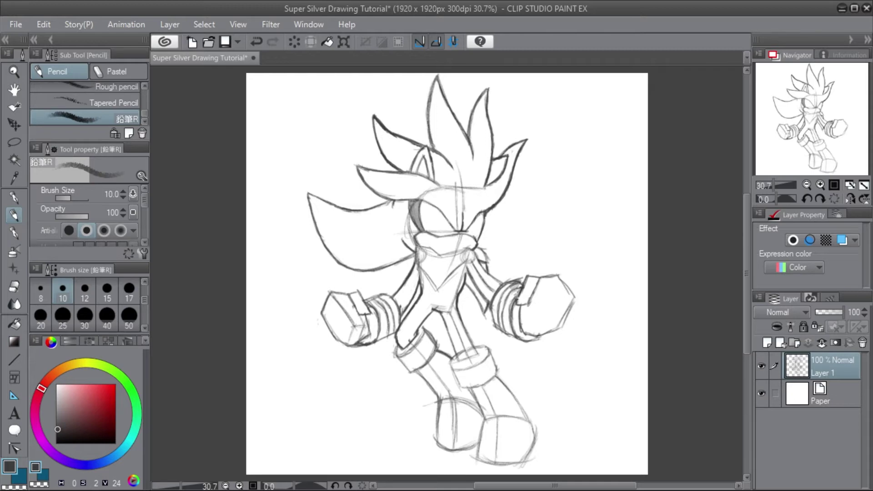
{"action": "left_click_drag", "start_coordinate": [532, 339], "coordinate": [540, 335]}
{"action": "mouse_move", "coordinate": [559, 275]}
{"action": "left_mouse_down"}
{"action": "mouse_move", "coordinate": [534, 314]}
{"action": "mouse_move", "coordinate": [529, 300]}
{"action": "mouse_move", "coordinate": [524, 331]}
{"action": "mouse_move", "coordinate": [535, 322]}
{"action": "mouse_move", "coordinate": [537, 332]}
{"action": "left_mouse_up"}
{"action": "mouse_move", "coordinate": [529, 310]}
{"action": "left_mouse_down"}
{"action": "mouse_move", "coordinate": [539, 310]}
{"action": "mouse_move", "coordinate": [548, 330]}
{"action": "left_mouse_up"}
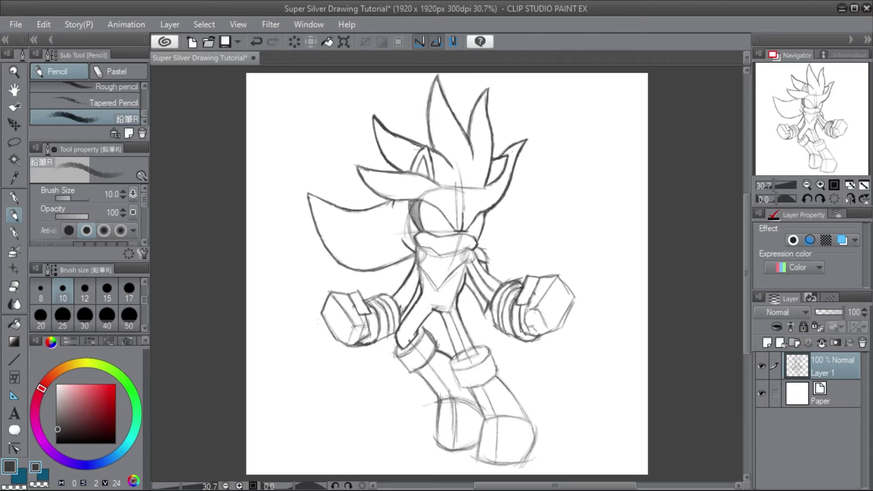
{"action": "left_click", "coordinate": [14, 143]}
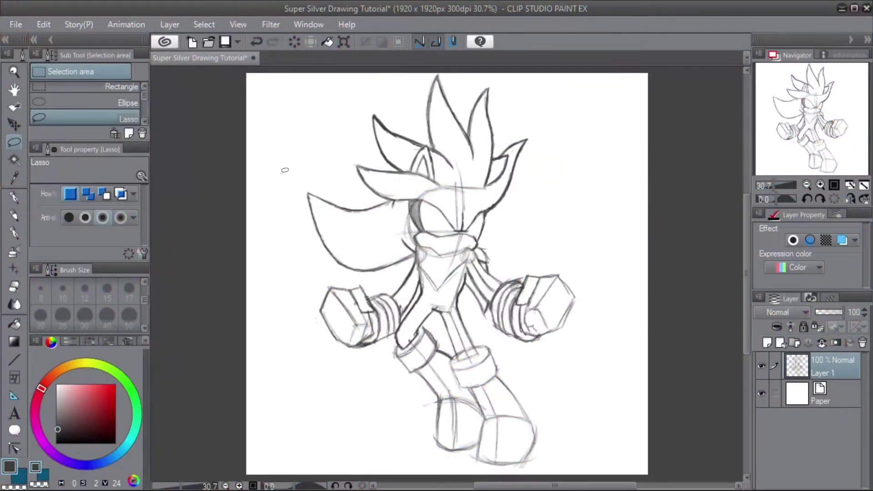
Darken the leg outlines down to the boot cuffs with the pencil and clear the guide lines from the forehead.
{"action": "left_click", "coordinate": [14, 217]}
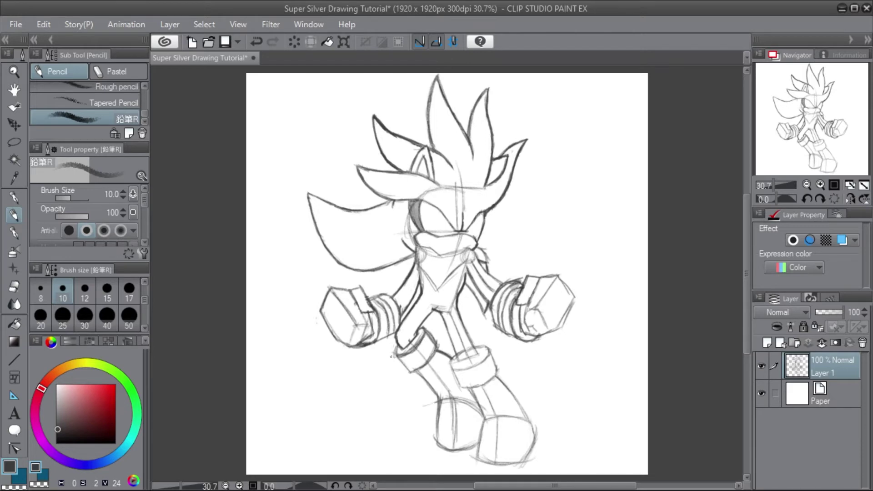
{"action": "left_click_drag", "start_coordinate": [395, 346], "coordinate": [398, 353]}
{"action": "mouse_move", "coordinate": [443, 317]}
{"action": "left_mouse_down"}
{"action": "mouse_move", "coordinate": [456, 365]}
{"action": "mouse_move", "coordinate": [481, 354]}
{"action": "left_mouse_up"}
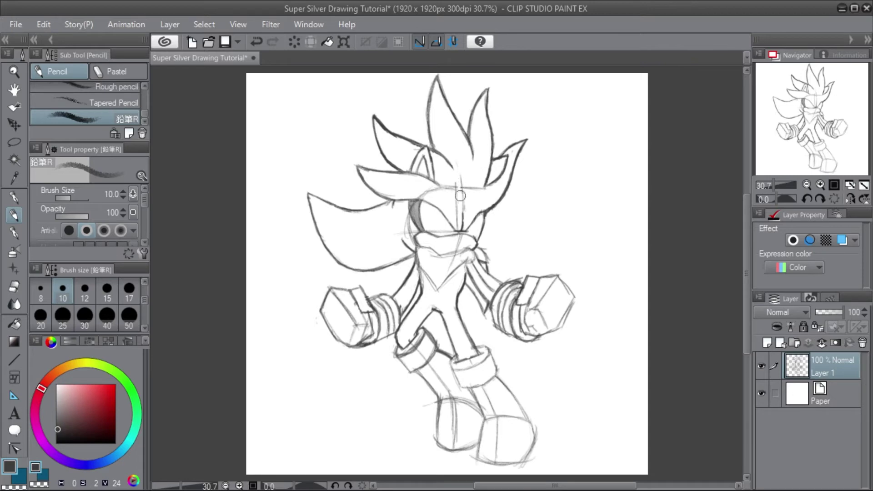
{"action": "mouse_move", "coordinate": [454, 183]}
{"action": "left_mouse_down"}
{"action": "mouse_move", "coordinate": [468, 180]}
{"action": "mouse_move", "coordinate": [471, 206]}
{"action": "mouse_move", "coordinate": [477, 181]}
{"action": "mouse_move", "coordinate": [457, 223]}
{"action": "mouse_move", "coordinate": [446, 186]}
{"action": "mouse_move", "coordinate": [433, 193]}
{"action": "left_mouse_up"}
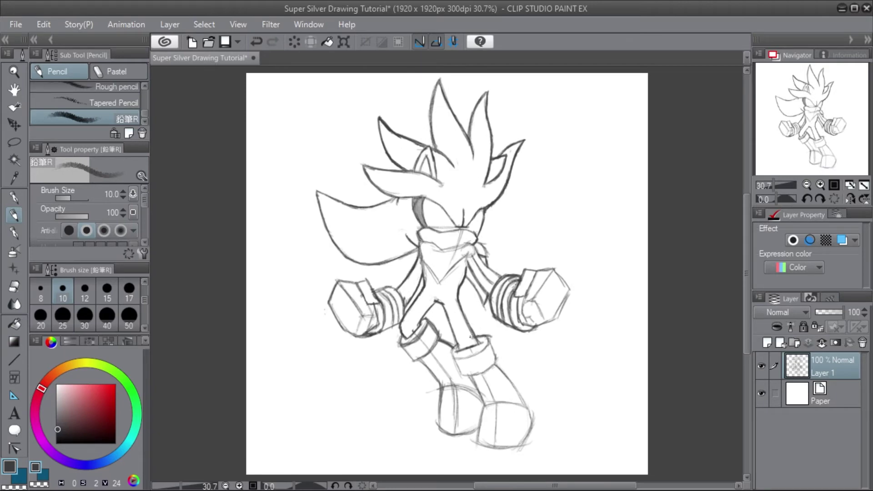
Redraw the right boot's cuff with a darker rim and sides, and darken the shaft's outer edge below it.
{"action": "left_click_drag", "start_coordinate": [493, 336], "coordinate": [501, 360]}
{"action": "left_click_drag", "start_coordinate": [454, 353], "coordinate": [475, 357]}
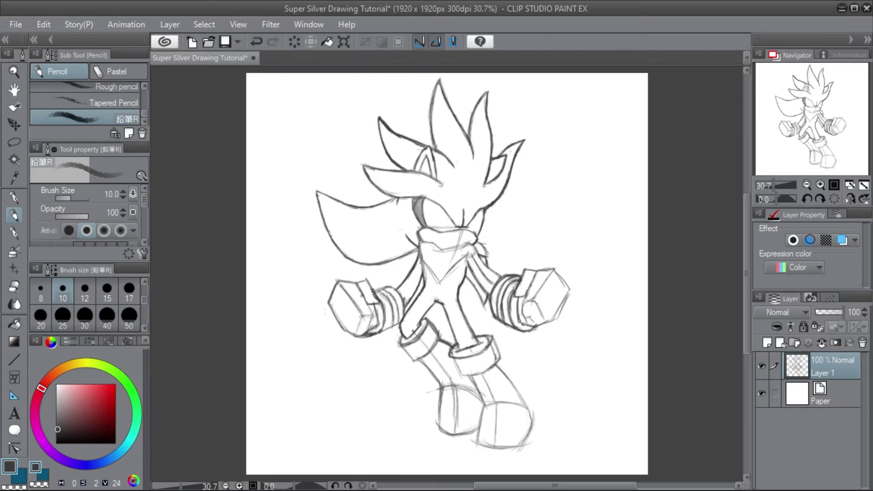
{"action": "left_click_drag", "start_coordinate": [452, 353], "coordinate": [458, 374]}
{"action": "left_click_drag", "start_coordinate": [460, 377], "coordinate": [483, 371]}
{"action": "left_click_drag", "start_coordinate": [503, 365], "coordinate": [527, 407]}
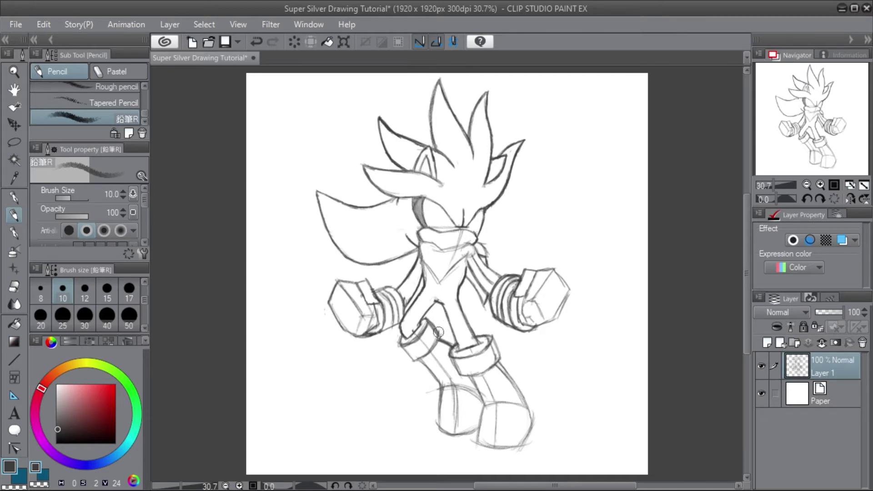
Clean up and redraw the left boot cuff's opening and the leg lines where they enter it.
{"action": "left_click_drag", "start_coordinate": [435, 324], "coordinate": [428, 332]}
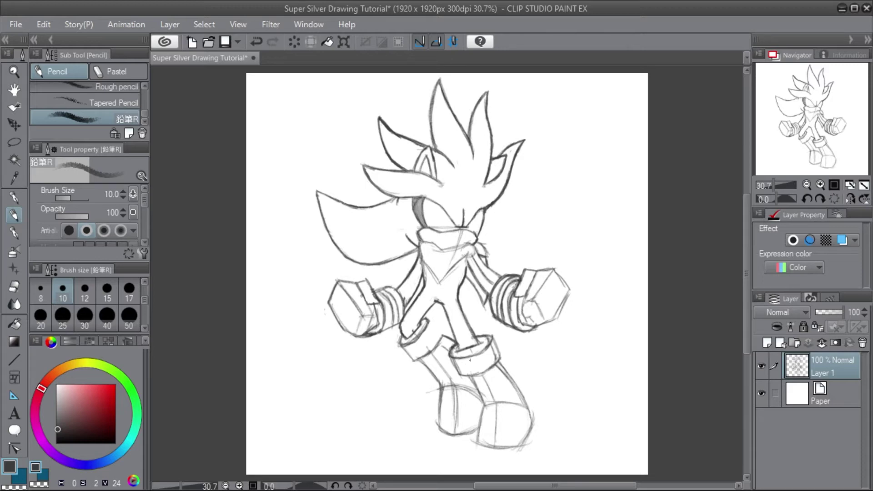
{"action": "key", "text": "ctrl+z"}
{"action": "left_click_drag", "start_coordinate": [440, 340], "coordinate": [443, 326]}
{"action": "left_click_drag", "start_coordinate": [440, 329], "coordinate": [424, 318]}
{"action": "left_click_drag", "start_coordinate": [429, 324], "coordinate": [417, 342]}
{"action": "left_click_drag", "start_coordinate": [422, 329], "coordinate": [403, 344]}
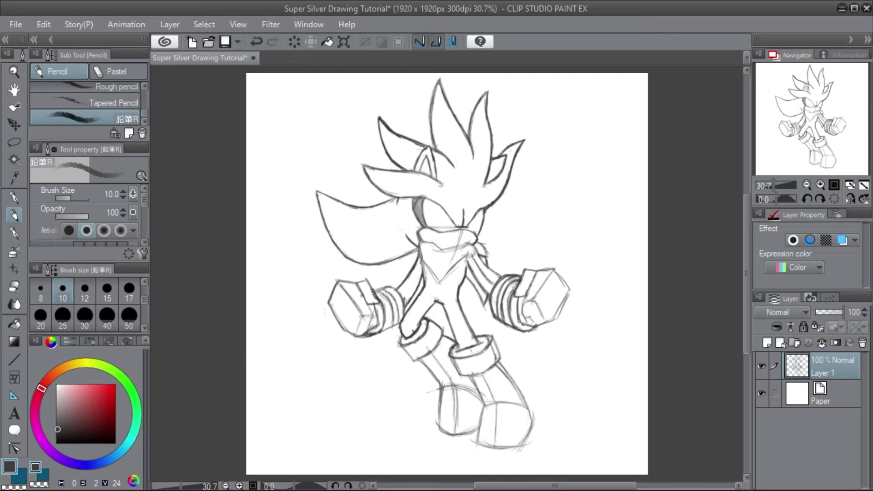
Darken the right boot's inner edge from the cuff down to the sole.
{"action": "left_click_drag", "start_coordinate": [468, 377], "coordinate": [479, 402]}
{"action": "mouse_move", "coordinate": [468, 378]}
{"action": "left_mouse_down"}
{"action": "mouse_move", "coordinate": [483, 410]}
{"action": "mouse_move", "coordinate": [476, 447]}
{"action": "left_mouse_up"}
Draw an angular plate with a smaller inner outline on the right boot's shaft, directly below the cuff.
{"action": "scroll", "coordinate": [580, 315], "scroll_direction": "up", "scroll_amount": 5}
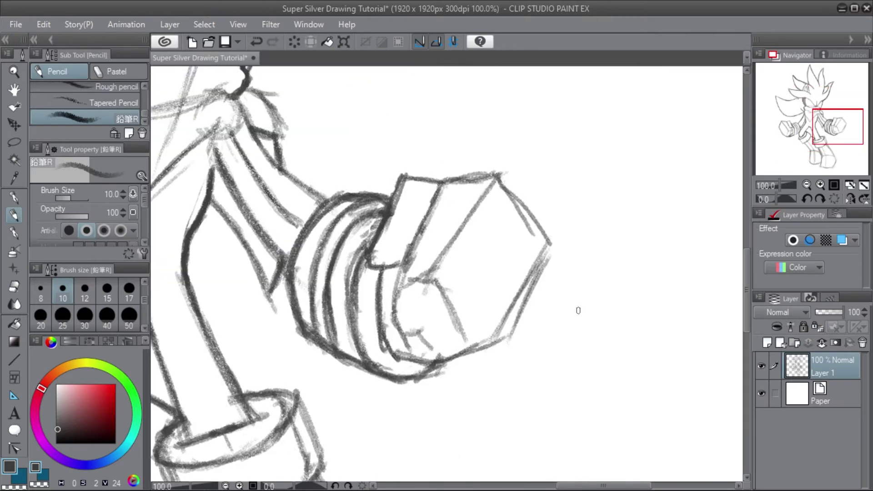
{"action": "left_click_drag", "start_coordinate": [747, 258], "coordinate": [744, 332]}
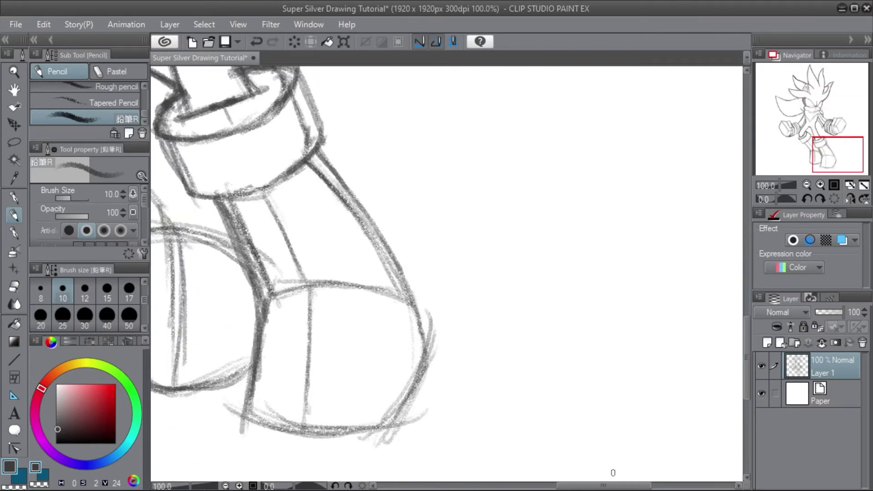
{"action": "left_click_drag", "start_coordinate": [581, 486], "coordinate": [564, 485]}
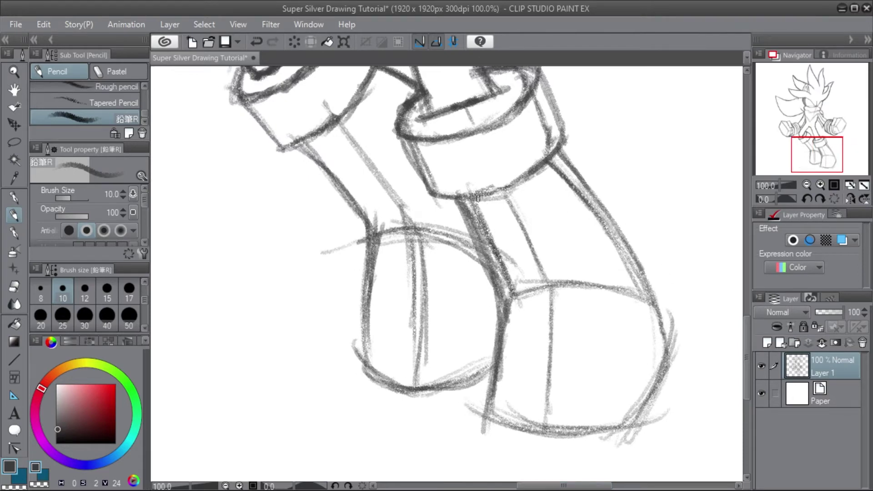
{"action": "mouse_move", "coordinate": [477, 199]}
{"action": "left_mouse_down"}
{"action": "mouse_move", "coordinate": [513, 236]}
{"action": "mouse_move", "coordinate": [552, 210]}
{"action": "mouse_move", "coordinate": [541, 167]}
{"action": "left_mouse_up"}
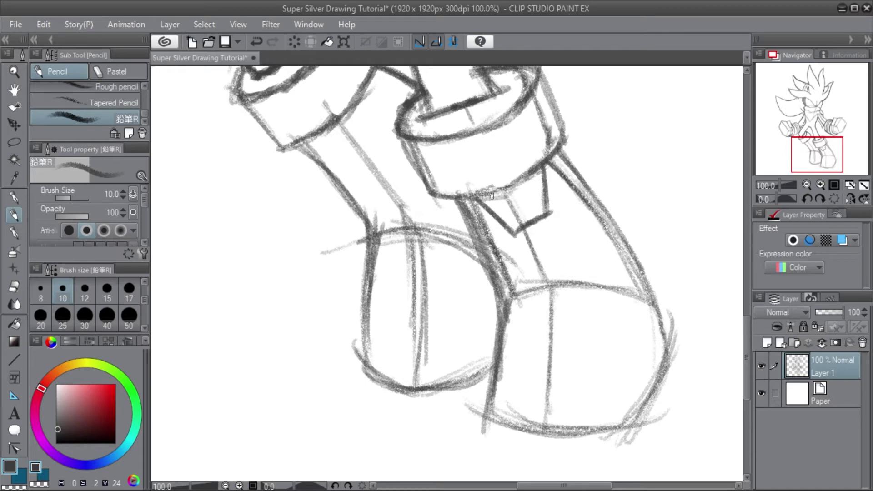
{"action": "mouse_move", "coordinate": [491, 196]}
{"action": "left_mouse_down"}
{"action": "mouse_move", "coordinate": [515, 214]}
{"action": "mouse_move", "coordinate": [536, 205]}
{"action": "mouse_move", "coordinate": [532, 175]}
{"action": "left_mouse_up"}
{"action": "left_click_drag", "start_coordinate": [513, 213], "coordinate": [530, 203]}
{"action": "mouse_move", "coordinate": [445, 195]}
{"action": "left_mouse_down"}
{"action": "mouse_move", "coordinate": [495, 189]}
{"action": "mouse_move", "coordinate": [456, 198]}
{"action": "mouse_move", "coordinate": [523, 181]}
{"action": "mouse_move", "coordinate": [492, 192]}
{"action": "mouse_move", "coordinate": [530, 175]}
{"action": "left_mouse_up"}
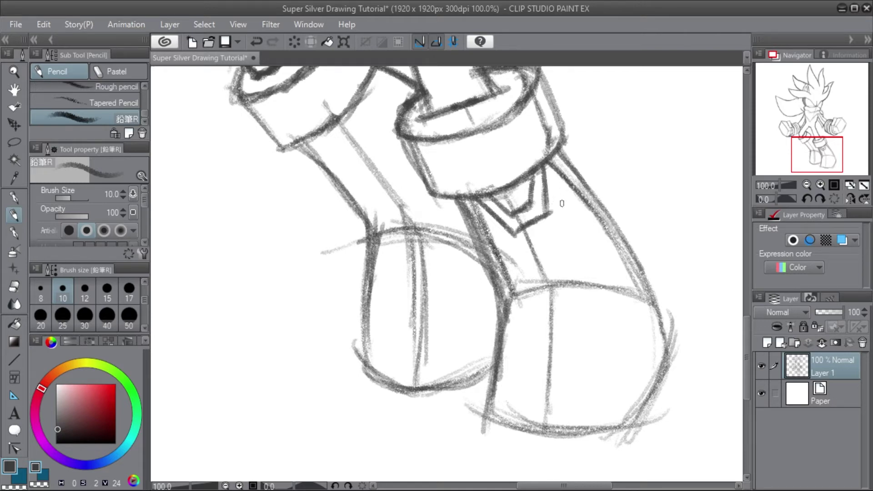
Draw an angled panel line on the right boot's outer side, from the cuff down to the top of the toe.
{"action": "left_click_drag", "start_coordinate": [544, 168], "coordinate": [579, 229]}
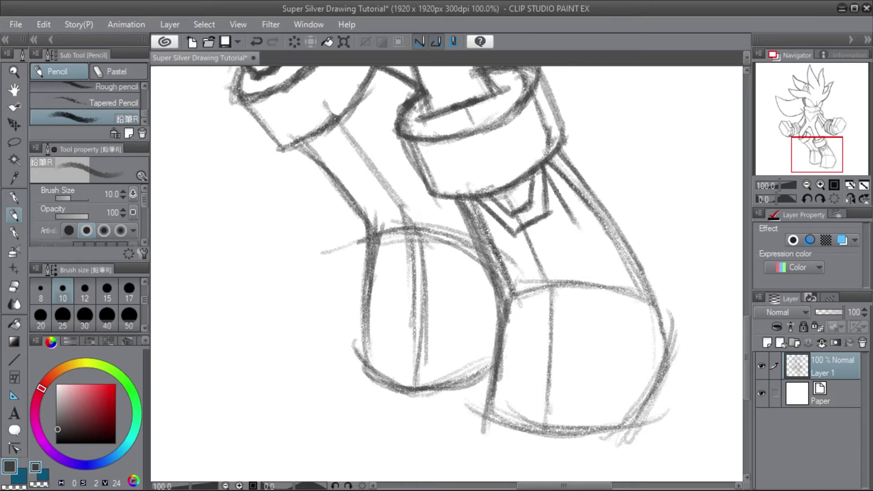
{"action": "left_click_drag", "start_coordinate": [556, 191], "coordinate": [592, 251]}
{"action": "mouse_move", "coordinate": [569, 215]}
{"action": "left_mouse_down"}
{"action": "mouse_move", "coordinate": [596, 253]}
{"action": "mouse_move", "coordinate": [597, 298]}
{"action": "left_mouse_up"}
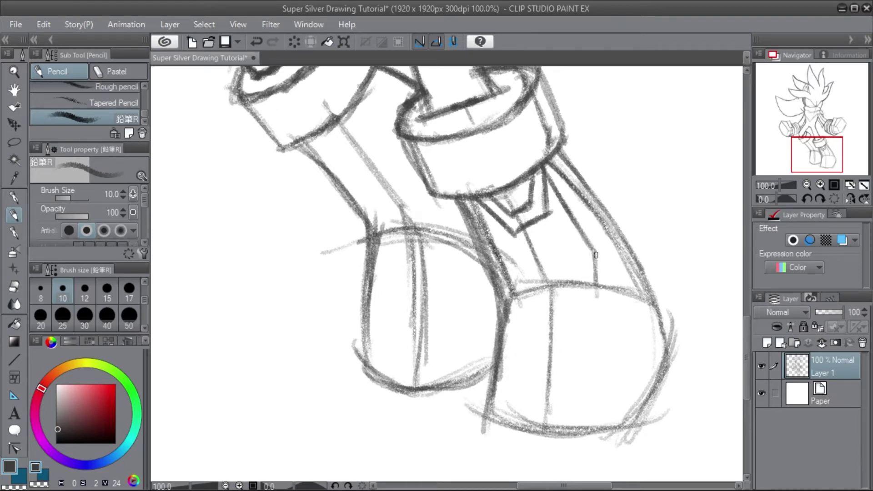
{"action": "left_click_drag", "start_coordinate": [594, 250], "coordinate": [596, 295]}
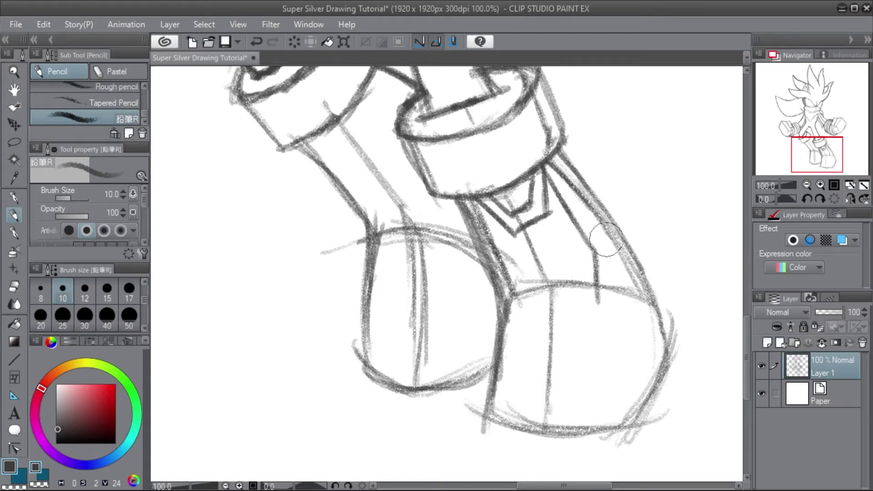
Draw a strap with a rounded outer end across the right boot's ankle and darken the boot edge below it.
{"action": "mouse_move", "coordinate": [601, 236]}
{"action": "left_mouse_down"}
{"action": "mouse_move", "coordinate": [563, 247]}
{"action": "mouse_move", "coordinate": [617, 236]}
{"action": "left_mouse_up"}
{"action": "mouse_move", "coordinate": [573, 263]}
{"action": "left_mouse_down"}
{"action": "mouse_move", "coordinate": [618, 251]}
{"action": "mouse_move", "coordinate": [564, 257]}
{"action": "mouse_move", "coordinate": [629, 251]}
{"action": "left_mouse_up"}
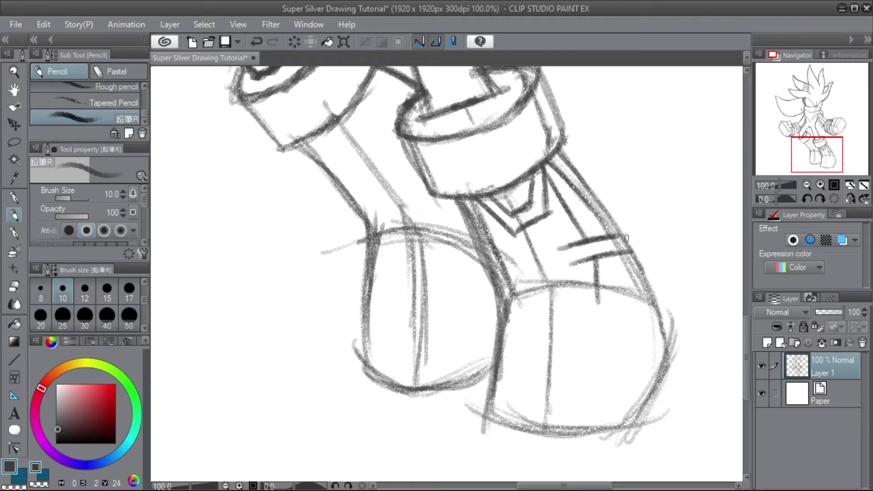
{"action": "mouse_move", "coordinate": [617, 234]}
{"action": "left_mouse_down"}
{"action": "mouse_move", "coordinate": [630, 232]}
{"action": "mouse_move", "coordinate": [651, 284]}
{"action": "left_mouse_up"}
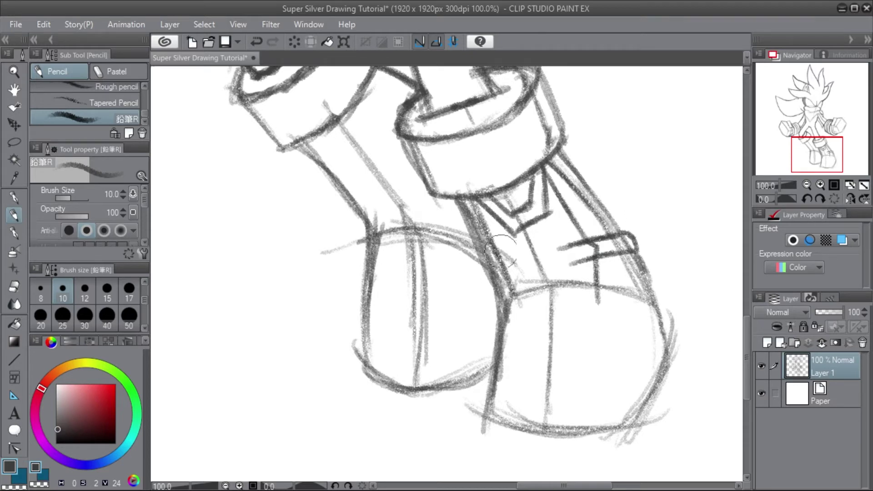
Erase the rough lines inside the right boot's inner edge and draw a matching angled panel line there from cuff to toe.
{"action": "mouse_move", "coordinate": [504, 250]}
{"action": "left_mouse_down"}
{"action": "mouse_move", "coordinate": [472, 206]}
{"action": "mouse_move", "coordinate": [512, 280]}
{"action": "mouse_move", "coordinate": [509, 260]}
{"action": "mouse_move", "coordinate": [523, 310]}
{"action": "mouse_move", "coordinate": [532, 278]}
{"action": "mouse_move", "coordinate": [534, 301]}
{"action": "mouse_move", "coordinate": [513, 229]}
{"action": "left_mouse_up"}
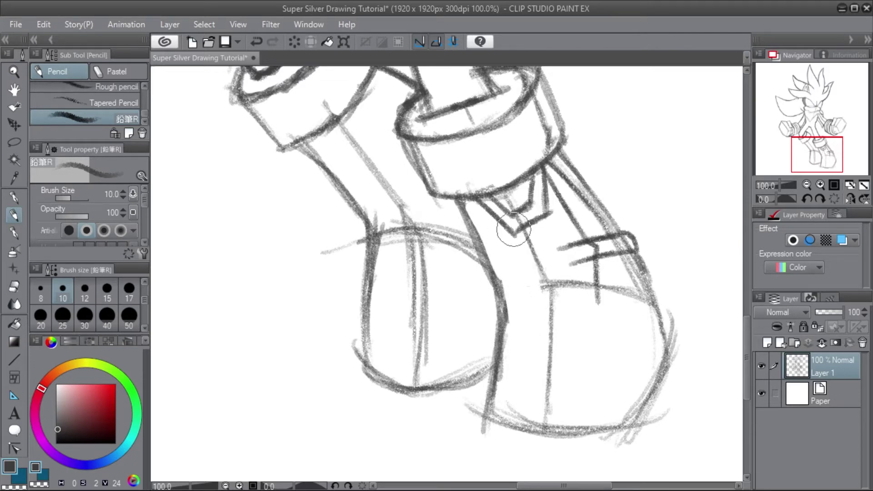
{"action": "left_click_drag", "start_coordinate": [476, 200], "coordinate": [498, 241]}
{"action": "left_click_drag", "start_coordinate": [476, 200], "coordinate": [518, 274]}
{"action": "left_click_drag", "start_coordinate": [494, 241], "coordinate": [520, 274]}
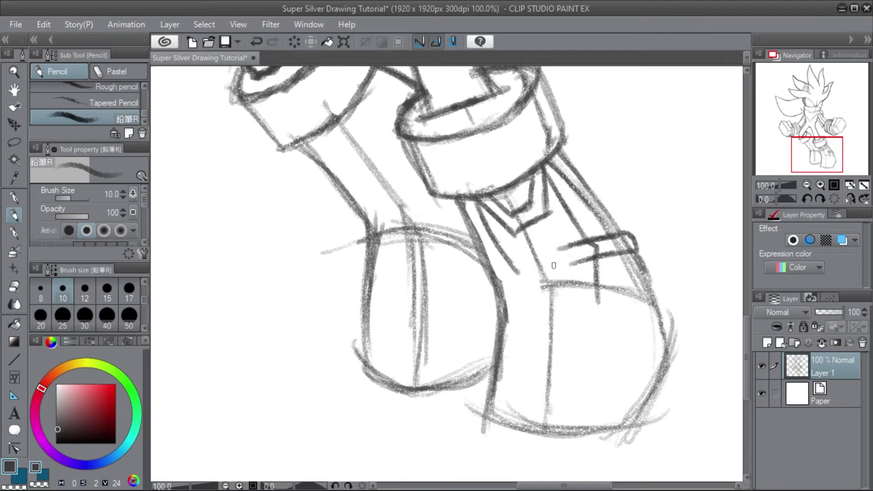
{"action": "mouse_move", "coordinate": [505, 257]}
{"action": "left_mouse_down"}
{"action": "mouse_move", "coordinate": [515, 276]}
{"action": "mouse_move", "coordinate": [513, 318]}
{"action": "left_mouse_up"}
Draw a dark curved top edge for the right boot's toe cap, erasing the old guide curve above it.
{"action": "mouse_move", "coordinate": [516, 285]}
{"action": "left_mouse_down"}
{"action": "mouse_move", "coordinate": [512, 326]}
{"action": "mouse_move", "coordinate": [556, 301]}
{"action": "left_mouse_up"}
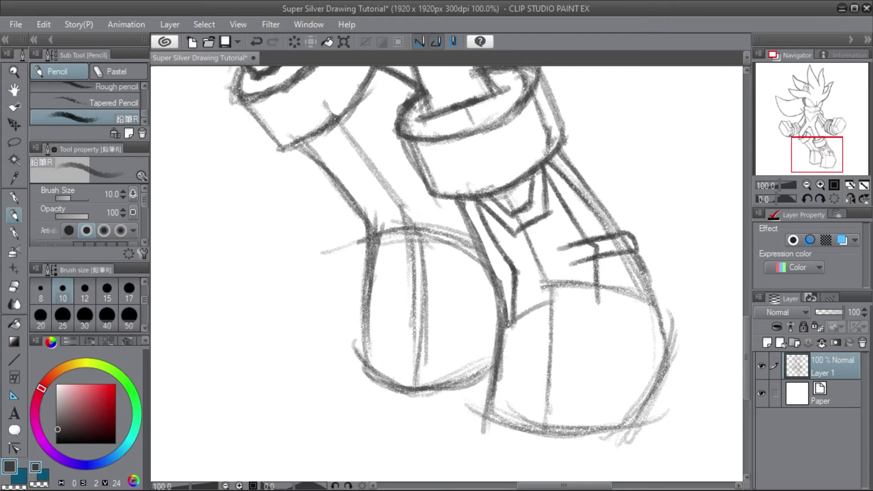
{"action": "left_click_drag", "start_coordinate": [509, 323], "coordinate": [588, 299]}
{"action": "left_click_drag", "start_coordinate": [531, 310], "coordinate": [607, 303]}
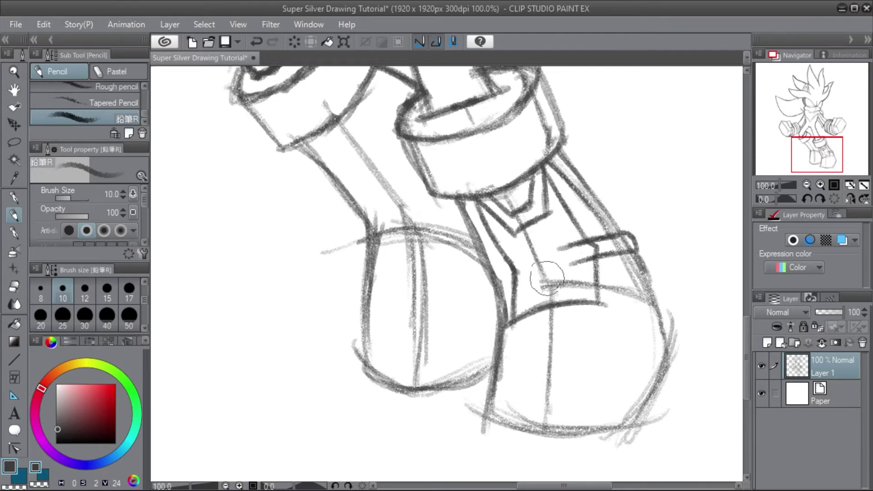
{"action": "left_click_drag", "start_coordinate": [549, 277], "coordinate": [576, 268]}
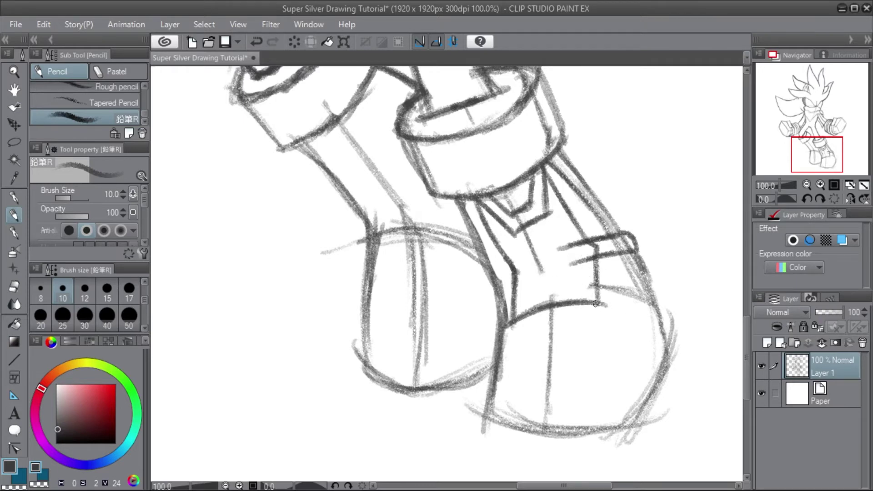
{"action": "left_click_drag", "start_coordinate": [594, 303], "coordinate": [659, 325]}
{"action": "left_click_drag", "start_coordinate": [602, 304], "coordinate": [661, 326]}
{"action": "left_click_drag", "start_coordinate": [631, 314], "coordinate": [658, 329]}
{"action": "mouse_move", "coordinate": [617, 308]}
{"action": "left_mouse_down"}
{"action": "mouse_move", "coordinate": [670, 348]}
{"action": "mouse_move", "coordinate": [628, 309]}
{"action": "left_mouse_up"}
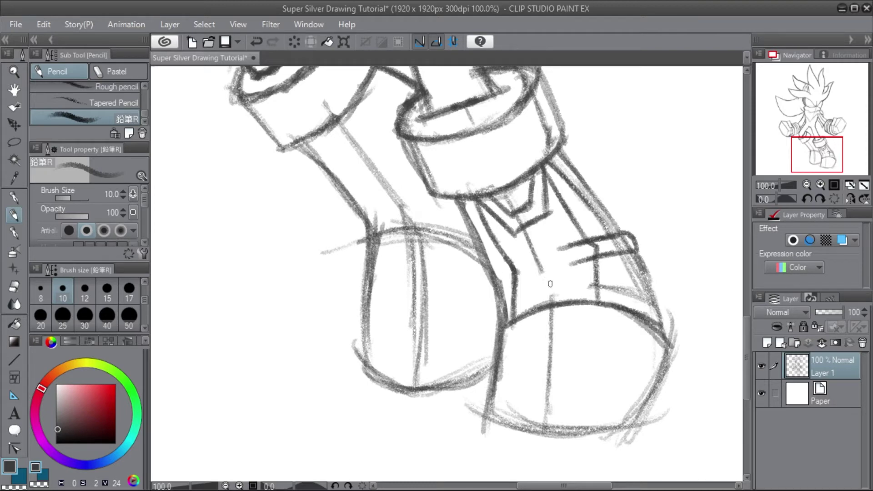
Extend the toe cap curve to the boot's inner side and redraw the right boot's inner shaft edge as one clean line.
{"action": "mouse_move", "coordinate": [517, 317]}
{"action": "left_mouse_down"}
{"action": "mouse_move", "coordinate": [494, 334]}
{"action": "mouse_move", "coordinate": [505, 308]}
{"action": "mouse_move", "coordinate": [495, 333]}
{"action": "mouse_move", "coordinate": [496, 289]}
{"action": "left_mouse_up"}
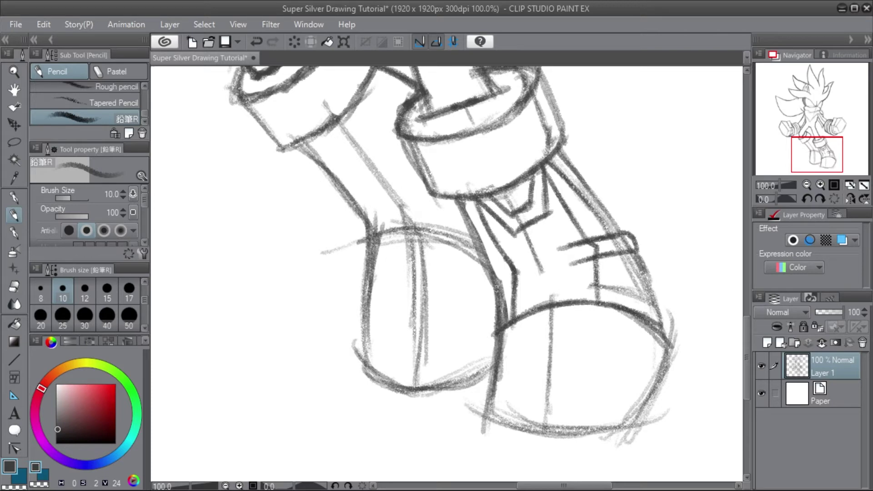
{"action": "left_click_drag", "start_coordinate": [501, 331], "coordinate": [494, 264]}
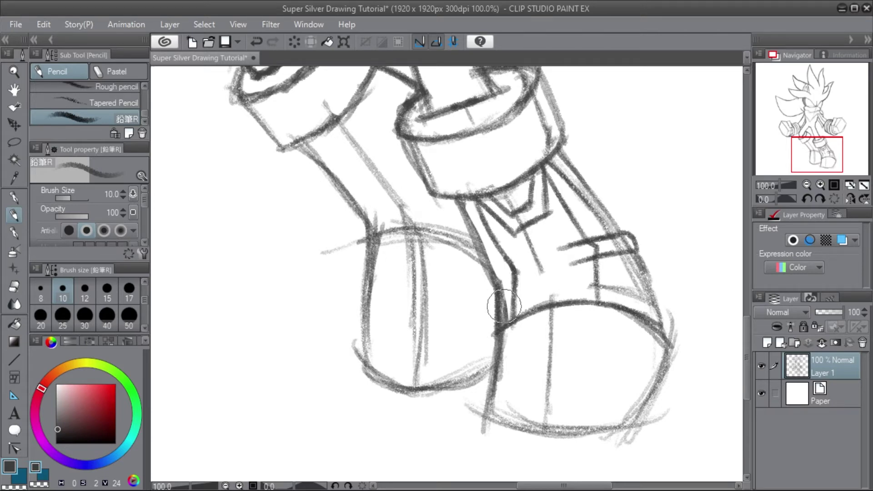
{"action": "left_click_drag", "start_coordinate": [503, 306], "coordinate": [497, 269]}
{"action": "key", "text": "ctrl+z"}
{"action": "key", "text": "ctrl+z"}
{"action": "key", "text": "ctrl+z"}
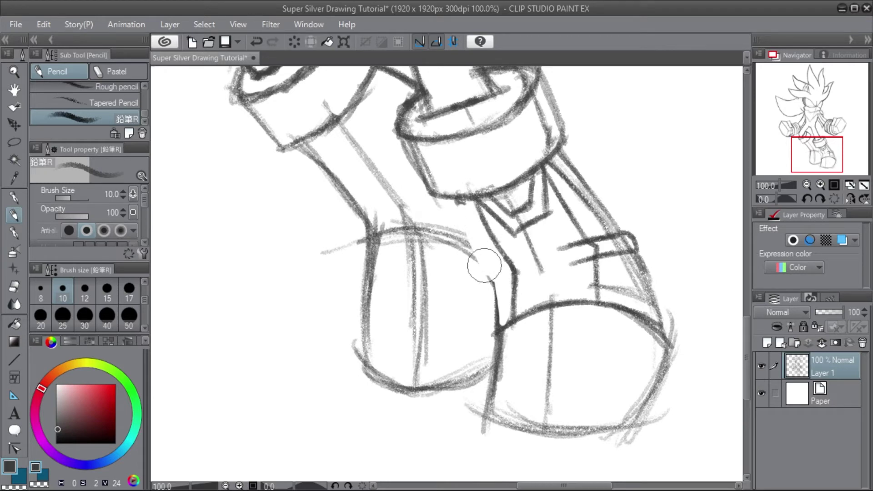
{"action": "mouse_move", "coordinate": [457, 200]}
{"action": "left_mouse_down"}
{"action": "mouse_move", "coordinate": [498, 291]}
{"action": "mouse_move", "coordinate": [491, 273]}
{"action": "mouse_move", "coordinate": [499, 317]}
{"action": "left_mouse_up"}
Erase the toe cap's straight inner side and redraw the right toe cap with a dark, rounded outline.
{"action": "mouse_move", "coordinate": [495, 279]}
{"action": "left_mouse_down"}
{"action": "mouse_move", "coordinate": [496, 380]}
{"action": "mouse_move", "coordinate": [491, 351]}
{"action": "mouse_move", "coordinate": [487, 425]}
{"action": "mouse_move", "coordinate": [503, 425]}
{"action": "left_mouse_up"}
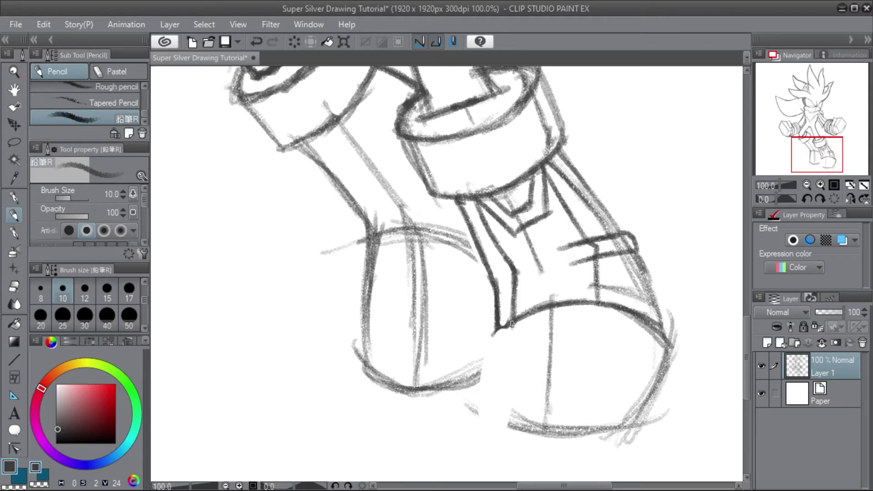
{"action": "mouse_move", "coordinate": [494, 334]}
{"action": "left_mouse_down"}
{"action": "mouse_move", "coordinate": [493, 355]}
{"action": "mouse_move", "coordinate": [499, 325]}
{"action": "mouse_move", "coordinate": [492, 358]}
{"action": "mouse_move", "coordinate": [499, 332]}
{"action": "mouse_move", "coordinate": [499, 412]}
{"action": "mouse_move", "coordinate": [496, 358]}
{"action": "mouse_move", "coordinate": [513, 411]}
{"action": "left_mouse_up"}
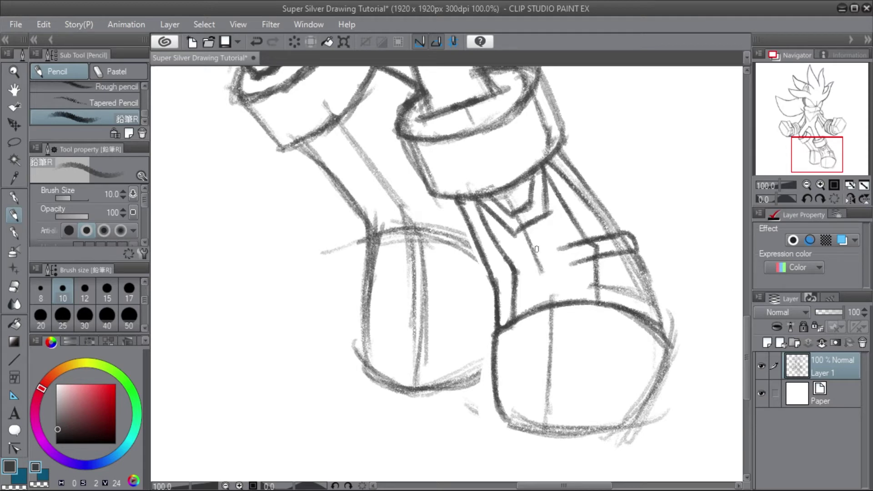
{"action": "mouse_move", "coordinate": [512, 327]}
{"action": "left_mouse_down"}
{"action": "mouse_move", "coordinate": [533, 429]}
{"action": "mouse_move", "coordinate": [505, 418]}
{"action": "mouse_move", "coordinate": [552, 429]}
{"action": "mouse_move", "coordinate": [523, 423]}
{"action": "mouse_move", "coordinate": [537, 425]}
{"action": "mouse_move", "coordinate": [499, 399]}
{"action": "mouse_move", "coordinate": [562, 430]}
{"action": "mouse_move", "coordinate": [552, 430]}
{"action": "mouse_move", "coordinate": [606, 426]}
{"action": "mouse_move", "coordinate": [563, 432]}
{"action": "mouse_move", "coordinate": [618, 419]}
{"action": "left_mouse_up"}
{"action": "mouse_move", "coordinate": [661, 379]}
{"action": "left_mouse_down"}
{"action": "mouse_move", "coordinate": [640, 405]}
{"action": "mouse_move", "coordinate": [667, 324]}
{"action": "mouse_move", "coordinate": [648, 384]}
{"action": "mouse_move", "coordinate": [672, 353]}
{"action": "mouse_move", "coordinate": [648, 392]}
{"action": "mouse_move", "coordinate": [665, 353]}
{"action": "mouse_move", "coordinate": [655, 383]}
{"action": "mouse_move", "coordinate": [659, 315]}
{"action": "left_mouse_up"}
{"action": "mouse_move", "coordinate": [661, 355]}
{"action": "left_mouse_down"}
{"action": "mouse_move", "coordinate": [653, 277]}
{"action": "mouse_move", "coordinate": [653, 302]}
{"action": "left_mouse_up"}
{"action": "left_click_drag", "start_coordinate": [641, 268], "coordinate": [662, 327]}
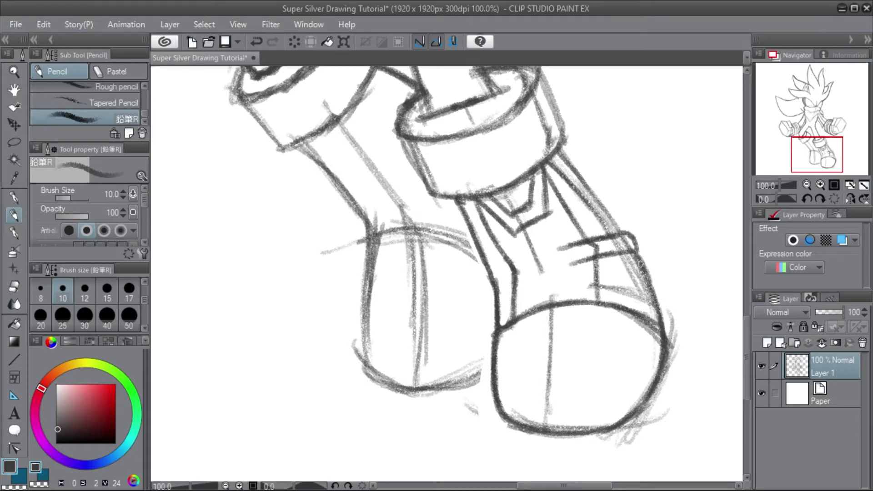
Darken the right boot's outer shaft edge above the strap and erase the rough lines inside it.
{"action": "left_click_drag", "start_coordinate": [559, 155], "coordinate": [611, 221]}
{"action": "left_click_drag", "start_coordinate": [583, 181], "coordinate": [618, 224]}
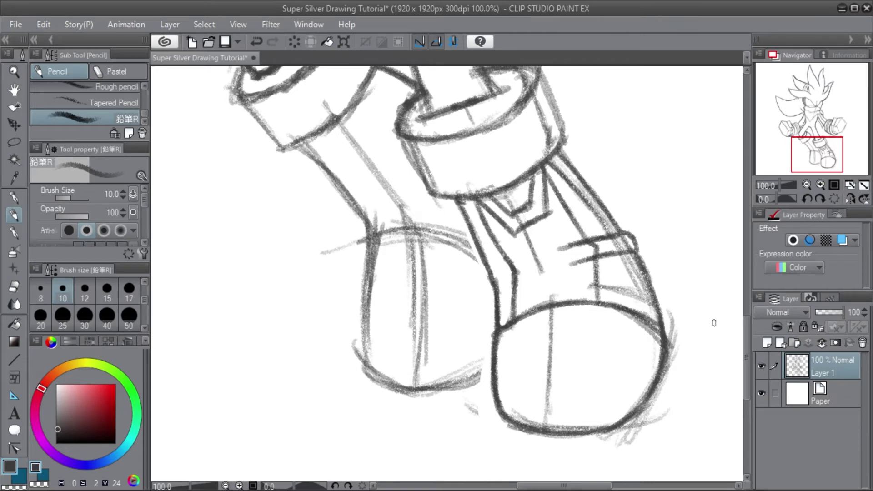
{"action": "mouse_move", "coordinate": [645, 295]}
{"action": "left_mouse_down"}
{"action": "mouse_move", "coordinate": [633, 279]}
{"action": "mouse_move", "coordinate": [633, 296]}
{"action": "mouse_move", "coordinate": [608, 287]}
{"action": "mouse_move", "coordinate": [634, 266]}
{"action": "mouse_move", "coordinate": [612, 244]}
{"action": "left_mouse_up"}
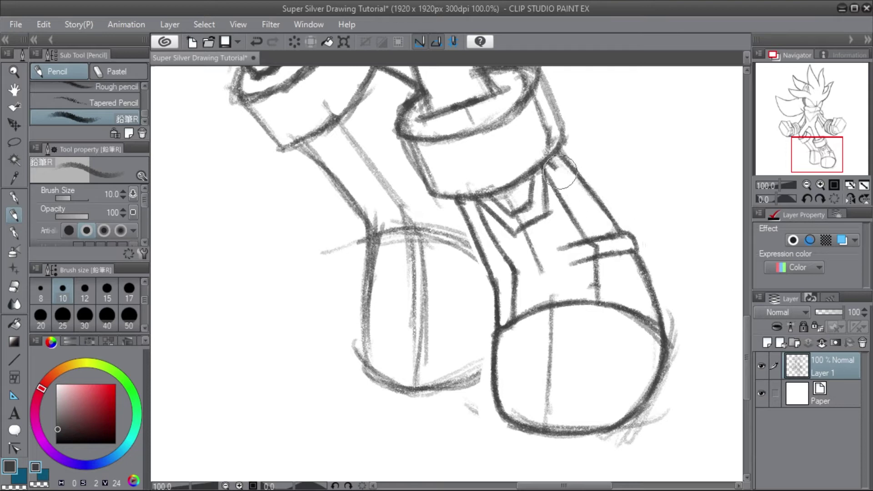
{"action": "left_click_drag", "start_coordinate": [560, 171], "coordinate": [560, 170]}
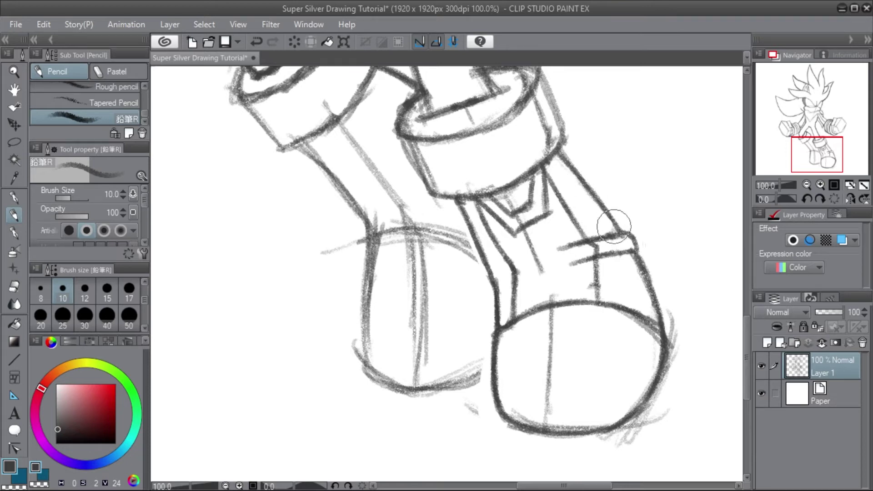
Erase the stray sketch lines around the right toe cap and restore its outer and lower outline.
{"action": "left_click_drag", "start_coordinate": [746, 332], "coordinate": [746, 342]}
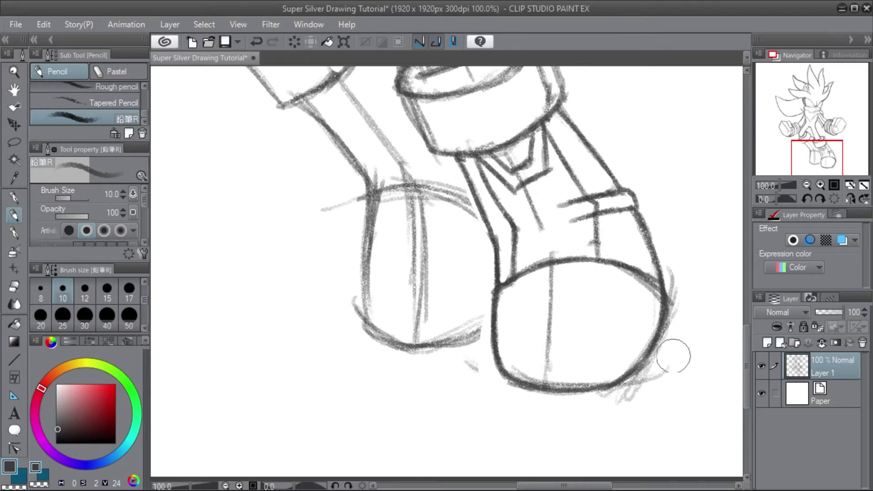
{"action": "mouse_move", "coordinate": [673, 355]}
{"action": "left_mouse_down"}
{"action": "mouse_move", "coordinate": [645, 393]}
{"action": "mouse_move", "coordinate": [668, 365]}
{"action": "mouse_move", "coordinate": [614, 403]}
{"action": "left_mouse_up"}
{"action": "mouse_move", "coordinate": [681, 342]}
{"action": "left_mouse_down"}
{"action": "mouse_move", "coordinate": [687, 269]}
{"action": "mouse_move", "coordinate": [679, 248]}
{"action": "mouse_move", "coordinate": [668, 364]}
{"action": "mouse_move", "coordinate": [676, 260]}
{"action": "mouse_move", "coordinate": [659, 337]}
{"action": "mouse_move", "coordinate": [669, 348]}
{"action": "mouse_move", "coordinate": [658, 353]}
{"action": "mouse_move", "coordinate": [678, 326]}
{"action": "left_mouse_up"}
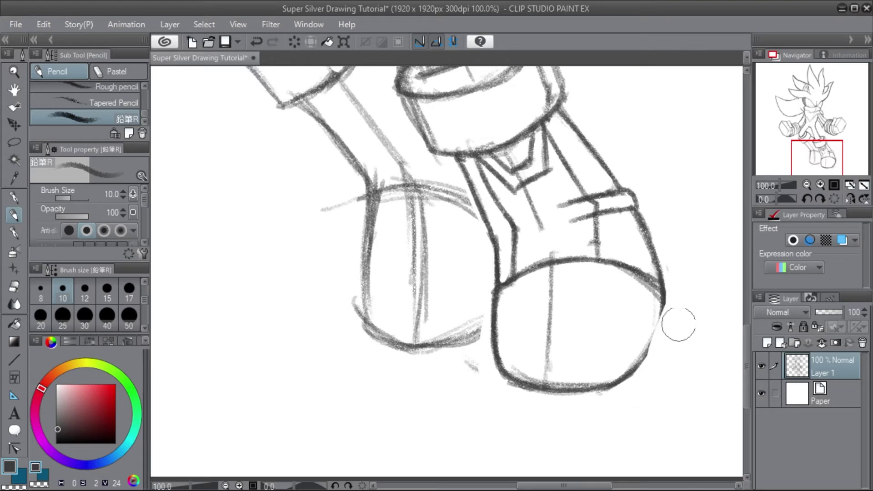
{"action": "mouse_move", "coordinate": [481, 373]}
{"action": "left_mouse_down"}
{"action": "mouse_move", "coordinate": [509, 410]}
{"action": "mouse_move", "coordinate": [534, 412]}
{"action": "left_mouse_up"}
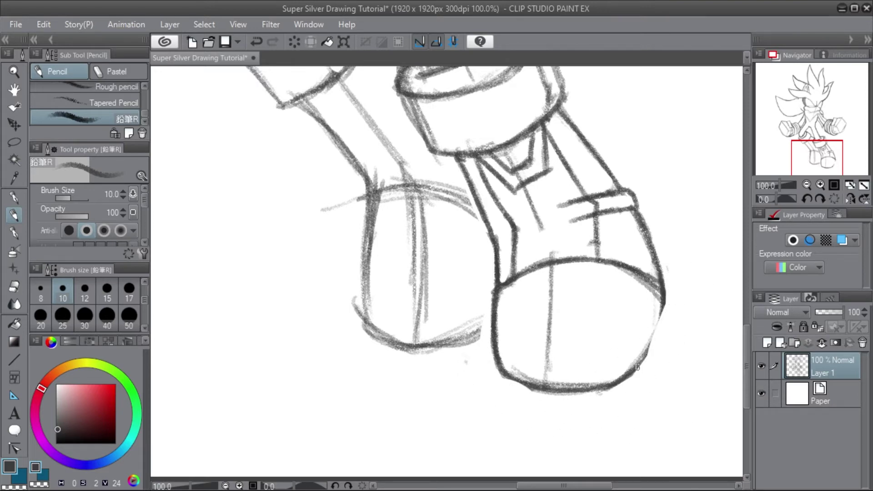
{"action": "left_click_drag", "start_coordinate": [637, 368], "coordinate": [658, 313]}
{"action": "left_click_drag", "start_coordinate": [648, 350], "coordinate": [660, 300]}
{"action": "mouse_move", "coordinate": [504, 366]}
{"action": "left_mouse_down"}
{"action": "mouse_move", "coordinate": [543, 391]}
{"action": "mouse_move", "coordinate": [558, 389]}
{"action": "left_mouse_up"}
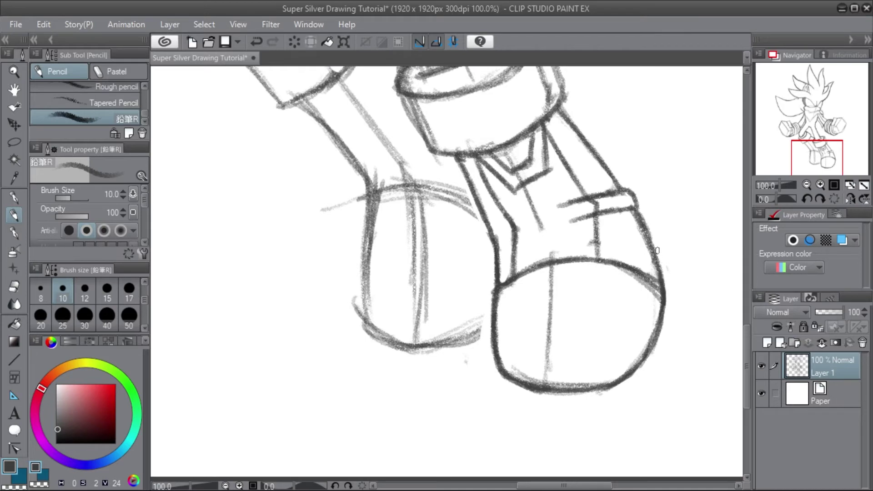
{"action": "mouse_move", "coordinate": [649, 277]}
{"action": "left_mouse_down"}
{"action": "mouse_move", "coordinate": [661, 289]}
{"action": "mouse_move", "coordinate": [655, 285]}
{"action": "left_mouse_up"}
Draw the outer side of a thick sole curving down around the right toe cap.
{"action": "mouse_move", "coordinate": [658, 255]}
{"action": "left_mouse_down"}
{"action": "mouse_move", "coordinate": [670, 259]}
{"action": "mouse_move", "coordinate": [682, 311]}
{"action": "mouse_move", "coordinate": [671, 356]}
{"action": "left_mouse_up"}
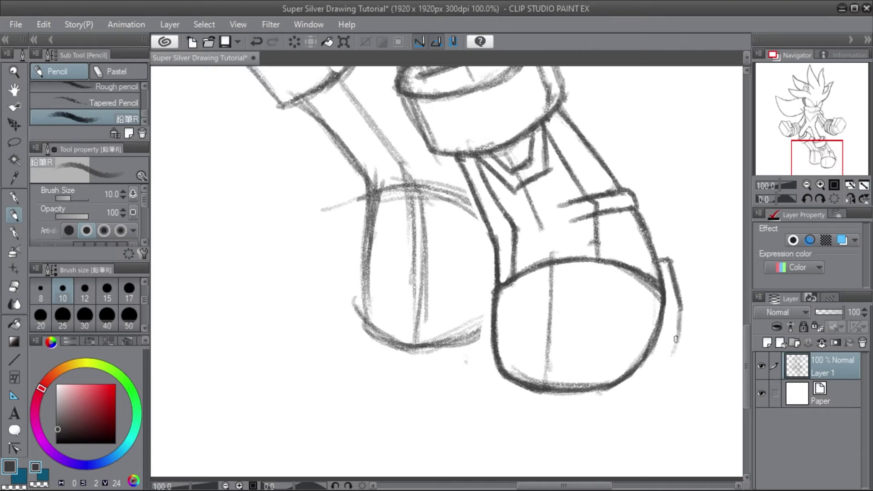
{"action": "left_click_drag", "start_coordinate": [681, 308], "coordinate": [667, 370]}
{"action": "left_click_drag", "start_coordinate": [681, 313], "coordinate": [655, 396]}
{"action": "left_click_drag", "start_coordinate": [656, 391], "coordinate": [642, 410]}
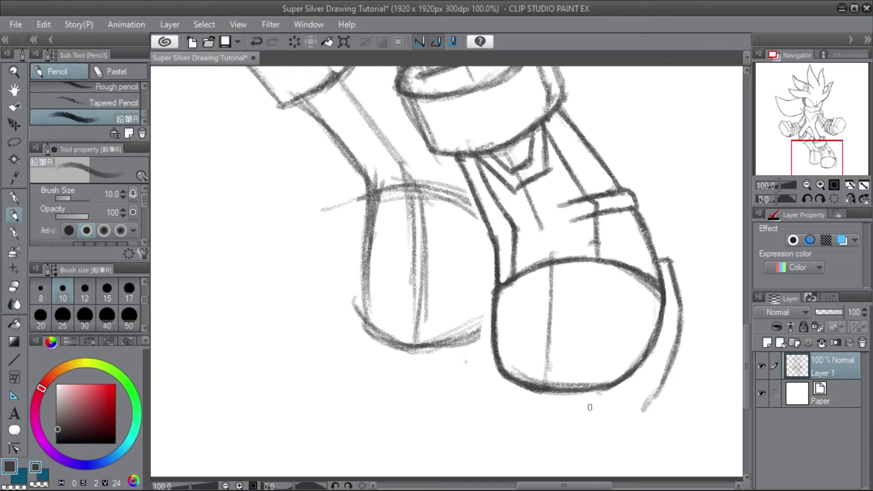
Draw the sole's bottom curve beneath the right toe cap and close it with an angled inner end.
{"action": "left_click_drag", "start_coordinate": [519, 415], "coordinate": [628, 411]}
{"action": "left_click_drag", "start_coordinate": [551, 424], "coordinate": [639, 407]}
{"action": "left_click_drag", "start_coordinate": [584, 422], "coordinate": [647, 404]}
{"action": "left_click_drag", "start_coordinate": [611, 417], "coordinate": [653, 399]}
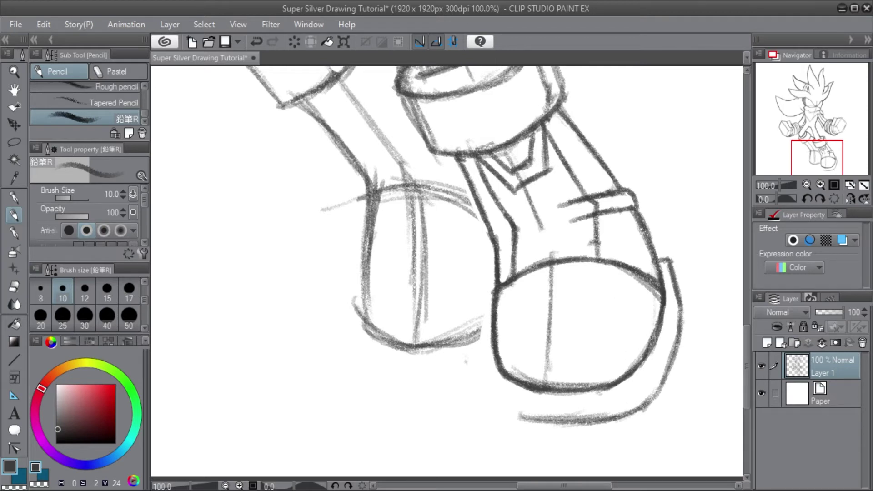
{"action": "mouse_move", "coordinate": [506, 406]}
{"action": "left_mouse_down"}
{"action": "mouse_move", "coordinate": [551, 422]}
{"action": "mouse_move", "coordinate": [539, 417]}
{"action": "mouse_move", "coordinate": [605, 420]}
{"action": "left_mouse_up"}
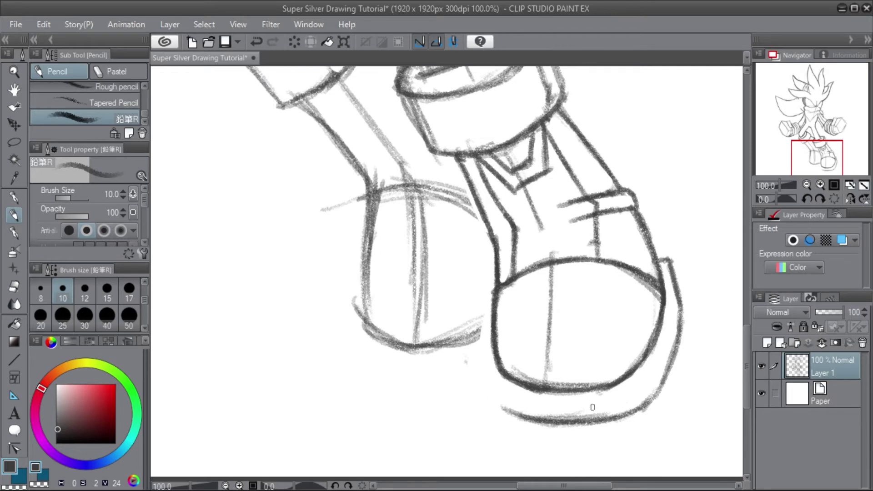
{"action": "left_click_drag", "start_coordinate": [513, 393], "coordinate": [608, 416]}
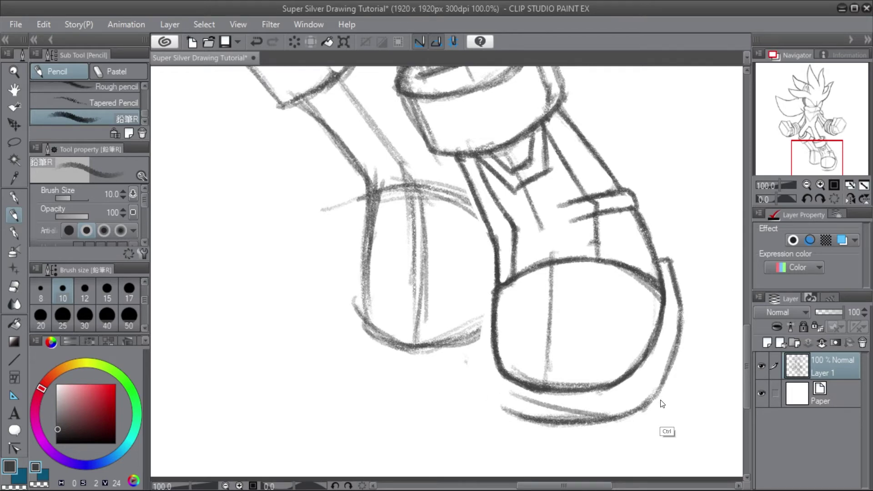
{"action": "key", "text": "ctrl+z"}
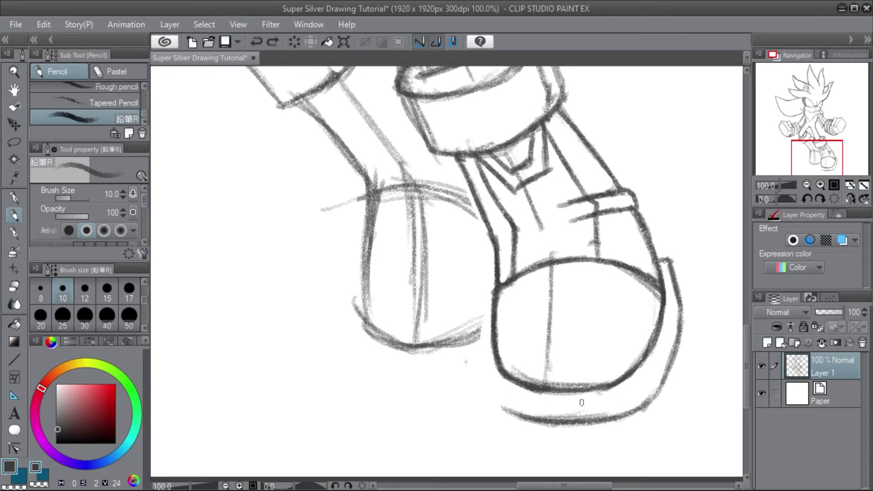
{"action": "mouse_move", "coordinate": [496, 354]}
{"action": "left_mouse_down"}
{"action": "mouse_move", "coordinate": [498, 404]}
{"action": "mouse_move", "coordinate": [490, 366]}
{"action": "mouse_move", "coordinate": [498, 402]}
{"action": "mouse_move", "coordinate": [523, 415]}
{"action": "mouse_move", "coordinate": [499, 407]}
{"action": "mouse_move", "coordinate": [557, 421]}
{"action": "left_mouse_up"}
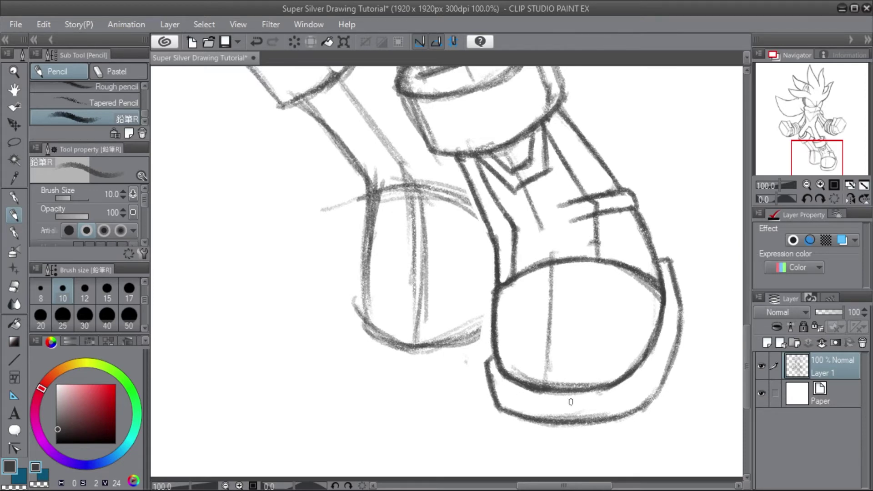
{"action": "mouse_move", "coordinate": [491, 374]}
{"action": "left_mouse_down"}
{"action": "mouse_move", "coordinate": [529, 396]}
{"action": "mouse_move", "coordinate": [512, 391]}
{"action": "mouse_move", "coordinate": [592, 399]}
{"action": "mouse_move", "coordinate": [561, 398]}
{"action": "mouse_move", "coordinate": [557, 383]}
{"action": "mouse_move", "coordinate": [599, 395]}
{"action": "mouse_move", "coordinate": [647, 382]}
{"action": "left_mouse_up"}
{"action": "mouse_move", "coordinate": [584, 401]}
{"action": "left_mouse_down"}
{"action": "mouse_move", "coordinate": [635, 384]}
{"action": "mouse_move", "coordinate": [649, 367]}
{"action": "left_mouse_up"}
{"action": "left_click_drag", "start_coordinate": [625, 390], "coordinate": [657, 347]}
{"action": "mouse_move", "coordinate": [626, 408]}
{"action": "left_mouse_down"}
{"action": "mouse_move", "coordinate": [648, 382]}
{"action": "mouse_move", "coordinate": [670, 309]}
{"action": "left_mouse_up"}
{"action": "left_click_drag", "start_coordinate": [663, 348], "coordinate": [673, 282]}
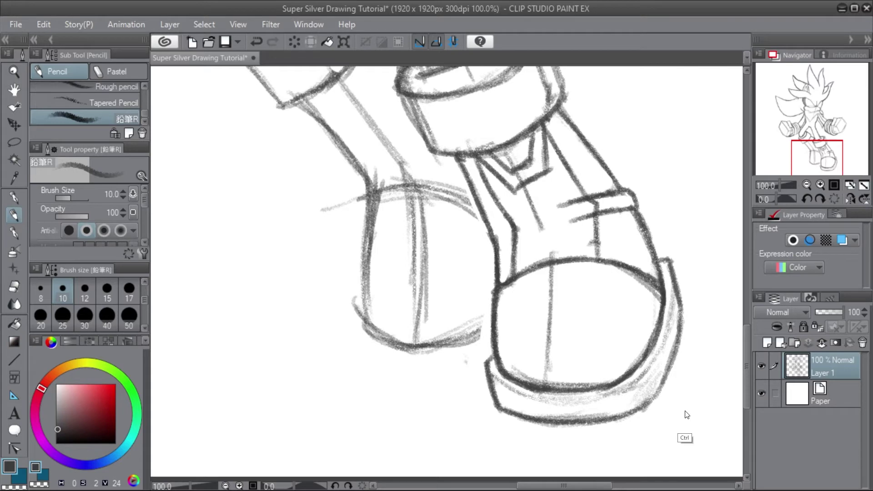
{"action": "key", "text": "ctrl+z"}
{"action": "key", "text": "ctrl+z"}
{"action": "key", "text": "ctrl+z"}
{"action": "key", "text": "ctrl+z"}
{"action": "key", "text": "ctrl+z"}
{"action": "key", "text": "ctrl+z"}
{"action": "key", "text": "ctrl+z"}
{"action": "key", "text": "ctrl+z"}
{"action": "key", "text": "ctrl+z"}
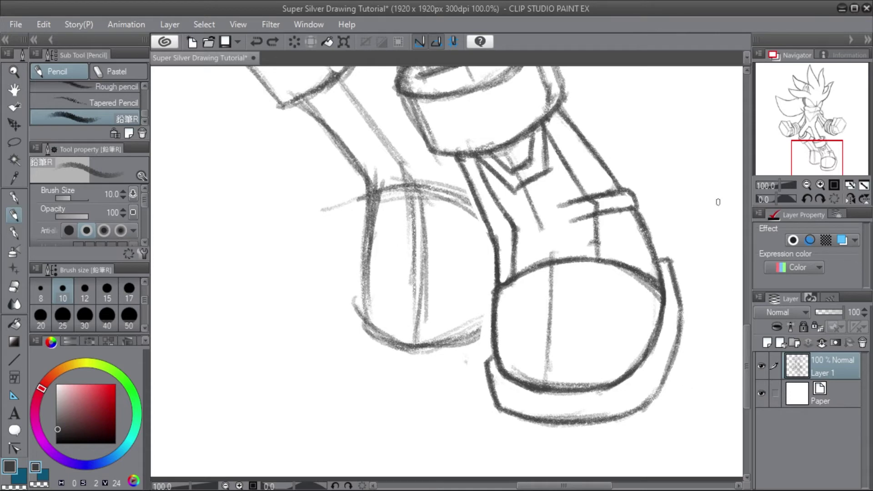
Erase the leftover construction lines inside the right boot's cuff plate and toe cap.
{"action": "mouse_move", "coordinate": [513, 155]}
{"action": "left_mouse_down"}
{"action": "mouse_move", "coordinate": [506, 157]}
{"action": "mouse_move", "coordinate": [516, 147]}
{"action": "left_mouse_up"}
{"action": "mouse_move", "coordinate": [525, 182]}
{"action": "left_mouse_down"}
{"action": "mouse_move", "coordinate": [526, 201]}
{"action": "mouse_move", "coordinate": [554, 243]}
{"action": "mouse_move", "coordinate": [521, 174]}
{"action": "left_mouse_up"}
{"action": "mouse_move", "coordinate": [560, 248]}
{"action": "left_mouse_down"}
{"action": "mouse_move", "coordinate": [541, 296]}
{"action": "mouse_move", "coordinate": [567, 313]}
{"action": "mouse_move", "coordinate": [550, 315]}
{"action": "mouse_move", "coordinate": [542, 364]}
{"action": "mouse_move", "coordinate": [526, 357]}
{"action": "mouse_move", "coordinate": [537, 371]}
{"action": "mouse_move", "coordinate": [604, 370]}
{"action": "mouse_move", "coordinate": [570, 373]}
{"action": "left_mouse_up"}
{"action": "left_click_drag", "start_coordinate": [661, 301], "coordinate": [618, 281]}
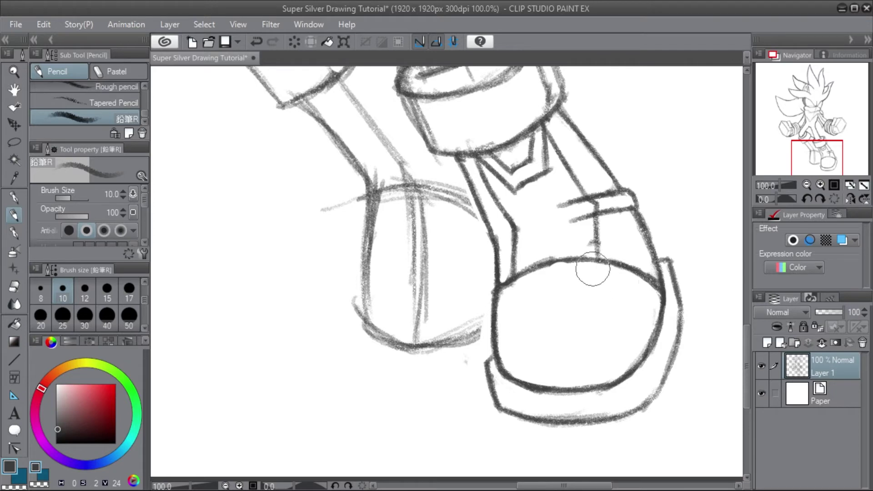
{"action": "left_click_drag", "start_coordinate": [415, 86], "coordinate": [565, 193]}
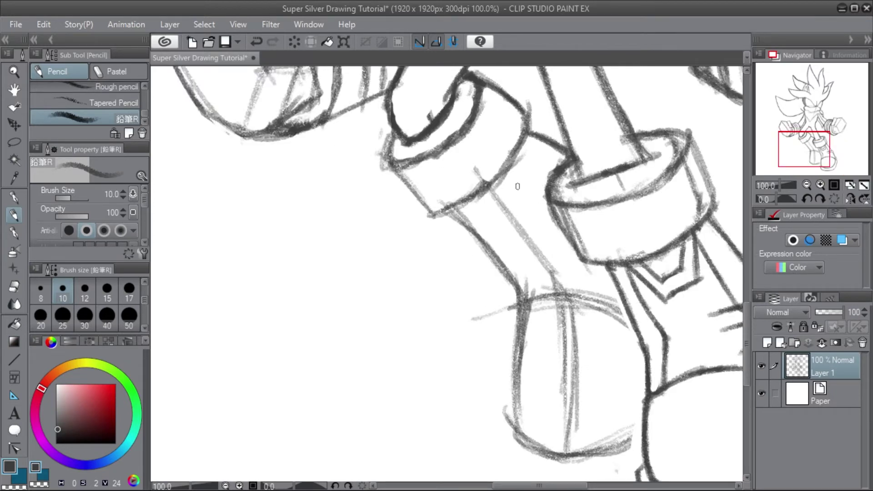
Draw the left boot's inner edge from its cuff, behind and below the right cuff, and erase the boot's centre guidelines.
{"action": "left_click_drag", "start_coordinate": [527, 171], "coordinate": [545, 183]}
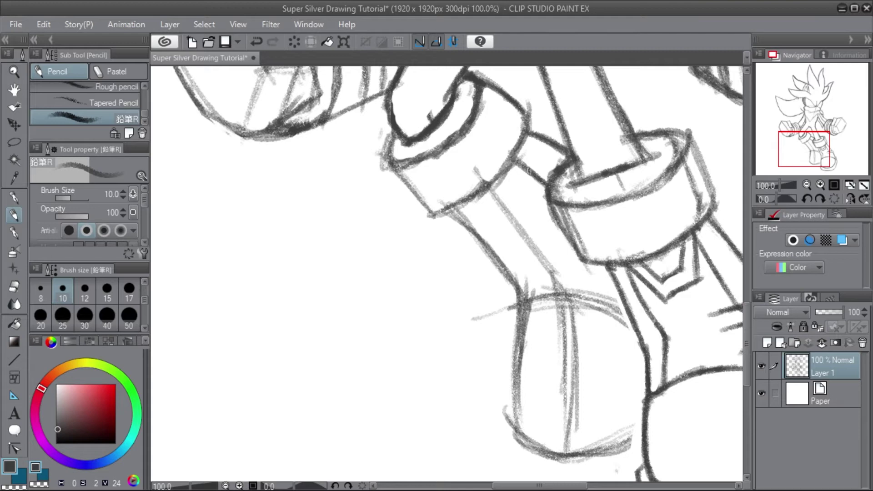
{"action": "left_click_drag", "start_coordinate": [515, 160], "coordinate": [547, 191]}
{"action": "left_click_drag", "start_coordinate": [586, 263], "coordinate": [582, 301]}
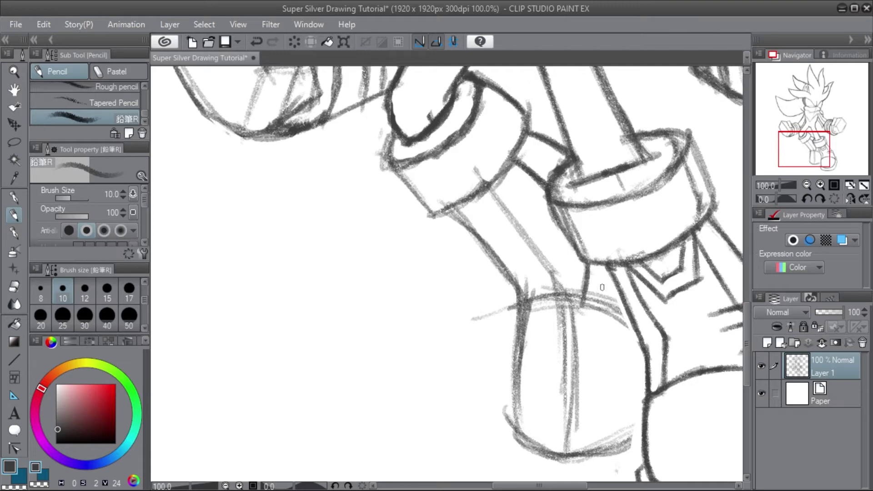
{"action": "left_click_drag", "start_coordinate": [590, 270], "coordinate": [587, 318]}
{"action": "mouse_move", "coordinate": [503, 198]}
{"action": "left_mouse_down"}
{"action": "mouse_move", "coordinate": [503, 242]}
{"action": "mouse_move", "coordinate": [552, 296]}
{"action": "mouse_move", "coordinate": [574, 362]}
{"action": "mouse_move", "coordinate": [559, 288]}
{"action": "left_mouse_up"}
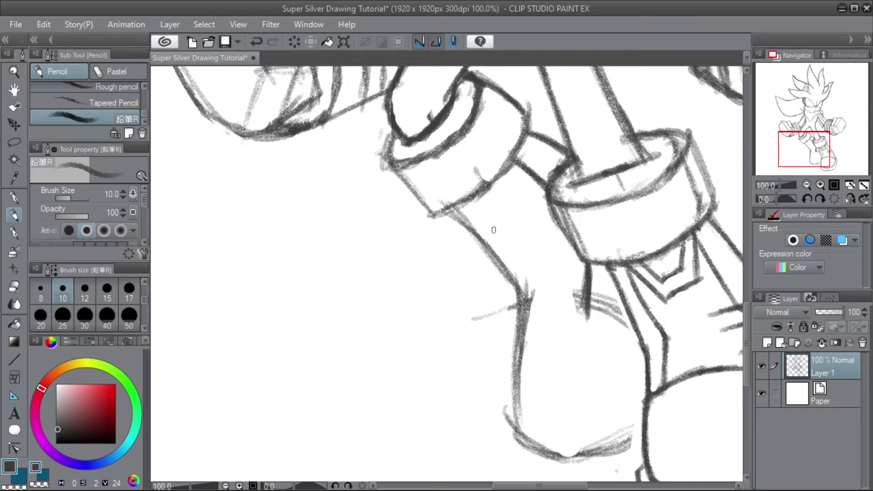
Draw a double-outlined angular plate below the left boot's cuff and a small curved notch at the outer ankle.
{"action": "left_click_drag", "start_coordinate": [483, 241], "coordinate": [522, 210]}
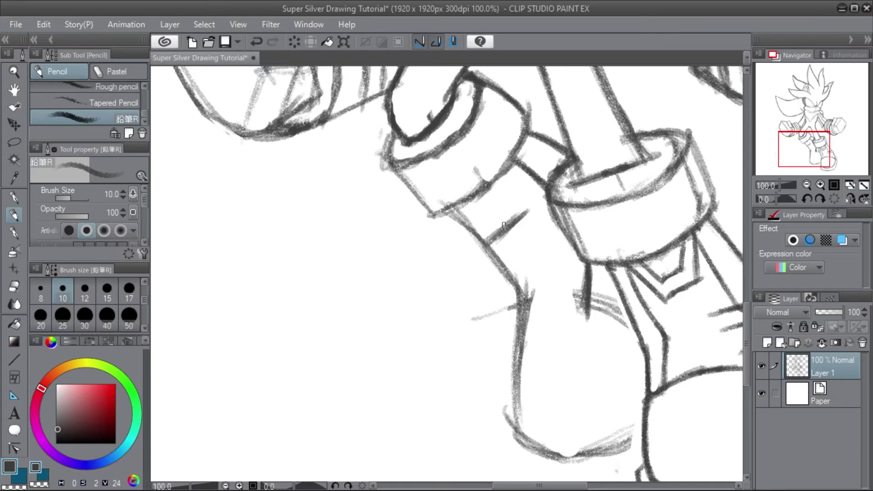
{"action": "mouse_move", "coordinate": [490, 243]}
{"action": "left_mouse_down"}
{"action": "mouse_move", "coordinate": [527, 210]}
{"action": "mouse_move", "coordinate": [515, 159]}
{"action": "left_mouse_up"}
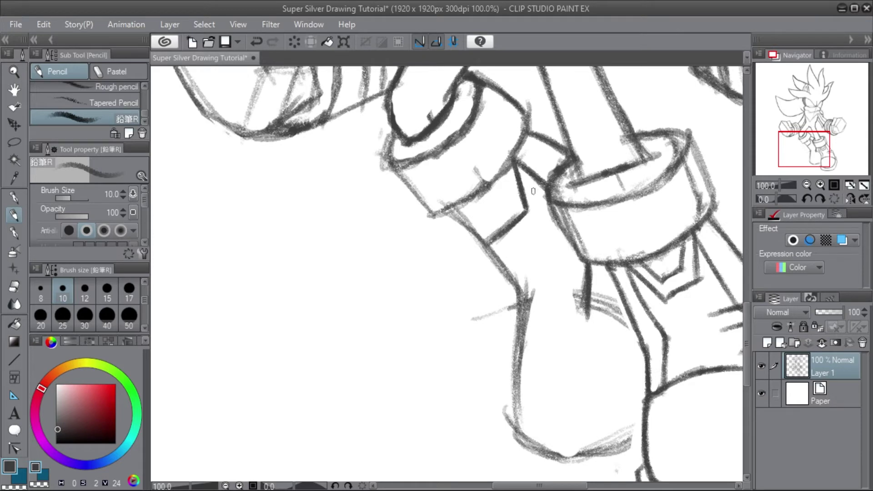
{"action": "left_click_drag", "start_coordinate": [527, 210], "coordinate": [547, 190]}
{"action": "key", "text": "ctrl+z"}
{"action": "mouse_move", "coordinate": [455, 209]}
{"action": "left_mouse_down"}
{"action": "mouse_move", "coordinate": [484, 227]}
{"action": "mouse_move", "coordinate": [510, 201]}
{"action": "mouse_move", "coordinate": [504, 167]}
{"action": "mouse_move", "coordinate": [508, 202]}
{"action": "left_mouse_up"}
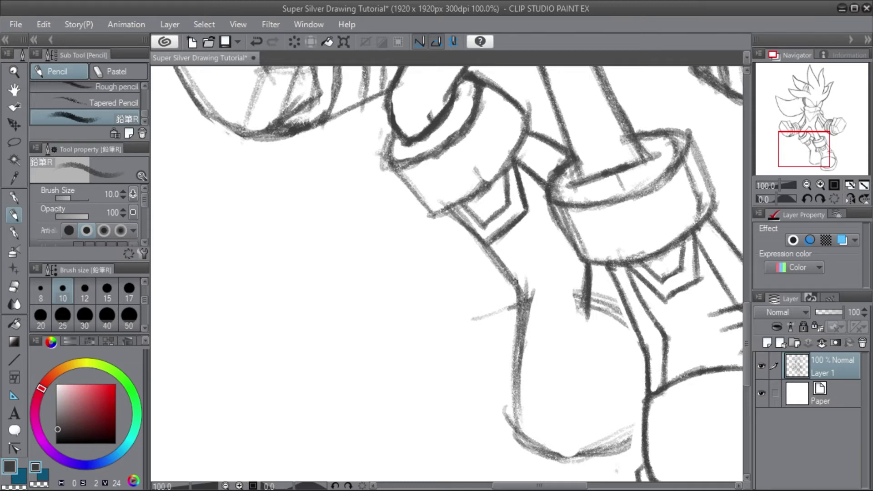
{"action": "mouse_move", "coordinate": [516, 282]}
{"action": "left_mouse_down"}
{"action": "mouse_move", "coordinate": [513, 304]}
{"action": "mouse_move", "coordinate": [537, 288]}
{"action": "mouse_move", "coordinate": [524, 291]}
{"action": "mouse_move", "coordinate": [527, 304]}
{"action": "mouse_move", "coordinate": [525, 283]}
{"action": "mouse_move", "coordinate": [526, 304]}
{"action": "left_mouse_up"}
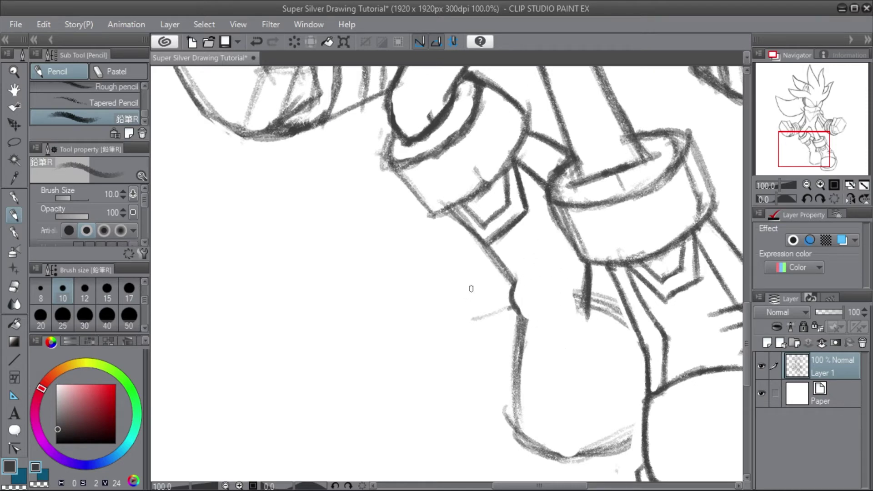
{"action": "left_click_drag", "start_coordinate": [468, 297], "coordinate": [443, 362]}
{"action": "mouse_move", "coordinate": [447, 243]}
{"action": "left_mouse_down"}
{"action": "mouse_move", "coordinate": [469, 298]}
{"action": "mouse_move", "coordinate": [457, 302]}
{"action": "mouse_move", "coordinate": [467, 289]}
{"action": "left_mouse_up"}
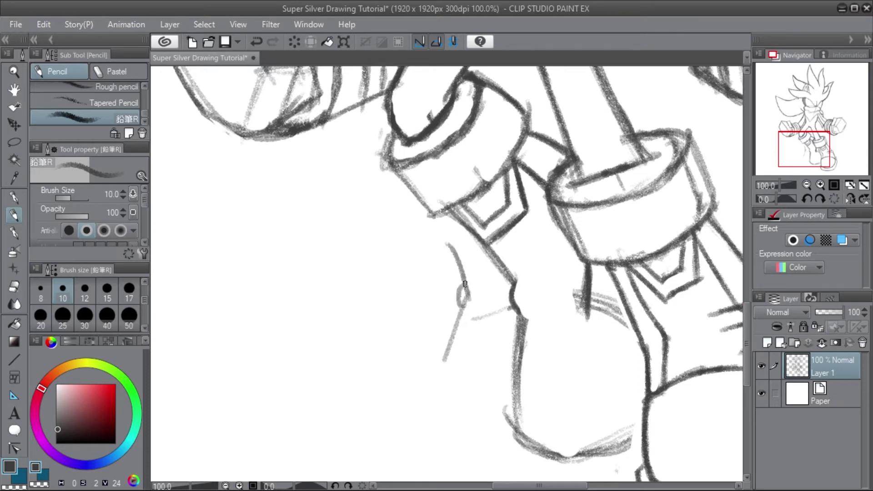
{"action": "key", "text": "ctrl+z"}
{"action": "key", "text": "ctrl+z"}
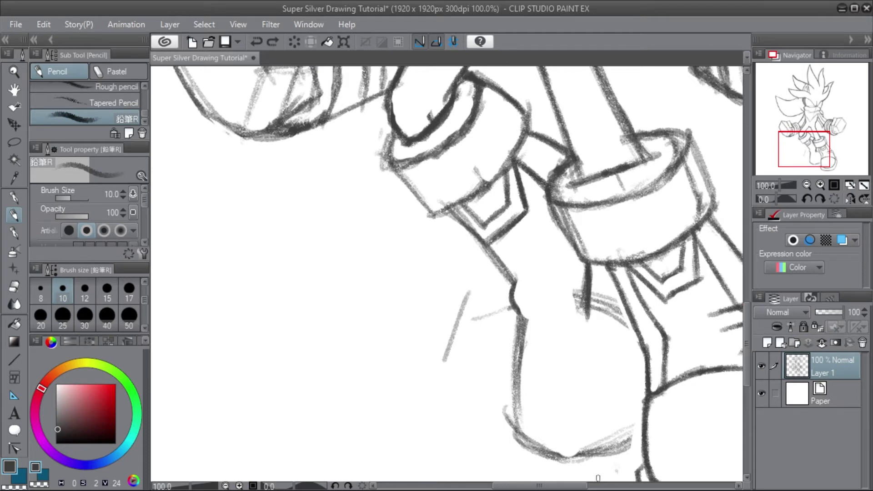
Draw the upper and lower curves of the left boot's ankle strap and darken the vertical line beside it.
{"action": "left_click_drag", "start_coordinate": [583, 486], "coordinate": [603, 486]}
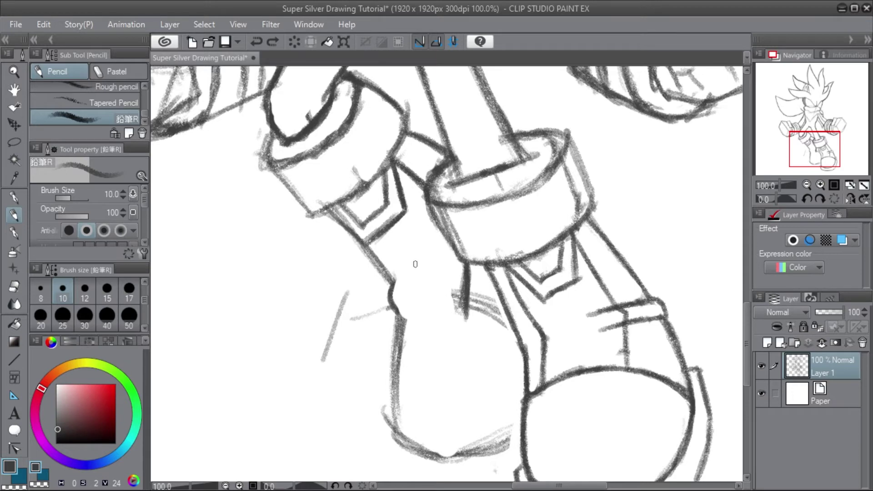
{"action": "left_click_drag", "start_coordinate": [393, 284], "coordinate": [429, 260]}
{"action": "left_click_drag", "start_coordinate": [398, 313], "coordinate": [427, 298]}
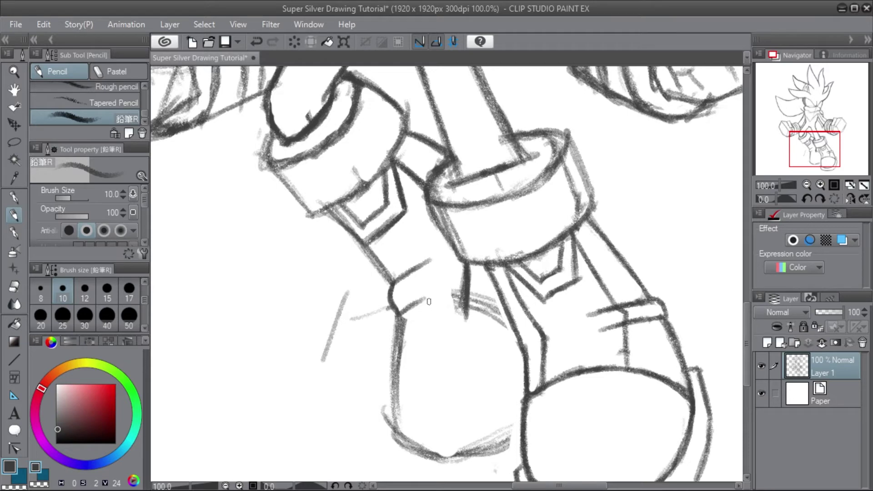
{"action": "mouse_move", "coordinate": [443, 298]}
{"action": "left_mouse_down"}
{"action": "mouse_move", "coordinate": [448, 300]}
{"action": "mouse_move", "coordinate": [415, 299]}
{"action": "mouse_move", "coordinate": [455, 285]}
{"action": "mouse_move", "coordinate": [457, 323]}
{"action": "mouse_move", "coordinate": [457, 274]}
{"action": "mouse_move", "coordinate": [457, 305]}
{"action": "left_mouse_up"}
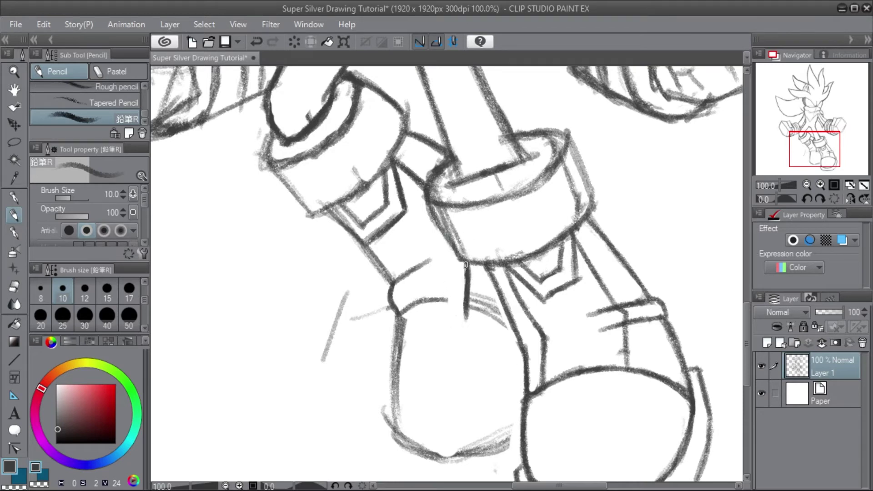
{"action": "left_click_drag", "start_coordinate": [464, 272], "coordinate": [463, 317]}
{"action": "left_click_drag", "start_coordinate": [426, 263], "coordinate": [440, 257]}
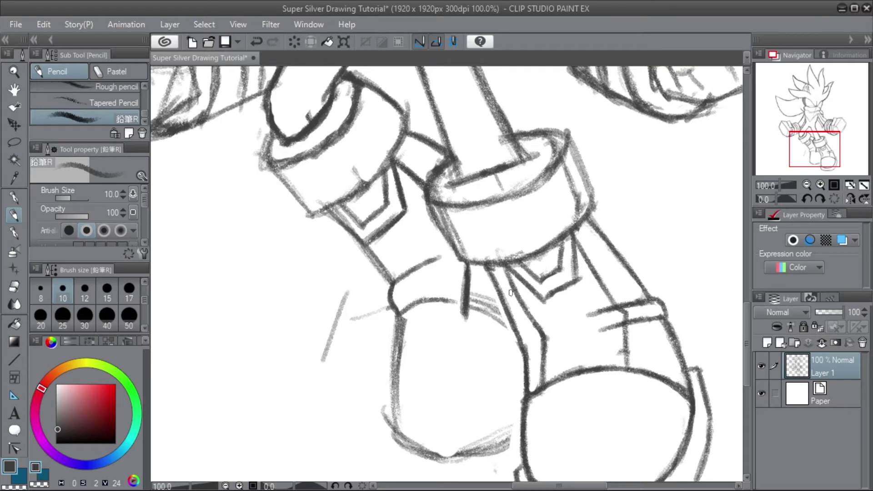
Clean up and darken the outer edge of the left boot from the ankle strap down to the foot.
{"action": "left_click_drag", "start_coordinate": [394, 284], "coordinate": [394, 371]}
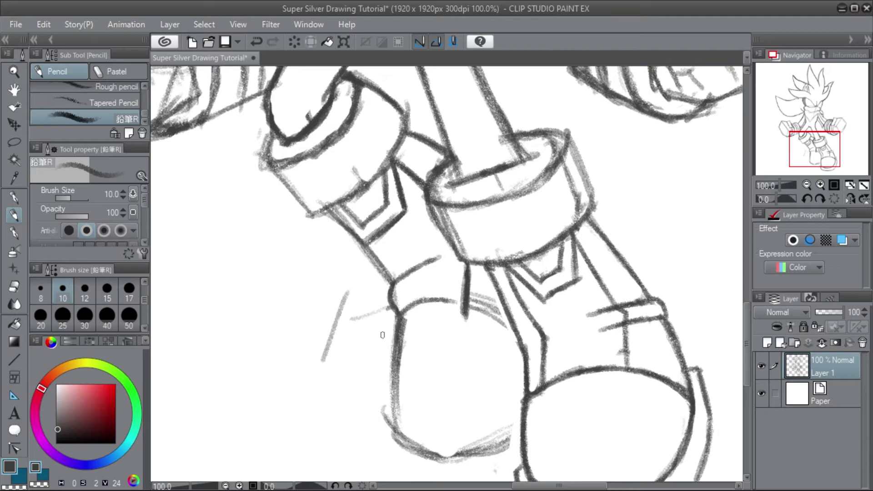
{"action": "left_click_drag", "start_coordinate": [395, 313], "coordinate": [394, 366]}
{"action": "mouse_move", "coordinate": [414, 321]}
{"action": "left_mouse_down"}
{"action": "mouse_move", "coordinate": [406, 350]}
{"action": "mouse_move", "coordinate": [410, 310]}
{"action": "left_mouse_up"}
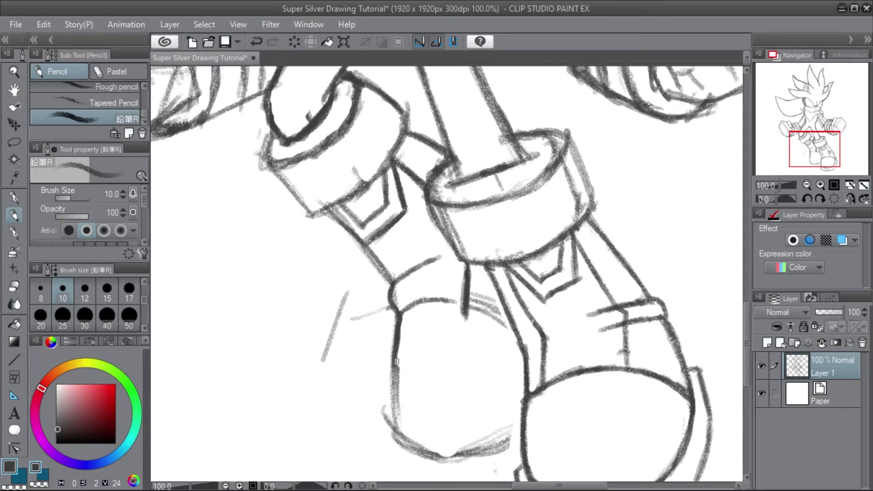
Extend the left boot's vertical seam and draw a curved toe cap edge across the foot to the right boot.
{"action": "mouse_move", "coordinate": [393, 361]}
{"action": "left_mouse_down"}
{"action": "mouse_move", "coordinate": [428, 347]}
{"action": "mouse_move", "coordinate": [399, 357]}
{"action": "mouse_move", "coordinate": [449, 341]}
{"action": "left_mouse_up"}
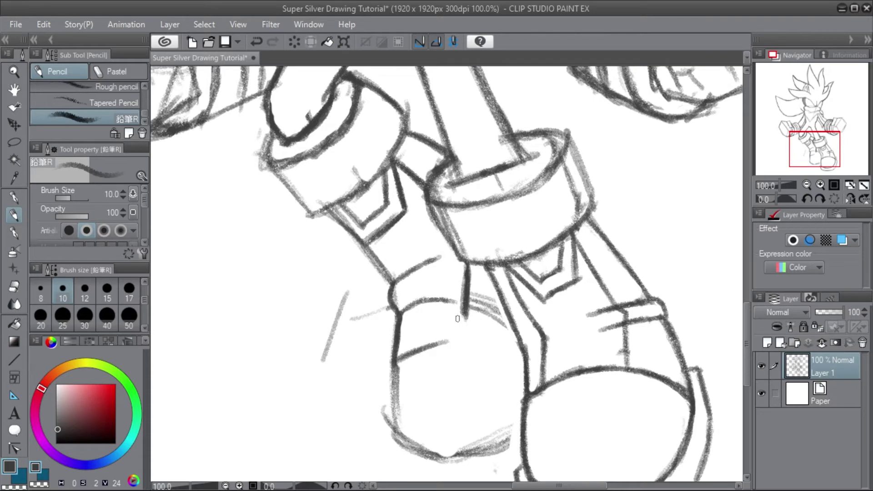
{"action": "left_click_drag", "start_coordinate": [466, 303], "coordinate": [459, 338]}
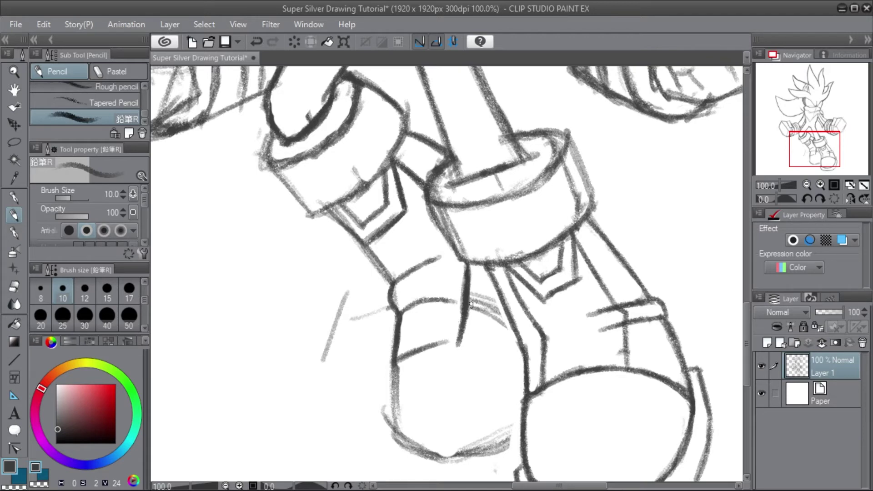
{"action": "left_click_drag", "start_coordinate": [422, 348], "coordinate": [459, 344]}
{"action": "left_click_drag", "start_coordinate": [464, 343], "coordinate": [502, 360]}
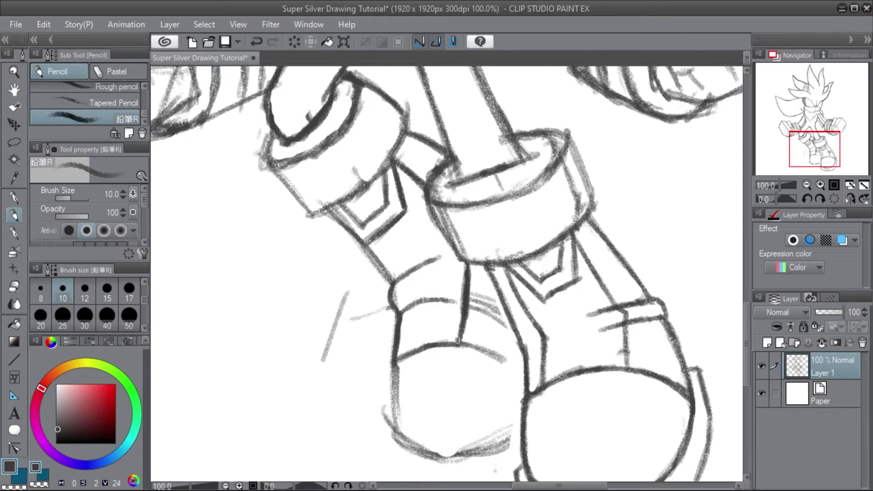
{"action": "left_click_drag", "start_coordinate": [457, 340], "coordinate": [522, 372]}
Draw a slightly higher top curve for the left toe cap, erase the lower curve and darken the new one.
{"action": "mouse_move", "coordinate": [470, 346]}
{"action": "left_mouse_down"}
{"action": "mouse_move", "coordinate": [514, 369]}
{"action": "mouse_move", "coordinate": [525, 357]}
{"action": "mouse_move", "coordinate": [450, 339]}
{"action": "left_mouse_up"}
{"action": "mouse_move", "coordinate": [501, 348]}
{"action": "left_mouse_down"}
{"action": "mouse_move", "coordinate": [450, 339]}
{"action": "mouse_move", "coordinate": [484, 339]}
{"action": "mouse_move", "coordinate": [463, 337]}
{"action": "mouse_move", "coordinate": [391, 359]}
{"action": "left_mouse_up"}
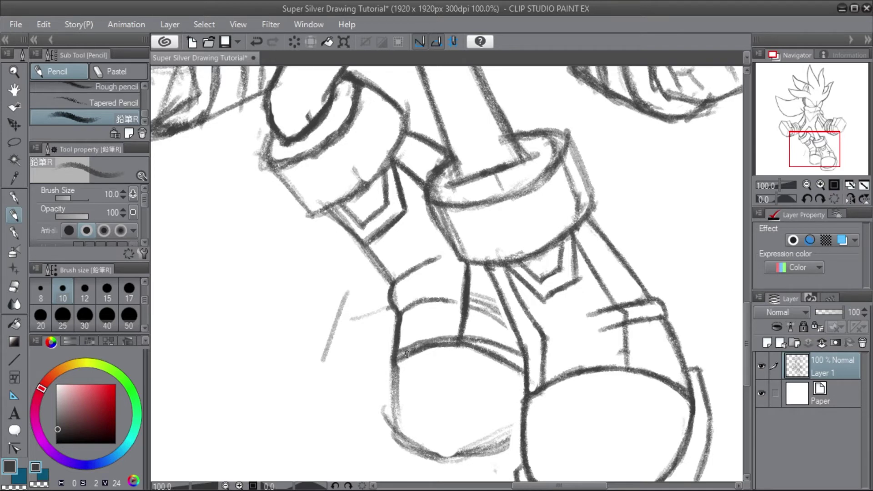
{"action": "mouse_move", "coordinate": [519, 378]}
{"action": "left_mouse_down"}
{"action": "mouse_move", "coordinate": [473, 350]}
{"action": "mouse_move", "coordinate": [423, 352]}
{"action": "mouse_move", "coordinate": [468, 357]}
{"action": "left_mouse_up"}
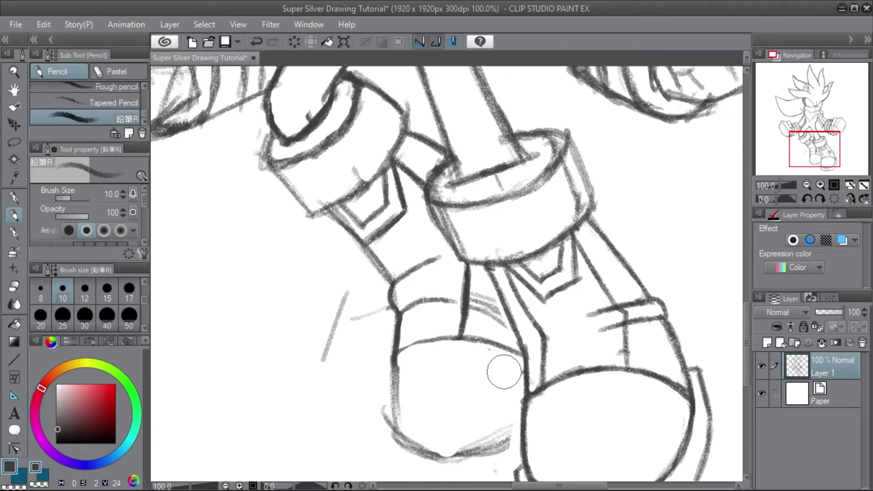
{"action": "left_click_drag", "start_coordinate": [746, 317], "coordinate": [745, 333]}
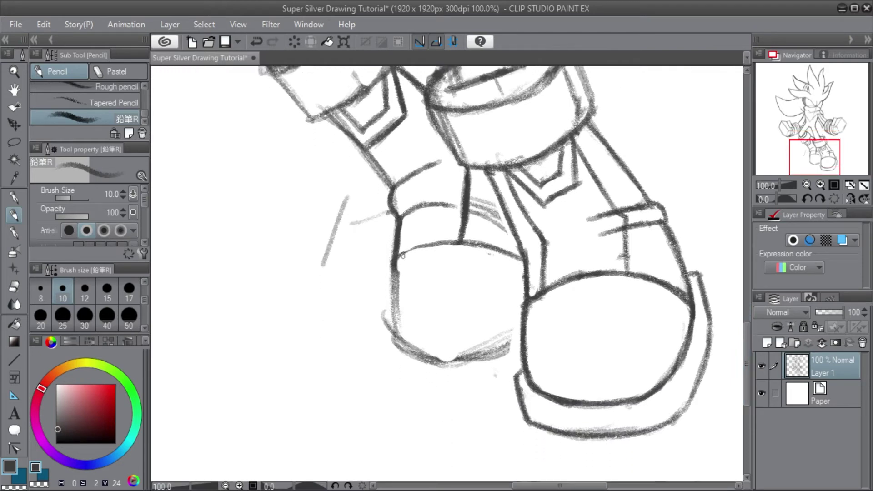
{"action": "left_click_drag", "start_coordinate": [394, 262], "coordinate": [458, 242]}
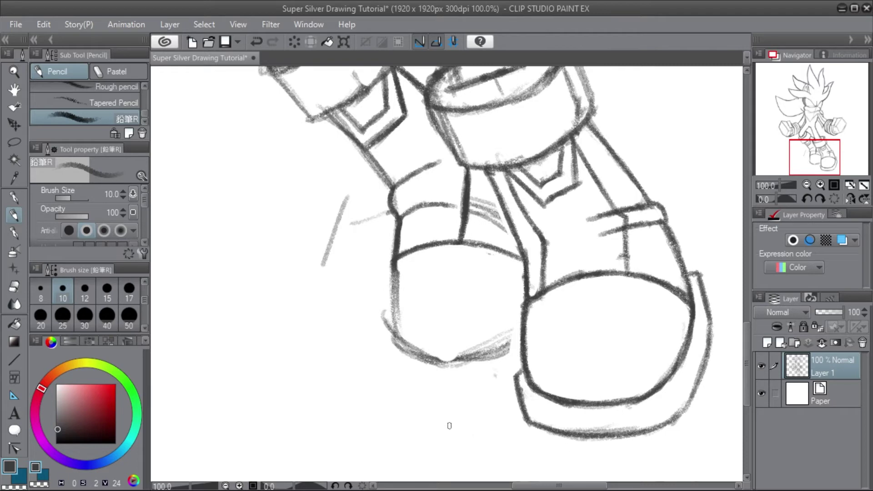
{"action": "left_click_drag", "start_coordinate": [392, 427], "coordinate": [632, 436]}
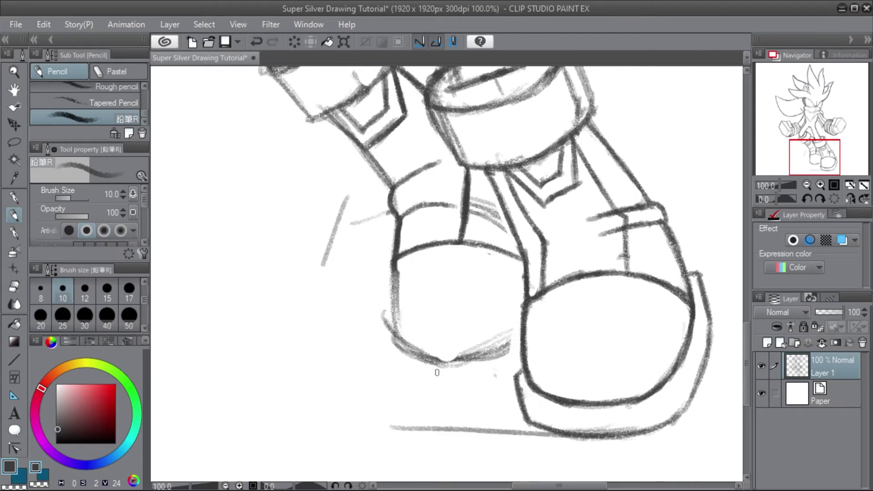
{"action": "left_click_drag", "start_coordinate": [333, 363], "coordinate": [518, 364]}
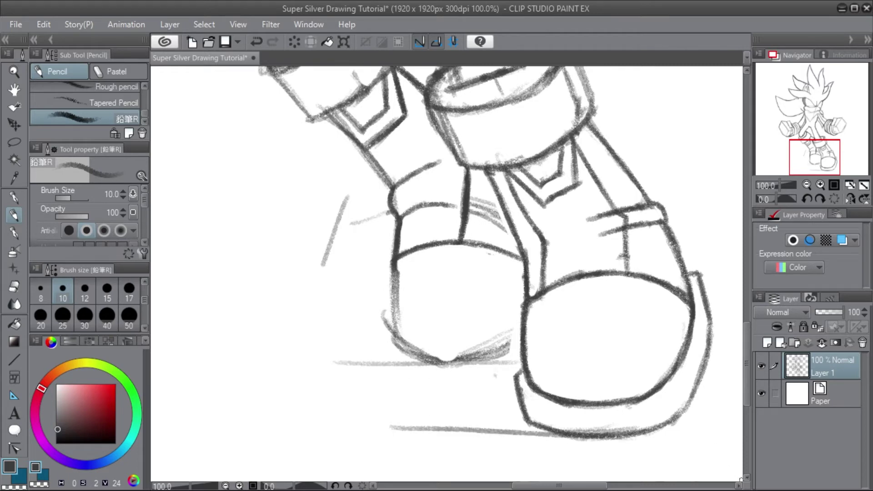
{"action": "key", "text": "ctrl+z"}
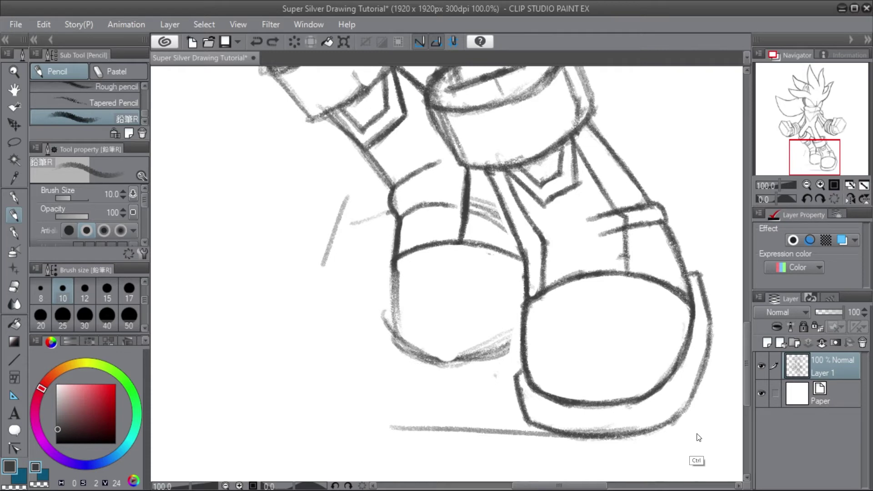
{"action": "key", "text": "ctrl+z"}
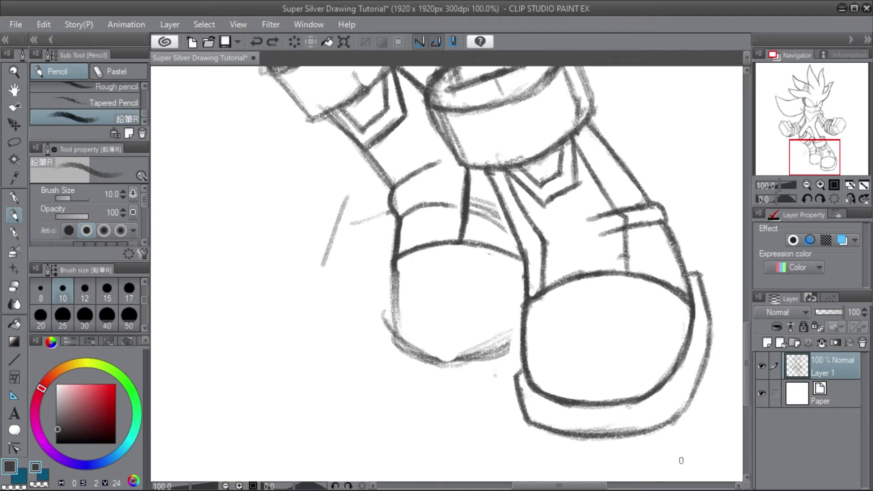
Erase the stray lines around the left ankle and draw the left toe cap's bottom curve up to the right boot.
{"action": "mouse_move", "coordinate": [369, 218]}
{"action": "left_mouse_down"}
{"action": "mouse_move", "coordinate": [363, 250]}
{"action": "mouse_move", "coordinate": [354, 197]}
{"action": "mouse_move", "coordinate": [322, 267]}
{"action": "left_mouse_up"}
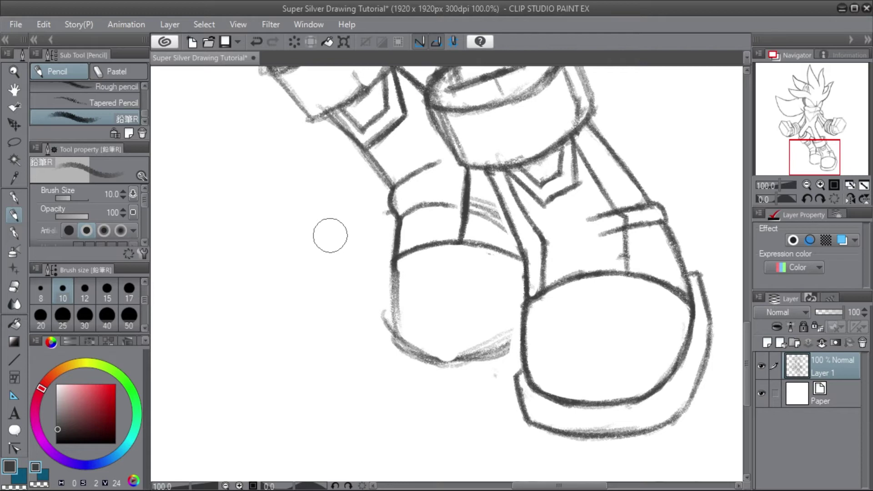
{"action": "left_click_drag", "start_coordinate": [408, 348], "coordinate": [484, 354]}
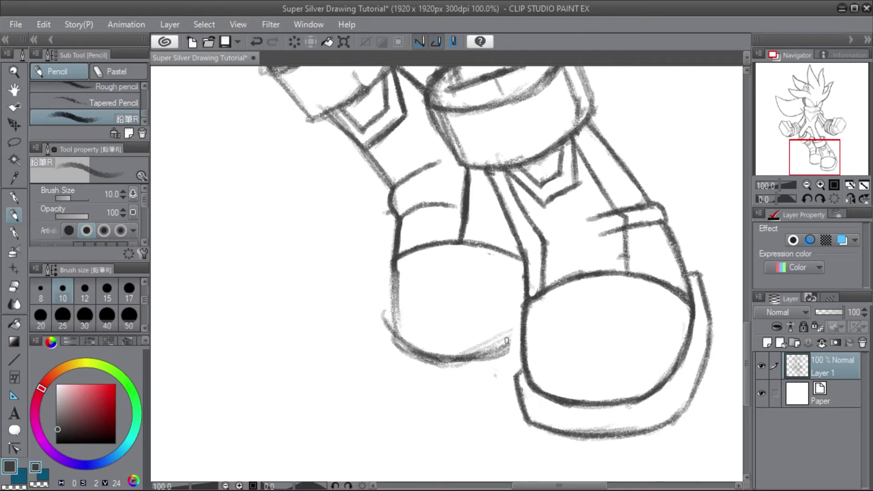
{"action": "mouse_move", "coordinate": [497, 353]}
{"action": "left_mouse_down"}
{"action": "mouse_move", "coordinate": [527, 321]}
{"action": "mouse_move", "coordinate": [497, 351]}
{"action": "mouse_move", "coordinate": [512, 340]}
{"action": "mouse_move", "coordinate": [477, 359]}
{"action": "mouse_move", "coordinate": [502, 340]}
{"action": "mouse_move", "coordinate": [443, 354]}
{"action": "left_mouse_up"}
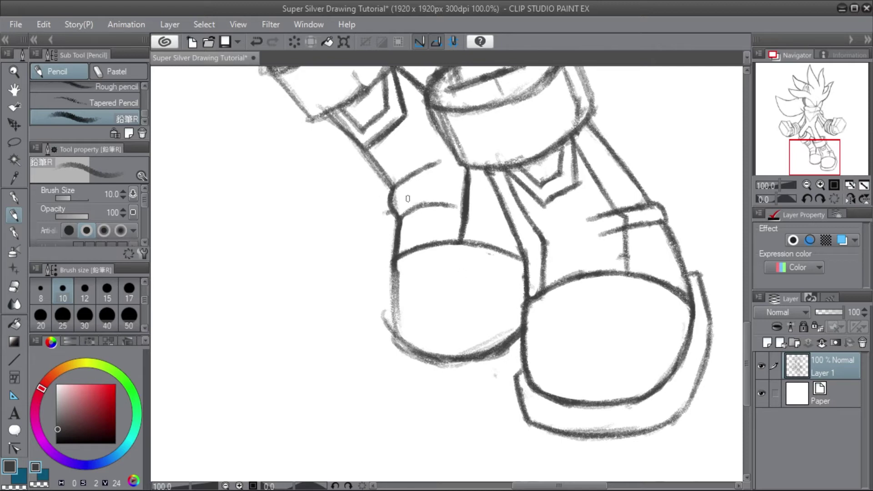
Draw the left toe cap's rounded outer side and erase the rough sketch lines outside its outline.
{"action": "mouse_move", "coordinate": [396, 262]}
{"action": "left_mouse_down"}
{"action": "mouse_move", "coordinate": [390, 318]}
{"action": "mouse_move", "coordinate": [400, 259]}
{"action": "mouse_move", "coordinate": [413, 351]}
{"action": "mouse_move", "coordinate": [395, 319]}
{"action": "mouse_move", "coordinate": [422, 360]}
{"action": "mouse_move", "coordinate": [395, 319]}
{"action": "mouse_move", "coordinate": [436, 359]}
{"action": "left_mouse_up"}
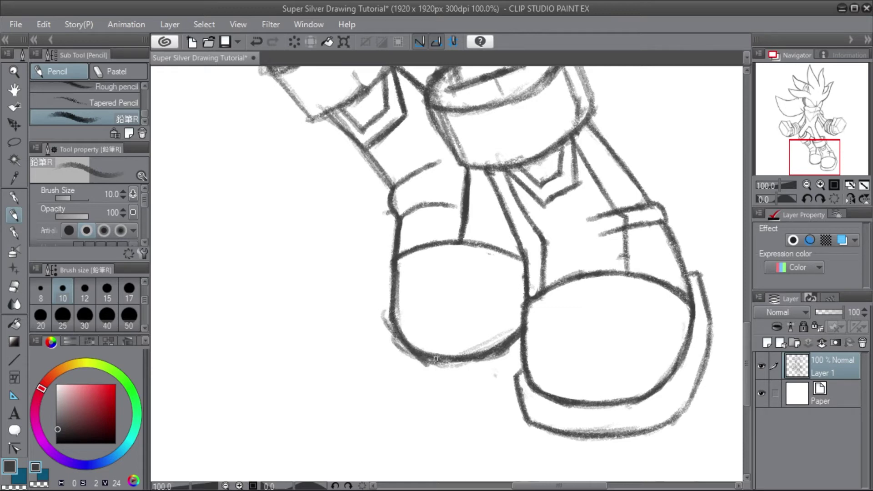
{"action": "mouse_move", "coordinate": [379, 291]}
{"action": "left_mouse_down"}
{"action": "mouse_move", "coordinate": [452, 372]}
{"action": "mouse_move", "coordinate": [447, 377]}
{"action": "mouse_move", "coordinate": [369, 285]}
{"action": "left_mouse_up"}
{"action": "left_click_drag", "start_coordinate": [414, 368], "coordinate": [373, 236]}
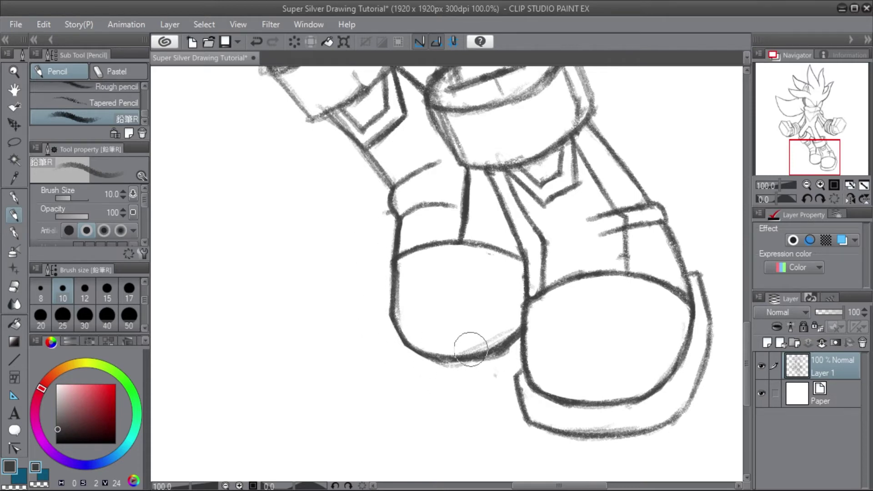
{"action": "mouse_move", "coordinate": [407, 362]}
{"action": "left_mouse_down"}
{"action": "mouse_move", "coordinate": [476, 362]}
{"action": "mouse_move", "coordinate": [509, 349]}
{"action": "left_mouse_up"}
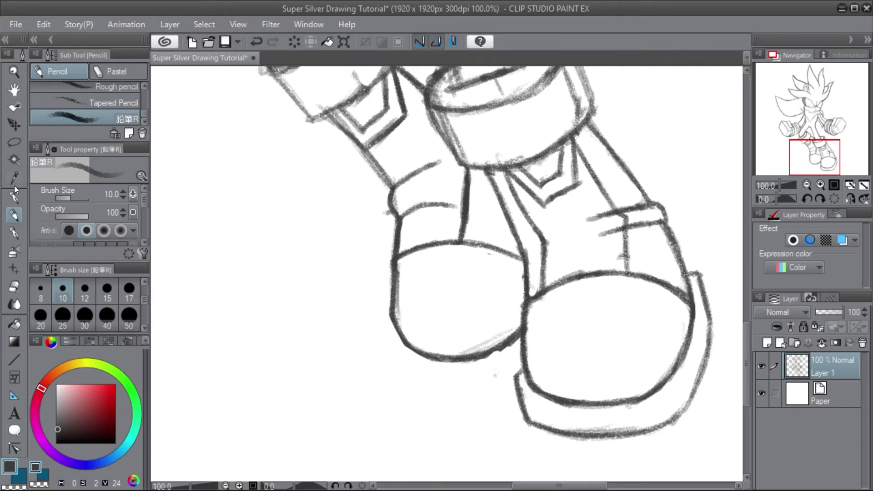
Lasso the lower part of the right boot's toe cap with its sole, nudge it slightly down and deselect it.
{"action": "left_click", "coordinate": [13, 143]}
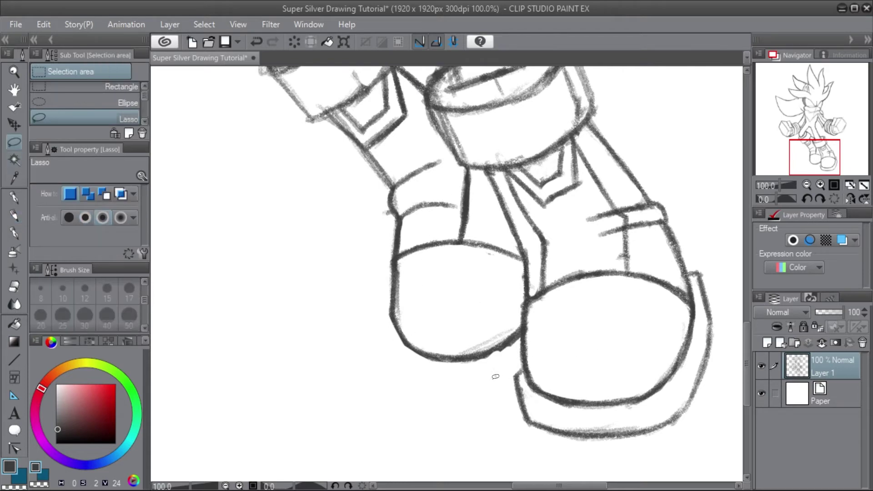
{"action": "left_click_drag", "start_coordinate": [487, 376], "coordinate": [689, 307]}
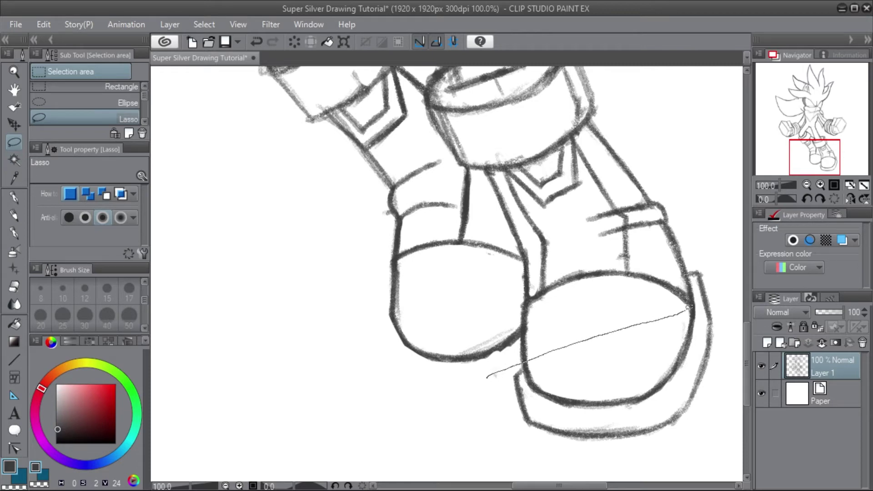
{"action": "mouse_move", "coordinate": [683, 275]}
{"action": "left_mouse_down"}
{"action": "mouse_move", "coordinate": [735, 274]}
{"action": "mouse_move", "coordinate": [726, 413]}
{"action": "mouse_move", "coordinate": [671, 460]}
{"action": "mouse_move", "coordinate": [576, 469]}
{"action": "mouse_move", "coordinate": [510, 442]}
{"action": "mouse_move", "coordinate": [488, 391]}
{"action": "left_mouse_up"}
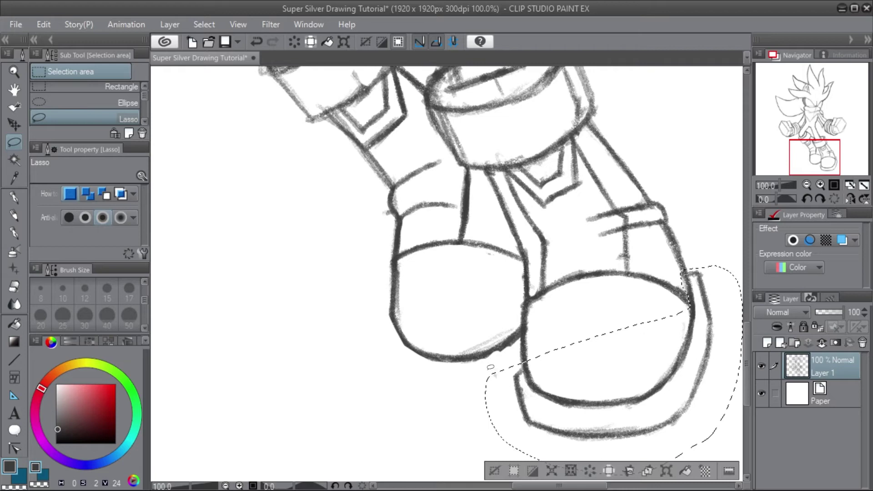
{"action": "left_click", "coordinate": [666, 473]}
{"action": "key", "text": "Down"}
{"action": "key", "text": "Down"}
{"action": "key", "text": "Down"}
{"action": "key", "text": "Down"}
{"action": "key", "text": "Down"}
{"action": "key", "text": "Down"}
{"action": "key", "text": "Down"}
{"action": "key", "text": "Down"}
{"action": "key", "text": "Down"}
{"action": "key", "text": "Down"}
{"action": "key", "text": "Down"}
{"action": "key", "text": "Down"}
{"action": "key", "text": "Down"}
{"action": "key", "text": "Down"}
{"action": "key", "text": "Down"}
{"action": "key", "text": "Down"}
{"action": "key", "text": "Down"}
{"action": "key", "text": "Down"}
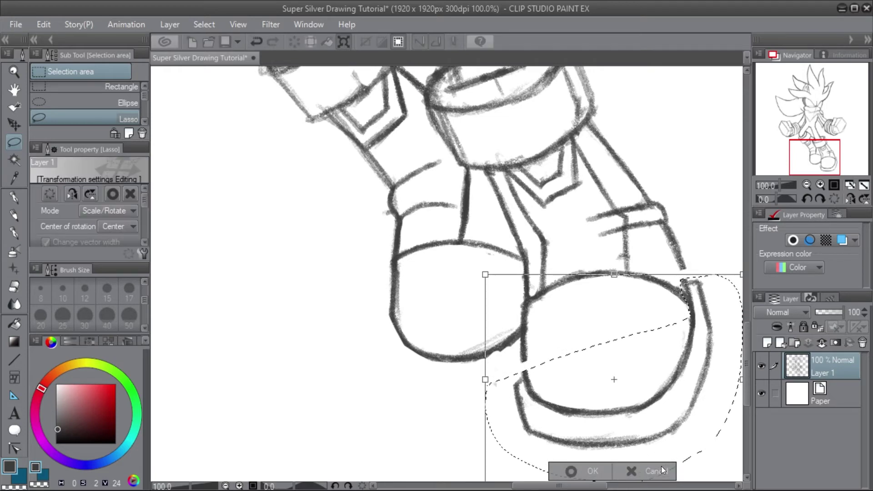
{"action": "key", "text": "Right"}
{"action": "key", "text": "Right"}
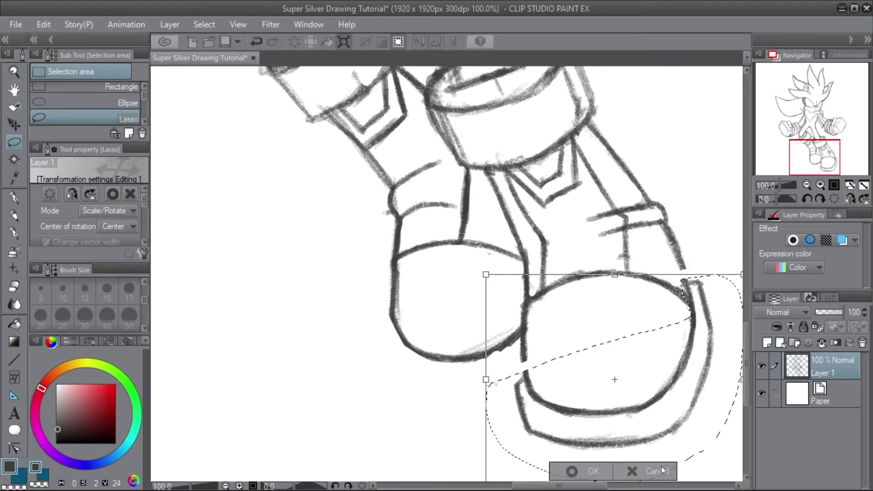
{"action": "key", "text": "Down"}
{"action": "key", "text": "Down"}
{"action": "key", "text": "Down"}
{"action": "key", "text": "Left"}
{"action": "key", "text": "Left"}
{"action": "key", "text": "Left"}
{"action": "key", "text": "Left"}
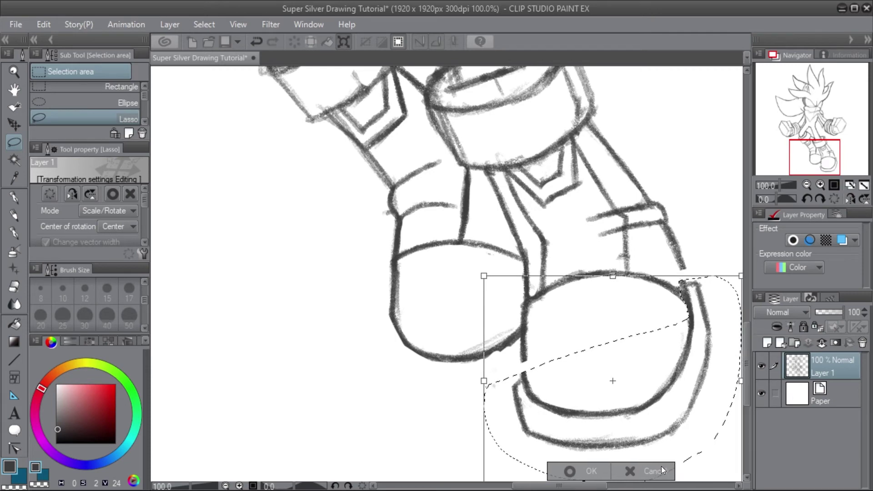
{"action": "key", "text": "Down"}
{"action": "key", "text": "Down"}
{"action": "key", "text": "Down"}
{"action": "key", "text": "Down"}
{"action": "key", "text": "Down"}
{"action": "key", "text": "Down"}
{"action": "key", "text": "Down"}
{"action": "key", "text": "Down"}
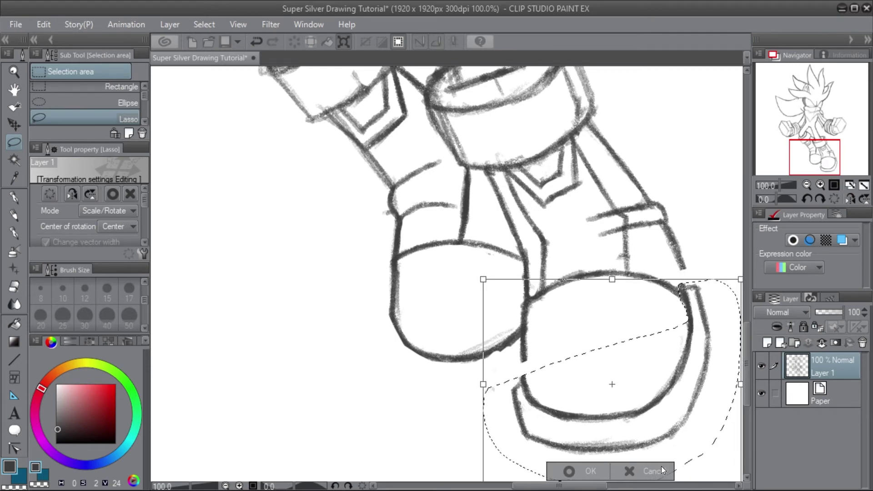
{"action": "key", "text": "Right"}
{"action": "left_click", "coordinate": [661, 465]}
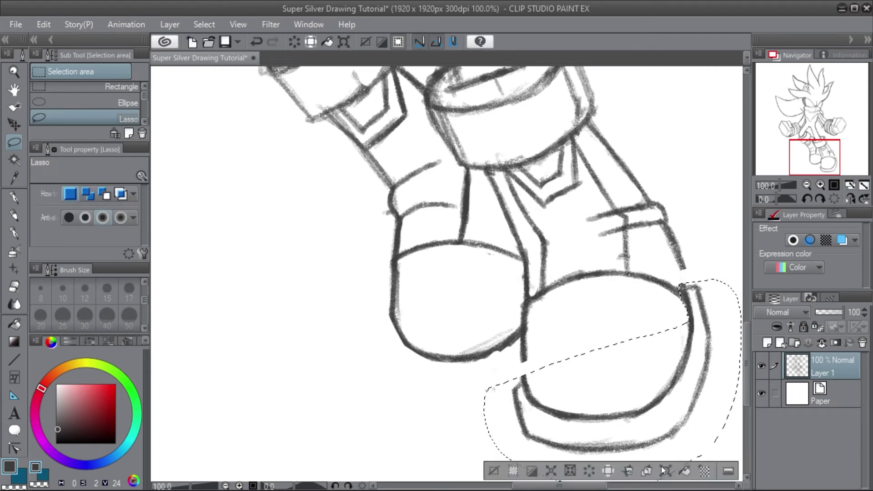
{"action": "key", "text": "ctrl+d"}
Pencil in the gap in the right toe cap's inner side and extend the boot's outer ankle line down to the toe cap.
{"action": "left_click", "coordinate": [14, 232]}
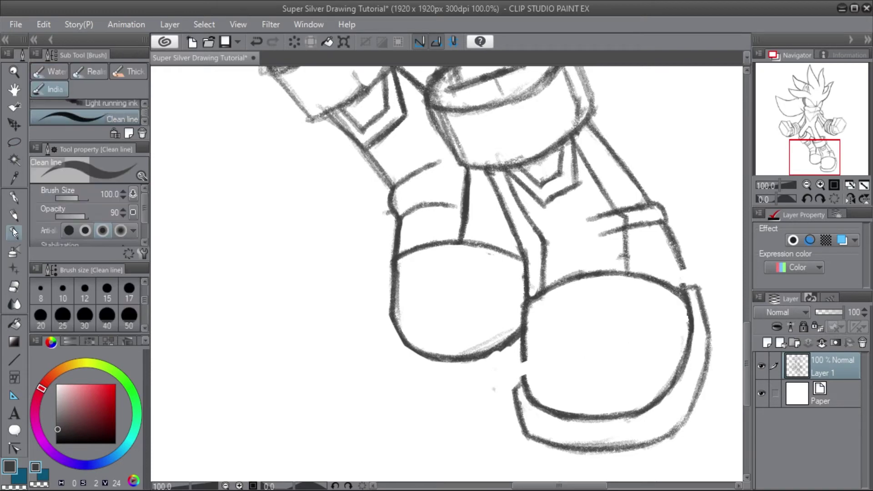
{"action": "left_click", "coordinate": [13, 213]}
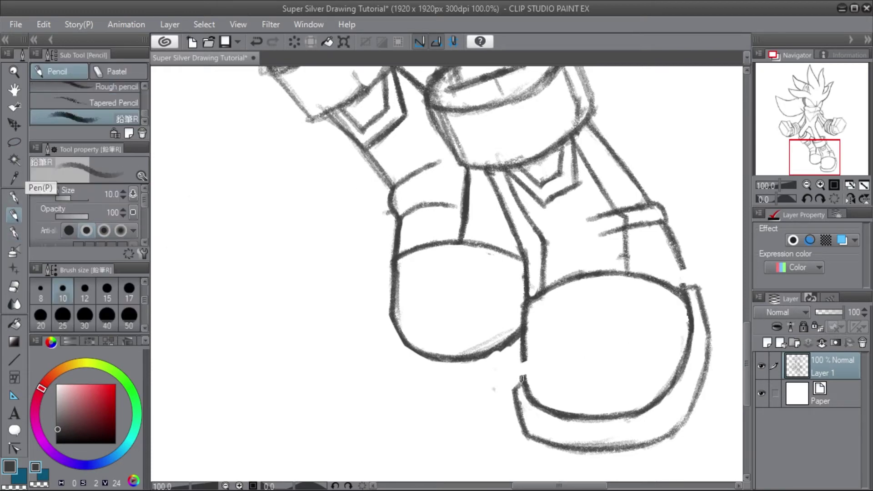
{"action": "left_click_drag", "start_coordinate": [525, 387], "coordinate": [527, 314]}
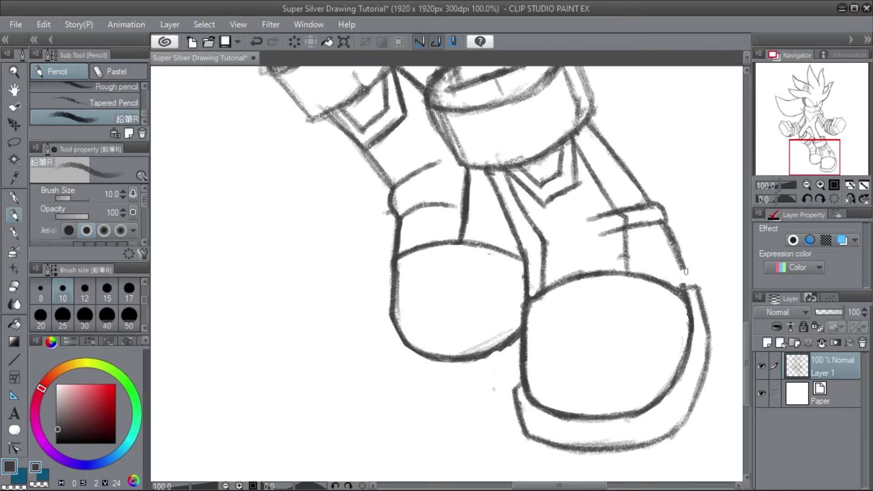
{"action": "left_click_drag", "start_coordinate": [661, 228], "coordinate": [683, 284]}
{"action": "mouse_move", "coordinate": [671, 237]}
{"action": "left_mouse_down"}
{"action": "mouse_move", "coordinate": [685, 301]}
{"action": "mouse_move", "coordinate": [683, 286]}
{"action": "left_mouse_up"}
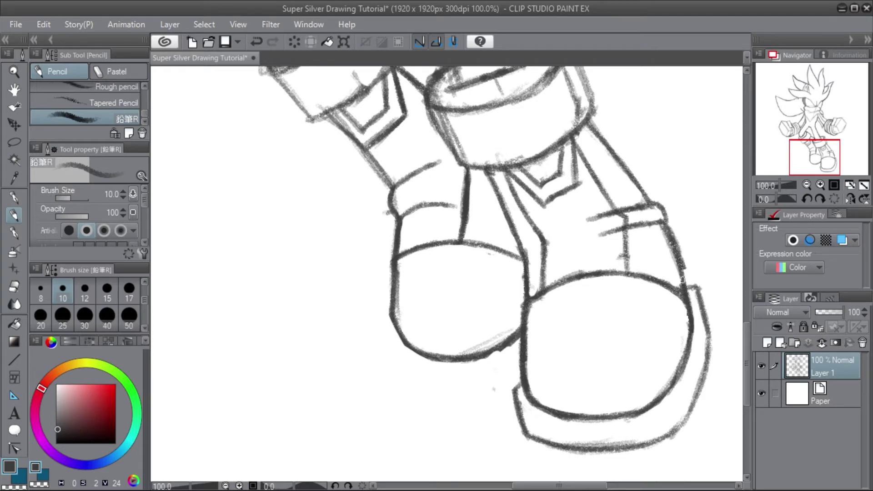
{"action": "mouse_move", "coordinate": [679, 254]}
{"action": "left_mouse_down"}
{"action": "mouse_move", "coordinate": [685, 295]}
{"action": "mouse_move", "coordinate": [681, 272]}
{"action": "left_mouse_up"}
{"action": "left_click_drag", "start_coordinate": [669, 234], "coordinate": [687, 294]}
{"action": "mouse_move", "coordinate": [676, 253]}
{"action": "left_mouse_down"}
{"action": "mouse_move", "coordinate": [664, 224]}
{"action": "mouse_move", "coordinate": [688, 280]}
{"action": "mouse_move", "coordinate": [682, 268]}
{"action": "mouse_move", "coordinate": [685, 342]}
{"action": "left_mouse_up"}
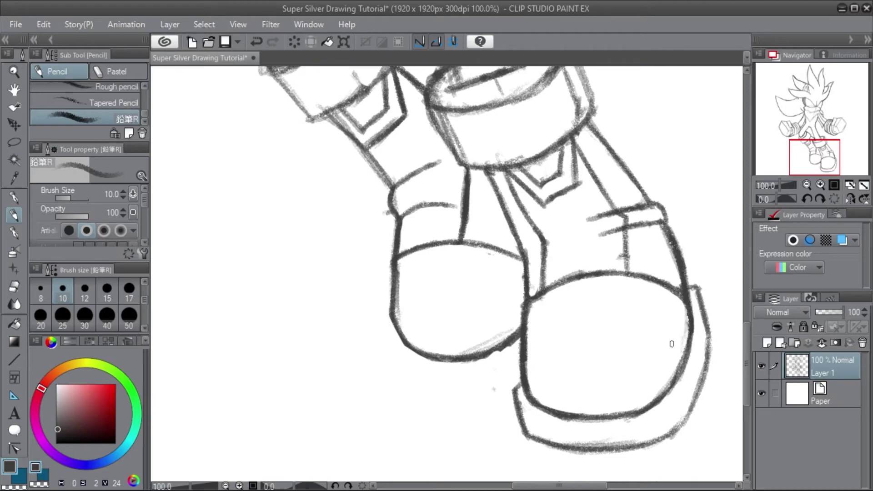
Draw the left boot's sole below its toe cap, ending at the right boot, and darken the toe cap's bottom curve.
{"action": "left_click_drag", "start_coordinate": [487, 359], "coordinate": [513, 340]}
{"action": "left_click_drag", "start_coordinate": [520, 374], "coordinate": [476, 394]}
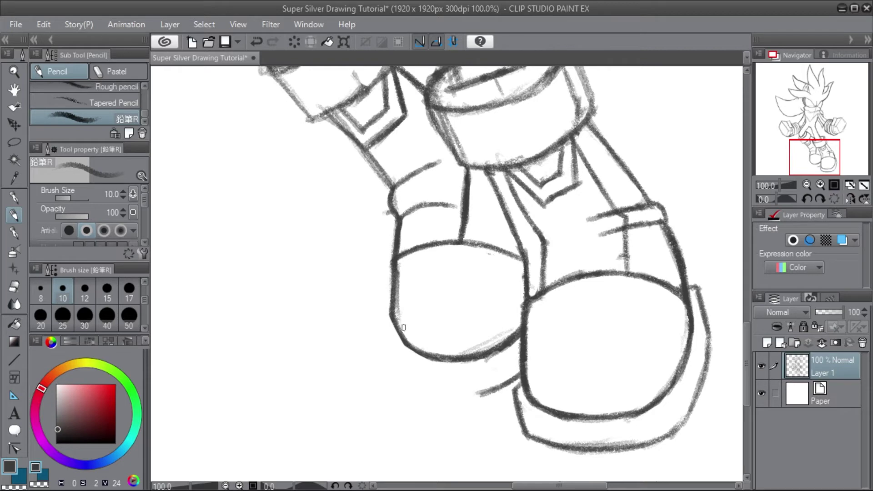
{"action": "mouse_move", "coordinate": [392, 317]}
{"action": "left_mouse_down"}
{"action": "mouse_move", "coordinate": [420, 359]}
{"action": "mouse_move", "coordinate": [406, 344]}
{"action": "mouse_move", "coordinate": [457, 362]}
{"action": "mouse_move", "coordinate": [407, 339]}
{"action": "mouse_move", "coordinate": [419, 354]}
{"action": "mouse_move", "coordinate": [406, 372]}
{"action": "mouse_move", "coordinate": [435, 400]}
{"action": "left_mouse_up"}
{"action": "left_click_drag", "start_coordinate": [408, 370], "coordinate": [441, 401]}
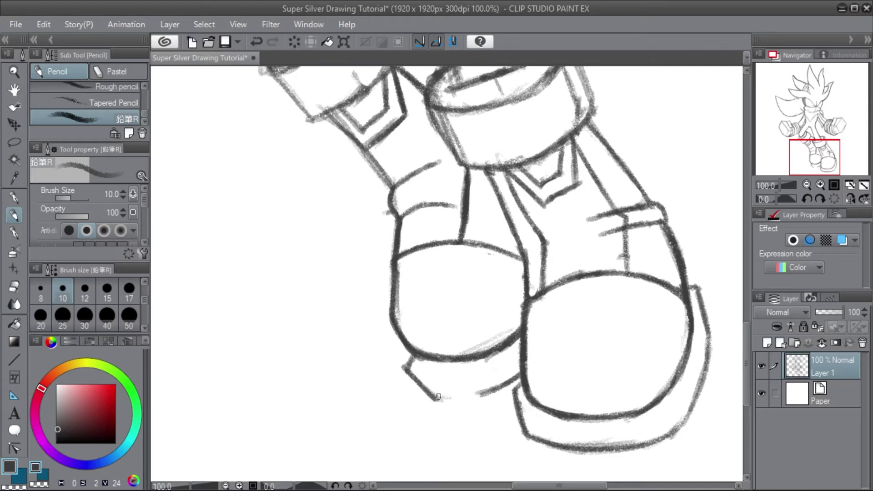
{"action": "left_click_drag", "start_coordinate": [435, 400], "coordinate": [480, 392]}
{"action": "left_click_drag", "start_coordinate": [423, 357], "coordinate": [488, 352]}
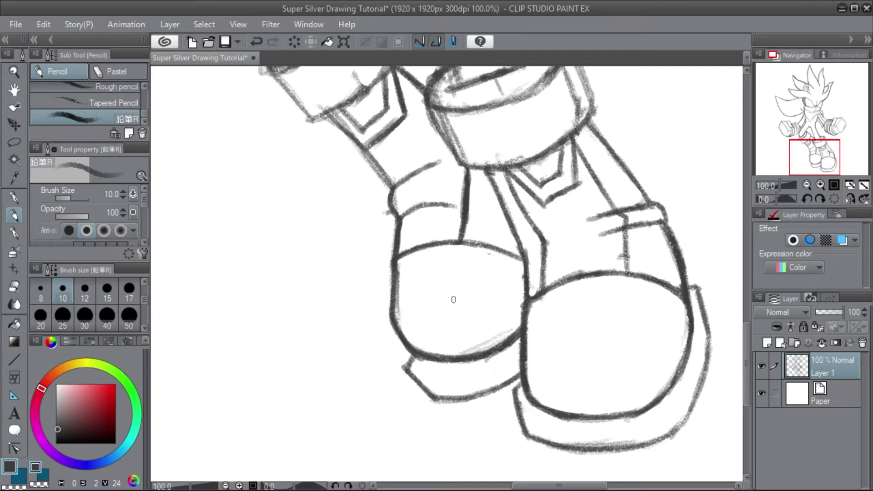
{"action": "mouse_move", "coordinate": [473, 340]}
{"action": "left_mouse_down"}
{"action": "mouse_move", "coordinate": [462, 343]}
{"action": "mouse_move", "coordinate": [503, 327]}
{"action": "mouse_move", "coordinate": [488, 335]}
{"action": "left_mouse_up"}
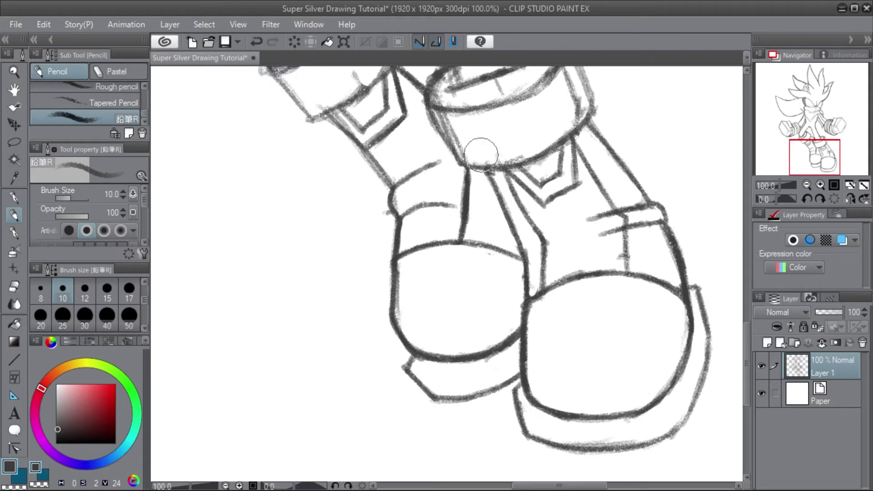
{"action": "left_click_drag", "start_coordinate": [410, 371], "coordinate": [498, 363]}
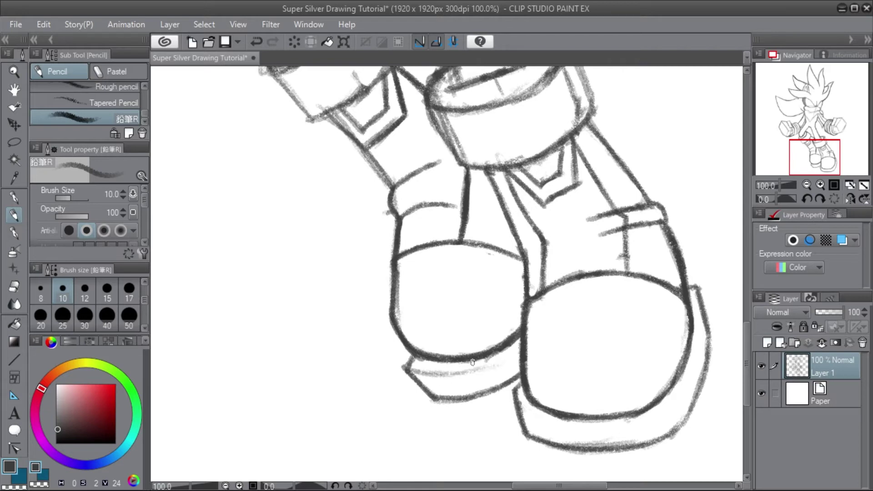
{"action": "key", "text": "ctrl+z"}
{"action": "key", "text": "ctrl+z"}
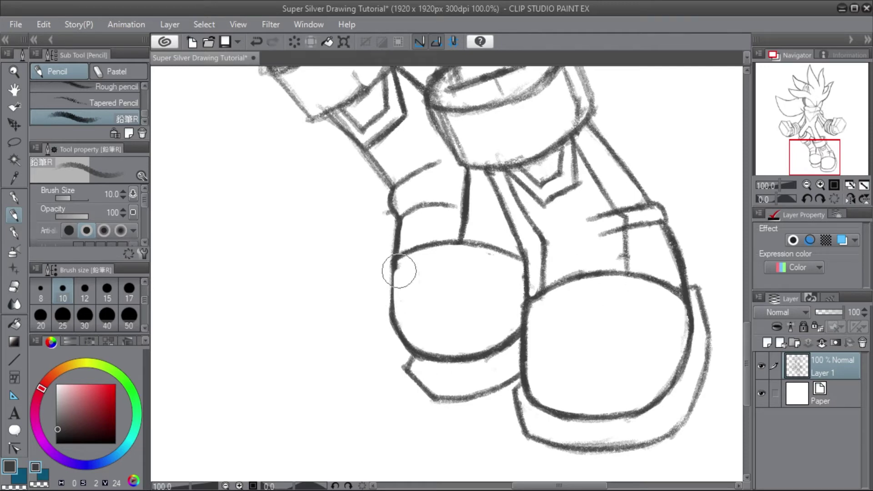
Redraw the left toe cap's outer side slightly wider and darken its top curve toward the right boot.
{"action": "left_click_drag", "start_coordinate": [396, 257], "coordinate": [398, 222]}
{"action": "left_click_drag", "start_coordinate": [392, 315], "coordinate": [393, 265]}
{"action": "left_click_drag", "start_coordinate": [390, 300], "coordinate": [392, 267]}
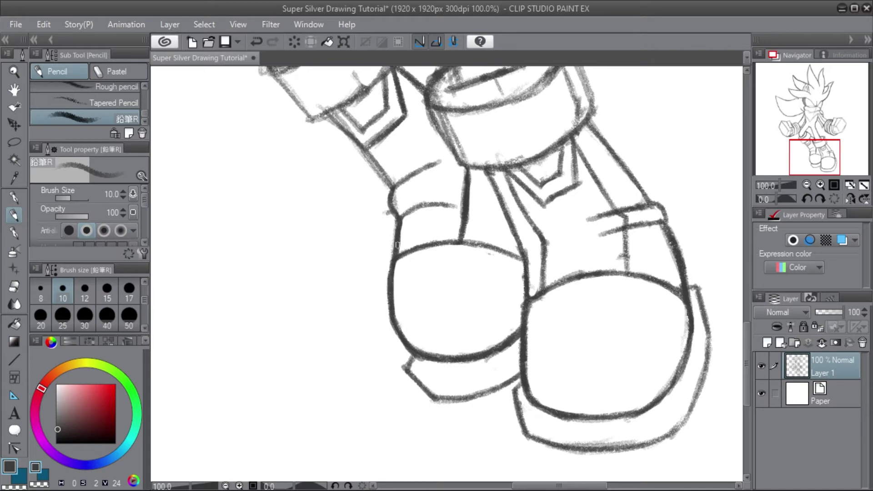
{"action": "mouse_move", "coordinate": [460, 242]}
{"action": "left_mouse_down"}
{"action": "mouse_move", "coordinate": [520, 263]}
{"action": "mouse_move", "coordinate": [491, 250]}
{"action": "left_mouse_up"}
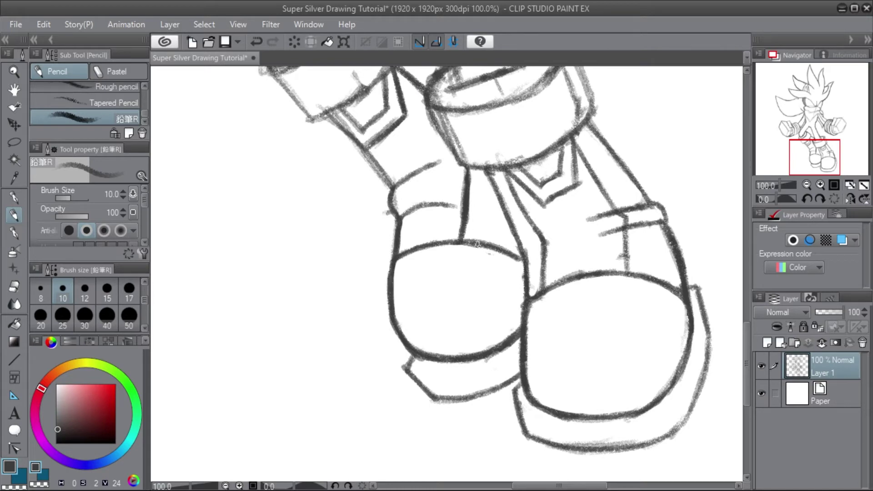
{"action": "key", "text": "ctrl+0"}
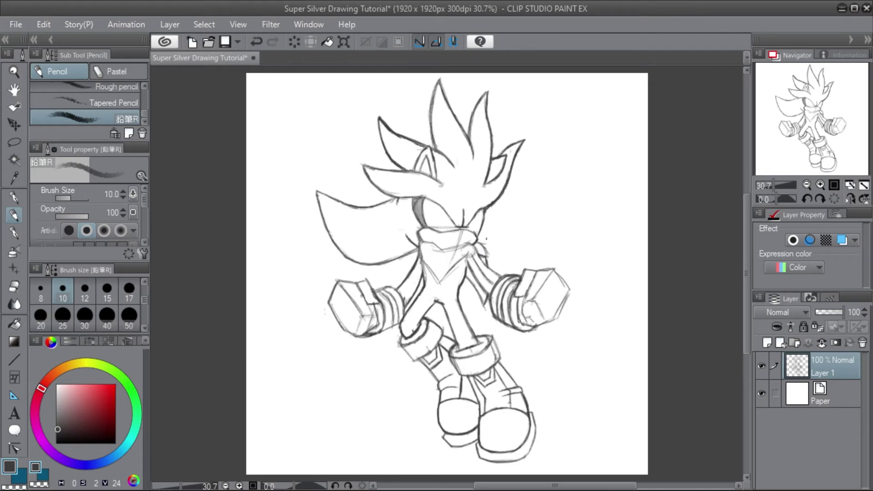
{"action": "left_click", "coordinate": [446, 486]}
{"action": "scroll", "coordinate": [524, 447], "scroll_direction": "down", "scroll_amount": 4}
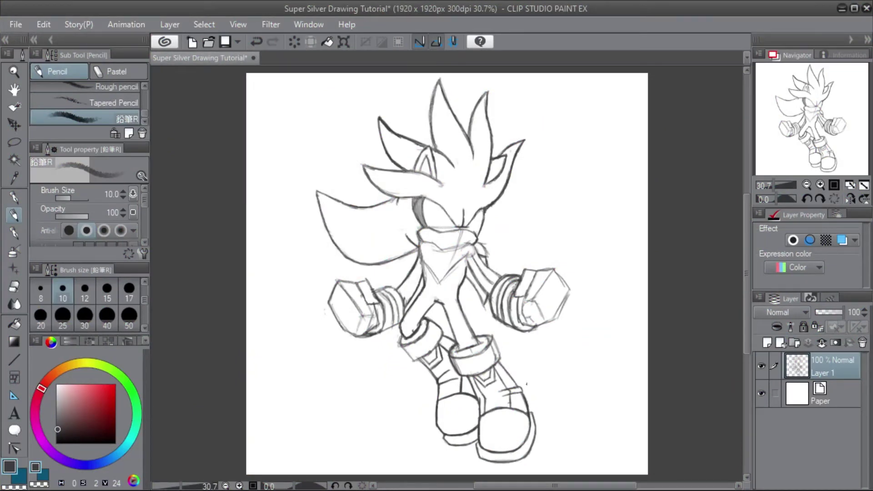
{"action": "scroll", "coordinate": [447, 369], "scroll_direction": "up", "scroll_amount": 3}
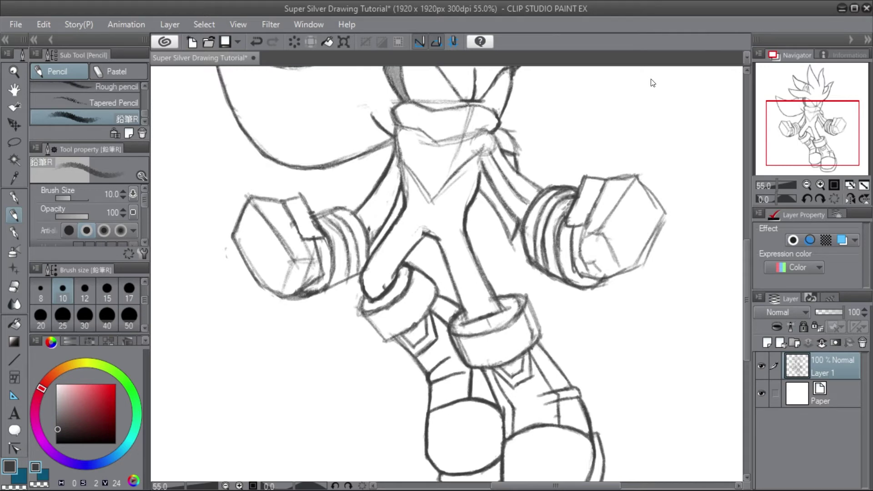
{"action": "key", "text": "ctrl+0"}
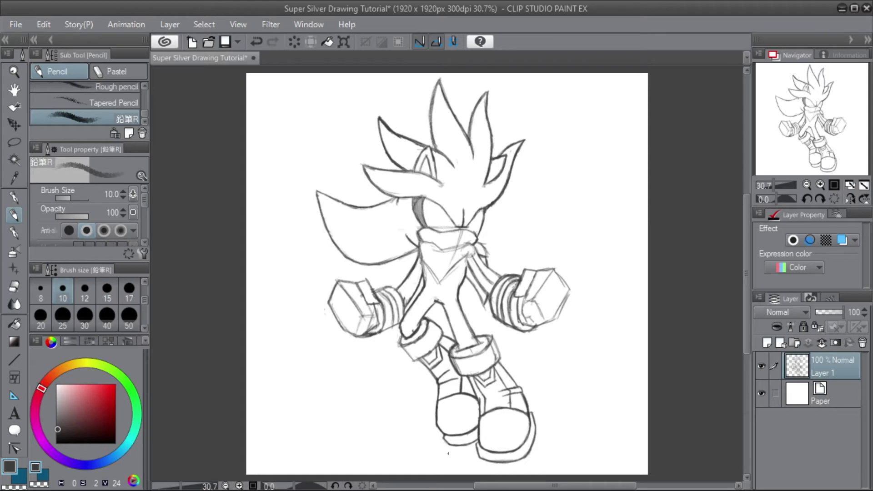
{"action": "left_click_drag", "start_coordinate": [421, 454], "coordinate": [449, 455]}
{"action": "key", "text": "ctrl+z"}
Darken the right boot cuff's rim, erase its rough side lines and draw a jagged line around the cuff.
{"action": "scroll", "coordinate": [474, 336], "scroll_direction": "up", "scroll_amount": 3}
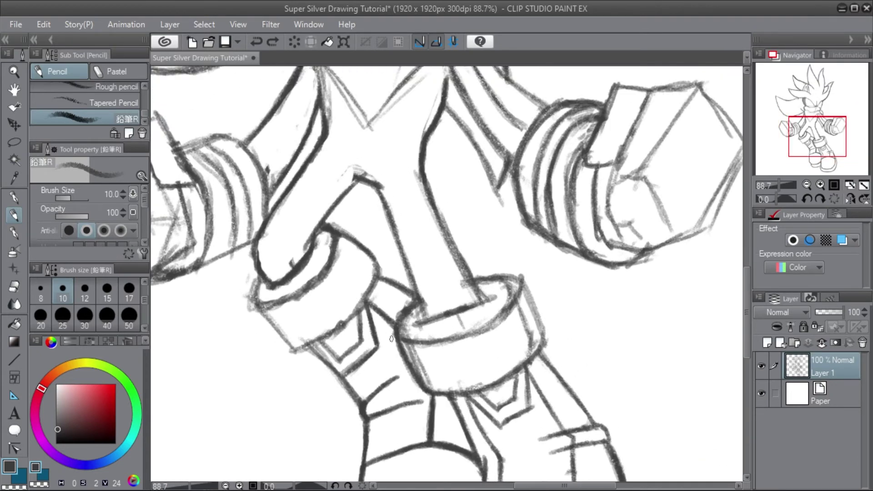
{"action": "left_click_drag", "start_coordinate": [468, 331], "coordinate": [509, 304]}
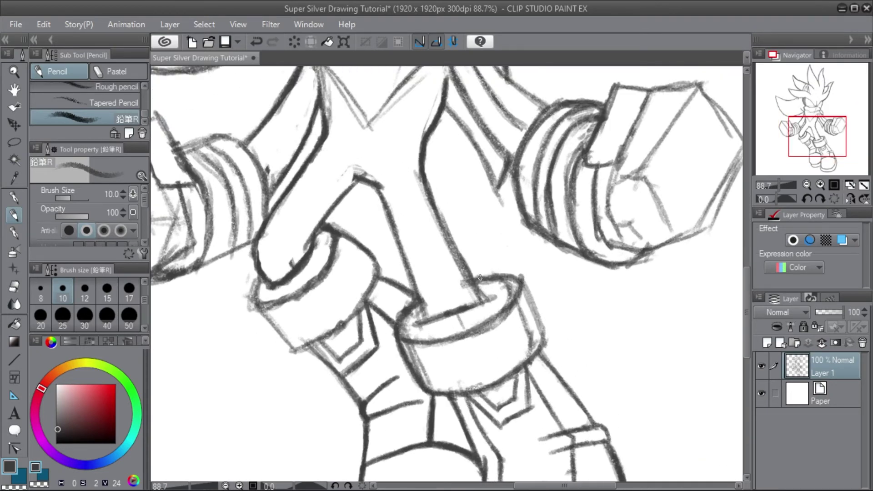
{"action": "left_click_drag", "start_coordinate": [470, 275], "coordinate": [523, 276]}
{"action": "mouse_move", "coordinate": [487, 332]}
{"action": "left_mouse_down"}
{"action": "mouse_move", "coordinate": [523, 305]}
{"action": "mouse_move", "coordinate": [521, 351]}
{"action": "mouse_move", "coordinate": [533, 338]}
{"action": "mouse_move", "coordinate": [524, 347]}
{"action": "mouse_move", "coordinate": [520, 303]}
{"action": "mouse_move", "coordinate": [489, 340]}
{"action": "mouse_move", "coordinate": [469, 333]}
{"action": "mouse_move", "coordinate": [419, 356]}
{"action": "mouse_move", "coordinate": [407, 347]}
{"action": "mouse_move", "coordinate": [428, 376]}
{"action": "mouse_move", "coordinate": [471, 382]}
{"action": "left_mouse_up"}
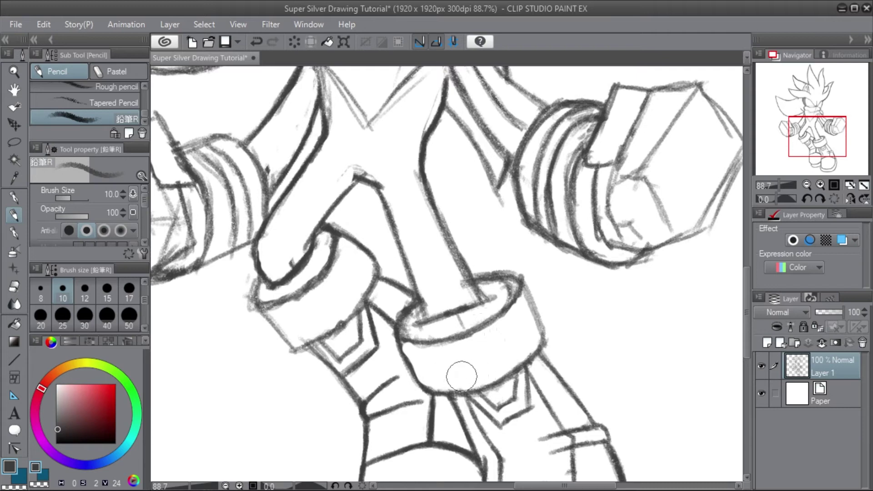
{"action": "mouse_move", "coordinate": [402, 345]}
{"action": "left_mouse_down"}
{"action": "mouse_move", "coordinate": [420, 384]}
{"action": "mouse_move", "coordinate": [402, 331]}
{"action": "mouse_move", "coordinate": [403, 341]}
{"action": "mouse_move", "coordinate": [380, 308]}
{"action": "mouse_move", "coordinate": [447, 330]}
{"action": "mouse_move", "coordinate": [434, 365]}
{"action": "mouse_move", "coordinate": [415, 364]}
{"action": "mouse_move", "coordinate": [447, 361]}
{"action": "mouse_move", "coordinate": [422, 365]}
{"action": "mouse_move", "coordinate": [466, 366]}
{"action": "mouse_move", "coordinate": [495, 350]}
{"action": "mouse_move", "coordinate": [471, 363]}
{"action": "mouse_move", "coordinate": [481, 357]}
{"action": "mouse_move", "coordinate": [495, 299]}
{"action": "mouse_move", "coordinate": [497, 351]}
{"action": "mouse_move", "coordinate": [499, 337]}
{"action": "mouse_move", "coordinate": [532, 314]}
{"action": "left_mouse_up"}
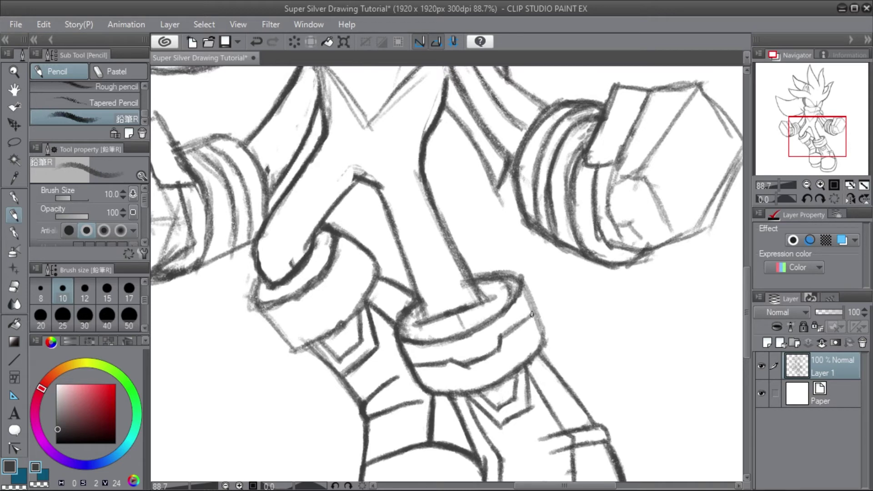
Pencil two parallel zigzag-notched lines around the front boot's cuff as a decorative band and touch up the cuff's upper rim.
{"action": "left_click_drag", "start_coordinate": [498, 336], "coordinate": [534, 309]}
{"action": "mouse_move", "coordinate": [474, 374]}
{"action": "left_mouse_down"}
{"action": "mouse_move", "coordinate": [508, 359]}
{"action": "mouse_move", "coordinate": [510, 343]}
{"action": "mouse_move", "coordinate": [536, 326]}
{"action": "left_mouse_up"}
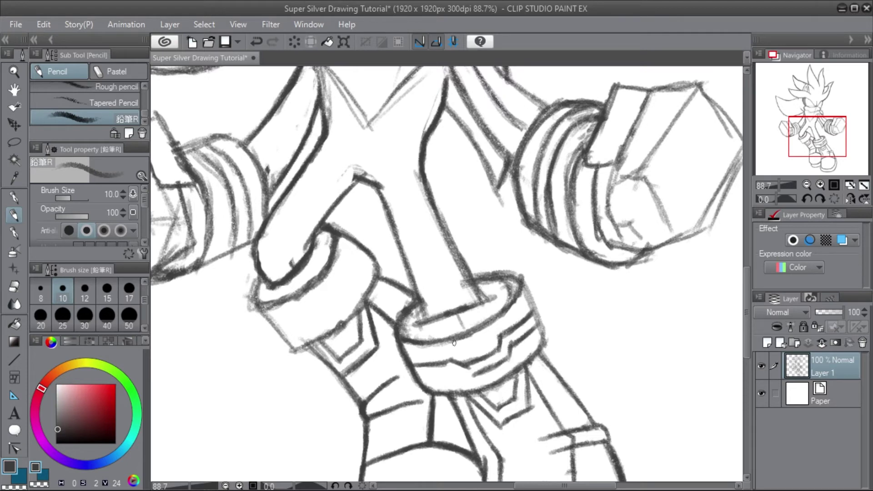
{"action": "left_click_drag", "start_coordinate": [472, 375], "coordinate": [415, 371]}
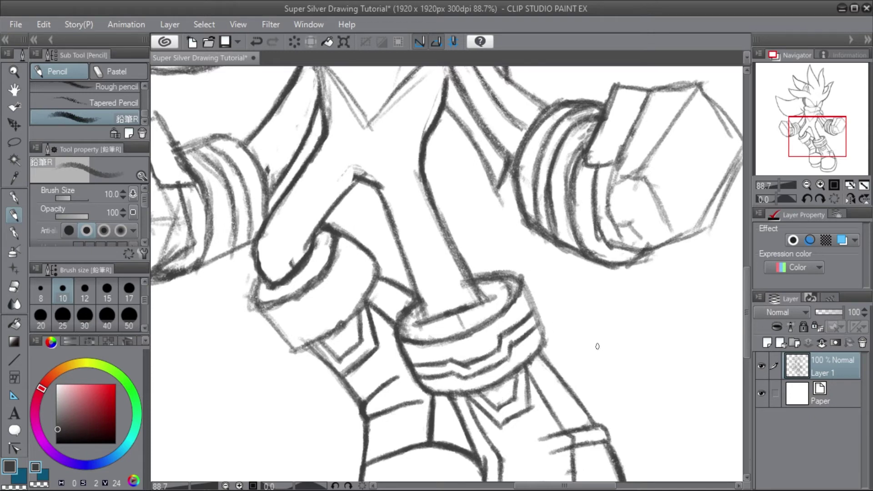
{"action": "left_click_drag", "start_coordinate": [518, 289], "coordinate": [501, 277]}
Darken the rim, side and lower outline of the rear boot's cuff with the pencil.
{"action": "mouse_move", "coordinate": [257, 283]}
{"action": "left_mouse_down"}
{"action": "mouse_move", "coordinate": [262, 309]}
{"action": "mouse_move", "coordinate": [259, 291]}
{"action": "mouse_move", "coordinate": [268, 284]}
{"action": "mouse_move", "coordinate": [272, 300]}
{"action": "mouse_move", "coordinate": [263, 308]}
{"action": "mouse_move", "coordinate": [311, 281]}
{"action": "left_mouse_up"}
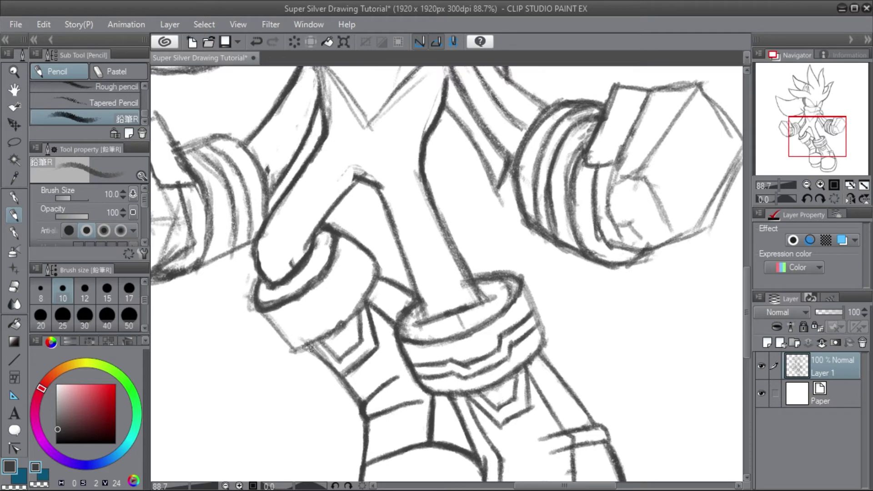
{"action": "mouse_move", "coordinate": [260, 311]}
{"action": "left_mouse_down"}
{"action": "mouse_move", "coordinate": [282, 338]}
{"action": "mouse_move", "coordinate": [266, 317]}
{"action": "mouse_move", "coordinate": [293, 345]}
{"action": "mouse_move", "coordinate": [276, 322]}
{"action": "mouse_move", "coordinate": [295, 338]}
{"action": "mouse_move", "coordinate": [288, 347]}
{"action": "mouse_move", "coordinate": [314, 344]}
{"action": "mouse_move", "coordinate": [350, 316]}
{"action": "mouse_move", "coordinate": [332, 325]}
{"action": "left_mouse_up"}
{"action": "left_click_drag", "start_coordinate": [241, 284], "coordinate": [246, 308]}
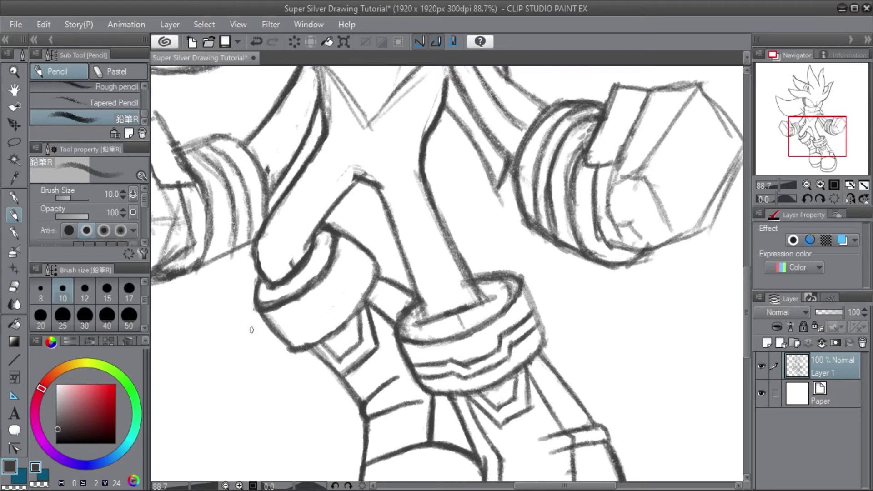
Draw the matching zigzag-notched double band around the rear boot's cuff.
{"action": "left_click_drag", "start_coordinate": [310, 343], "coordinate": [354, 307]}
{"action": "mouse_move", "coordinate": [357, 244]}
{"action": "left_mouse_down"}
{"action": "mouse_move", "coordinate": [324, 295]}
{"action": "mouse_move", "coordinate": [333, 289]}
{"action": "mouse_move", "coordinate": [333, 308]}
{"action": "mouse_move", "coordinate": [331, 292]}
{"action": "mouse_move", "coordinate": [330, 308]}
{"action": "mouse_move", "coordinate": [306, 330]}
{"action": "mouse_move", "coordinate": [320, 319]}
{"action": "mouse_move", "coordinate": [310, 312]}
{"action": "mouse_move", "coordinate": [308, 326]}
{"action": "mouse_move", "coordinate": [296, 320]}
{"action": "mouse_move", "coordinate": [275, 329]}
{"action": "mouse_move", "coordinate": [311, 320]}
{"action": "mouse_move", "coordinate": [286, 341]}
{"action": "mouse_move", "coordinate": [336, 315]}
{"action": "mouse_move", "coordinate": [331, 324]}
{"action": "mouse_move", "coordinate": [336, 257]}
{"action": "mouse_move", "coordinate": [338, 317]}
{"action": "mouse_move", "coordinate": [356, 273]}
{"action": "left_mouse_up"}
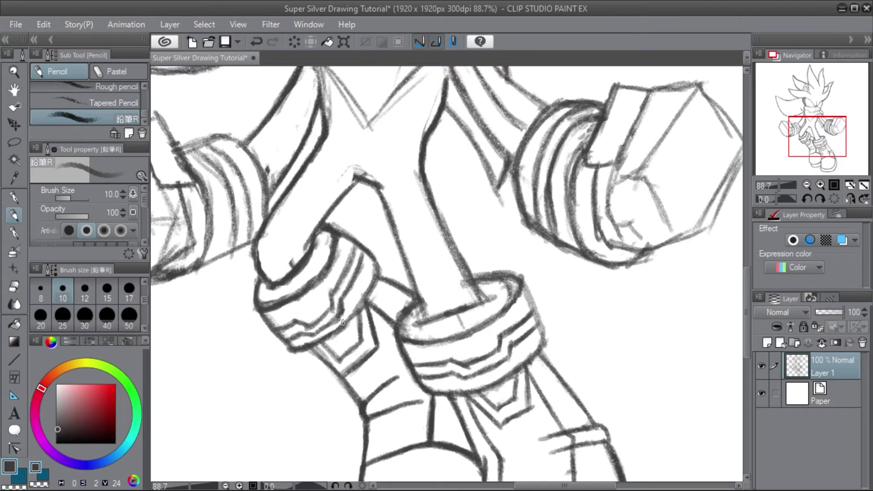
{"action": "left_click_drag", "start_coordinate": [342, 317], "coordinate": [325, 333]}
{"action": "key", "text": "ctrl+0"}
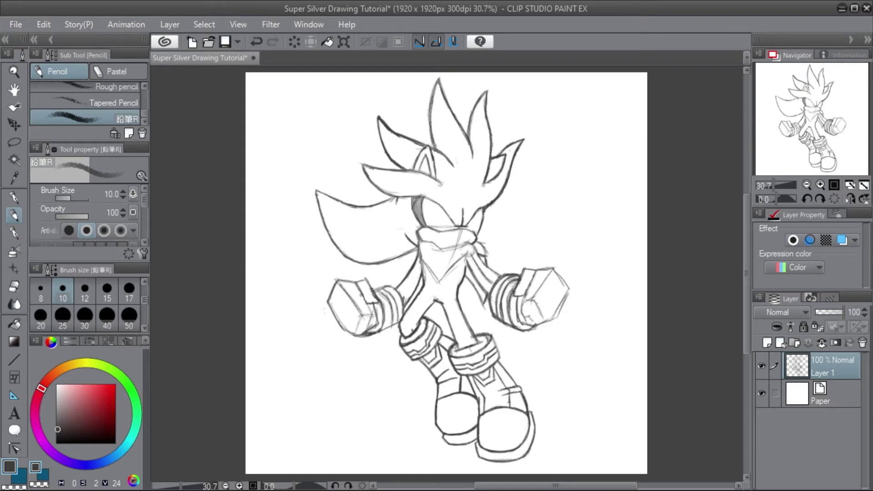
Sketch the line under the eyes, from the nose bridge to the far cheek and outward past the near cheek.
{"action": "scroll", "coordinate": [496, 337], "scroll_direction": "up", "scroll_amount": 3}
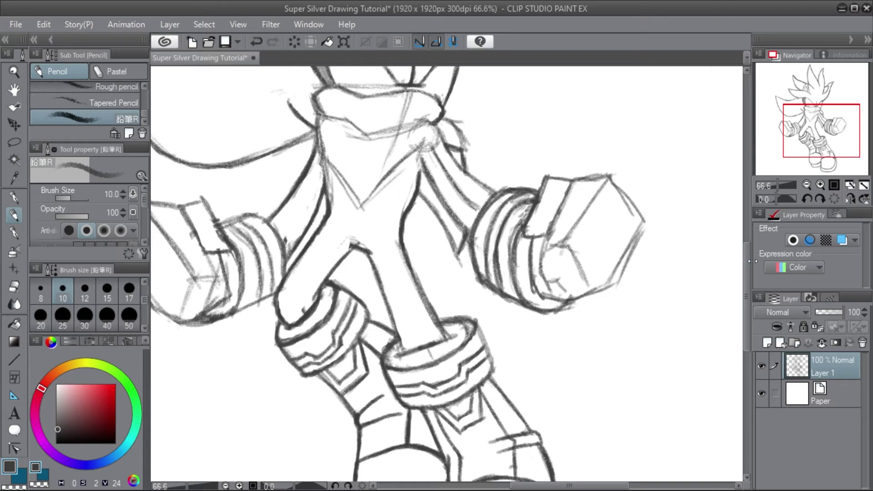
{"action": "left_click_drag", "start_coordinate": [745, 258], "coordinate": [736, 192]}
{"action": "scroll", "coordinate": [405, 245], "scroll_direction": "up", "scroll_amount": 2}
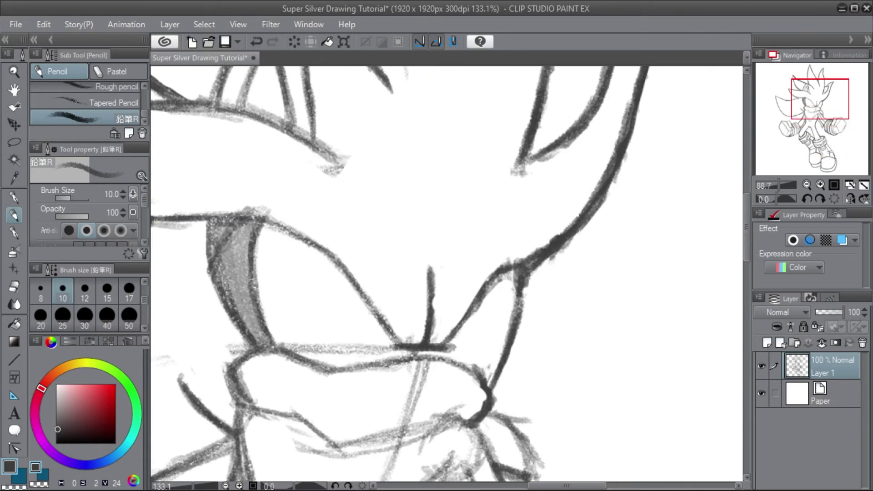
{"action": "scroll", "coordinate": [388, 373], "scroll_direction": "up", "scroll_amount": 1}
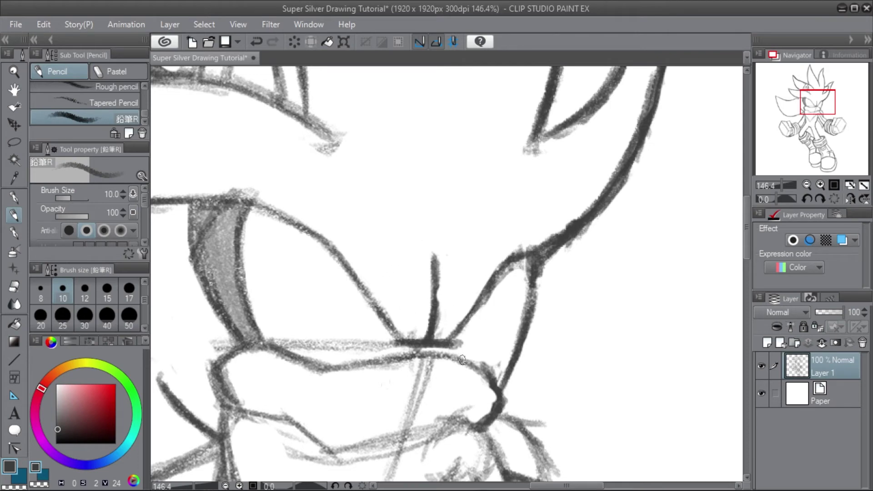
{"action": "mouse_move", "coordinate": [460, 347]}
{"action": "left_mouse_down"}
{"action": "mouse_move", "coordinate": [523, 376]}
{"action": "mouse_move", "coordinate": [522, 368]}
{"action": "left_mouse_up"}
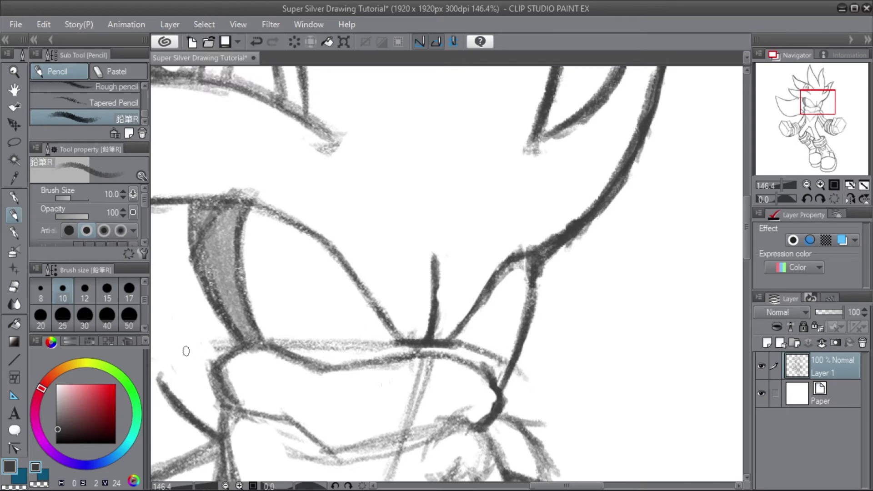
{"action": "left_click_drag", "start_coordinate": [190, 350], "coordinate": [281, 349]}
Draw the narrow iris of the larger near eye, fill in its dark pupil and strengthen the angry brow line above it.
{"action": "left_click_drag", "start_coordinate": [367, 302], "coordinate": [363, 339]}
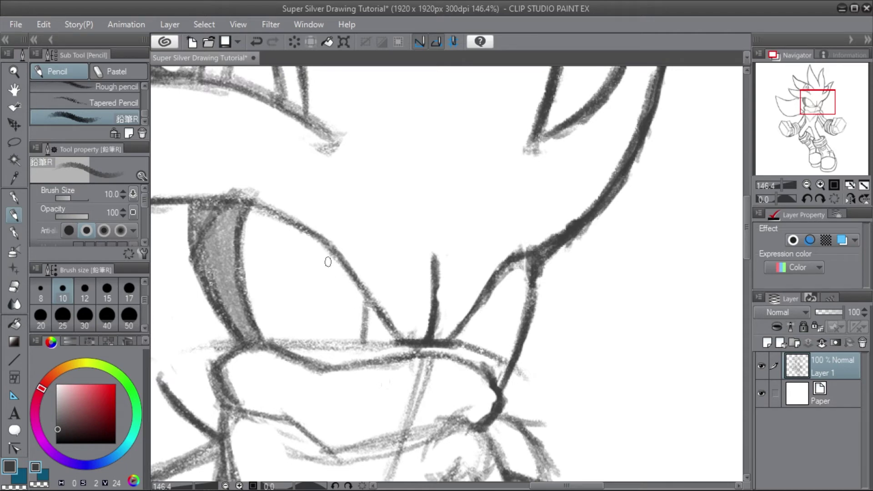
{"action": "mouse_move", "coordinate": [332, 256]}
{"action": "left_mouse_down"}
{"action": "mouse_move", "coordinate": [333, 333]}
{"action": "mouse_move", "coordinate": [326, 276]}
{"action": "mouse_move", "coordinate": [338, 331]}
{"action": "mouse_move", "coordinate": [328, 300]}
{"action": "mouse_move", "coordinate": [332, 320]}
{"action": "mouse_move", "coordinate": [346, 341]}
{"action": "mouse_move", "coordinate": [360, 342]}
{"action": "mouse_move", "coordinate": [329, 318]}
{"action": "mouse_move", "coordinate": [334, 225]}
{"action": "mouse_move", "coordinate": [355, 300]}
{"action": "mouse_move", "coordinate": [340, 265]}
{"action": "mouse_move", "coordinate": [351, 320]}
{"action": "mouse_move", "coordinate": [356, 287]}
{"action": "mouse_move", "coordinate": [352, 313]}
{"action": "mouse_move", "coordinate": [351, 296]}
{"action": "mouse_move", "coordinate": [349, 315]}
{"action": "left_mouse_up"}
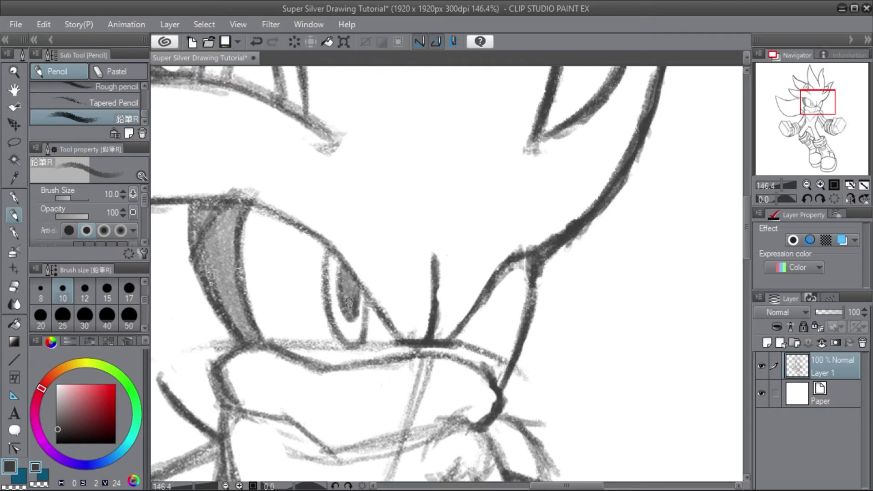
{"action": "left_click_drag", "start_coordinate": [331, 243], "coordinate": [386, 324]}
{"action": "mouse_move", "coordinate": [345, 271]}
{"action": "left_mouse_down"}
{"action": "mouse_move", "coordinate": [350, 303]}
{"action": "mouse_move", "coordinate": [341, 275]}
{"action": "mouse_move", "coordinate": [351, 300]}
{"action": "mouse_move", "coordinate": [353, 271]}
{"action": "left_mouse_up"}
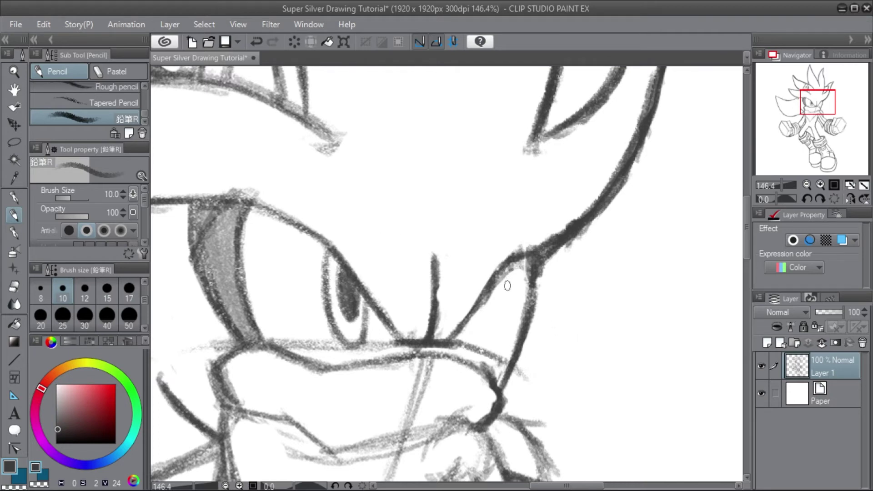
Draw the iris of the smaller far eye, fill in its dark pupil and darken its brow line.
{"action": "mouse_move", "coordinate": [479, 306]}
{"action": "left_mouse_down"}
{"action": "mouse_move", "coordinate": [480, 338]}
{"action": "mouse_move", "coordinate": [491, 351]}
{"action": "mouse_move", "coordinate": [504, 319]}
{"action": "mouse_move", "coordinate": [501, 335]}
{"action": "mouse_move", "coordinate": [503, 270]}
{"action": "mouse_move", "coordinate": [475, 324]}
{"action": "mouse_move", "coordinate": [482, 346]}
{"action": "mouse_move", "coordinate": [473, 315]}
{"action": "left_mouse_up"}
{"action": "mouse_move", "coordinate": [473, 315]}
{"action": "left_mouse_down"}
{"action": "mouse_move", "coordinate": [480, 344]}
{"action": "mouse_move", "coordinate": [498, 345]}
{"action": "mouse_move", "coordinate": [471, 303]}
{"action": "mouse_move", "coordinate": [500, 268]}
{"action": "left_mouse_up"}
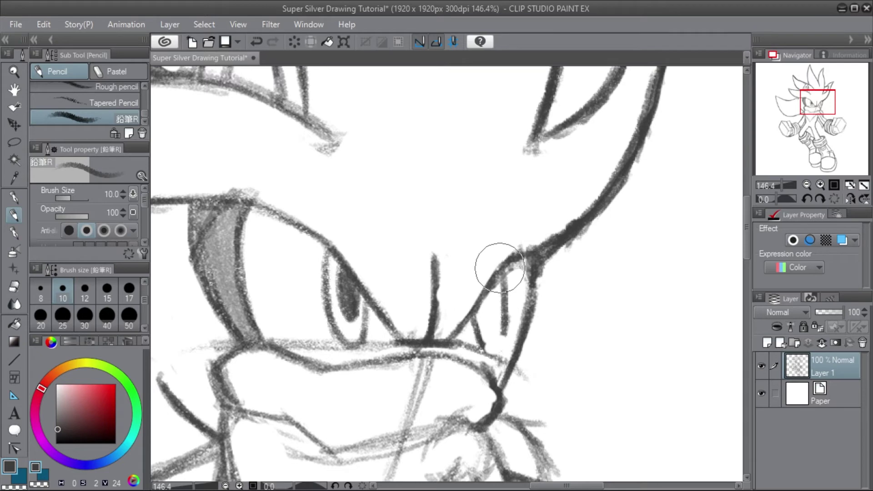
{"action": "mouse_move", "coordinate": [482, 335]}
{"action": "left_mouse_down"}
{"action": "mouse_move", "coordinate": [499, 326]}
{"action": "mouse_move", "coordinate": [493, 348]}
{"action": "mouse_move", "coordinate": [502, 308]}
{"action": "mouse_move", "coordinate": [500, 335]}
{"action": "mouse_move", "coordinate": [499, 293]}
{"action": "mouse_move", "coordinate": [482, 313]}
{"action": "mouse_move", "coordinate": [484, 305]}
{"action": "mouse_move", "coordinate": [489, 319]}
{"action": "mouse_move", "coordinate": [483, 308]}
{"action": "mouse_move", "coordinate": [490, 316]}
{"action": "mouse_move", "coordinate": [492, 287]}
{"action": "mouse_move", "coordinate": [483, 309]}
{"action": "mouse_move", "coordinate": [515, 242]}
{"action": "left_mouse_up"}
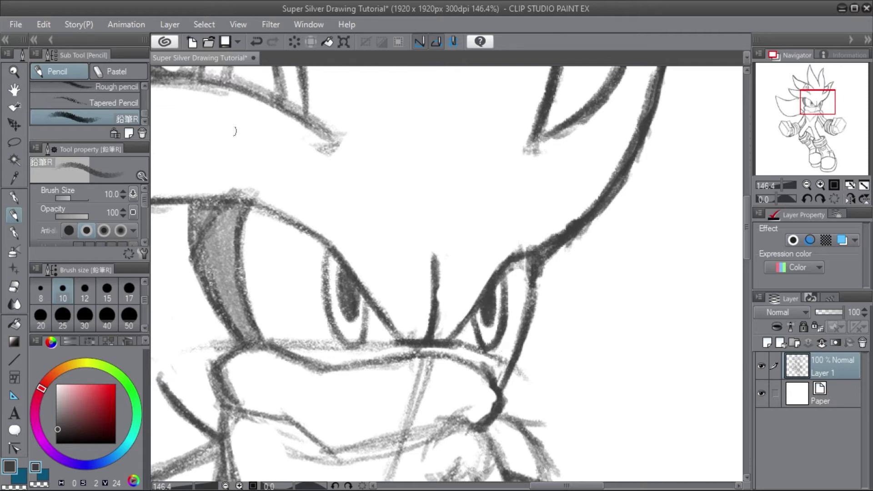
Add a small oval white highlight to the near eye's pupil and outline its edge.
{"action": "scroll", "coordinate": [391, 310], "scroll_direction": "up", "scroll_amount": 1}
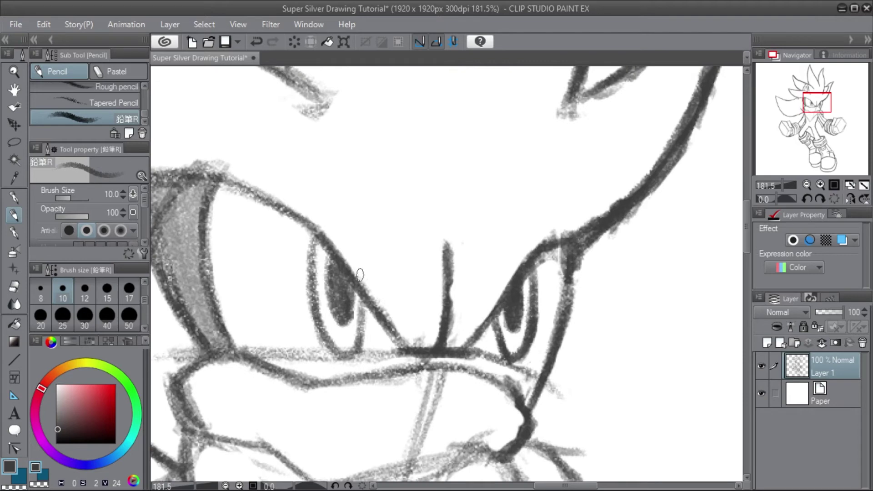
{"action": "left_click", "coordinate": [335, 276]}
{"action": "left_click_drag", "start_coordinate": [335, 273], "coordinate": [342, 283]}
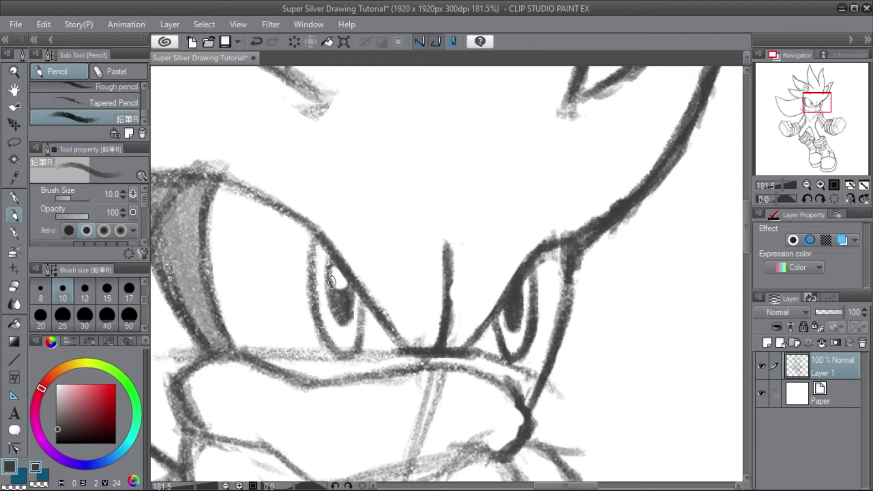
{"action": "left_click_drag", "start_coordinate": [326, 259], "coordinate": [330, 291]}
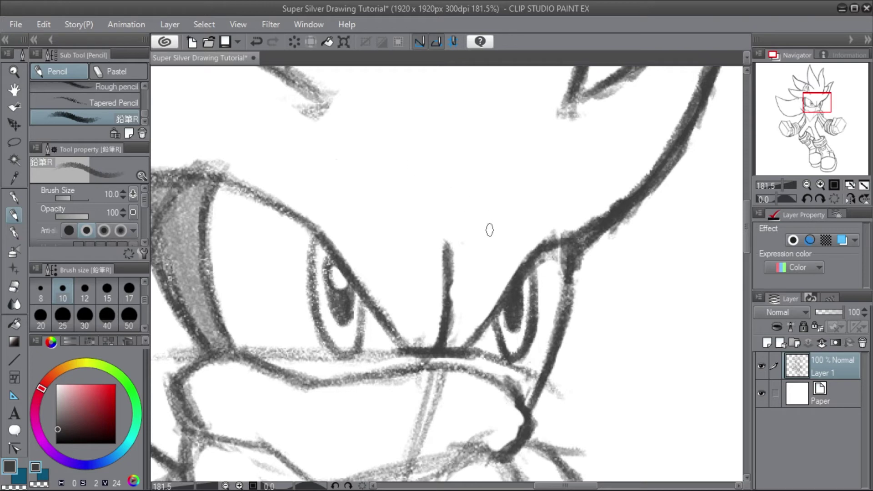
Undo the last marks, then erase a small round highlight in the far eye's pupil with the Hard eraser at size 25.
{"action": "key", "text": "ctrl+z"}
{"action": "key", "text": "ctrl+z"}
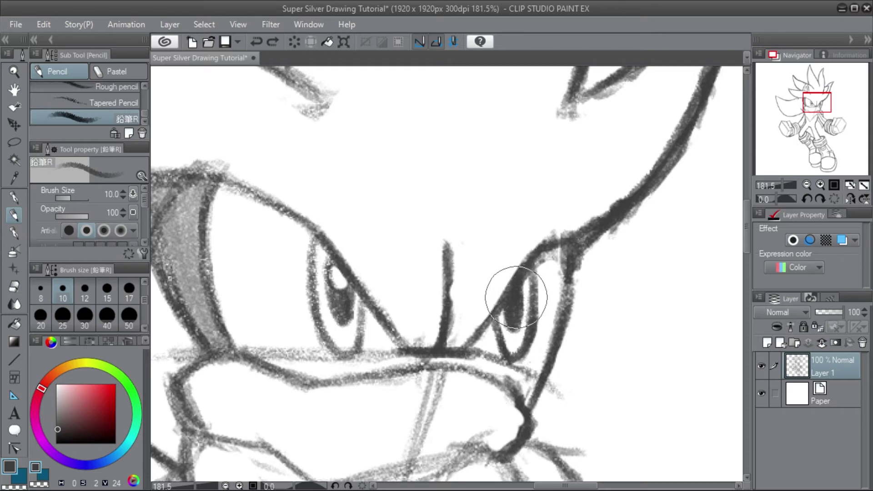
{"action": "left_click", "coordinate": [14, 286]}
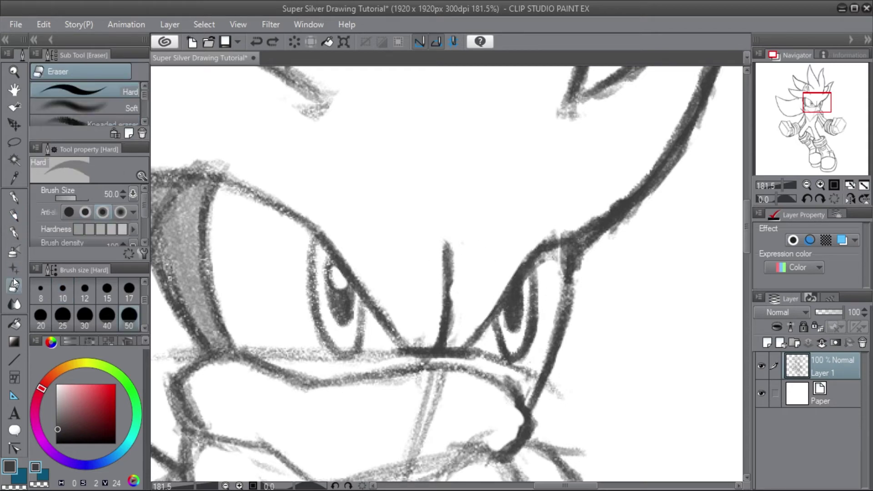
{"action": "left_click", "coordinate": [63, 318]}
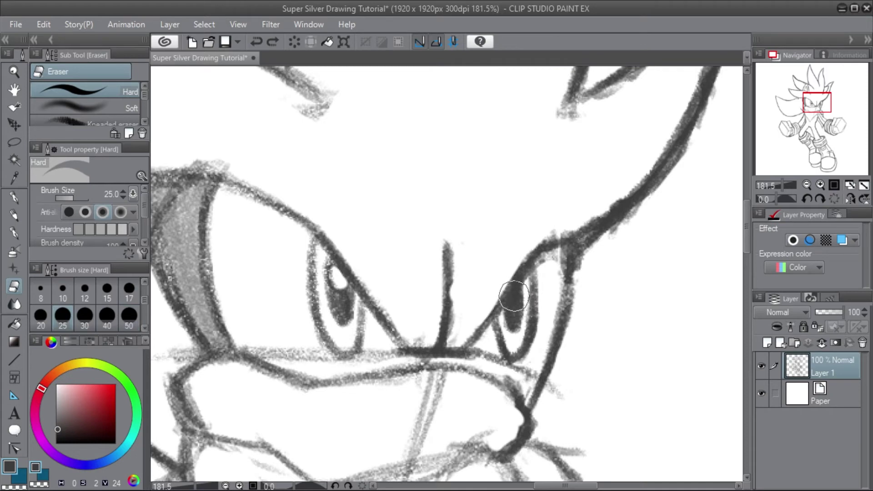
{"action": "left_click", "coordinate": [515, 297]}
{"action": "left_click", "coordinate": [514, 297]}
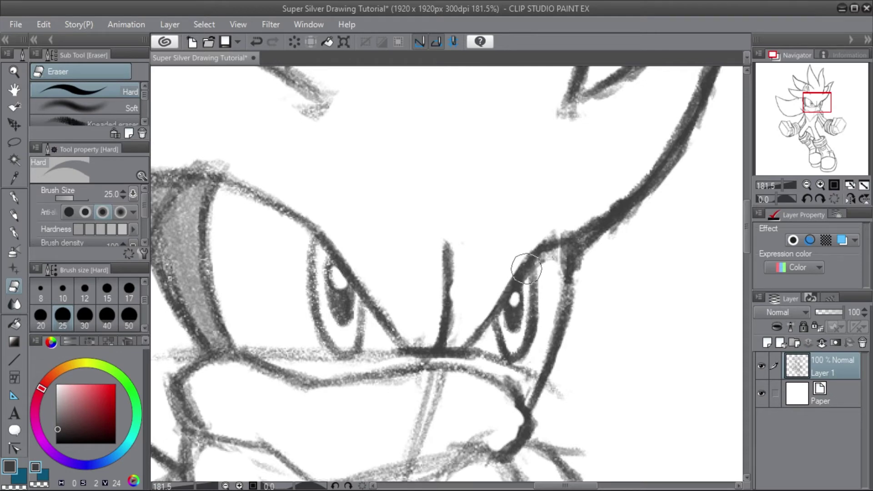
{"action": "left_click", "coordinate": [504, 303]}
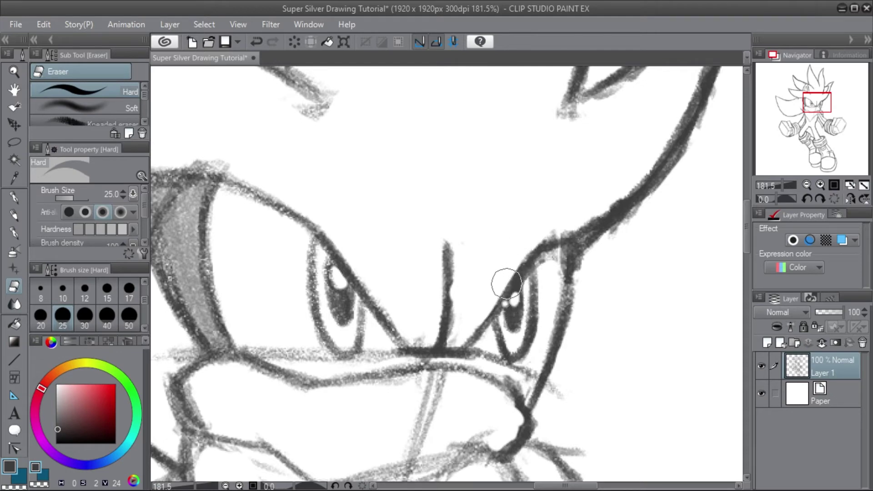
Refine the edge of the far eye's pupil highlight with the size 10 pencil.
{"action": "left_click", "coordinate": [12, 214]}
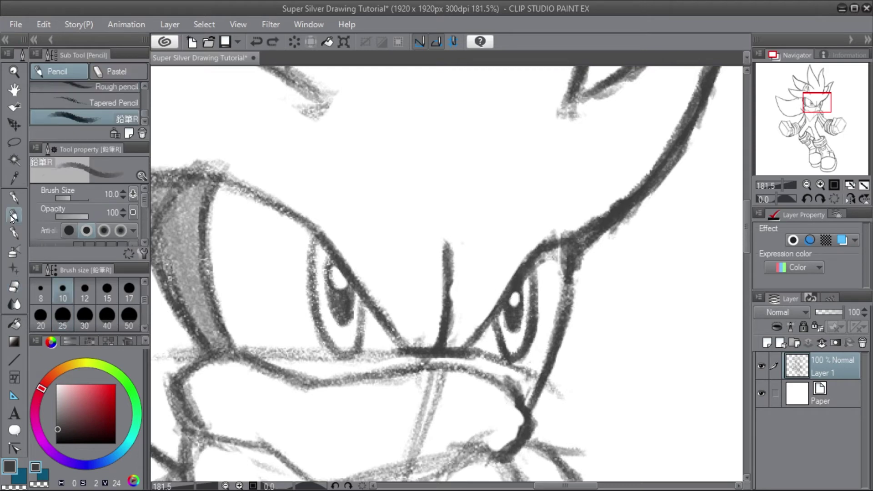
{"action": "mouse_move", "coordinate": [507, 299]}
{"action": "left_mouse_down"}
{"action": "mouse_move", "coordinate": [513, 287]}
{"action": "mouse_move", "coordinate": [505, 300]}
{"action": "left_mouse_up"}
{"action": "key", "text": "ctrl+z"}
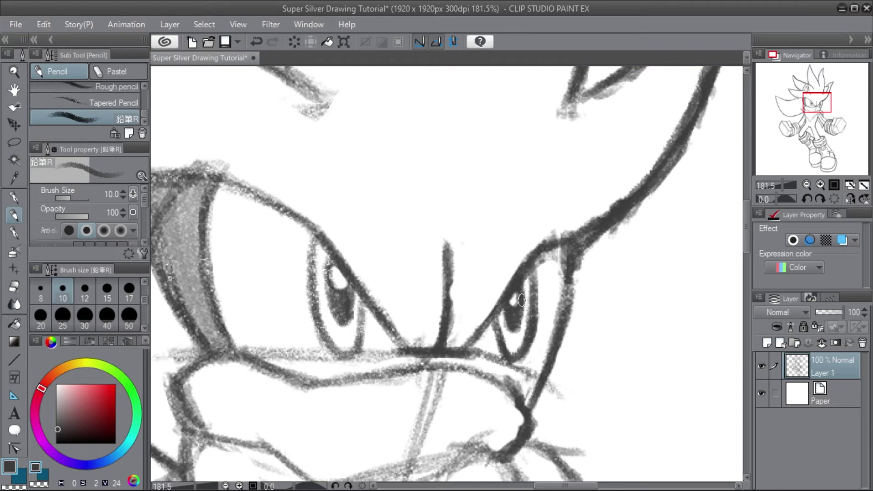
{"action": "key", "text": "ctrl+0"}
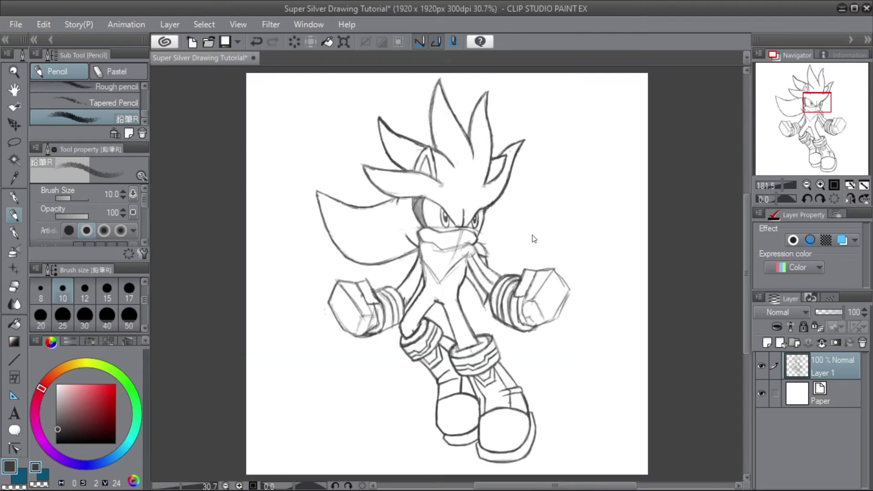
{"action": "scroll", "coordinate": [438, 196], "scroll_direction": "up", "scroll_amount": 5}
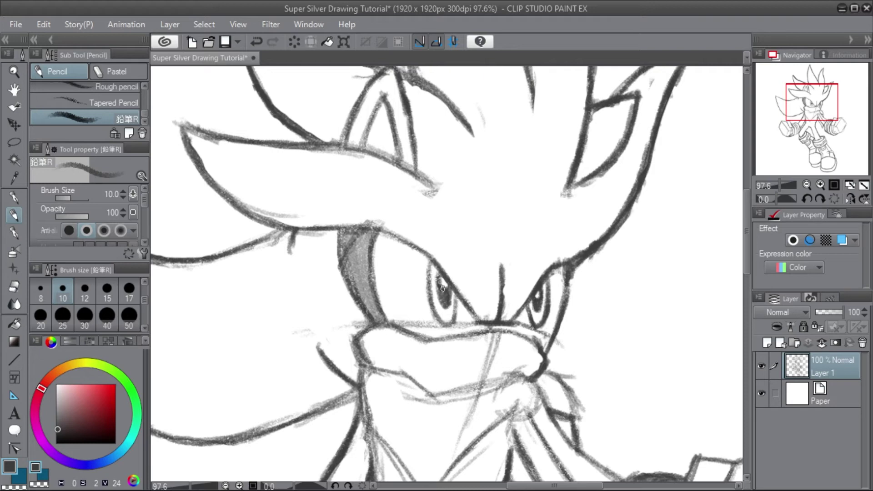
{"action": "scroll", "coordinate": [510, 267], "scroll_direction": "up", "scroll_amount": 2}
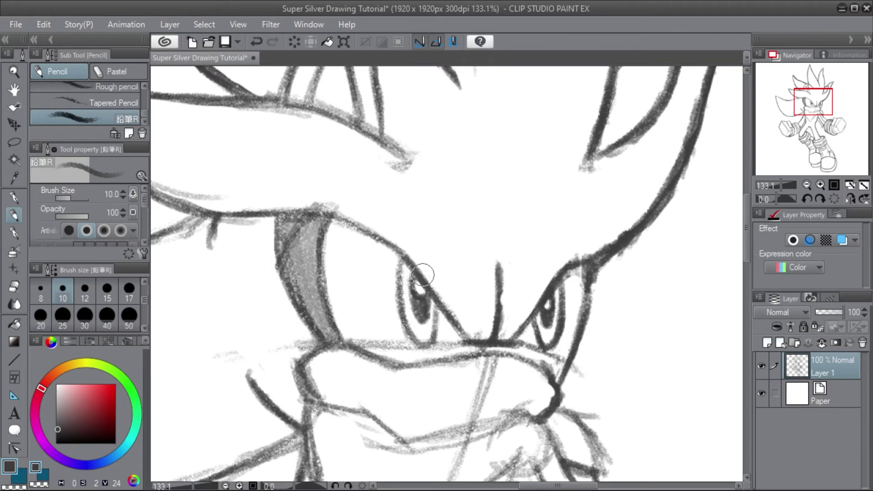
{"action": "key", "text": "ctrl+0"}
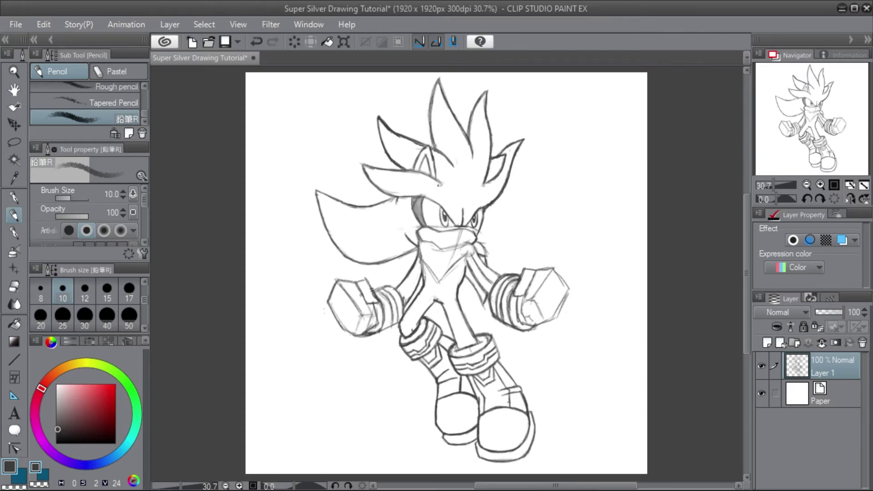
Outline a pointed nose extending from below the brow crease over the far side of the muzzle.
{"action": "scroll", "coordinate": [430, 213], "scroll_direction": "up", "scroll_amount": 5}
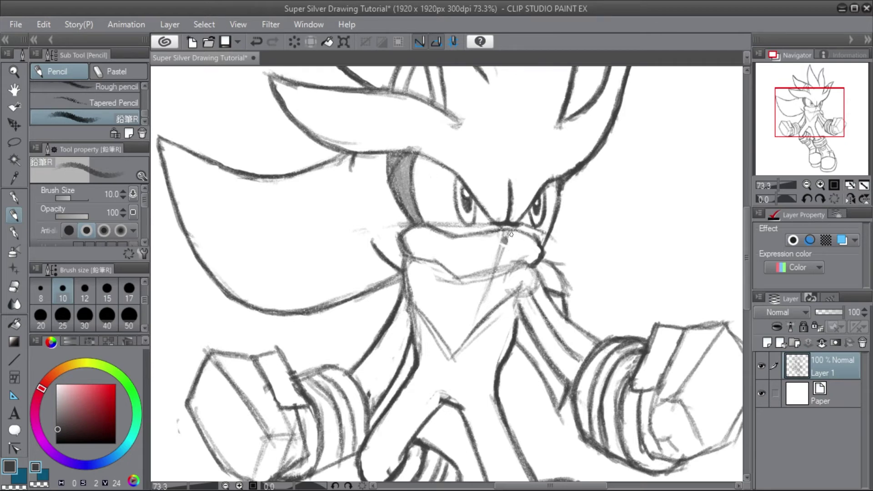
{"action": "mouse_move", "coordinate": [504, 238]}
{"action": "left_mouse_down"}
{"action": "mouse_move", "coordinate": [549, 236]}
{"action": "mouse_move", "coordinate": [516, 229]}
{"action": "mouse_move", "coordinate": [524, 223]}
{"action": "mouse_move", "coordinate": [563, 234]}
{"action": "left_mouse_up"}
{"action": "mouse_move", "coordinate": [561, 188]}
{"action": "left_mouse_down"}
{"action": "mouse_move", "coordinate": [558, 207]}
{"action": "mouse_move", "coordinate": [560, 186]}
{"action": "left_mouse_up"}
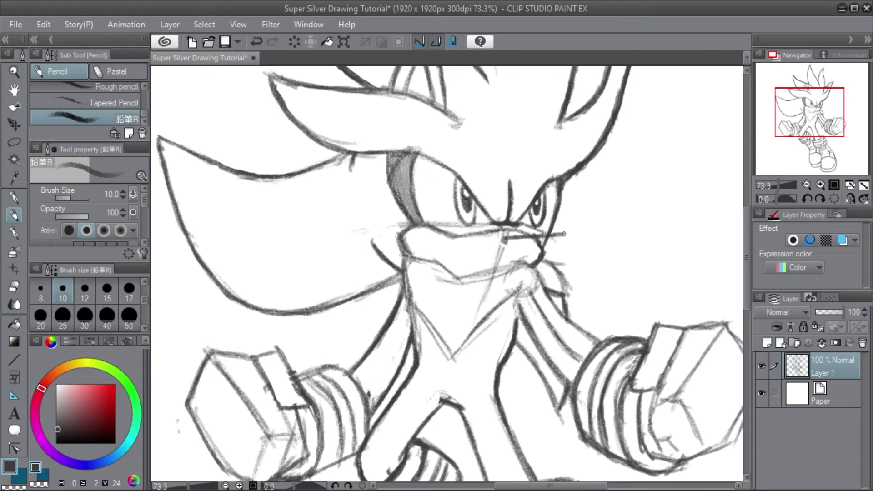
{"action": "mouse_move", "coordinate": [563, 234]}
{"action": "left_mouse_down"}
{"action": "mouse_move", "coordinate": [566, 247]}
{"action": "mouse_move", "coordinate": [544, 253]}
{"action": "left_mouse_up"}
{"action": "left_click_drag", "start_coordinate": [505, 241], "coordinate": [540, 252]}
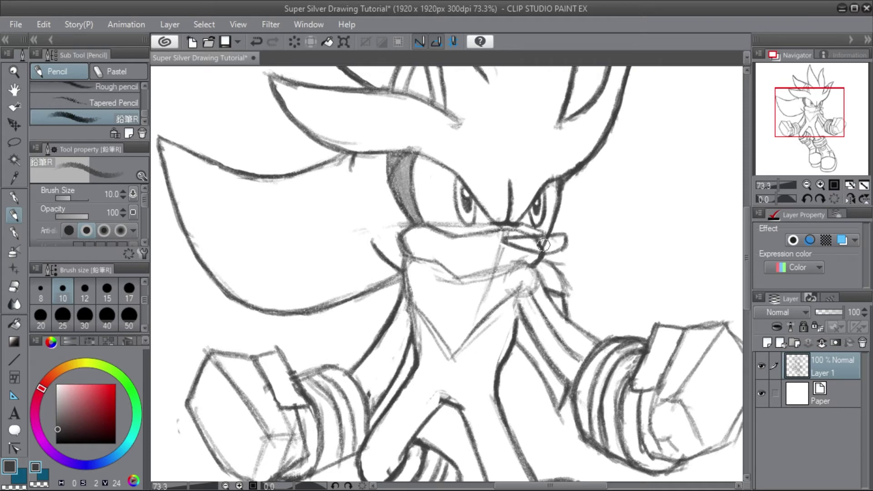
Shade the nose with the pencil, leaving a small white highlight on its upper side.
{"action": "mouse_move", "coordinate": [543, 244]}
{"action": "left_mouse_down"}
{"action": "mouse_move", "coordinate": [527, 244]}
{"action": "mouse_move", "coordinate": [556, 241]}
{"action": "left_mouse_up"}
{"action": "mouse_move", "coordinate": [537, 244]}
{"action": "left_mouse_down"}
{"action": "mouse_move", "coordinate": [557, 240]}
{"action": "mouse_move", "coordinate": [536, 238]}
{"action": "left_mouse_up"}
{"action": "mouse_move", "coordinate": [524, 243]}
{"action": "left_mouse_down"}
{"action": "mouse_move", "coordinate": [509, 243]}
{"action": "mouse_move", "coordinate": [552, 250]}
{"action": "mouse_move", "coordinate": [561, 238]}
{"action": "left_mouse_up"}
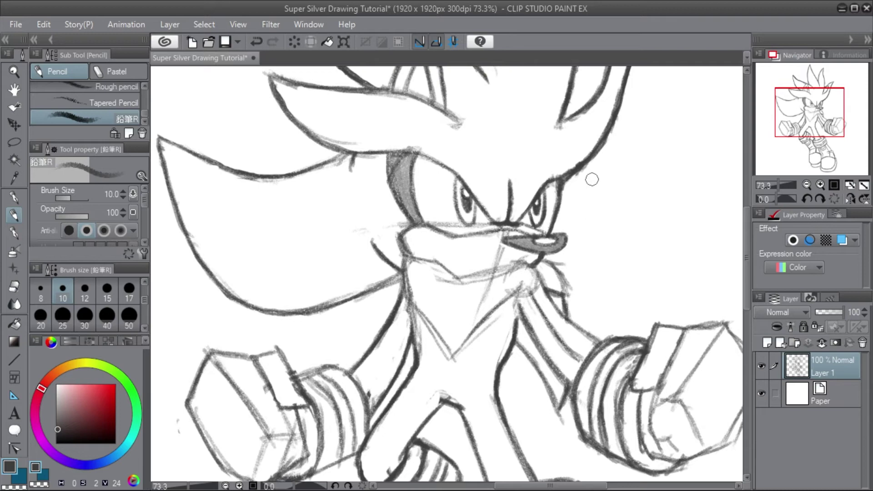
{"action": "key", "text": "ctrl+0"}
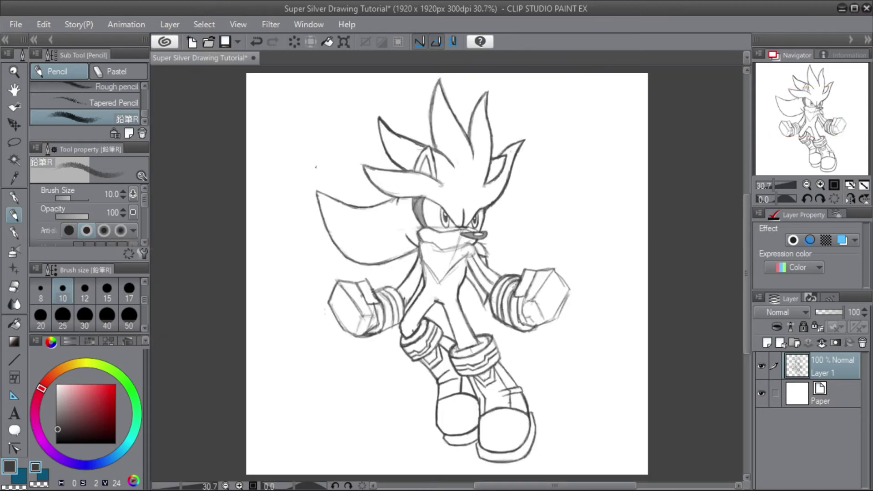
{"action": "scroll", "coordinate": [316, 167], "scroll_direction": "up", "scroll_amount": 3}
{"action": "scroll", "coordinate": [540, 253], "scroll_direction": "up", "scroll_amount": 1}
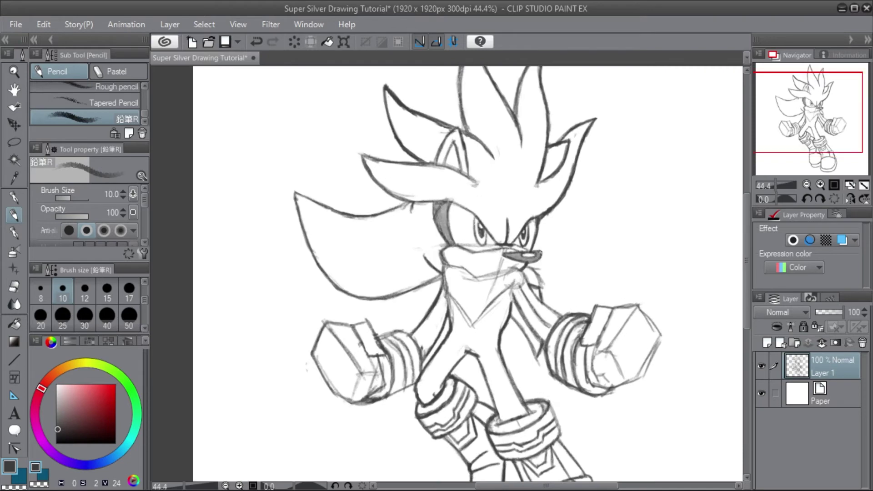
Draw jagged fur tufts under the muzzle and down the near side of the chest fur.
{"action": "scroll", "coordinate": [481, 214], "scroll_direction": "up", "scroll_amount": 3}
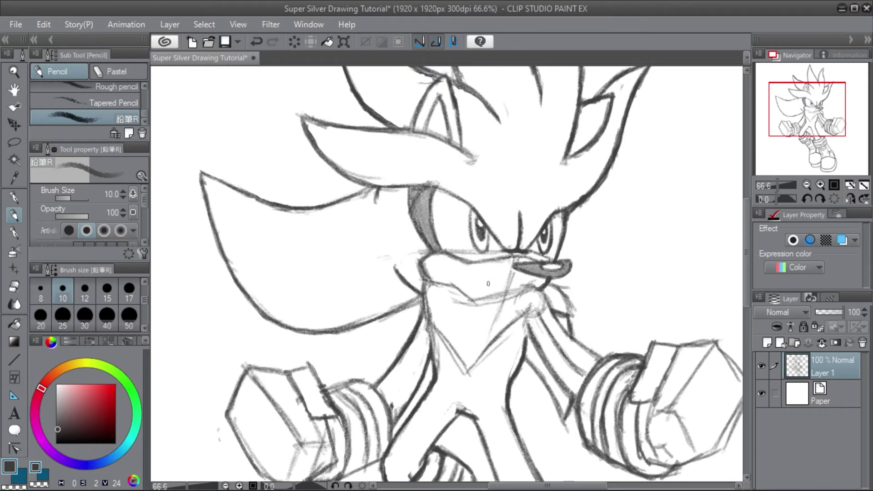
{"action": "left_click_drag", "start_coordinate": [480, 300], "coordinate": [457, 311]}
{"action": "left_click_drag", "start_coordinate": [451, 279], "coordinate": [452, 292]}
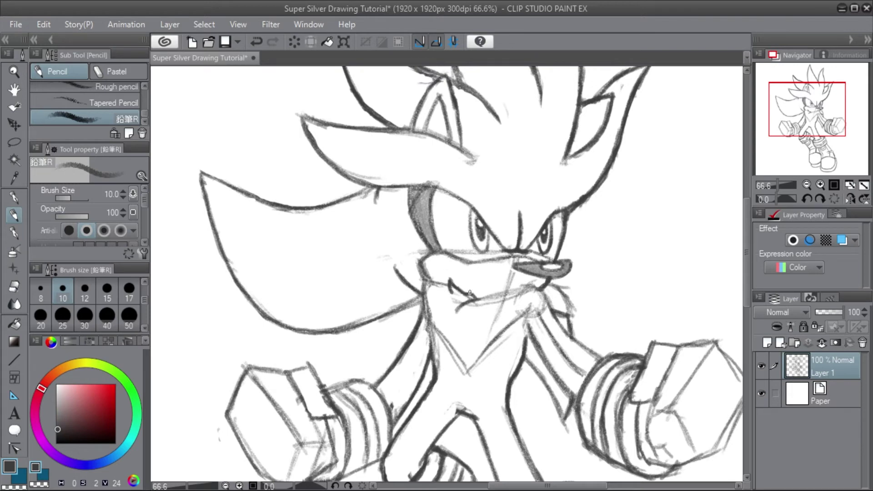
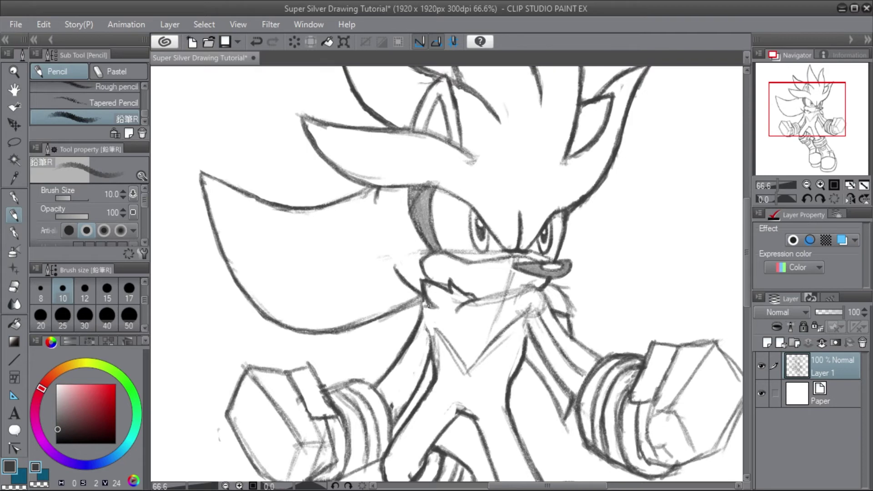
{"action": "left_click_drag", "start_coordinate": [425, 307], "coordinate": [448, 339]}
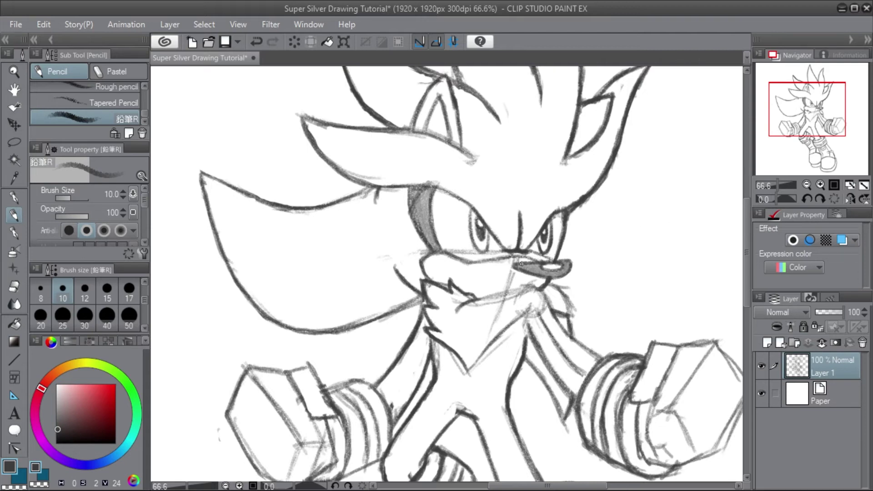
Extend the collar fur line beneath the muzzle to the far side and add spiky fur tufts behind the far shoulder.
{"action": "left_click_drag", "start_coordinate": [475, 300], "coordinate": [497, 296]}
{"action": "mouse_move", "coordinate": [526, 291]}
{"action": "left_mouse_down"}
{"action": "mouse_move", "coordinate": [558, 294]}
{"action": "mouse_move", "coordinate": [562, 283]}
{"action": "mouse_move", "coordinate": [553, 297]}
{"action": "mouse_move", "coordinate": [560, 284]}
{"action": "mouse_move", "coordinate": [571, 304]}
{"action": "left_mouse_up"}
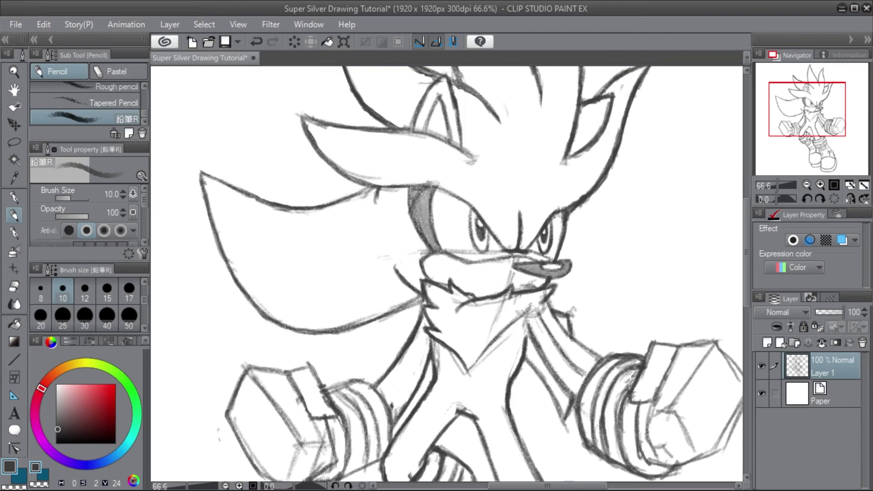
{"action": "left_click_drag", "start_coordinate": [550, 295], "coordinate": [582, 299]}
{"action": "left_click_drag", "start_coordinate": [581, 297], "coordinate": [566, 311]}
{"action": "mouse_move", "coordinate": [581, 296]}
{"action": "left_mouse_down"}
{"action": "mouse_move", "coordinate": [568, 310]}
{"action": "mouse_move", "coordinate": [579, 298]}
{"action": "left_mouse_up"}
{"action": "key", "text": "ctrl+0"}
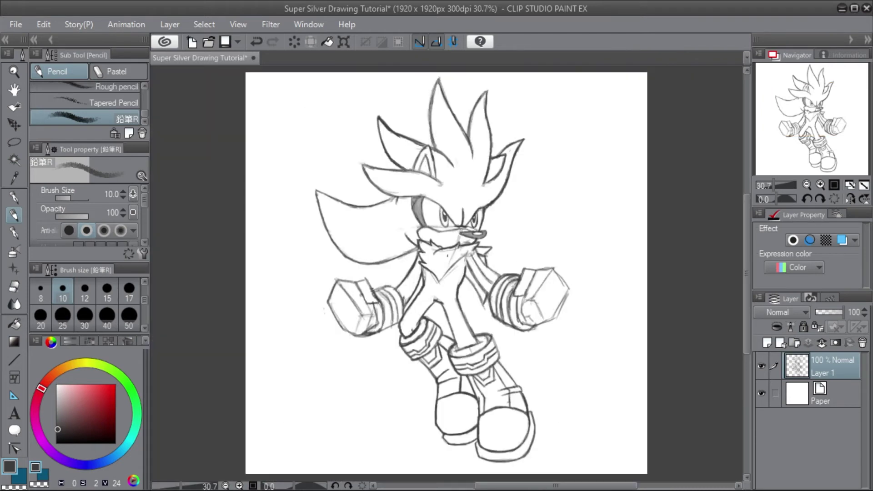
Lasso the far arm with its cuff and fist and nudge it slightly downward beneath the shoulder fur.
{"action": "scroll", "coordinate": [436, 315], "scroll_direction": "up", "scroll_amount": 2}
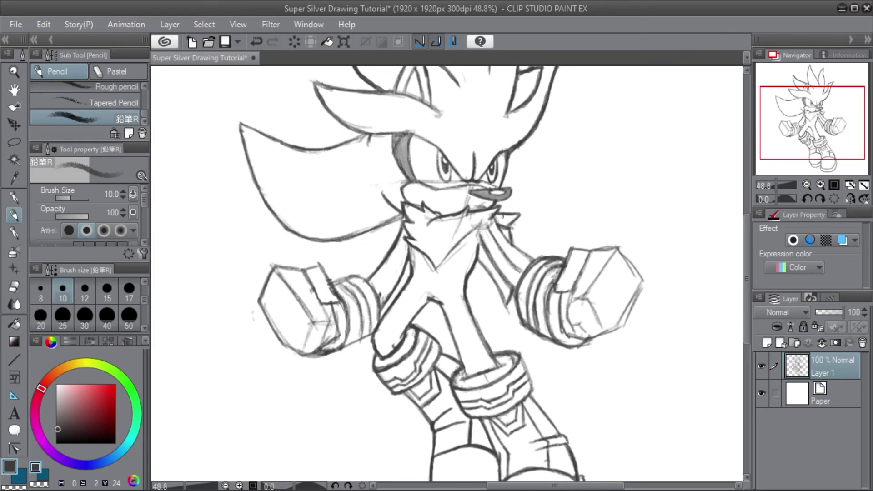
{"action": "left_click", "coordinate": [13, 142]}
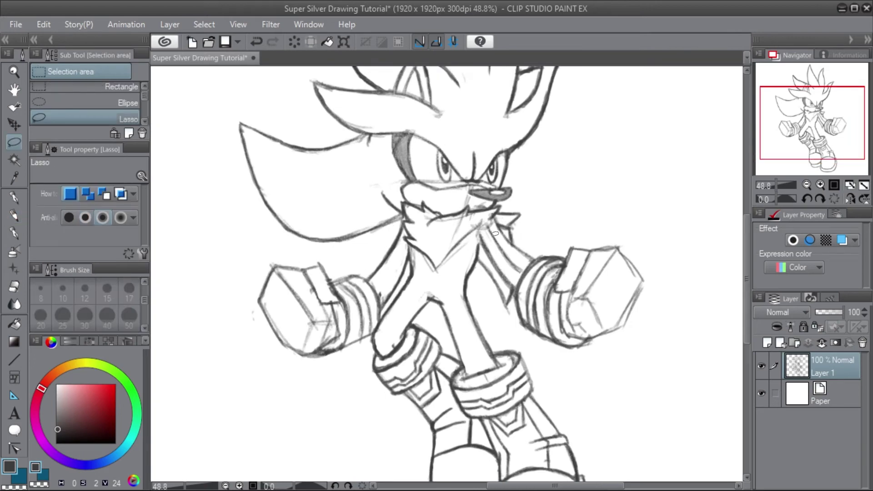
{"action": "mouse_move", "coordinate": [633, 370]}
{"action": "left_mouse_down"}
{"action": "mouse_move", "coordinate": [658, 221]}
{"action": "mouse_move", "coordinate": [569, 212]}
{"action": "mouse_move", "coordinate": [526, 242]}
{"action": "mouse_move", "coordinate": [499, 218]}
{"action": "left_mouse_up"}
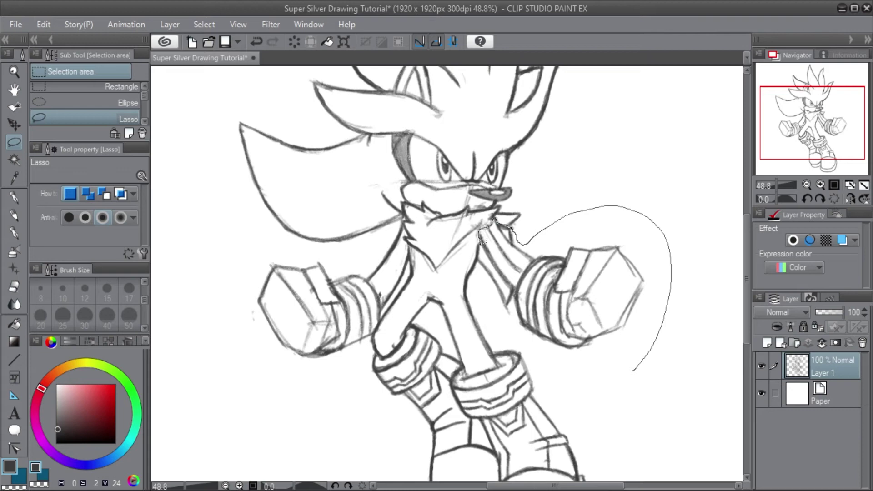
{"action": "left_click_drag", "start_coordinate": [483, 241], "coordinate": [505, 277]}
{"action": "mouse_move", "coordinate": [517, 312]}
{"action": "left_mouse_down"}
{"action": "mouse_move", "coordinate": [636, 380]}
{"action": "mouse_move", "coordinate": [659, 364]}
{"action": "left_mouse_up"}
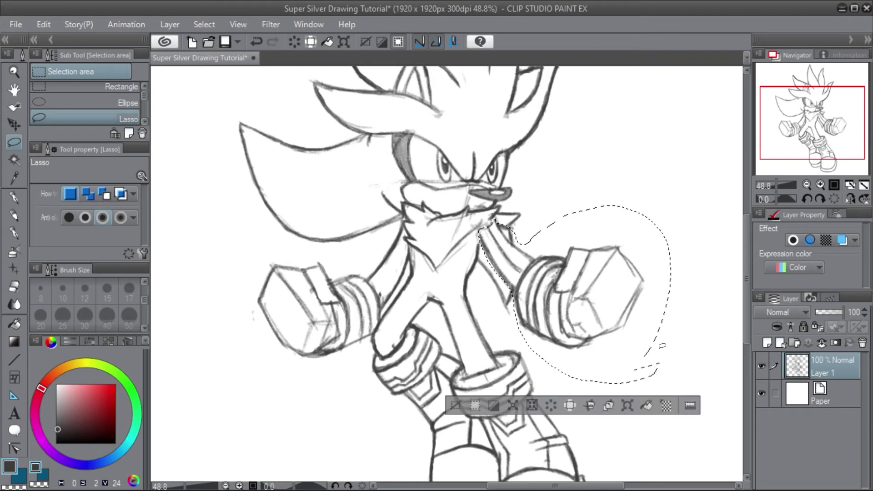
{"action": "left_click", "coordinate": [627, 406]}
{"action": "key", "text": "Down"}
{"action": "key", "text": "Down"}
{"action": "key", "text": "Down"}
{"action": "key", "text": "Down"}
{"action": "key", "text": "Down"}
{"action": "key", "text": "Down"}
{"action": "key", "text": "Down"}
{"action": "key", "text": "Down"}
{"action": "key", "text": "Down"}
{"action": "key", "text": "Down"}
{"action": "key", "text": "Down"}
{"action": "key", "text": "Down"}
{"action": "key", "text": "Down"}
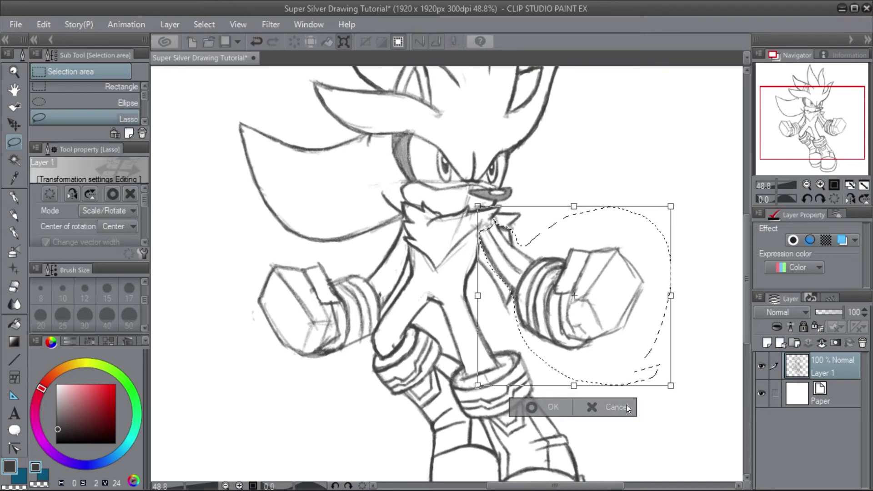
{"action": "key", "text": "Right"}
{"action": "key", "text": "Right"}
{"action": "key", "text": "Right"}
{"action": "key", "text": "Right"}
{"action": "key", "text": "Right"}
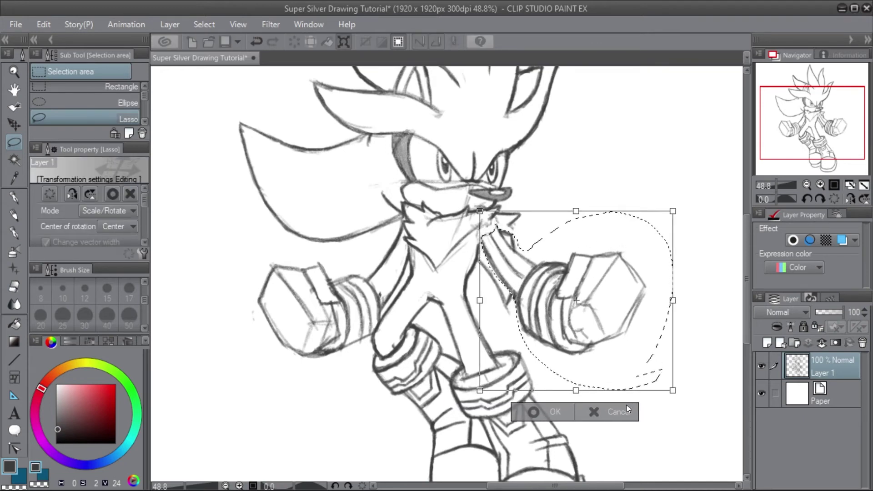
{"action": "key", "text": "Up"}
{"action": "key", "text": "Left"}
{"action": "key", "text": "Left"}
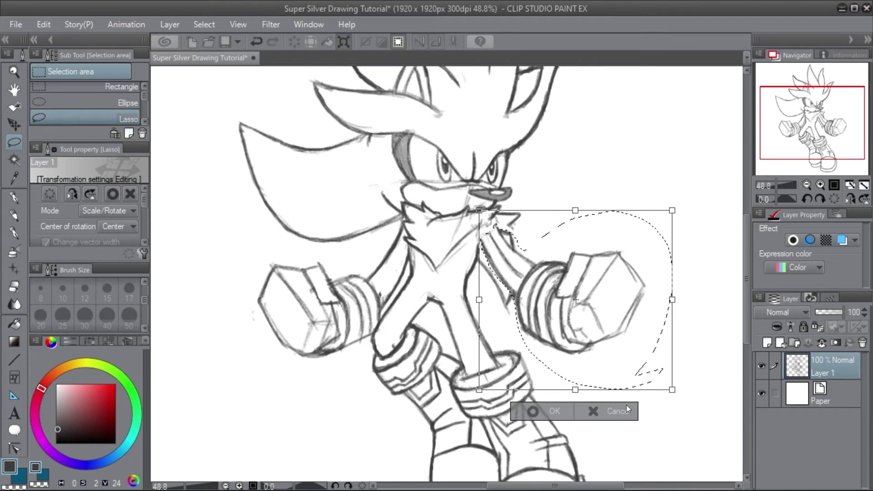
{"action": "key", "text": "Down"}
{"action": "key", "text": "Down"}
{"action": "key", "text": "Down"}
{"action": "key", "text": "Down"}
{"action": "key", "text": "Down"}
{"action": "key", "text": "Down"}
{"action": "key", "text": "Down"}
{"action": "key", "text": "Down"}
{"action": "key", "text": "Down"}
{"action": "key", "text": "Down"}
{"action": "key", "text": "Down"}
{"action": "key", "text": "Down"}
{"action": "key", "text": "Down"}
{"action": "key", "text": "Down"}
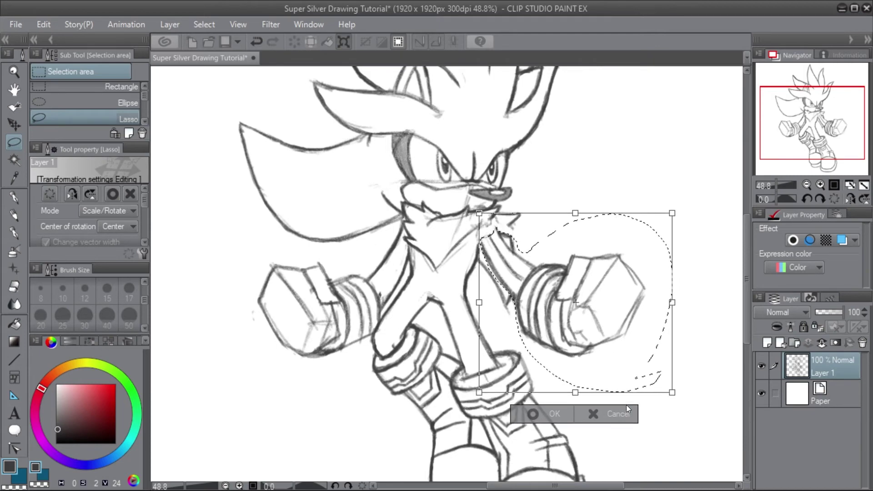
{"action": "key", "text": "Up"}
{"action": "key", "text": "Up"}
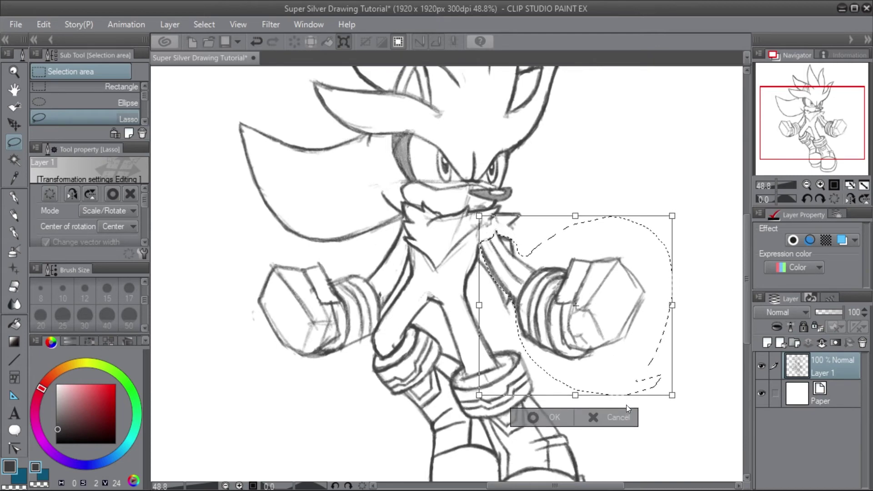
{"action": "key", "text": "Up"}
{"action": "key", "text": "Up"}
{"action": "key", "text": "Up"}
{"action": "key", "text": "Up"}
{"action": "key", "text": "Up"}
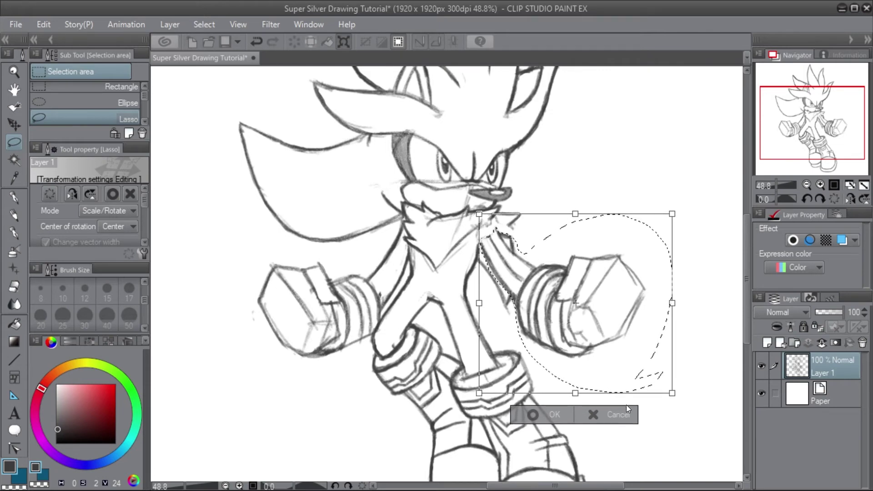
{"action": "key", "text": "Up"}
{"action": "key", "text": "Up"}
{"action": "key", "text": "Up"}
{"action": "key", "text": "Up"}
{"action": "key", "text": "Left"}
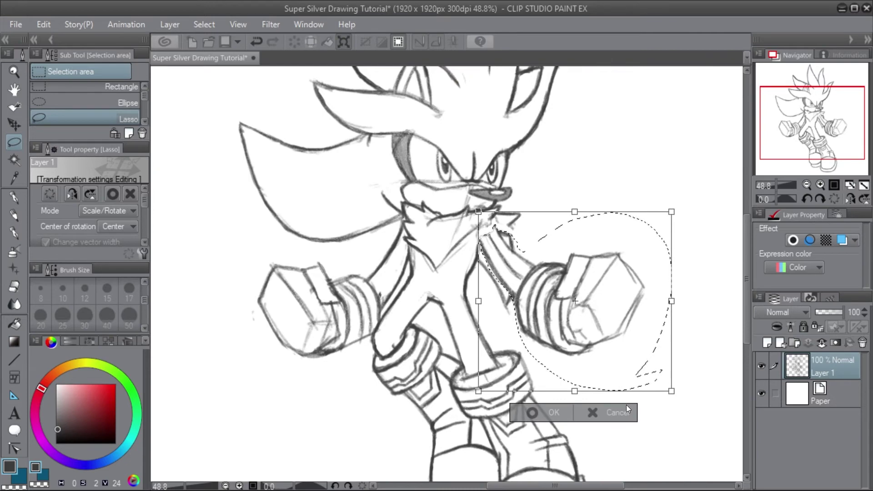
{"action": "key", "text": "Left"}
{"action": "key", "text": "Left"}
{"action": "key", "text": "Left"}
{"action": "key", "text": "Left"}
{"action": "key", "text": "Left"}
{"action": "key", "text": "Up"}
{"action": "key", "text": "Up"}
{"action": "key", "text": "Up"}
{"action": "key", "text": "Up"}
{"action": "key", "text": "Up"}
{"action": "key", "text": "Up"}
{"action": "key", "text": "Up"}
{"action": "key", "text": "Up"}
{"action": "key", "text": "Up"}
{"action": "key", "text": "Up"}
{"action": "key", "text": "Up"}
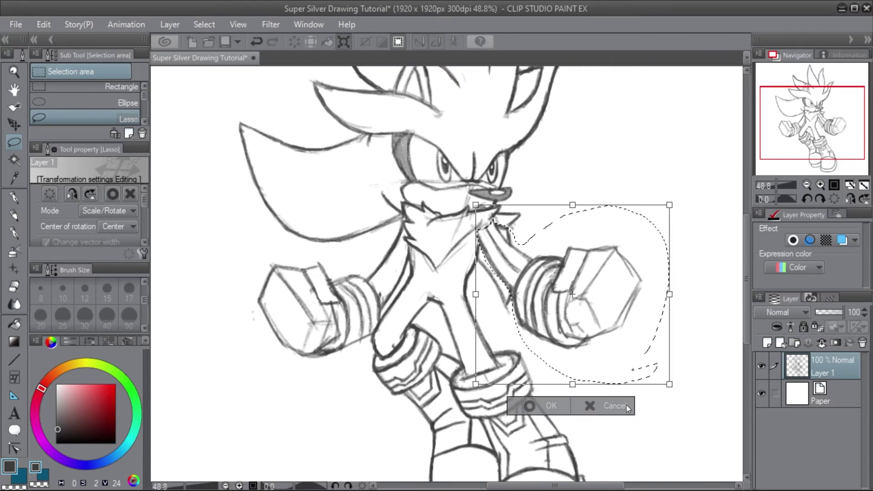
{"action": "key", "text": "Down"}
{"action": "key", "text": "Down"}
{"action": "key", "text": "Down"}
{"action": "key", "text": "Down"}
{"action": "key", "text": "Down"}
{"action": "key", "text": "Down"}
{"action": "key", "text": "Down"}
{"action": "key", "text": "Down"}
{"action": "key", "text": "Down"}
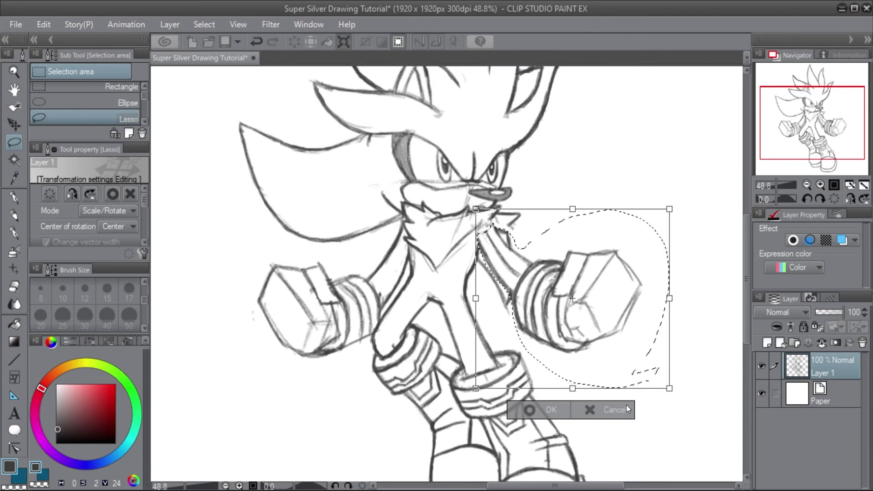
{"action": "key", "text": "Right"}
{"action": "key", "text": "Right"}
{"action": "key", "text": "Right"}
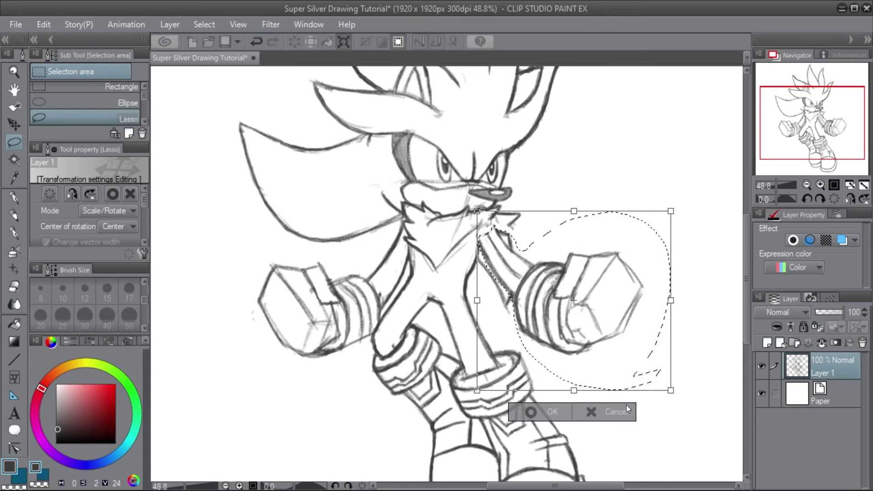
{"action": "key", "text": "Down"}
{"action": "key", "text": "Down"}
{"action": "key", "text": "Down"}
{"action": "key", "text": "Down"}
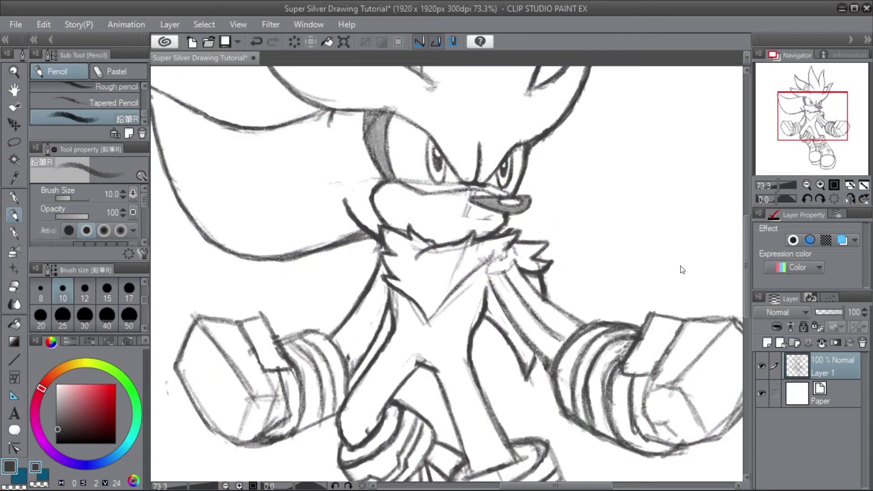
Draw the line across the top of the far shoulder and a fur tuft on the far side of the chest.
{"action": "key", "text": "ctrl+0"}
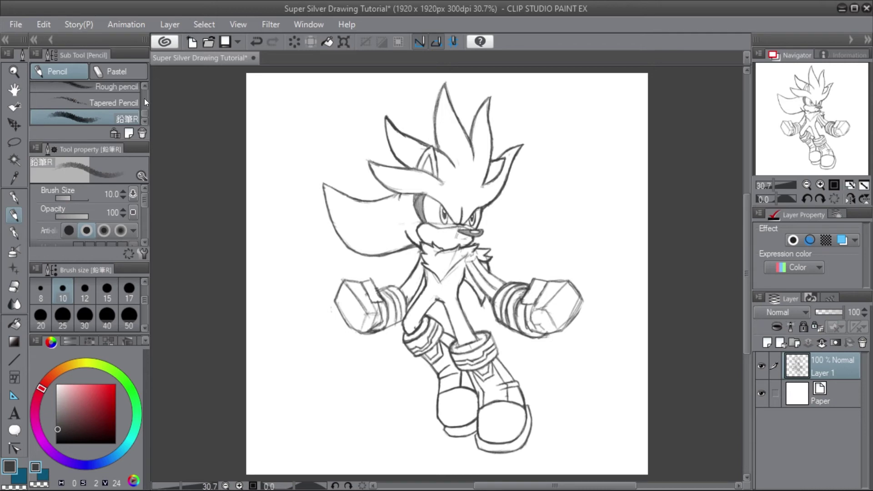
{"action": "scroll", "coordinate": [395, 244], "scroll_direction": "up", "scroll_amount": 2}
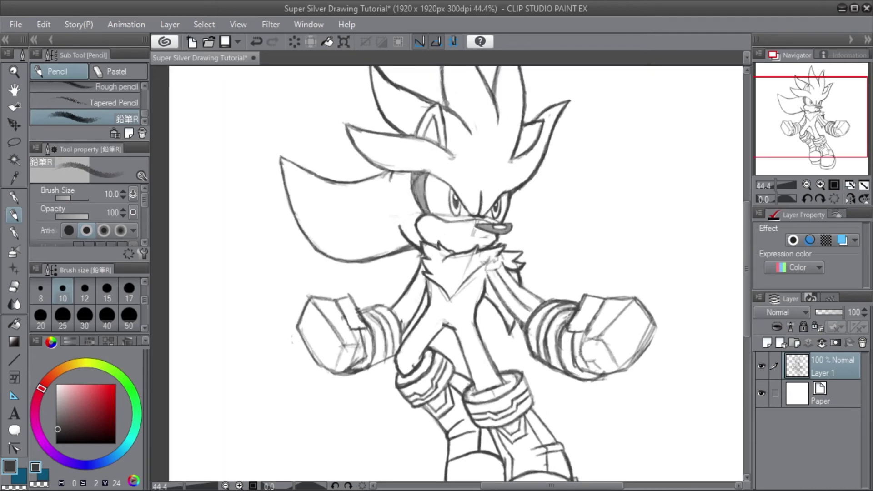
{"action": "scroll", "coordinate": [491, 268], "scroll_direction": "up", "scroll_amount": 1}
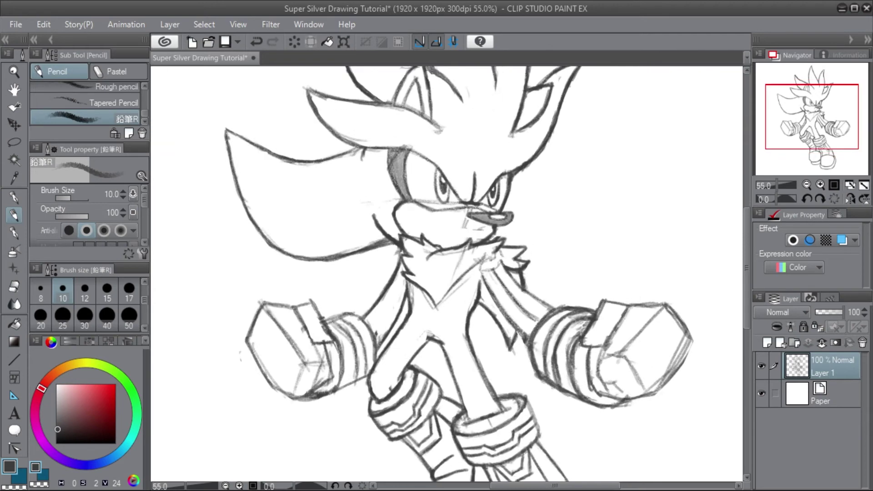
{"action": "scroll", "coordinate": [511, 259], "scroll_direction": "up", "scroll_amount": 2}
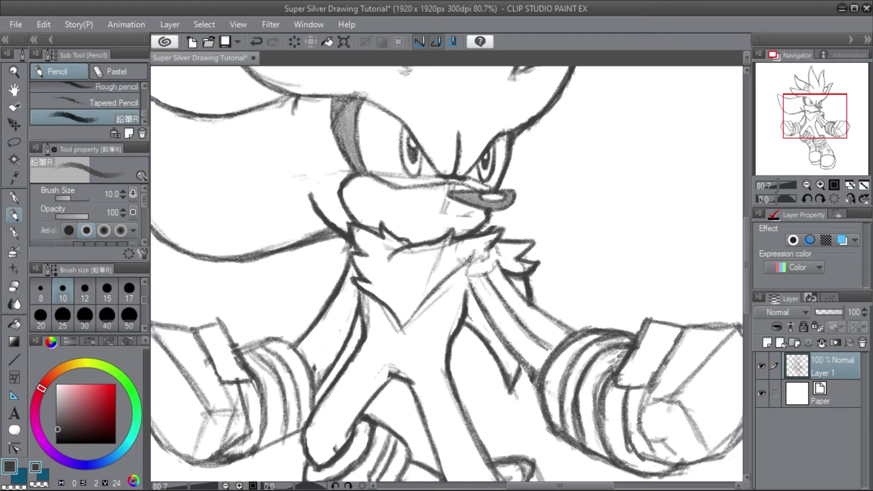
{"action": "left_click_drag", "start_coordinate": [464, 260], "coordinate": [490, 259]}
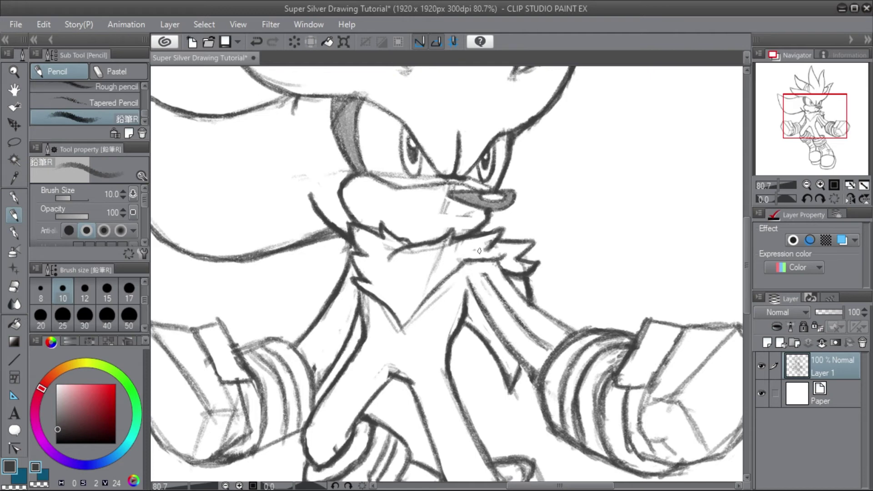
{"action": "mouse_move", "coordinate": [459, 275]}
{"action": "left_mouse_down"}
{"action": "mouse_move", "coordinate": [432, 305]}
{"action": "mouse_move", "coordinate": [440, 304]}
{"action": "left_mouse_up"}
{"action": "mouse_move", "coordinate": [453, 294]}
{"action": "left_mouse_down"}
{"action": "mouse_move", "coordinate": [405, 330]}
{"action": "mouse_move", "coordinate": [415, 329]}
{"action": "left_mouse_up"}
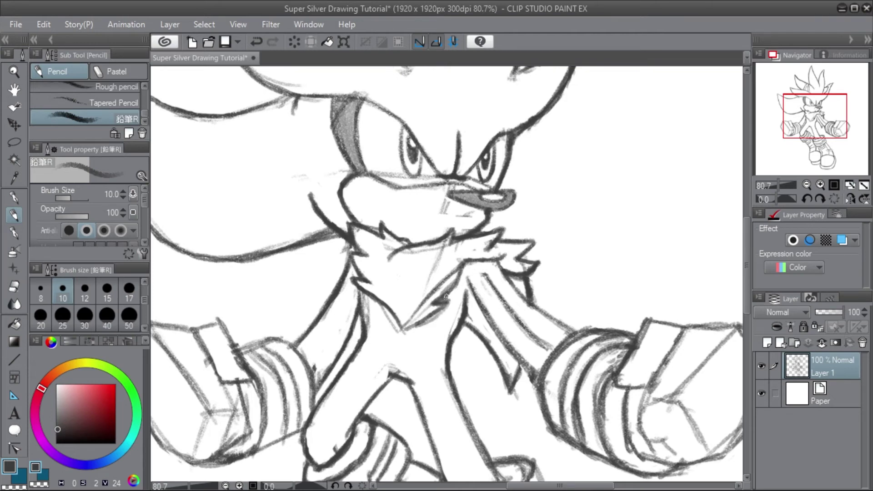
{"action": "key", "text": "ctrl+z"}
{"action": "key", "text": "ctrl+z"}
{"action": "key", "text": "ctrl+z"}
{"action": "key", "text": "ctrl+z"}
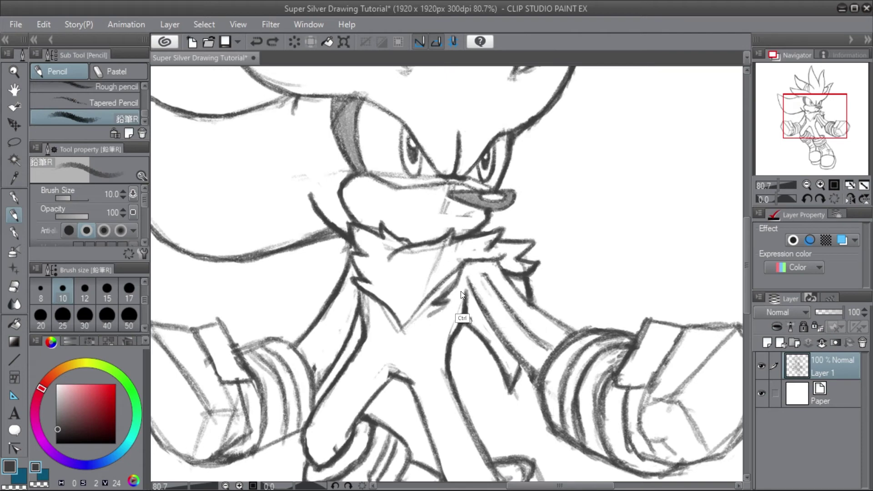
Draw the lower far edge of the chest fur down to its point and erase the leftover guidelines inside the fur.
{"action": "mouse_move", "coordinate": [448, 303]}
{"action": "left_mouse_down"}
{"action": "mouse_move", "coordinate": [415, 320]}
{"action": "mouse_move", "coordinate": [448, 295]}
{"action": "mouse_move", "coordinate": [427, 305]}
{"action": "mouse_move", "coordinate": [409, 326]}
{"action": "mouse_move", "coordinate": [437, 320]}
{"action": "mouse_move", "coordinate": [408, 332]}
{"action": "left_mouse_up"}
{"action": "left_click_drag", "start_coordinate": [428, 320], "coordinate": [402, 334]}
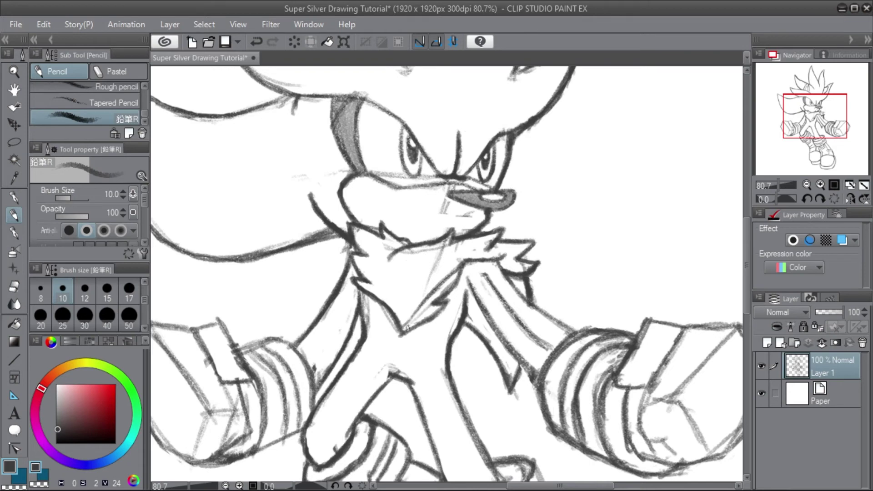
{"action": "left_click_drag", "start_coordinate": [402, 332], "coordinate": [440, 308]}
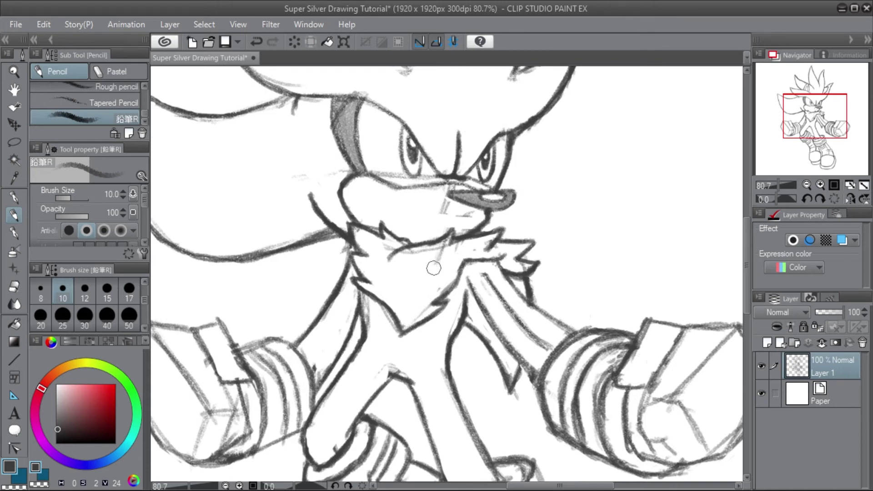
{"action": "left_click_drag", "start_coordinate": [427, 252], "coordinate": [402, 251]}
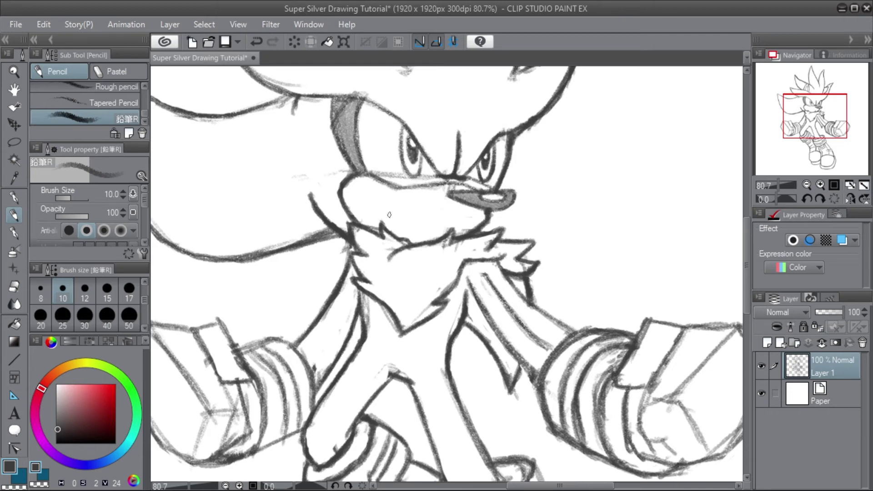
Draw a short curved mouth line on the lower muzzle, then lasso it and rotate it slightly clockwise.
{"action": "left_click_drag", "start_coordinate": [382, 219], "coordinate": [414, 220]}
{"action": "left_click", "coordinate": [13, 143]}
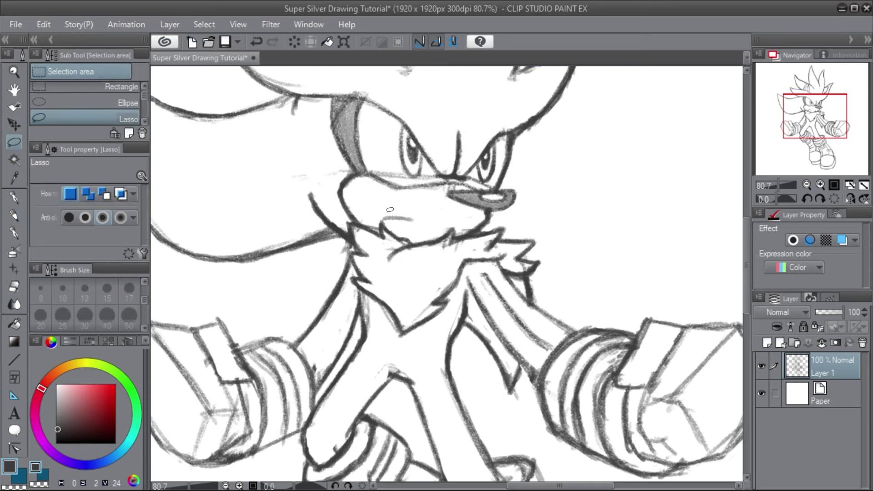
{"action": "mouse_move", "coordinate": [384, 211]}
{"action": "left_mouse_down"}
{"action": "mouse_move", "coordinate": [381, 219]}
{"action": "mouse_move", "coordinate": [409, 224]}
{"action": "mouse_move", "coordinate": [407, 206]}
{"action": "mouse_move", "coordinate": [383, 210]}
{"action": "left_mouse_up"}
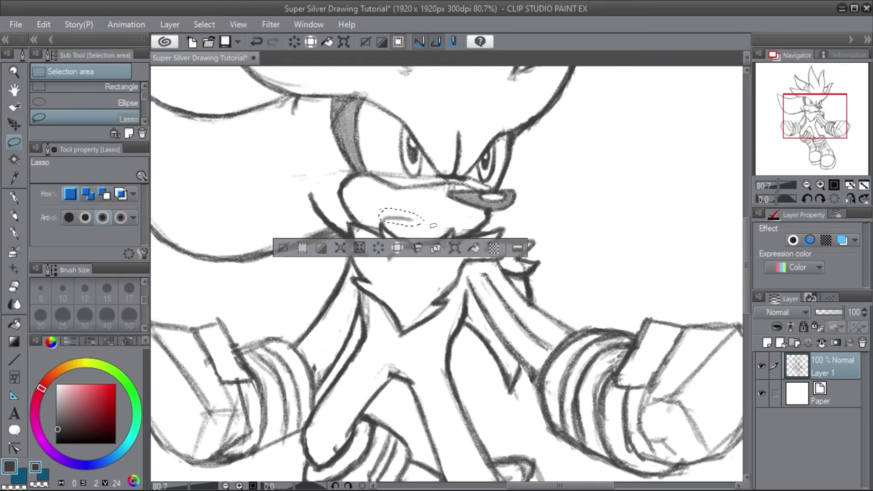
{"action": "left_click", "coordinate": [450, 247]}
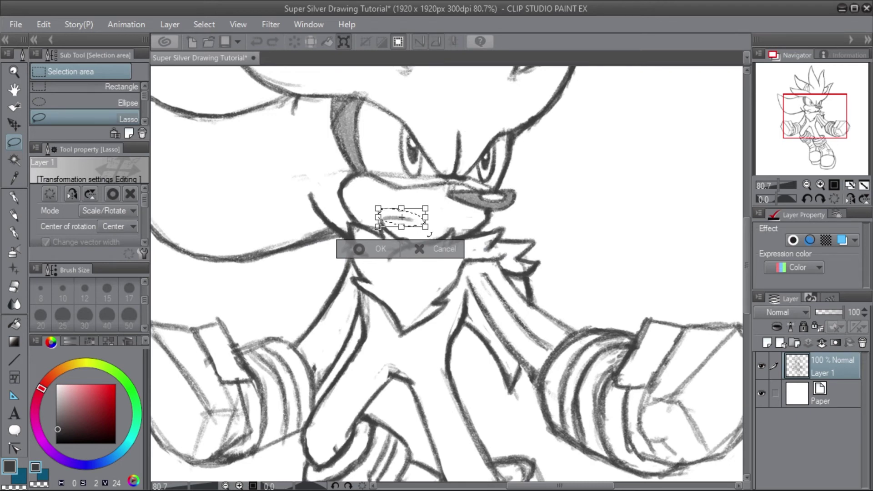
{"action": "left_click_drag", "start_coordinate": [429, 235], "coordinate": [417, 226]}
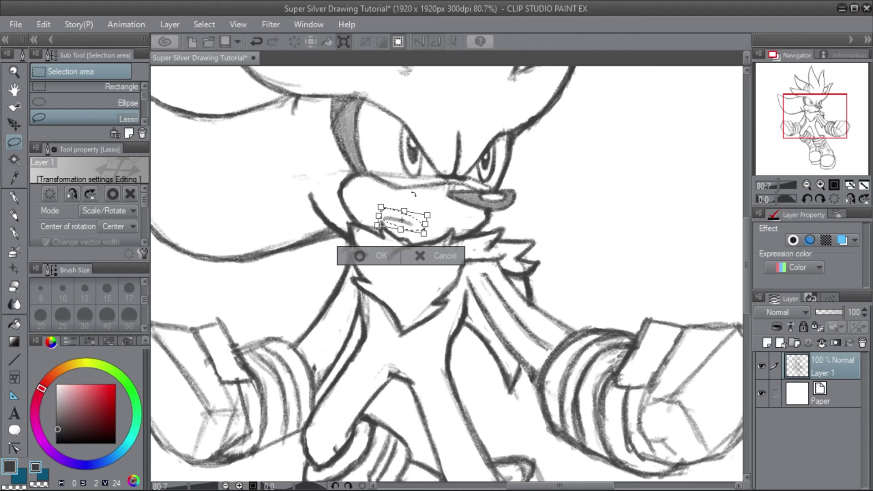
{"action": "key", "text": "Return"}
{"action": "key", "text": "ctrl+d"}
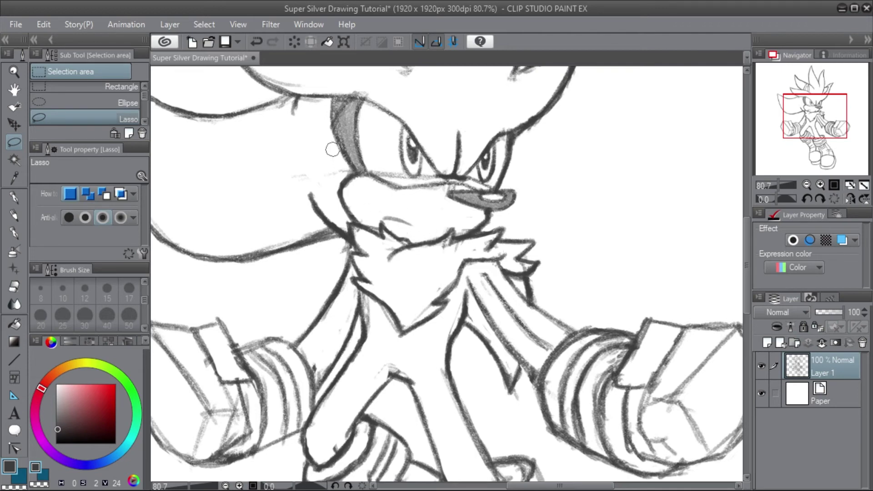
{"action": "key", "text": "ctrl+z"}
Draw the curved lower edges of the tail behind the far side of the waist, joining them at the tip.
{"action": "left_click", "coordinate": [14, 214]}
{"action": "scroll", "coordinate": [746, 260], "scroll_direction": "down", "scroll_amount": 2}
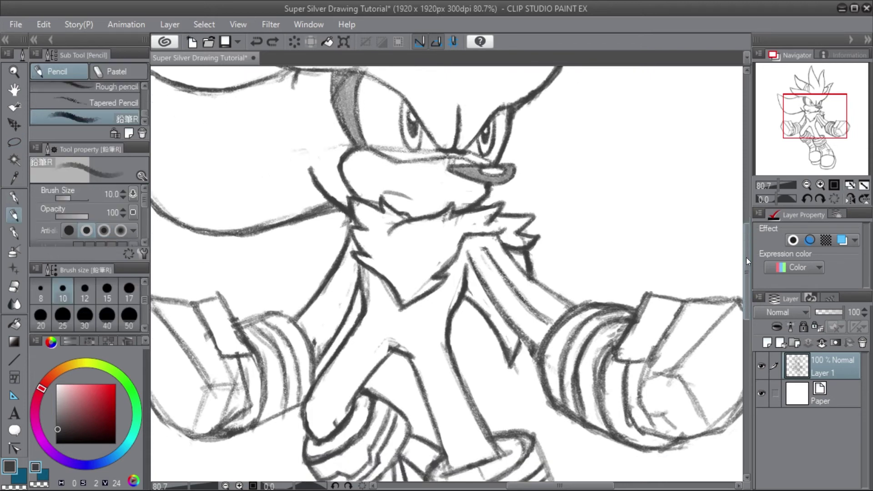
{"action": "left_click_drag", "start_coordinate": [746, 257], "coordinate": [742, 282]}
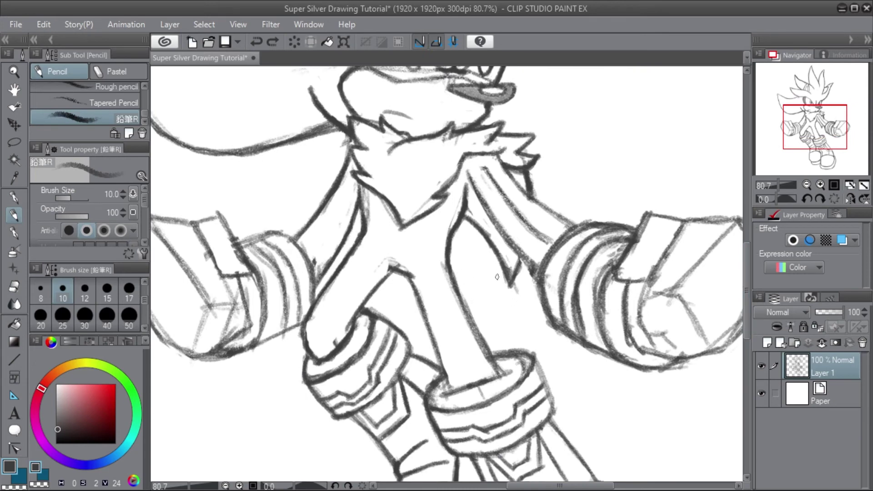
{"action": "mouse_move", "coordinate": [450, 267]}
{"action": "left_mouse_down"}
{"action": "mouse_move", "coordinate": [468, 286]}
{"action": "mouse_move", "coordinate": [446, 261]}
{"action": "mouse_move", "coordinate": [473, 290]}
{"action": "mouse_move", "coordinate": [457, 276]}
{"action": "mouse_move", "coordinate": [466, 290]}
{"action": "mouse_move", "coordinate": [514, 297]}
{"action": "left_mouse_up"}
{"action": "left_click_drag", "start_coordinate": [514, 298], "coordinate": [517, 294]}
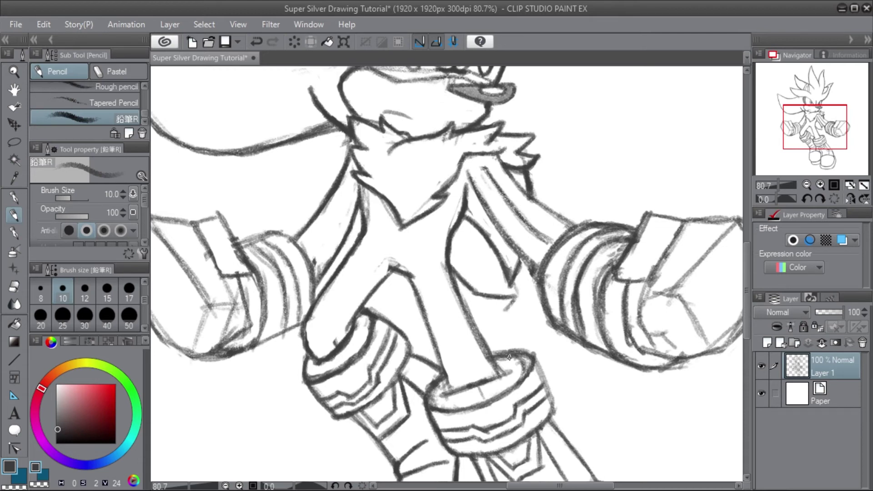
{"action": "mouse_move", "coordinate": [481, 314]}
{"action": "left_mouse_down"}
{"action": "mouse_move", "coordinate": [509, 304]}
{"action": "mouse_move", "coordinate": [479, 314]}
{"action": "mouse_move", "coordinate": [460, 299]}
{"action": "mouse_move", "coordinate": [490, 314]}
{"action": "left_mouse_up"}
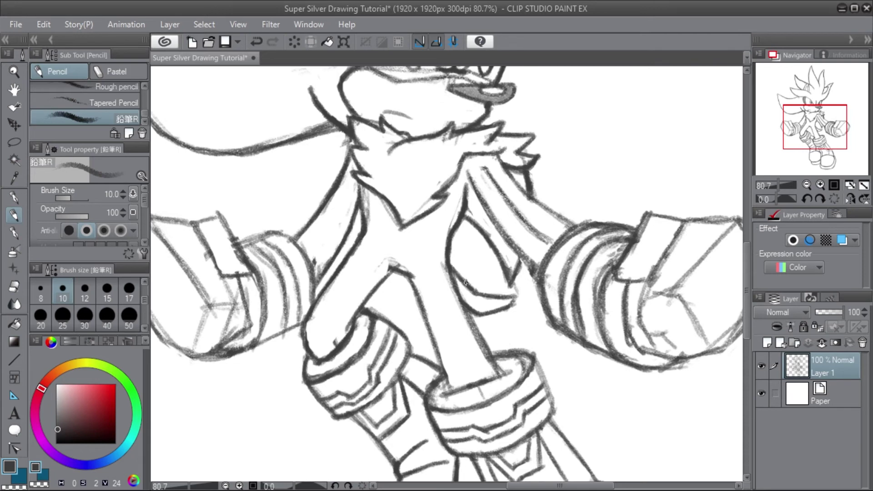
{"action": "mouse_move", "coordinate": [466, 283]}
{"action": "left_mouse_down"}
{"action": "mouse_move", "coordinate": [514, 295]}
{"action": "mouse_move", "coordinate": [503, 305]}
{"action": "left_mouse_up"}
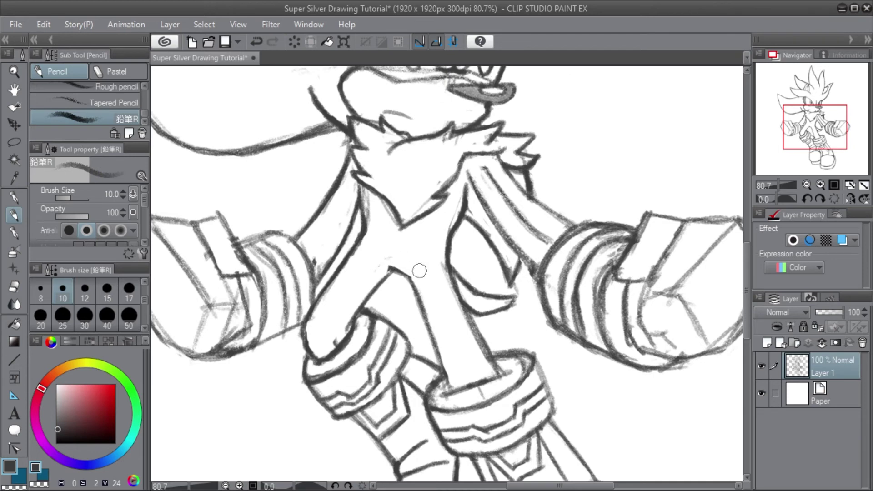
Clean up the stray sketch marks where the legs meet and around the near knee.
{"action": "left_click_drag", "start_coordinate": [391, 269], "coordinate": [409, 278]}
{"action": "key", "text": "ctrl+0"}
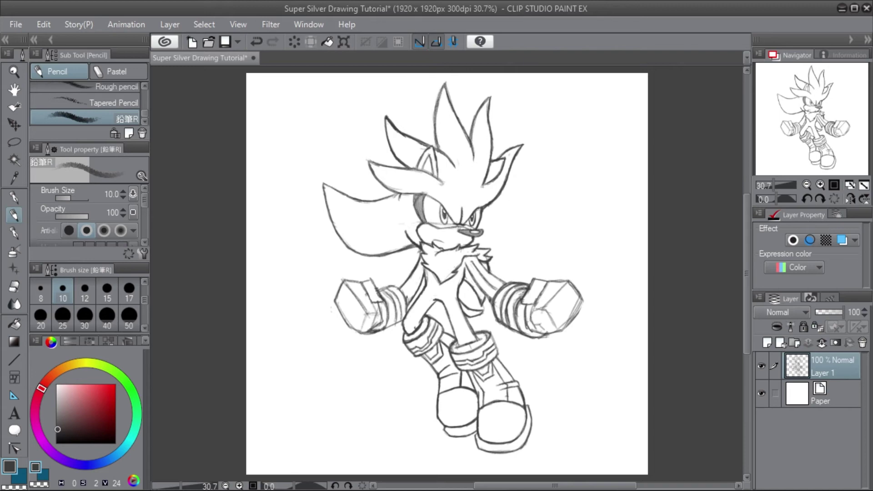
{"action": "scroll", "coordinate": [368, 300], "scroll_direction": "up", "scroll_amount": 3}
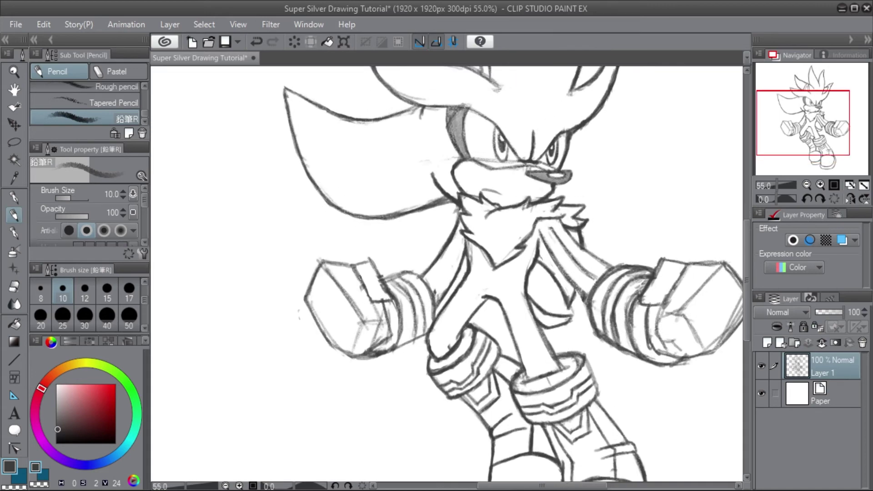
{"action": "left_click_drag", "start_coordinate": [449, 338], "coordinate": [447, 342]}
Draw the first finger line inside the near fist and redraw the fist's upper and outer edges with a rounded knuckle.
{"action": "scroll", "coordinate": [333, 237], "scroll_direction": "up", "scroll_amount": 3}
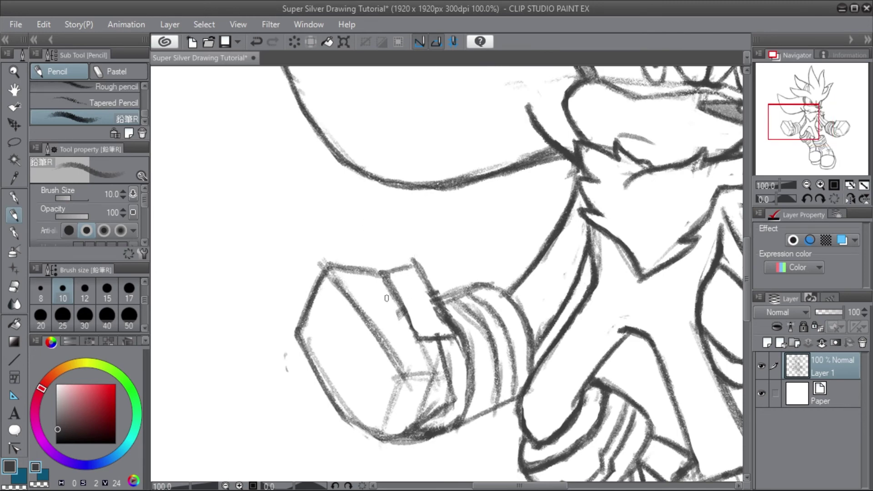
{"action": "mouse_move", "coordinate": [397, 298]}
{"action": "left_mouse_down"}
{"action": "mouse_move", "coordinate": [360, 296]}
{"action": "mouse_move", "coordinate": [379, 300]}
{"action": "mouse_move", "coordinate": [368, 309]}
{"action": "mouse_move", "coordinate": [364, 297]}
{"action": "mouse_move", "coordinate": [334, 324]}
{"action": "mouse_move", "coordinate": [373, 301]}
{"action": "mouse_move", "coordinate": [353, 306]}
{"action": "mouse_move", "coordinate": [345, 334]}
{"action": "mouse_move", "coordinate": [370, 321]}
{"action": "mouse_move", "coordinate": [348, 308]}
{"action": "mouse_move", "coordinate": [354, 301]}
{"action": "mouse_move", "coordinate": [333, 332]}
{"action": "left_mouse_up"}
{"action": "left_click_drag", "start_coordinate": [352, 304], "coordinate": [329, 337]}
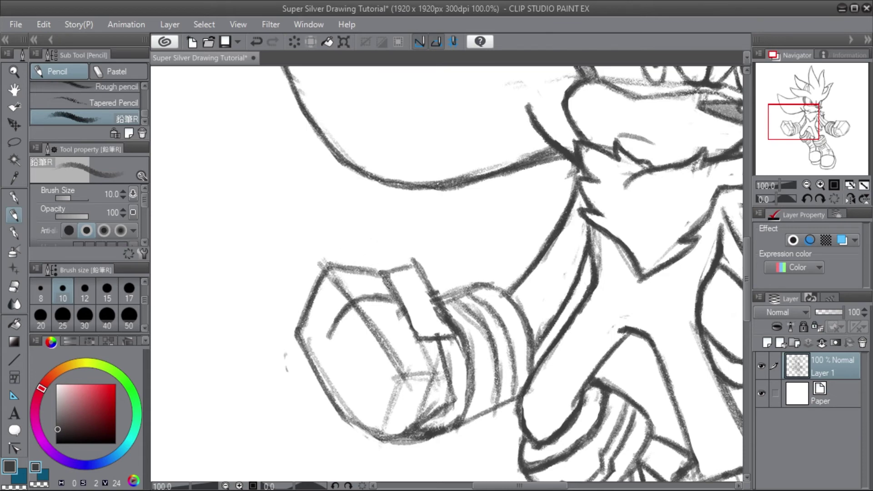
{"action": "mouse_move", "coordinate": [389, 292]}
{"action": "left_mouse_down"}
{"action": "mouse_move", "coordinate": [333, 264]}
{"action": "mouse_move", "coordinate": [367, 270]}
{"action": "mouse_move", "coordinate": [352, 278]}
{"action": "mouse_move", "coordinate": [328, 270]}
{"action": "mouse_move", "coordinate": [314, 286]}
{"action": "mouse_move", "coordinate": [325, 271]}
{"action": "mouse_move", "coordinate": [304, 343]}
{"action": "mouse_move", "coordinate": [288, 334]}
{"action": "mouse_move", "coordinate": [298, 368]}
{"action": "mouse_move", "coordinate": [293, 309]}
{"action": "left_mouse_up"}
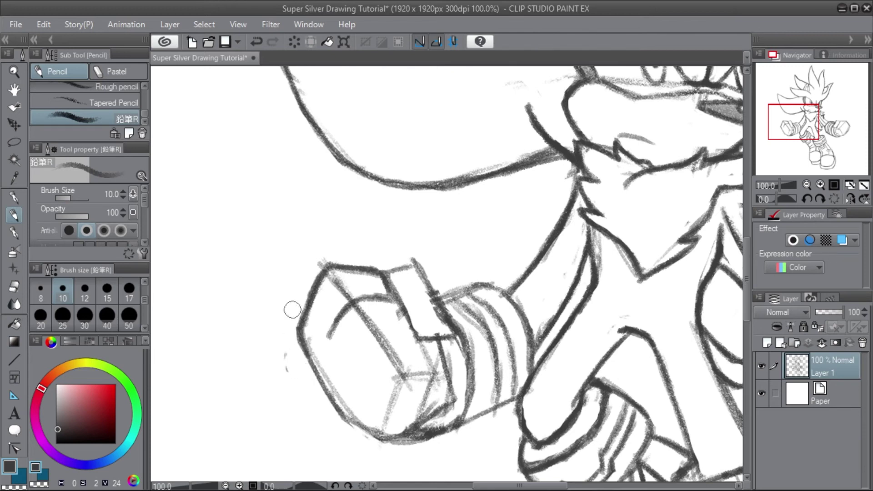
{"action": "left_click_drag", "start_coordinate": [303, 372], "coordinate": [299, 305]}
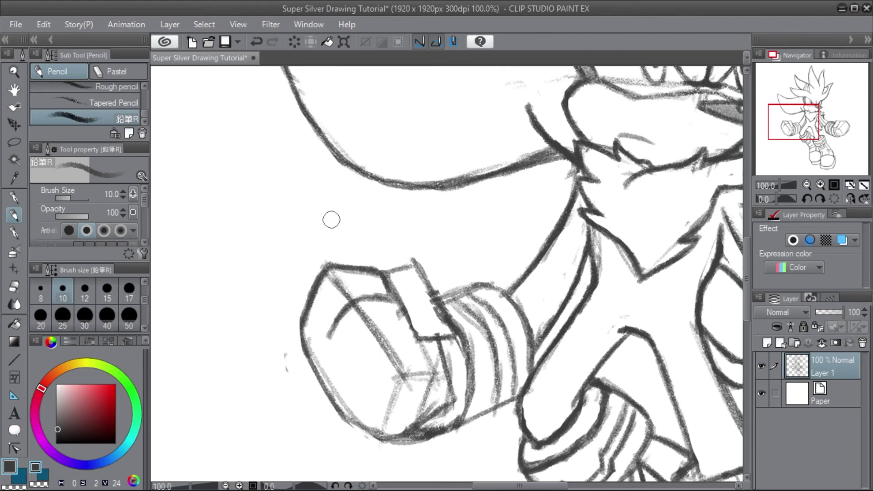
{"action": "left_click_drag", "start_coordinate": [311, 359], "coordinate": [319, 386]}
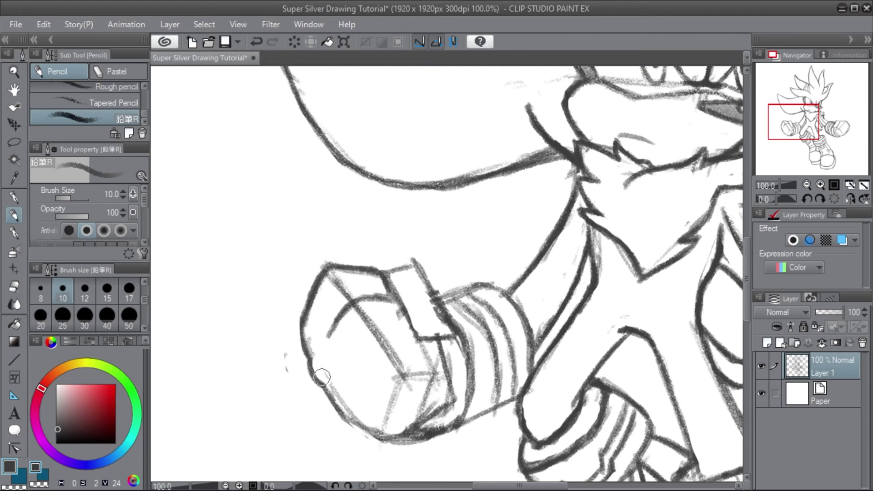
{"action": "left_click_drag", "start_coordinate": [322, 376], "coordinate": [316, 352]}
Redraw the near fist's thumb with rounded ends and add the second finger's dividing line below it.
{"action": "mouse_move", "coordinate": [399, 312]}
{"action": "left_mouse_down"}
{"action": "mouse_move", "coordinate": [389, 300]}
{"action": "mouse_move", "coordinate": [407, 309]}
{"action": "mouse_move", "coordinate": [385, 268]}
{"action": "left_mouse_up"}
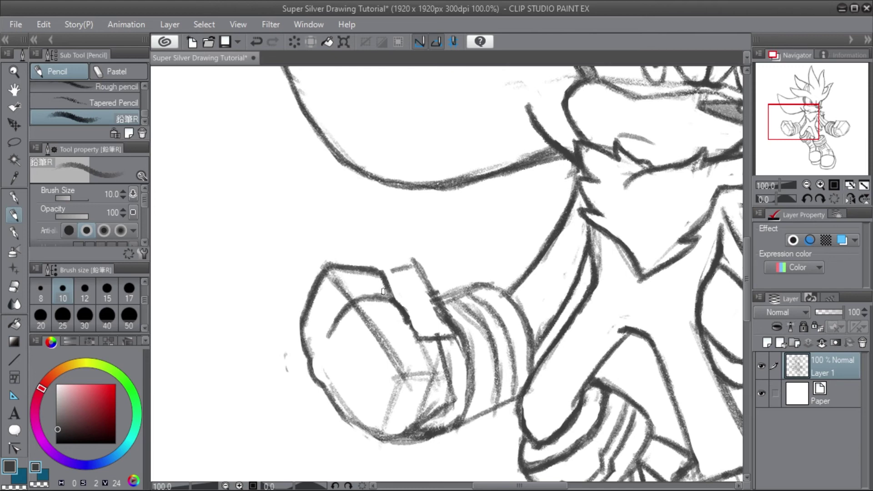
{"action": "mouse_move", "coordinate": [392, 296]}
{"action": "left_mouse_down"}
{"action": "mouse_move", "coordinate": [402, 269]}
{"action": "mouse_move", "coordinate": [379, 274]}
{"action": "mouse_move", "coordinate": [415, 267]}
{"action": "left_mouse_up"}
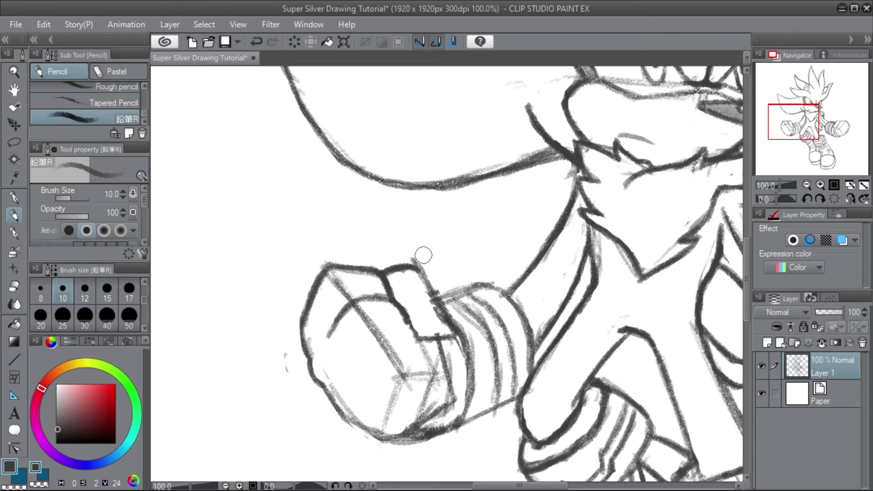
{"action": "left_click_drag", "start_coordinate": [407, 255], "coordinate": [423, 270]}
{"action": "mouse_move", "coordinate": [411, 325]}
{"action": "left_mouse_down"}
{"action": "mouse_move", "coordinate": [374, 335]}
{"action": "mouse_move", "coordinate": [409, 326]}
{"action": "mouse_move", "coordinate": [402, 333]}
{"action": "left_mouse_up"}
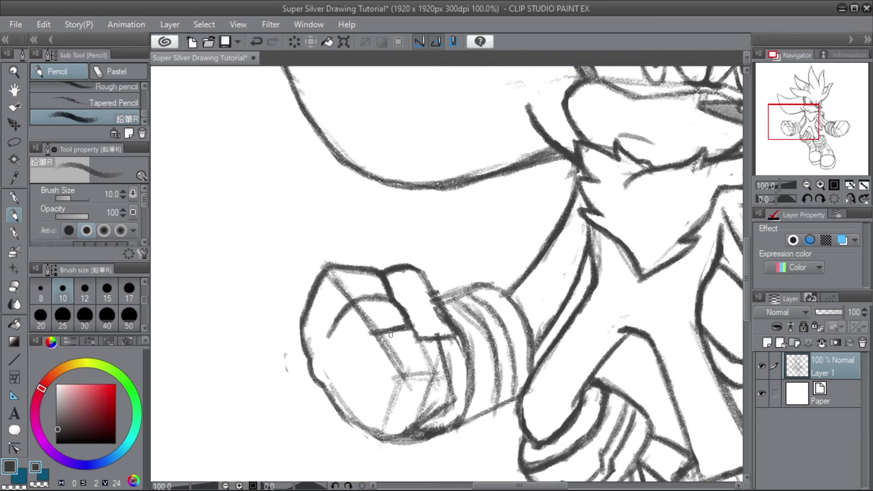
{"action": "left_click_drag", "start_coordinate": [380, 332], "coordinate": [357, 367]}
{"action": "mouse_move", "coordinate": [408, 329]}
{"action": "left_mouse_down"}
{"action": "mouse_move", "coordinate": [424, 344]}
{"action": "mouse_move", "coordinate": [405, 312]}
{"action": "mouse_move", "coordinate": [428, 330]}
{"action": "mouse_move", "coordinate": [409, 327]}
{"action": "mouse_move", "coordinate": [422, 350]}
{"action": "mouse_move", "coordinate": [411, 309]}
{"action": "mouse_move", "coordinate": [436, 342]}
{"action": "mouse_move", "coordinate": [426, 344]}
{"action": "mouse_move", "coordinate": [438, 345]}
{"action": "mouse_move", "coordinate": [424, 347]}
{"action": "mouse_move", "coordinate": [442, 340]}
{"action": "left_mouse_up"}
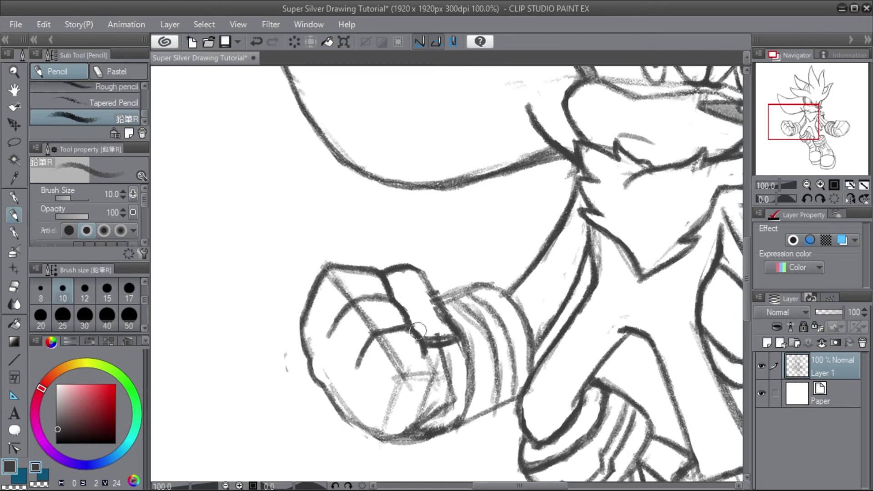
{"action": "left_click_drag", "start_coordinate": [419, 331], "coordinate": [445, 333]}
Draw the near fist's third finger line and outline the lower knuckles with bumps along the outer edge.
{"action": "mouse_move", "coordinate": [422, 358]}
{"action": "left_mouse_down"}
{"action": "mouse_move", "coordinate": [392, 362]}
{"action": "mouse_move", "coordinate": [417, 359]}
{"action": "mouse_move", "coordinate": [403, 363]}
{"action": "mouse_move", "coordinate": [423, 359]}
{"action": "left_mouse_up"}
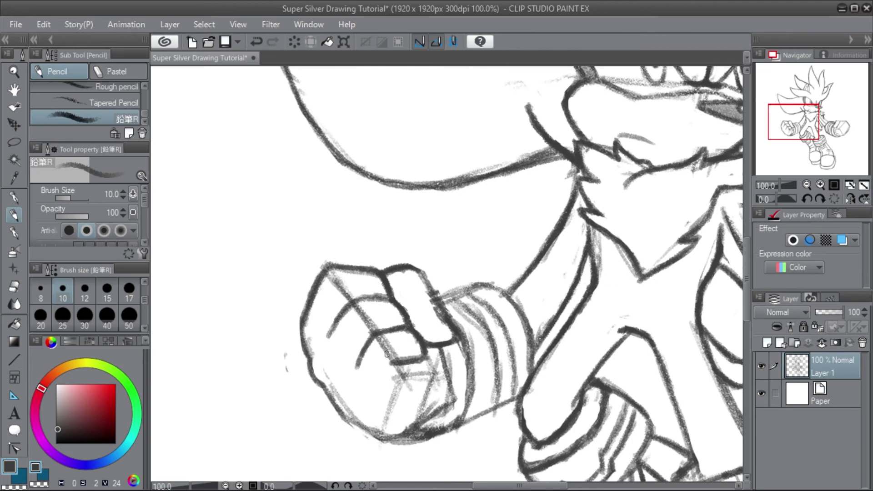
{"action": "mouse_move", "coordinate": [390, 362]}
{"action": "left_mouse_down"}
{"action": "mouse_move", "coordinate": [384, 391]}
{"action": "mouse_move", "coordinate": [385, 366]}
{"action": "left_mouse_up"}
{"action": "left_click_drag", "start_coordinate": [331, 395], "coordinate": [342, 416]}
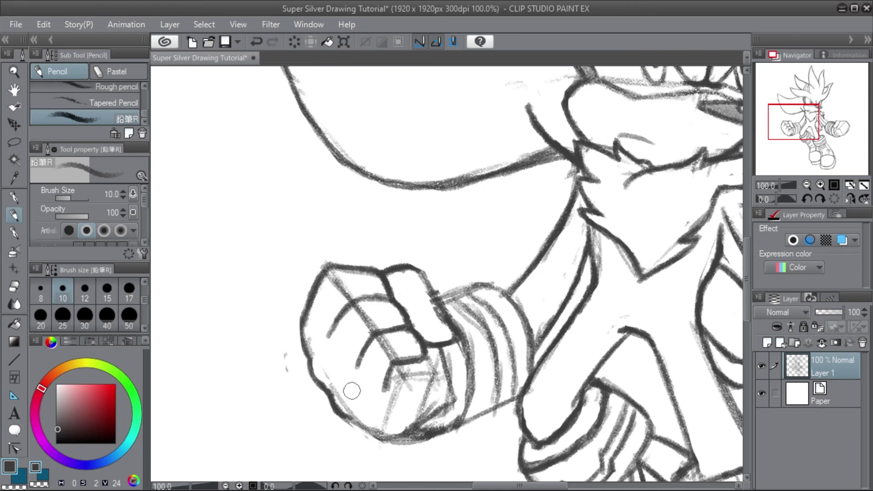
{"action": "mouse_move", "coordinate": [351, 416]}
{"action": "left_mouse_down"}
{"action": "mouse_move", "coordinate": [364, 434]}
{"action": "mouse_move", "coordinate": [372, 431]}
{"action": "mouse_move", "coordinate": [329, 414]}
{"action": "mouse_move", "coordinate": [405, 431]}
{"action": "mouse_move", "coordinate": [386, 437]}
{"action": "mouse_move", "coordinate": [360, 430]}
{"action": "mouse_move", "coordinate": [410, 435]}
{"action": "mouse_move", "coordinate": [364, 433]}
{"action": "mouse_move", "coordinate": [420, 428]}
{"action": "left_mouse_up"}
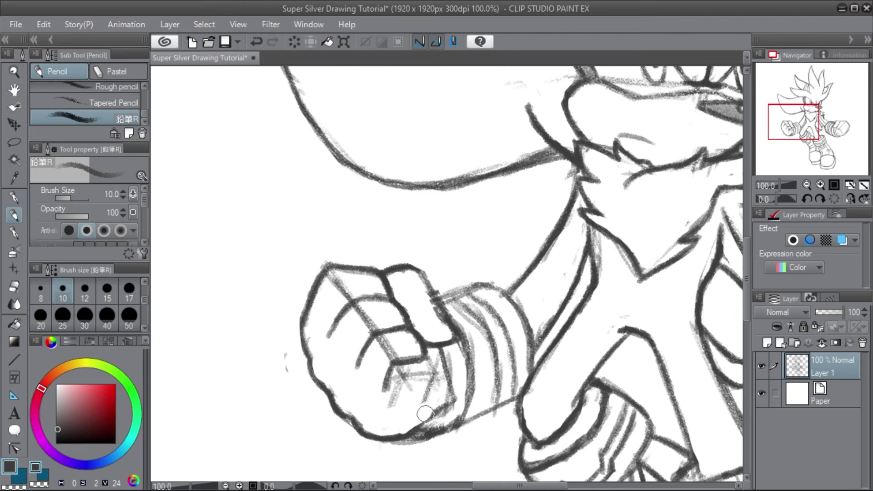
{"action": "mouse_move", "coordinate": [394, 434]}
{"action": "left_mouse_down"}
{"action": "mouse_move", "coordinate": [447, 402]}
{"action": "mouse_move", "coordinate": [437, 371]}
{"action": "mouse_move", "coordinate": [424, 380]}
{"action": "mouse_move", "coordinate": [407, 371]}
{"action": "mouse_move", "coordinate": [391, 379]}
{"action": "mouse_move", "coordinate": [431, 366]}
{"action": "mouse_move", "coordinate": [439, 381]}
{"action": "mouse_move", "coordinate": [423, 359]}
{"action": "left_mouse_up"}
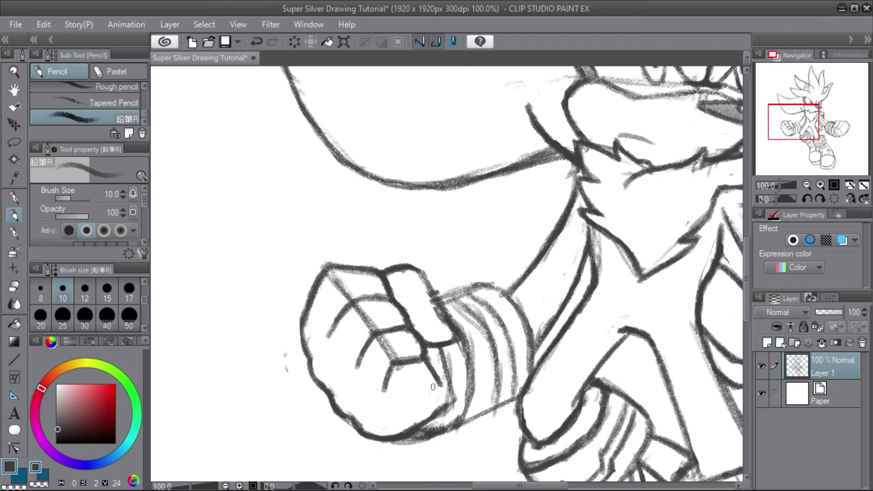
Draw the little finger's folded edge and crease lines at the lower part of the near fist.
{"action": "mouse_move", "coordinate": [439, 384]}
{"action": "left_mouse_down"}
{"action": "mouse_move", "coordinate": [424, 413]}
{"action": "mouse_move", "coordinate": [425, 406]}
{"action": "left_mouse_up"}
{"action": "left_click_drag", "start_coordinate": [444, 407], "coordinate": [439, 349]}
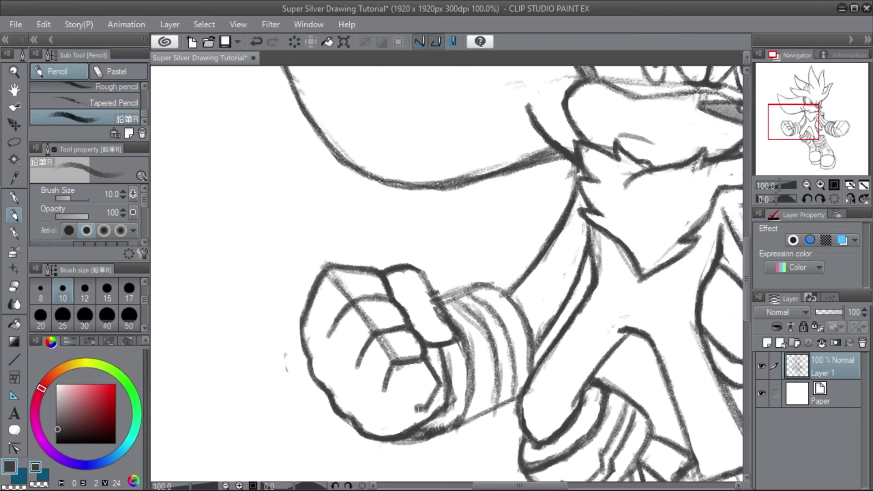
{"action": "left_click_drag", "start_coordinate": [417, 409], "coordinate": [416, 388]}
{"action": "left_click_drag", "start_coordinate": [419, 404], "coordinate": [407, 415]}
Erase and redraw the near fist's rounded lower edge, and remove the construction guidelines crossing the fingers.
{"action": "scroll", "coordinate": [746, 283], "scroll_direction": "down", "scroll_amount": 3}
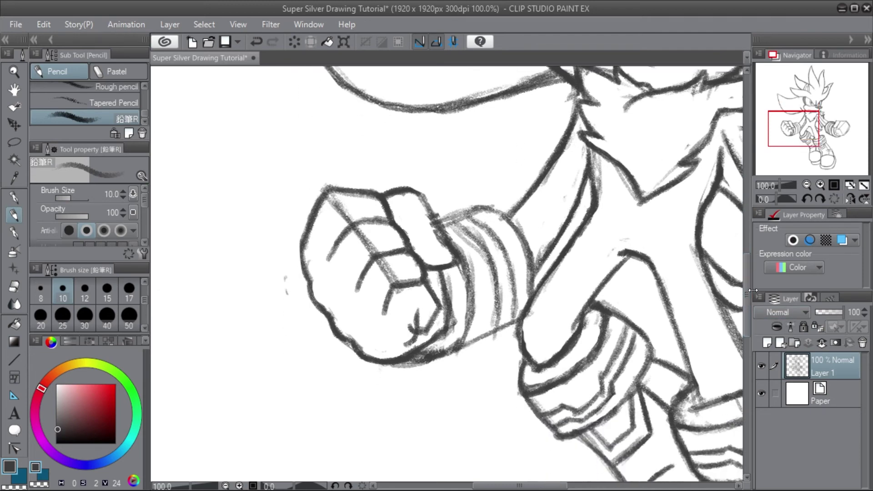
{"action": "mouse_move", "coordinate": [454, 316]}
{"action": "left_mouse_down"}
{"action": "mouse_move", "coordinate": [436, 341]}
{"action": "mouse_move", "coordinate": [444, 332]}
{"action": "mouse_move", "coordinate": [437, 328]}
{"action": "mouse_move", "coordinate": [444, 343]}
{"action": "mouse_move", "coordinate": [400, 367]}
{"action": "mouse_move", "coordinate": [377, 344]}
{"action": "left_mouse_up"}
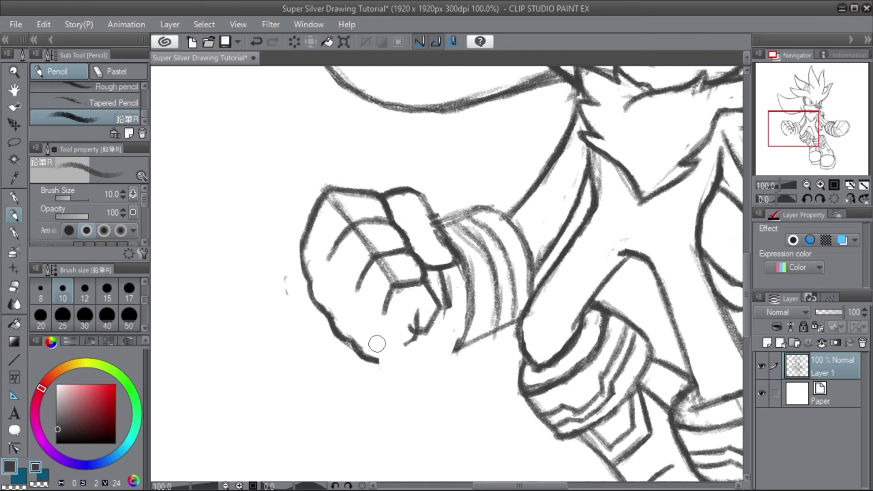
{"action": "mouse_move", "coordinate": [444, 308]}
{"action": "left_mouse_down"}
{"action": "mouse_move", "coordinate": [443, 348]}
{"action": "mouse_move", "coordinate": [417, 364]}
{"action": "mouse_move", "coordinate": [442, 351]}
{"action": "mouse_move", "coordinate": [406, 369]}
{"action": "mouse_move", "coordinate": [437, 355]}
{"action": "mouse_move", "coordinate": [394, 369]}
{"action": "mouse_move", "coordinate": [423, 364]}
{"action": "mouse_move", "coordinate": [354, 342]}
{"action": "mouse_move", "coordinate": [408, 376]}
{"action": "mouse_move", "coordinate": [363, 352]}
{"action": "left_mouse_up"}
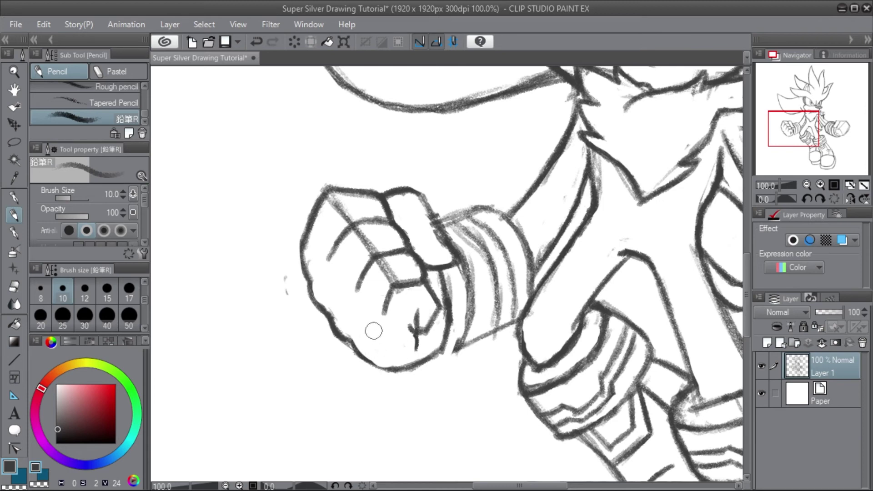
{"action": "mouse_move", "coordinate": [390, 268]}
{"action": "left_mouse_down"}
{"action": "mouse_move", "coordinate": [363, 247]}
{"action": "mouse_move", "coordinate": [372, 248]}
{"action": "mouse_move", "coordinate": [349, 211]}
{"action": "mouse_move", "coordinate": [331, 210]}
{"action": "mouse_move", "coordinate": [323, 185]}
{"action": "left_mouse_up"}
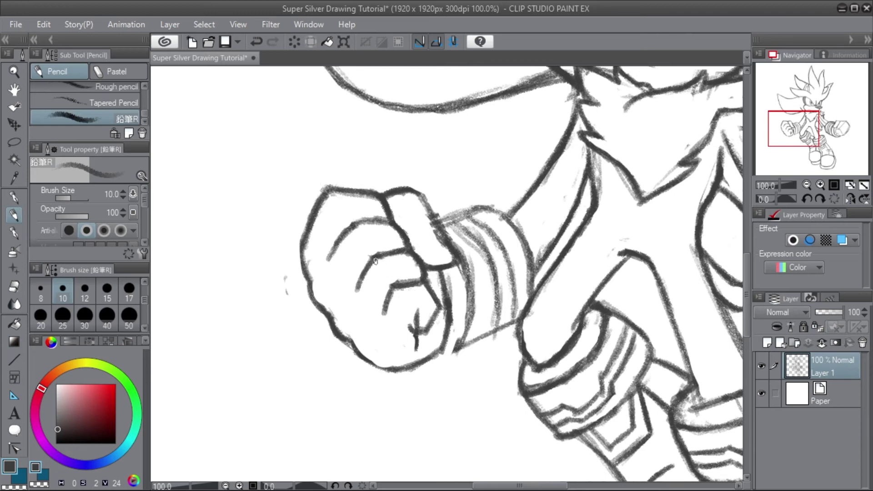
Redraw the lower edge of the near glove's cuff from beneath the fist to the knee.
{"action": "mouse_move", "coordinate": [450, 372]}
{"action": "left_mouse_down"}
{"action": "mouse_move", "coordinate": [405, 368]}
{"action": "mouse_move", "coordinate": [442, 369]}
{"action": "left_mouse_up"}
{"action": "mouse_move", "coordinate": [447, 367]}
{"action": "left_mouse_down"}
{"action": "mouse_move", "coordinate": [473, 306]}
{"action": "mouse_move", "coordinate": [474, 314]}
{"action": "mouse_move", "coordinate": [473, 284]}
{"action": "mouse_move", "coordinate": [468, 357]}
{"action": "mouse_move", "coordinate": [520, 316]}
{"action": "left_mouse_up"}
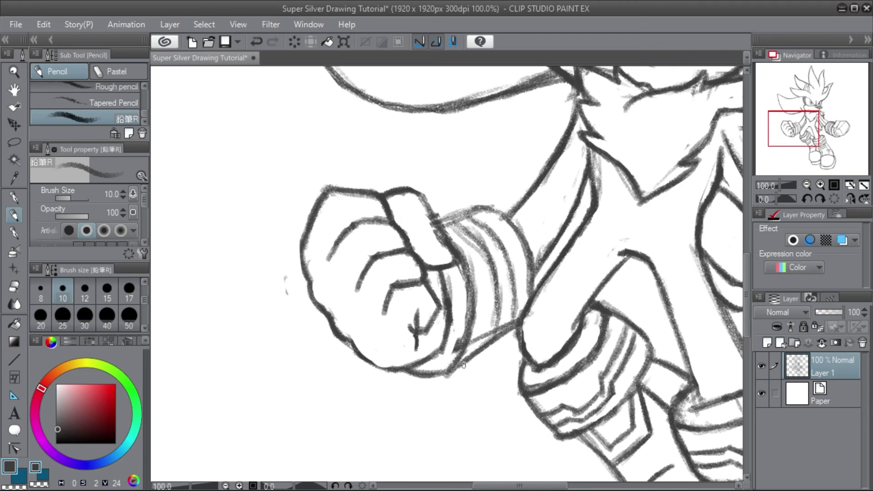
{"action": "mouse_move", "coordinate": [463, 365]}
{"action": "left_mouse_down"}
{"action": "mouse_move", "coordinate": [524, 322]}
{"action": "mouse_move", "coordinate": [450, 365]}
{"action": "mouse_move", "coordinate": [510, 323]}
{"action": "left_mouse_up"}
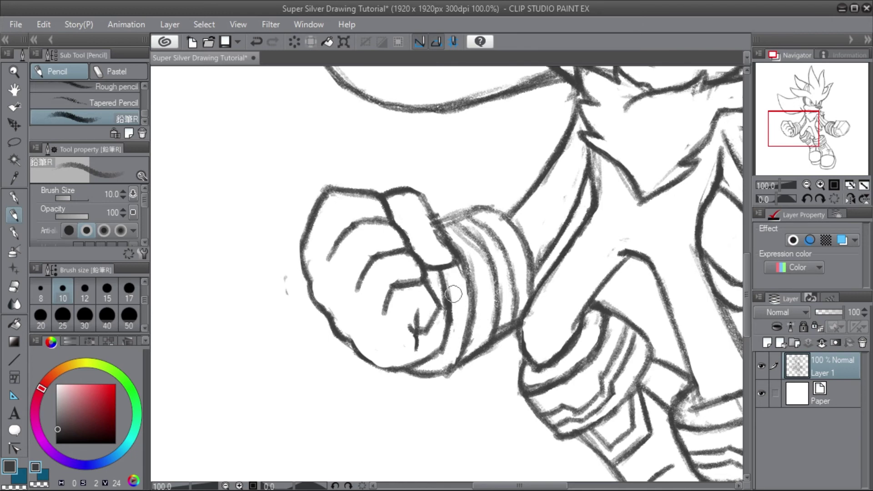
Redraw the far fist's upper and outer edges slightly larger and erase the old outline inside them.
{"action": "left_click_drag", "start_coordinate": [552, 486], "coordinate": [632, 485]}
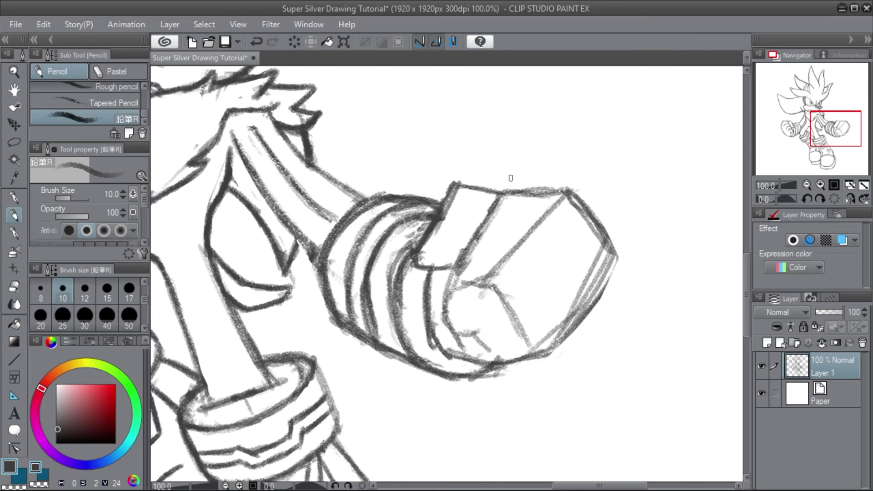
{"action": "mouse_move", "coordinate": [499, 199]}
{"action": "left_mouse_down"}
{"action": "mouse_move", "coordinate": [492, 216]}
{"action": "mouse_move", "coordinate": [511, 181]}
{"action": "mouse_move", "coordinate": [572, 177]}
{"action": "mouse_move", "coordinate": [607, 230]}
{"action": "left_mouse_up"}
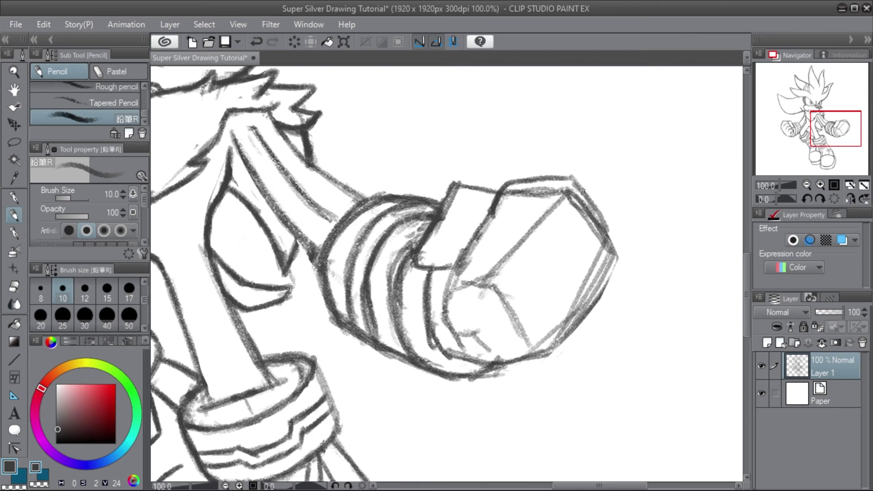
{"action": "mouse_move", "coordinate": [578, 183]}
{"action": "left_mouse_down"}
{"action": "mouse_move", "coordinate": [614, 244]}
{"action": "mouse_move", "coordinate": [610, 236]}
{"action": "left_mouse_up"}
{"action": "mouse_move", "coordinate": [594, 207]}
{"action": "left_mouse_down"}
{"action": "mouse_move", "coordinate": [608, 237]}
{"action": "mouse_move", "coordinate": [592, 219]}
{"action": "mouse_move", "coordinate": [609, 253]}
{"action": "mouse_move", "coordinate": [566, 197]}
{"action": "mouse_move", "coordinate": [512, 192]}
{"action": "mouse_move", "coordinate": [557, 190]}
{"action": "mouse_move", "coordinate": [603, 249]}
{"action": "mouse_move", "coordinate": [591, 231]}
{"action": "left_mouse_up"}
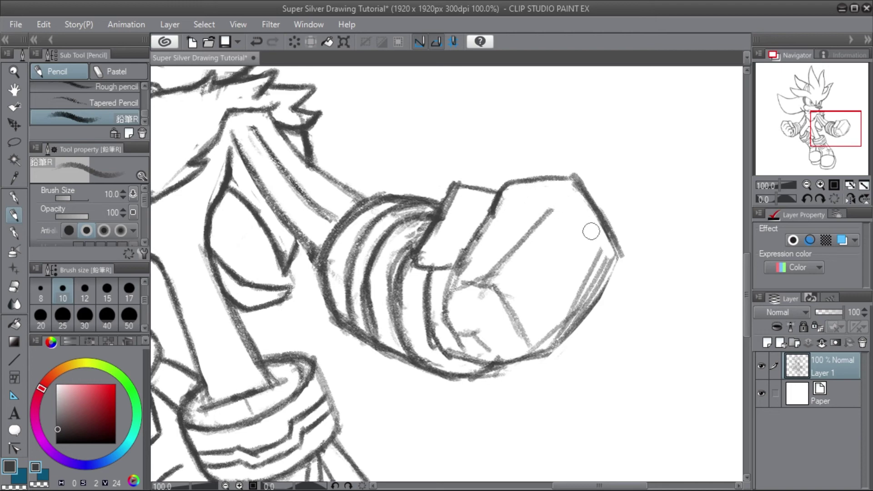
Redraw the far fist's outer edge as a rounded curve and draw the index finger's bent lower line from the thumb toward the knuckles.
{"action": "mouse_move", "coordinate": [613, 264]}
{"action": "left_mouse_down"}
{"action": "mouse_move", "coordinate": [610, 232]}
{"action": "mouse_move", "coordinate": [616, 246]}
{"action": "mouse_move", "coordinate": [610, 269]}
{"action": "mouse_move", "coordinate": [606, 229]}
{"action": "mouse_move", "coordinate": [606, 265]}
{"action": "mouse_move", "coordinate": [593, 256]}
{"action": "mouse_move", "coordinate": [606, 263]}
{"action": "mouse_move", "coordinate": [606, 237]}
{"action": "mouse_move", "coordinate": [608, 254]}
{"action": "mouse_move", "coordinate": [592, 231]}
{"action": "mouse_move", "coordinate": [603, 227]}
{"action": "mouse_move", "coordinate": [609, 245]}
{"action": "mouse_move", "coordinate": [583, 201]}
{"action": "mouse_move", "coordinate": [623, 274]}
{"action": "mouse_move", "coordinate": [609, 228]}
{"action": "mouse_move", "coordinate": [581, 195]}
{"action": "mouse_move", "coordinate": [613, 236]}
{"action": "mouse_move", "coordinate": [579, 183]}
{"action": "left_mouse_up"}
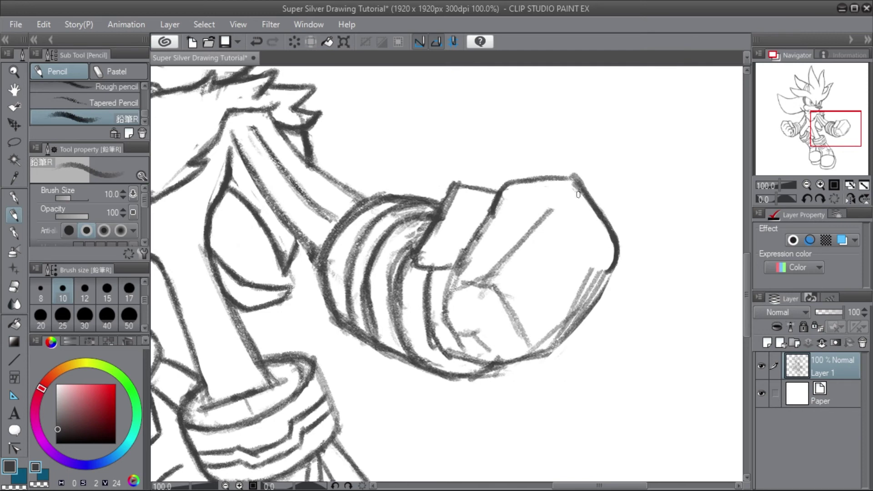
{"action": "mouse_move", "coordinate": [500, 207]}
{"action": "left_mouse_down"}
{"action": "mouse_move", "coordinate": [517, 211]}
{"action": "mouse_move", "coordinate": [490, 214]}
{"action": "mouse_move", "coordinate": [550, 209]}
{"action": "mouse_move", "coordinate": [580, 248]}
{"action": "left_mouse_up"}
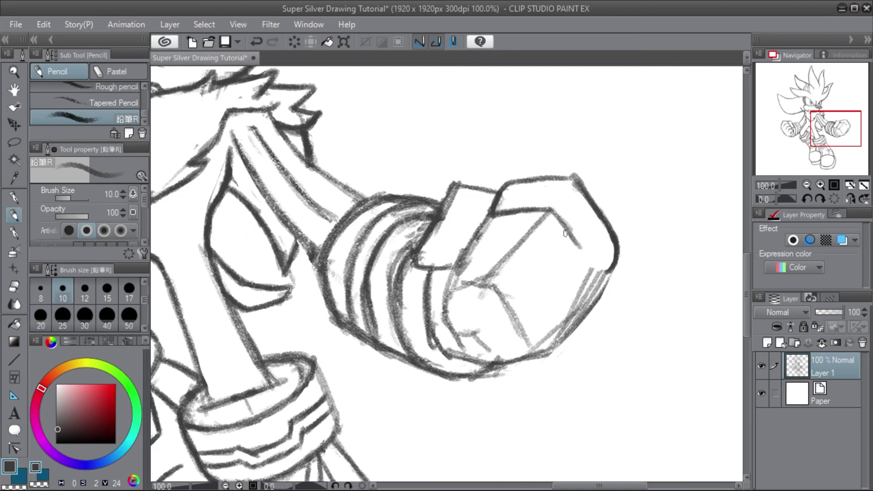
{"action": "left_click_drag", "start_coordinate": [552, 208], "coordinate": [581, 247]}
Replace the far fist's straight lower outer edge with a bumpy contour of rounded knuckles, and extend the index finger line slightly.
{"action": "mouse_move", "coordinate": [604, 275]}
{"action": "left_mouse_down"}
{"action": "mouse_move", "coordinate": [591, 304]}
{"action": "mouse_move", "coordinate": [610, 240]}
{"action": "mouse_move", "coordinate": [597, 283]}
{"action": "mouse_move", "coordinate": [588, 297]}
{"action": "mouse_move", "coordinate": [594, 268]}
{"action": "mouse_move", "coordinate": [571, 304]}
{"action": "mouse_move", "coordinate": [584, 319]}
{"action": "mouse_move", "coordinate": [567, 341]}
{"action": "mouse_move", "coordinate": [563, 316]}
{"action": "mouse_move", "coordinate": [542, 340]}
{"action": "left_mouse_up"}
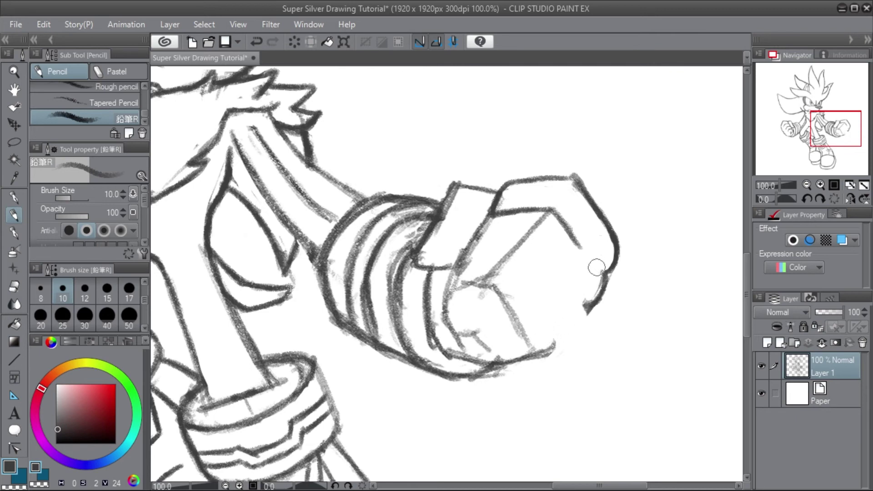
{"action": "left_click_drag", "start_coordinate": [596, 268], "coordinate": [594, 291]}
{"action": "key", "text": "ctrl+z"}
{"action": "left_click_drag", "start_coordinate": [593, 323], "coordinate": [594, 313]}
{"action": "left_click_drag", "start_coordinate": [584, 252], "coordinate": [568, 240]}
{"action": "mouse_move", "coordinate": [585, 307]}
{"action": "left_mouse_down"}
{"action": "mouse_move", "coordinate": [583, 321]}
{"action": "mouse_move", "coordinate": [565, 331]}
{"action": "mouse_move", "coordinate": [588, 303]}
{"action": "left_mouse_up"}
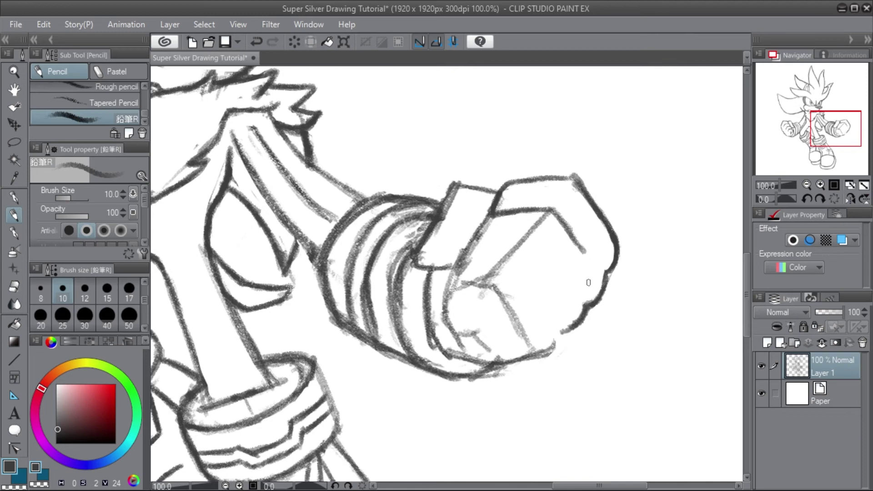
{"action": "mouse_move", "coordinate": [566, 331]}
{"action": "left_mouse_down"}
{"action": "mouse_move", "coordinate": [539, 353]}
{"action": "mouse_move", "coordinate": [582, 309]}
{"action": "mouse_move", "coordinate": [572, 327]}
{"action": "left_mouse_up"}
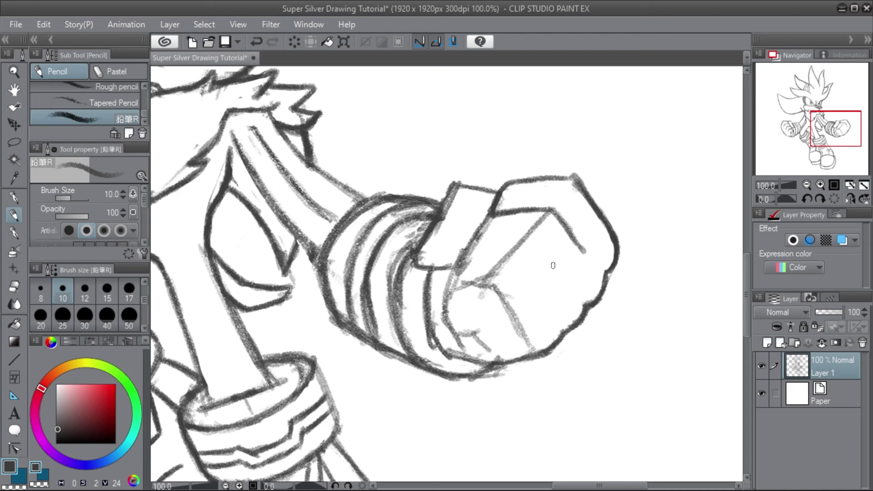
Draw the second bent finger line on the far fist and redraw the thumb's outline with rounded ends.
{"action": "mouse_move", "coordinate": [562, 278]}
{"action": "left_mouse_down"}
{"action": "mouse_move", "coordinate": [532, 240]}
{"action": "mouse_move", "coordinate": [549, 262]}
{"action": "mouse_move", "coordinate": [528, 241]}
{"action": "mouse_move", "coordinate": [531, 255]}
{"action": "mouse_move", "coordinate": [485, 242]}
{"action": "mouse_move", "coordinate": [527, 240]}
{"action": "left_mouse_up"}
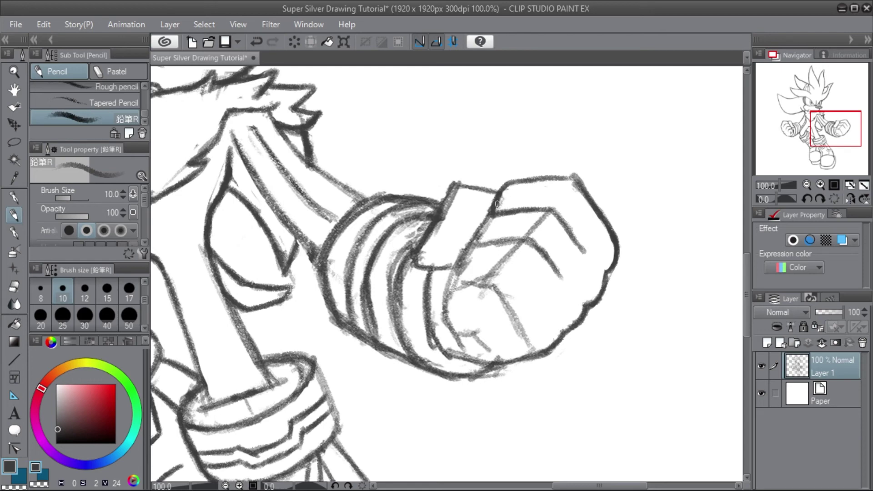
{"action": "mouse_move", "coordinate": [476, 242]}
{"action": "left_mouse_down"}
{"action": "mouse_move", "coordinate": [495, 212]}
{"action": "mouse_move", "coordinate": [464, 269]}
{"action": "mouse_move", "coordinate": [468, 259]}
{"action": "left_mouse_up"}
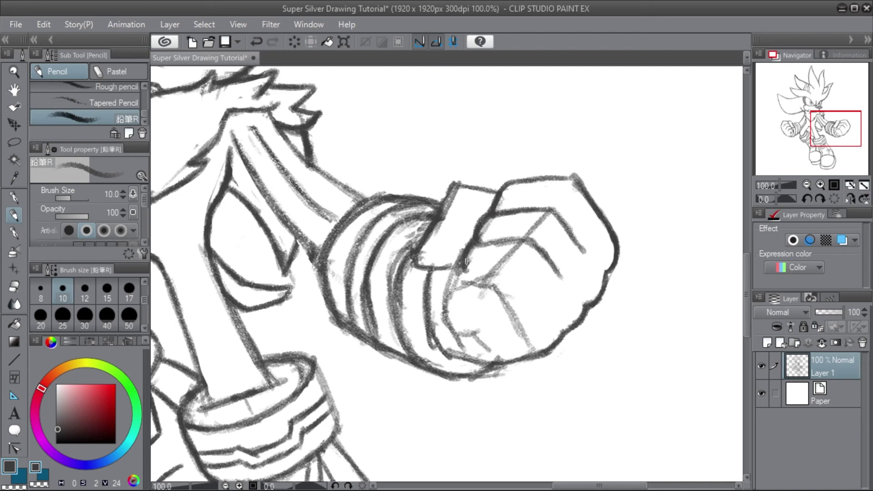
{"action": "mouse_move", "coordinate": [466, 261]}
{"action": "left_mouse_down"}
{"action": "mouse_move", "coordinate": [463, 281]}
{"action": "mouse_move", "coordinate": [478, 243]}
{"action": "mouse_move", "coordinate": [464, 249]}
{"action": "mouse_move", "coordinate": [472, 270]}
{"action": "mouse_move", "coordinate": [482, 268]}
{"action": "mouse_move", "coordinate": [459, 273]}
{"action": "mouse_move", "coordinate": [475, 276]}
{"action": "mouse_move", "coordinate": [461, 274]}
{"action": "mouse_move", "coordinate": [477, 274]}
{"action": "mouse_move", "coordinate": [467, 261]}
{"action": "mouse_move", "coordinate": [427, 272]}
{"action": "mouse_move", "coordinate": [399, 246]}
{"action": "mouse_move", "coordinate": [414, 259]}
{"action": "mouse_move", "coordinate": [466, 257]}
{"action": "mouse_move", "coordinate": [432, 271]}
{"action": "mouse_move", "coordinate": [453, 268]}
{"action": "left_mouse_up"}
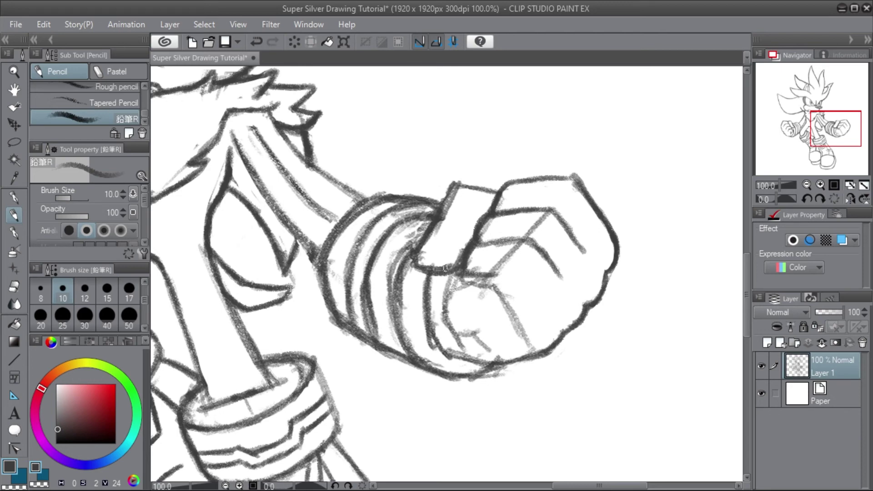
{"action": "key", "text": "ctrl+z"}
{"action": "key", "text": "ctrl+z"}
{"action": "key", "text": "ctrl+z"}
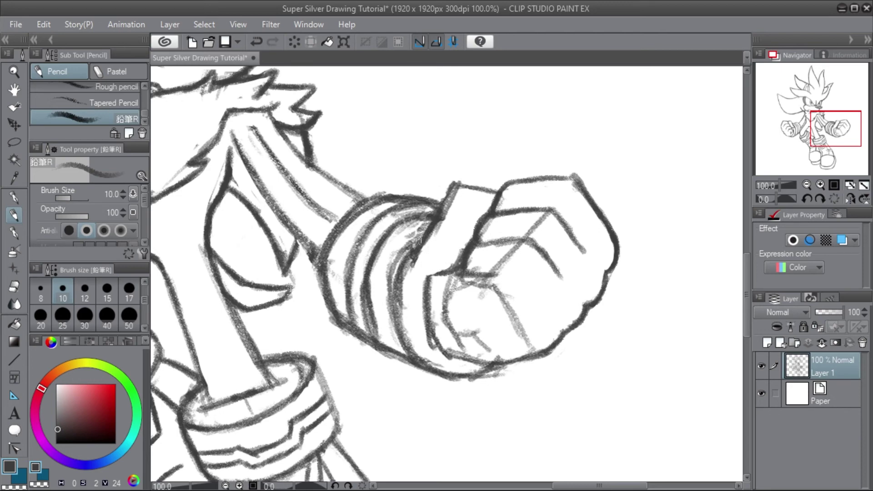
{"action": "mouse_move", "coordinate": [440, 215]}
{"action": "left_mouse_down"}
{"action": "mouse_move", "coordinate": [410, 268]}
{"action": "mouse_move", "coordinate": [422, 259]}
{"action": "mouse_move", "coordinate": [424, 275]}
{"action": "mouse_move", "coordinate": [426, 255]}
{"action": "mouse_move", "coordinate": [432, 274]}
{"action": "mouse_move", "coordinate": [453, 270]}
{"action": "left_mouse_up"}
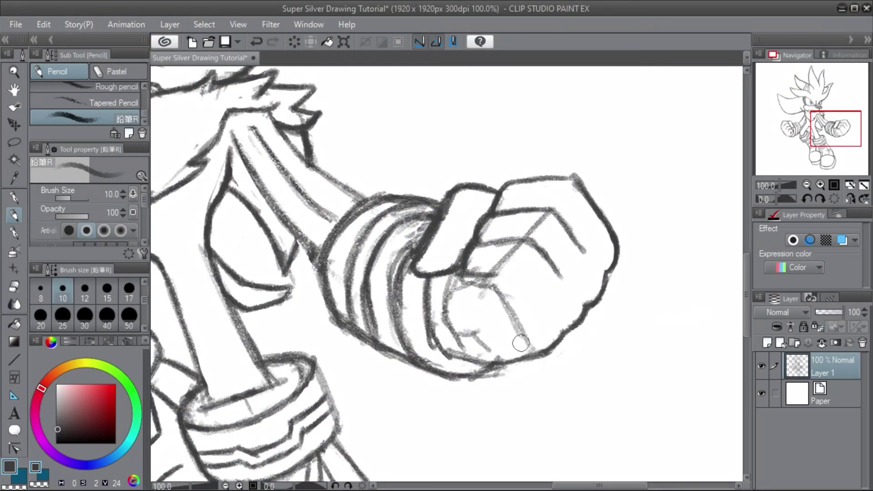
Erase the rough construction lines in the far fist's lower part and redraw the third bent finger line beneath the thumb.
{"action": "mouse_move", "coordinate": [522, 346]}
{"action": "left_mouse_down"}
{"action": "mouse_move", "coordinate": [519, 302]}
{"action": "mouse_move", "coordinate": [500, 333]}
{"action": "mouse_move", "coordinate": [508, 287]}
{"action": "mouse_move", "coordinate": [479, 306]}
{"action": "mouse_move", "coordinate": [490, 290]}
{"action": "mouse_move", "coordinate": [450, 298]}
{"action": "mouse_move", "coordinate": [452, 315]}
{"action": "mouse_move", "coordinate": [475, 315]}
{"action": "mouse_move", "coordinate": [468, 320]}
{"action": "mouse_move", "coordinate": [471, 344]}
{"action": "mouse_move", "coordinate": [449, 281]}
{"action": "mouse_move", "coordinate": [456, 309]}
{"action": "mouse_move", "coordinate": [488, 346]}
{"action": "mouse_move", "coordinate": [509, 321]}
{"action": "mouse_move", "coordinate": [538, 341]}
{"action": "left_mouse_up"}
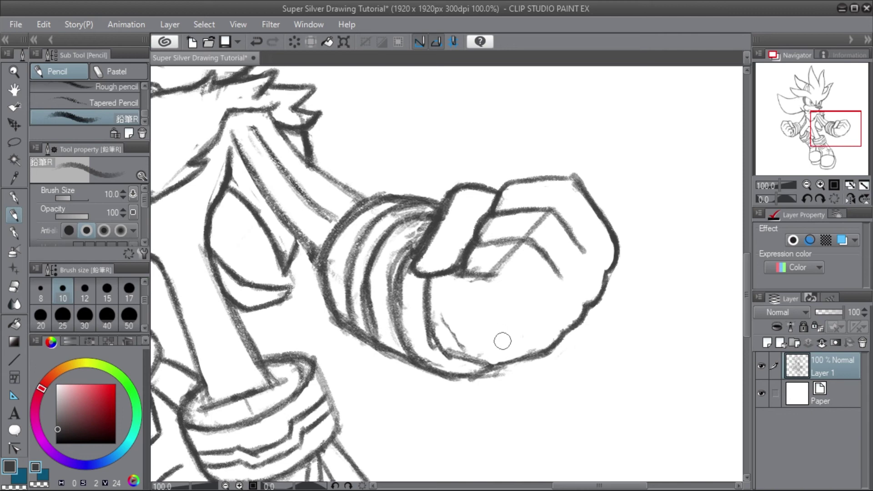
{"action": "mouse_move", "coordinate": [498, 274]}
{"action": "left_mouse_down"}
{"action": "mouse_move", "coordinate": [449, 277]}
{"action": "mouse_move", "coordinate": [518, 308]}
{"action": "left_mouse_up"}
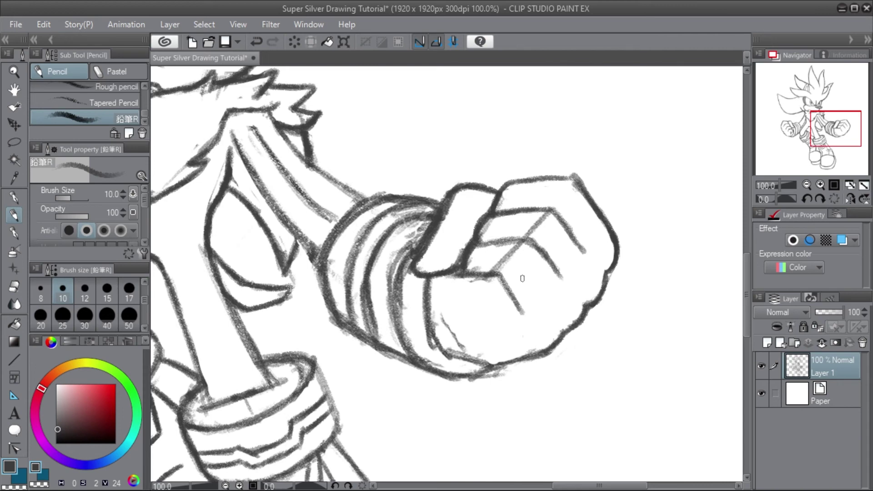
{"action": "left_click_drag", "start_coordinate": [519, 310], "coordinate": [506, 296]}
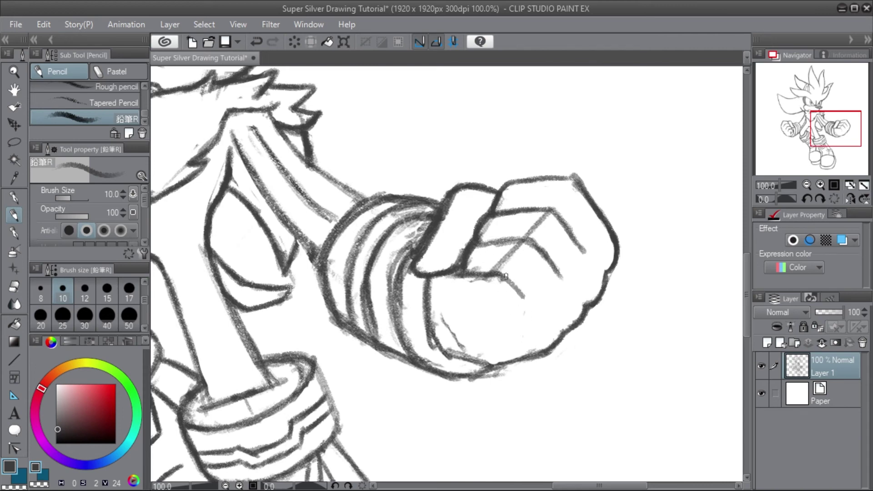
{"action": "left_click_drag", "start_coordinate": [500, 275], "coordinate": [532, 310]}
Draw the little finger's folded edge and branching crease lines at the lower part of the far fist.
{"action": "left_click_drag", "start_coordinate": [468, 272], "coordinate": [443, 325]}
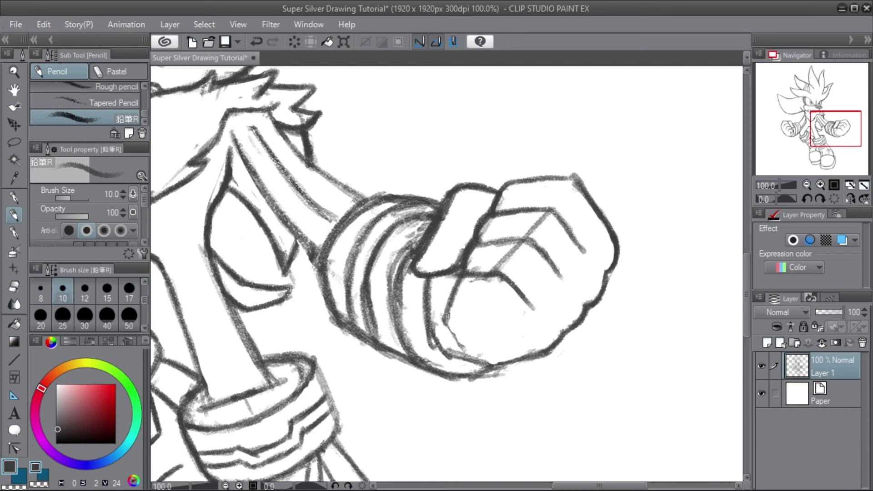
{"action": "mouse_move", "coordinate": [456, 291]}
{"action": "left_mouse_down"}
{"action": "mouse_move", "coordinate": [445, 321]}
{"action": "mouse_move", "coordinate": [463, 346]}
{"action": "mouse_move", "coordinate": [482, 339]}
{"action": "mouse_move", "coordinate": [477, 317]}
{"action": "left_mouse_up"}
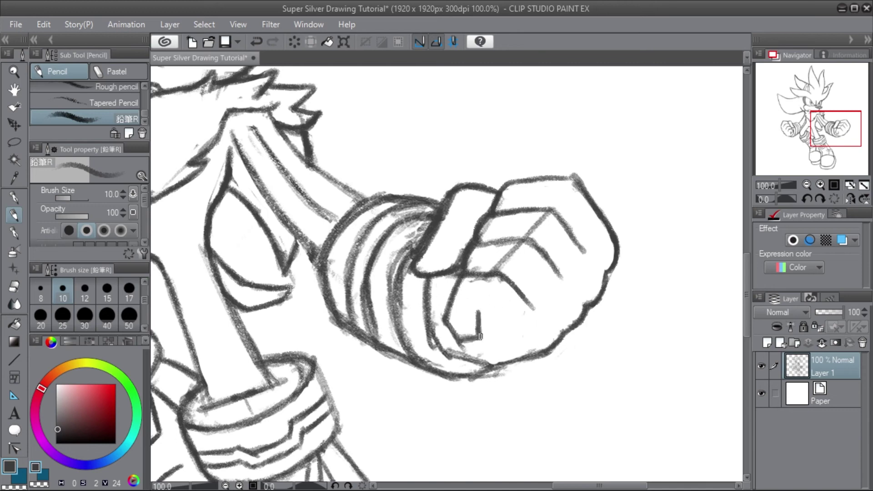
{"action": "mouse_move", "coordinate": [480, 339]}
{"action": "left_mouse_down"}
{"action": "mouse_move", "coordinate": [490, 324]}
{"action": "mouse_move", "coordinate": [494, 353]}
{"action": "mouse_move", "coordinate": [486, 347]}
{"action": "left_mouse_up"}
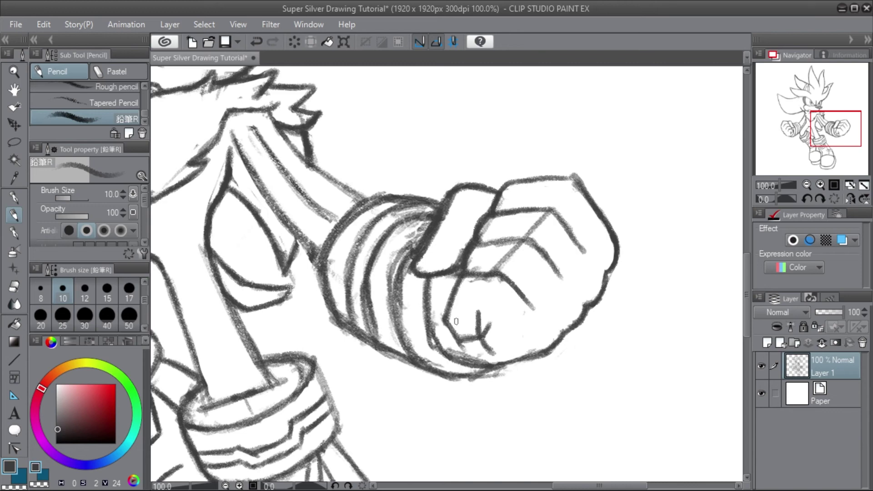
Redraw the curved edge where the far fist meets its cuff, and the underside of the cuff.
{"action": "mouse_move", "coordinate": [463, 367]}
{"action": "left_mouse_down"}
{"action": "mouse_move", "coordinate": [434, 338]}
{"action": "mouse_move", "coordinate": [425, 291]}
{"action": "left_mouse_up"}
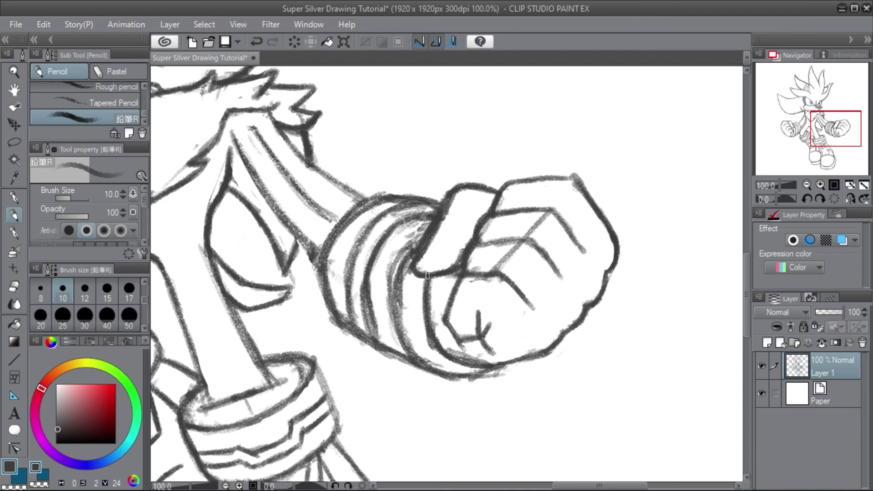
{"action": "key", "text": "ctrl+z"}
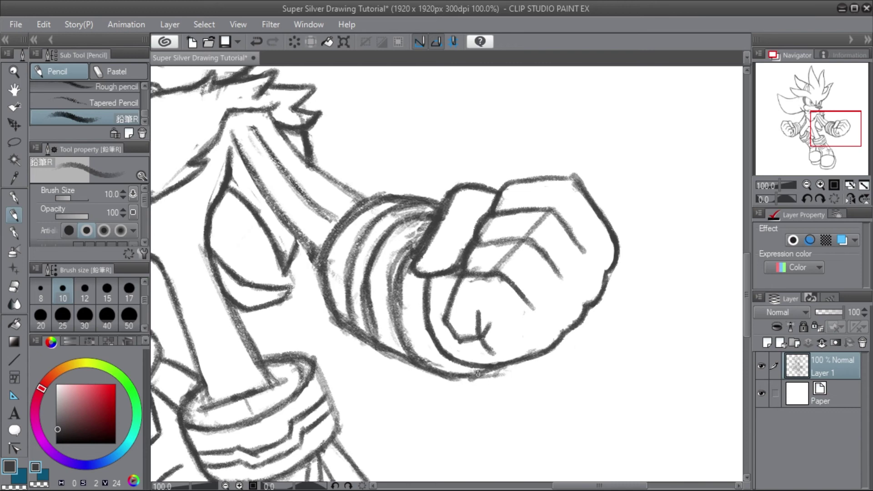
{"action": "left_click_drag", "start_coordinate": [494, 367], "coordinate": [447, 384]}
{"action": "mouse_move", "coordinate": [478, 378]}
{"action": "left_mouse_down"}
{"action": "mouse_move", "coordinate": [439, 380]}
{"action": "mouse_move", "coordinate": [423, 367]}
{"action": "left_mouse_up"}
{"action": "mouse_move", "coordinate": [446, 380]}
{"action": "left_mouse_down"}
{"action": "mouse_move", "coordinate": [368, 341]}
{"action": "mouse_move", "coordinate": [342, 314]}
{"action": "left_mouse_up"}
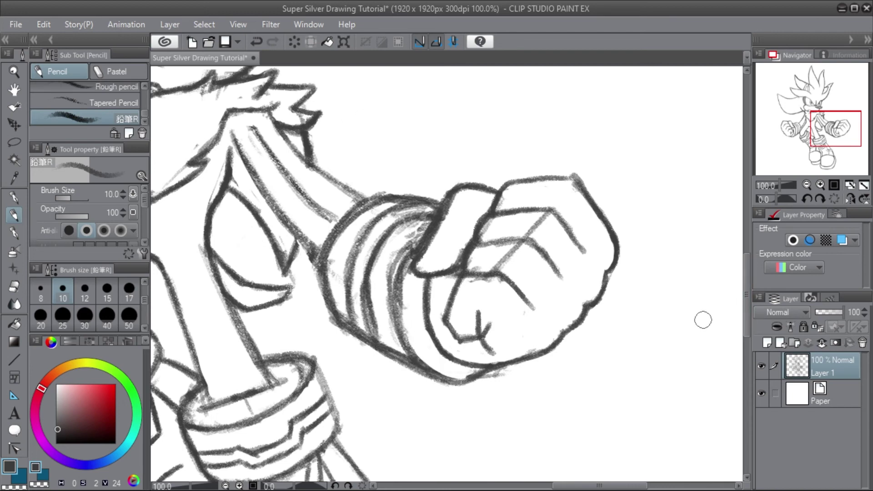
Erase the stray marks around the far fist's outline and the construction guideline crossing its fingers.
{"action": "left_click_drag", "start_coordinate": [512, 372], "coordinate": [500, 374]}
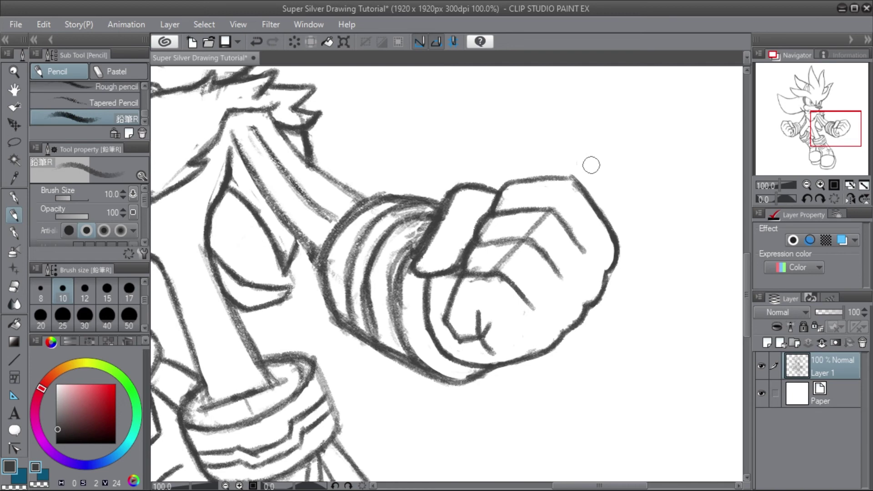
{"action": "mouse_move", "coordinate": [552, 232]}
{"action": "left_mouse_down"}
{"action": "mouse_move", "coordinate": [511, 226]}
{"action": "mouse_move", "coordinate": [522, 249]}
{"action": "mouse_move", "coordinate": [508, 263]}
{"action": "left_mouse_up"}
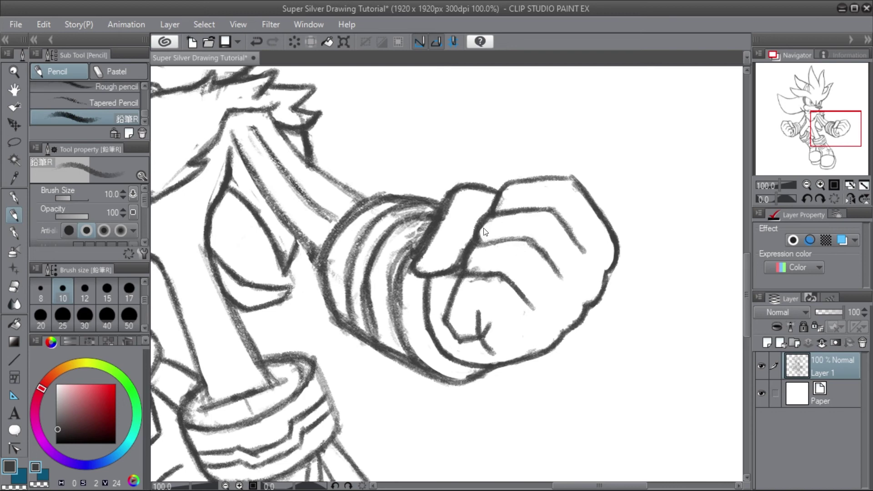
{"action": "key", "text": "ctrl+0"}
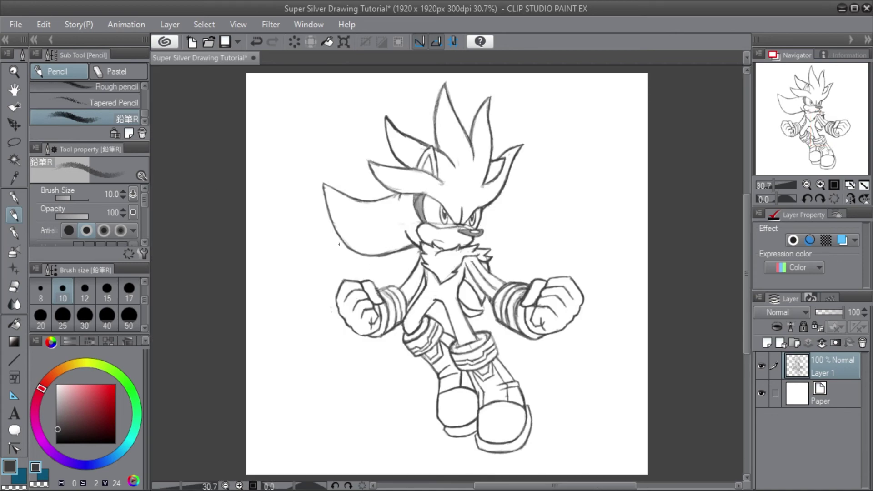
Lasso the near fist's outer knuckle edge, shift it slightly outward and downward, deselect, and touch up the gap in the outline.
{"action": "scroll", "coordinate": [363, 371], "scroll_direction": "up", "scroll_amount": 2}
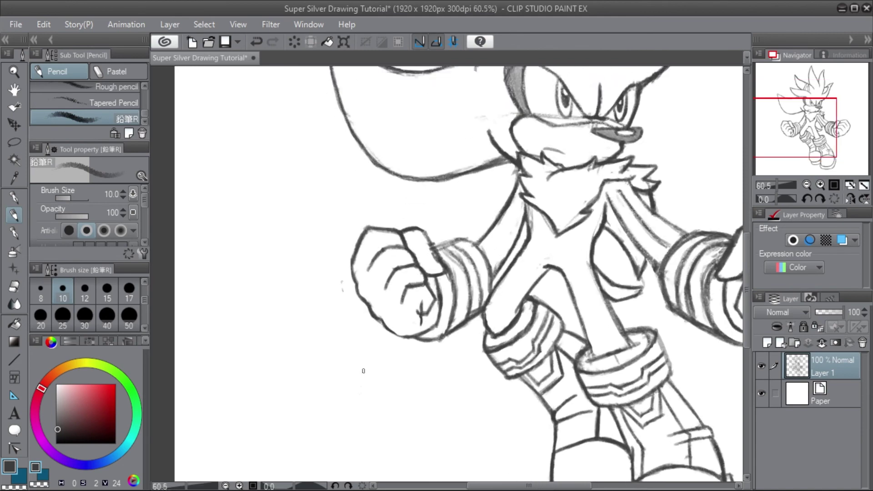
{"action": "left_click", "coordinate": [14, 143]}
{"action": "mouse_move", "coordinate": [418, 341]}
{"action": "left_mouse_down"}
{"action": "mouse_move", "coordinate": [343, 247]}
{"action": "mouse_move", "coordinate": [325, 254]}
{"action": "mouse_move", "coordinate": [351, 318]}
{"action": "mouse_move", "coordinate": [399, 350]}
{"action": "mouse_move", "coordinate": [418, 342]}
{"action": "left_mouse_up"}
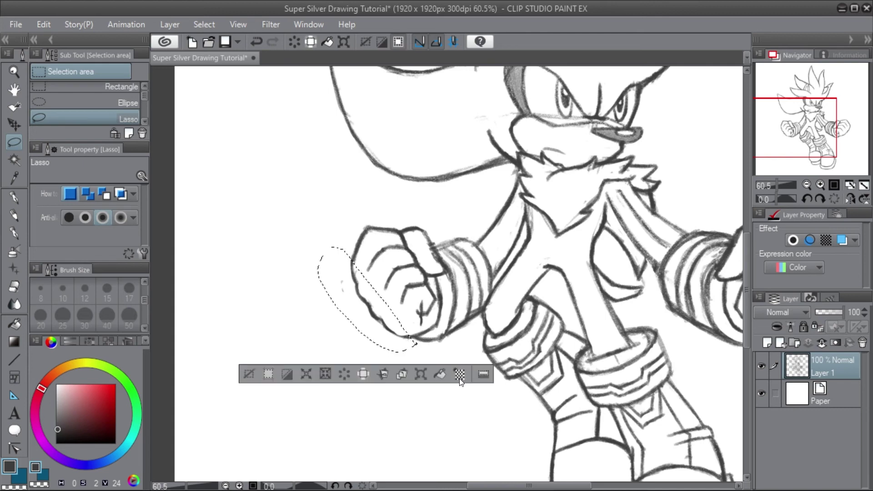
{"action": "left_click", "coordinate": [421, 378]}
{"action": "key", "text": "Left"}
{"action": "key", "text": "Left"}
{"action": "key", "text": "Left"}
{"action": "key", "text": "Left"}
{"action": "key", "text": "Left"}
{"action": "key", "text": "Left"}
{"action": "key", "text": "Left"}
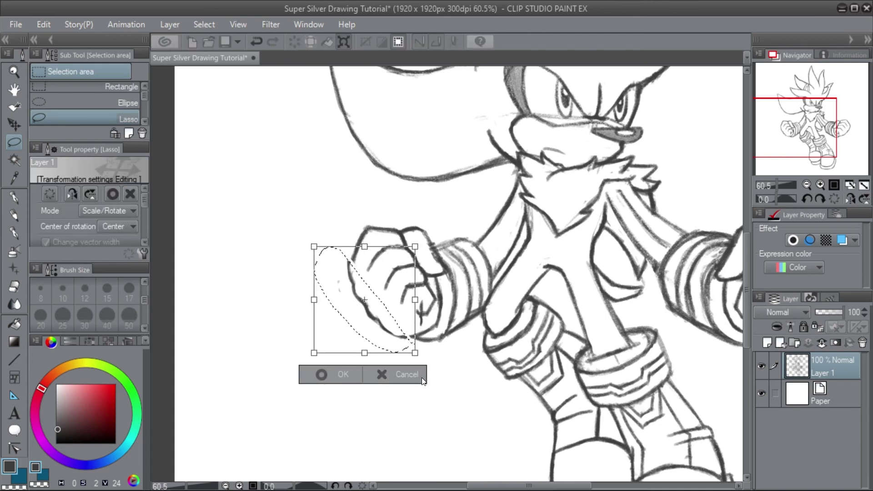
{"action": "key", "text": "Down"}
{"action": "key", "text": "Down"}
{"action": "key", "text": "Down"}
{"action": "key", "text": "Down"}
{"action": "key", "text": "Down"}
{"action": "key", "text": "Down"}
{"action": "key", "text": "Down"}
{"action": "key", "text": "Down"}
{"action": "left_click_drag", "start_coordinate": [364, 303], "coordinate": [362, 303]}
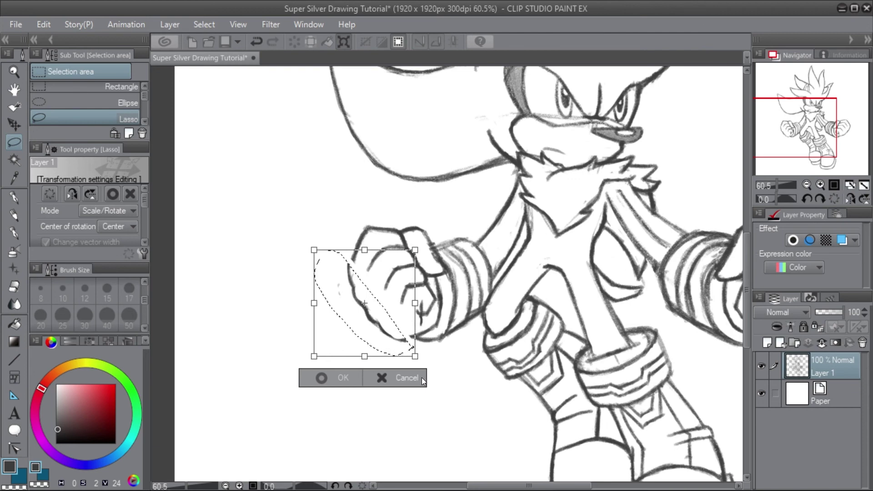
{"action": "key", "text": "ctrl+0"}
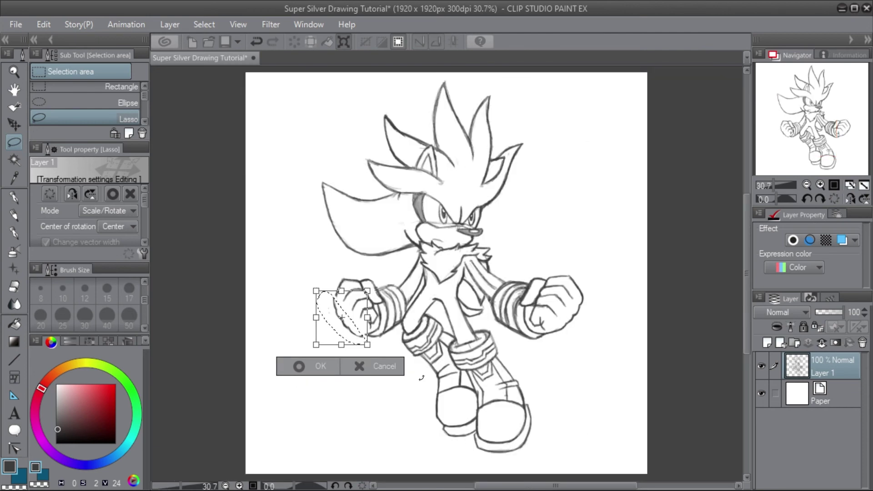
{"action": "key", "text": "Return"}
{"action": "key", "text": "ctrl+d"}
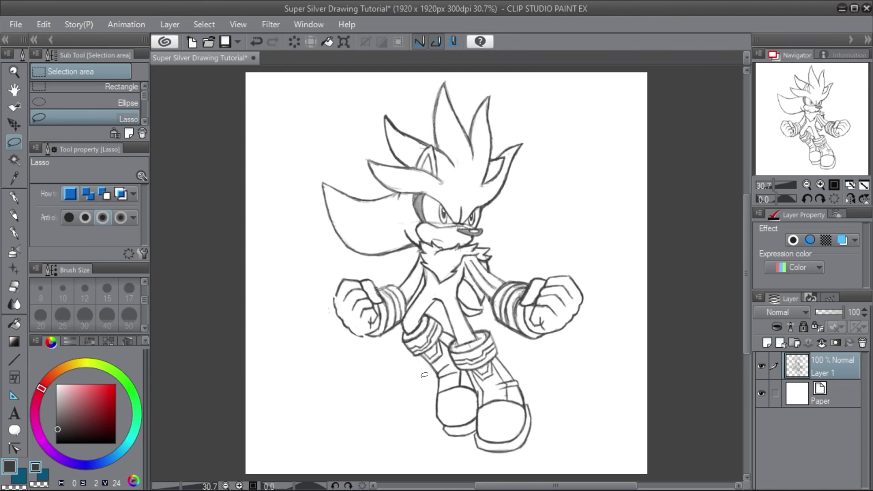
{"action": "left_click", "coordinate": [13, 216]}
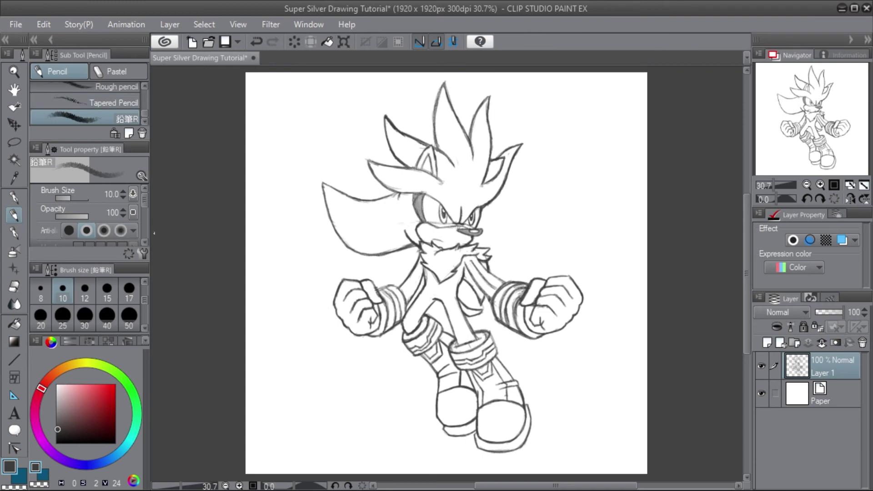
Lasso the far fist and move it over the near fist in scale/rotate mode to compare their sizes.
{"action": "scroll", "coordinate": [154, 232], "scroll_direction": "up", "scroll_amount": 1}
{"action": "scroll", "coordinate": [358, 375], "scroll_direction": "up", "scroll_amount": 1}
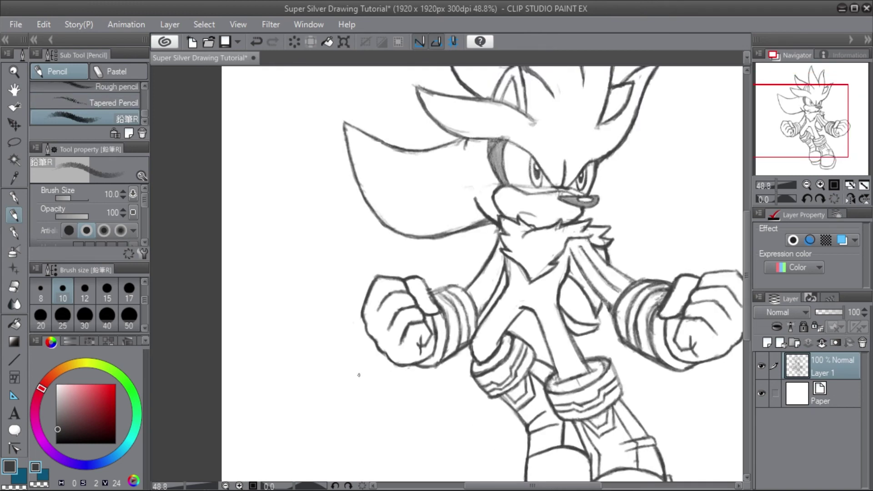
{"action": "left_click", "coordinate": [14, 143]}
{"action": "mouse_move", "coordinate": [379, 256]}
{"action": "left_mouse_down"}
{"action": "mouse_move", "coordinate": [366, 360]}
{"action": "mouse_move", "coordinate": [409, 384]}
{"action": "left_mouse_up"}
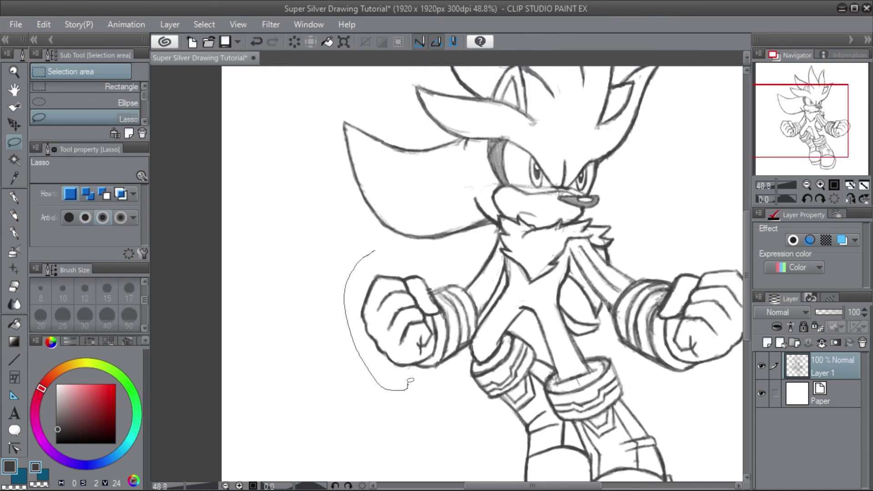
{"action": "left_click_drag", "start_coordinate": [442, 344], "coordinate": [442, 323]}
{"action": "mouse_move", "coordinate": [439, 290]}
{"action": "left_mouse_down"}
{"action": "mouse_move", "coordinate": [428, 269]}
{"action": "mouse_move", "coordinate": [373, 251]}
{"action": "left_mouse_up"}
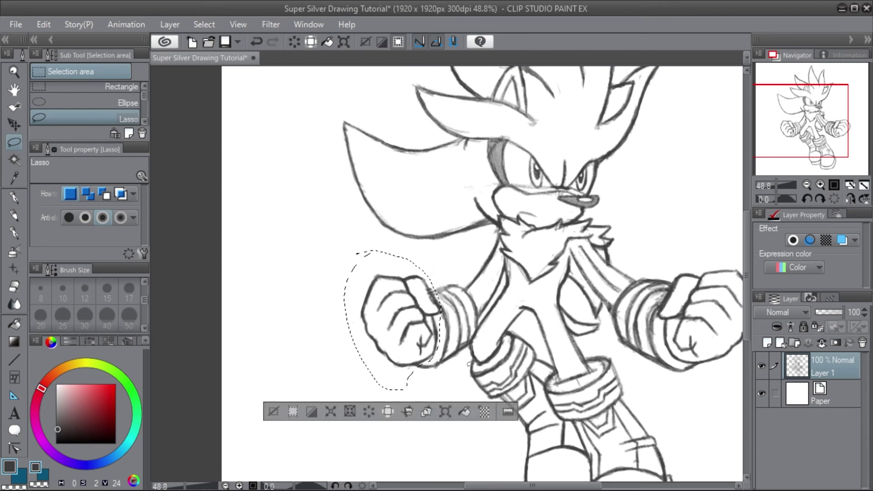
{"action": "left_click", "coordinate": [443, 403]}
{"action": "left_click_drag", "start_coordinate": [484, 310], "coordinate": [659, 309]}
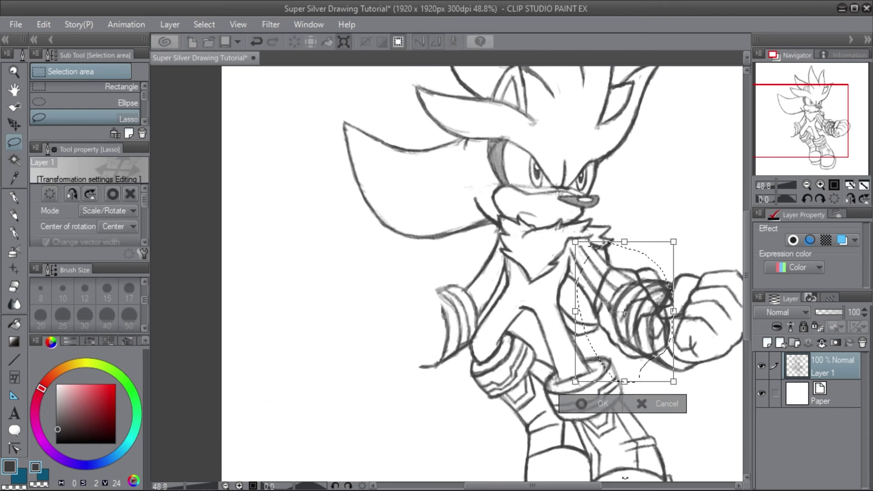
{"action": "left_click_drag", "start_coordinate": [582, 485], "coordinate": [617, 485]}
{"action": "left_click_drag", "start_coordinate": [508, 333], "coordinate": [577, 338]}
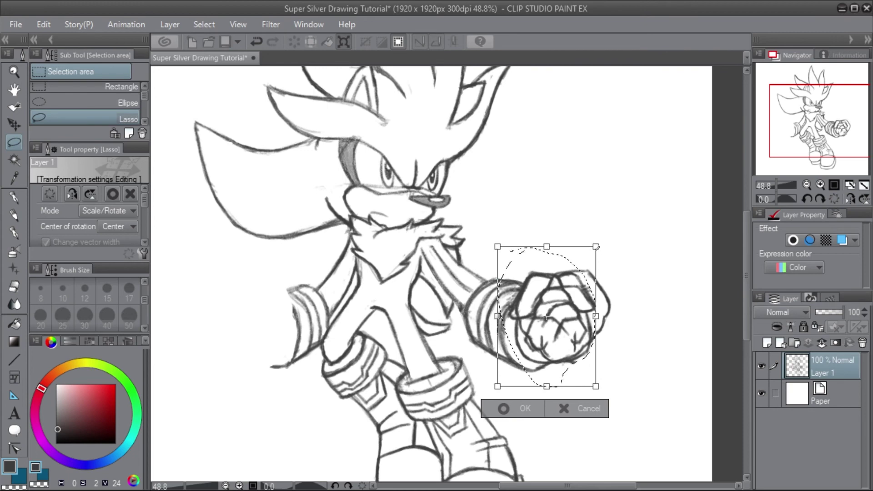
Enlarge the far fist slightly, move it back onto its wrist, apply the transformation and deselect.
{"action": "left_click_drag", "start_coordinate": [596, 247], "coordinate": [598, 242]}
{"action": "left_click_drag", "start_coordinate": [587, 298], "coordinate": [275, 296]}
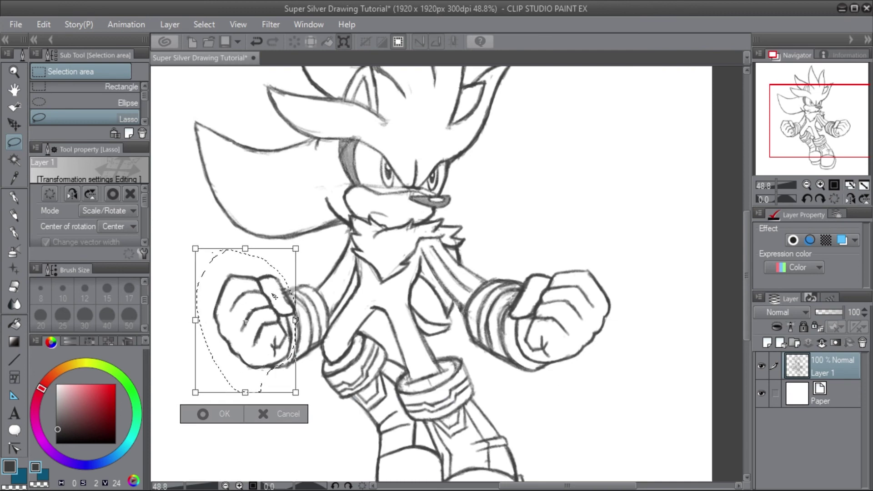
{"action": "key", "text": "Return"}
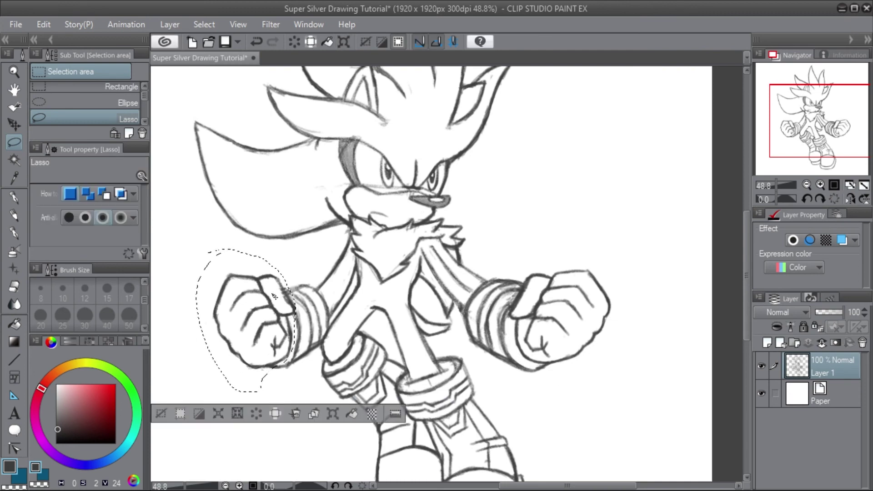
{"action": "key", "text": "ctrl+d"}
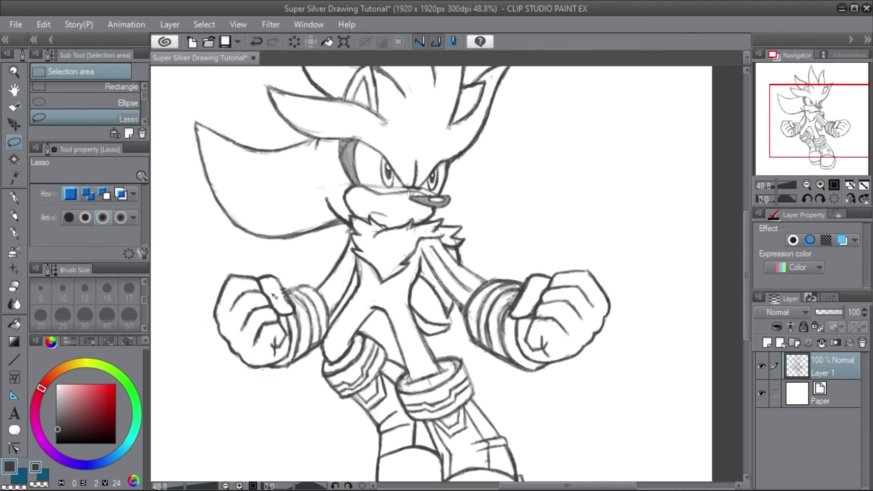
Redraw the far fist's outer edge with the size 10 pencil.
{"action": "scroll", "coordinate": [274, 295], "scroll_direction": "down", "scroll_amount": 2}
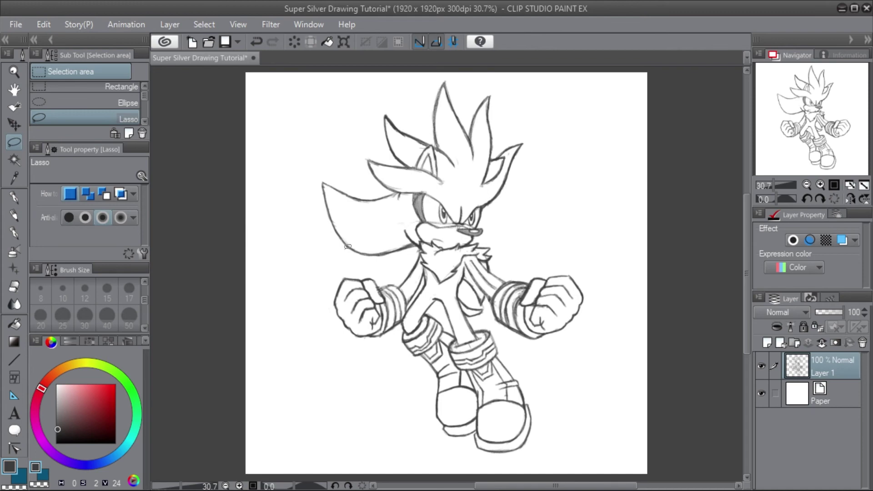
{"action": "scroll", "coordinate": [342, 271], "scroll_direction": "up", "scroll_amount": 2}
{"action": "scroll", "coordinate": [358, 287], "scroll_direction": "up", "scroll_amount": 1}
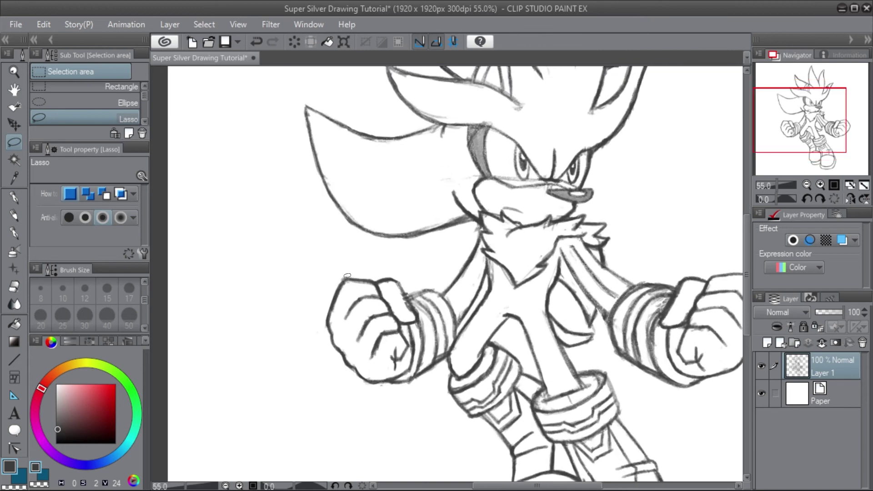
{"action": "left_click", "coordinate": [15, 212]}
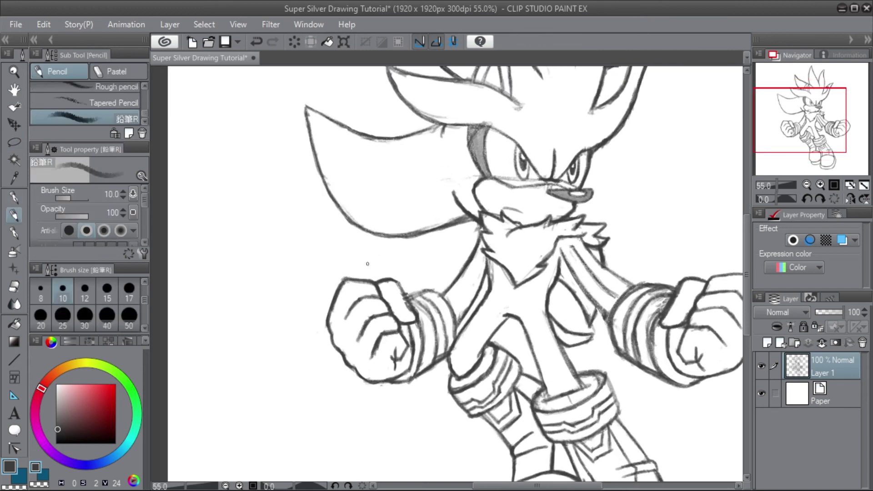
{"action": "mouse_move", "coordinate": [343, 283]}
{"action": "left_mouse_down"}
{"action": "mouse_move", "coordinate": [325, 310]}
{"action": "mouse_move", "coordinate": [344, 280]}
{"action": "mouse_move", "coordinate": [325, 312]}
{"action": "mouse_move", "coordinate": [331, 333]}
{"action": "left_mouse_up"}
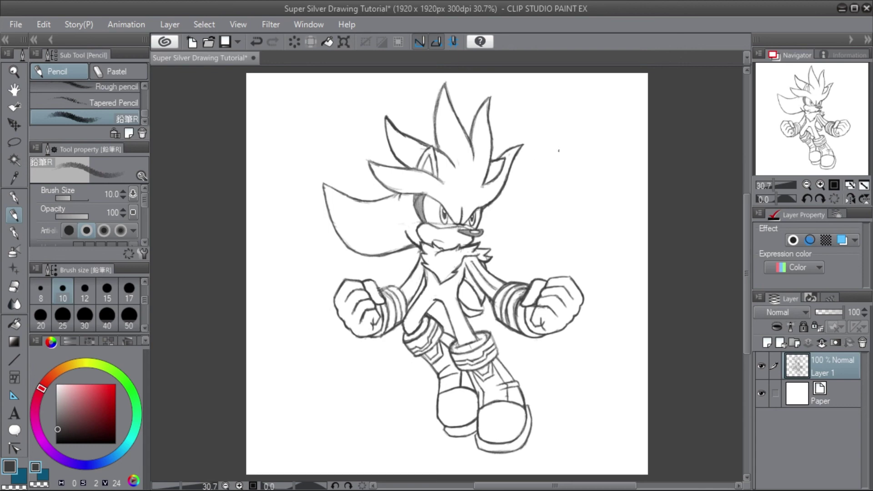
{"action": "mouse_move", "coordinate": [557, 164]}
{"action": "left_mouse_down"}
{"action": "mouse_move", "coordinate": [579, 223]}
{"action": "mouse_move", "coordinate": [611, 214]}
{"action": "mouse_move", "coordinate": [603, 263]}
{"action": "mouse_move", "coordinate": [620, 281]}
{"action": "mouse_move", "coordinate": [609, 347]}
{"action": "left_mouse_up"}
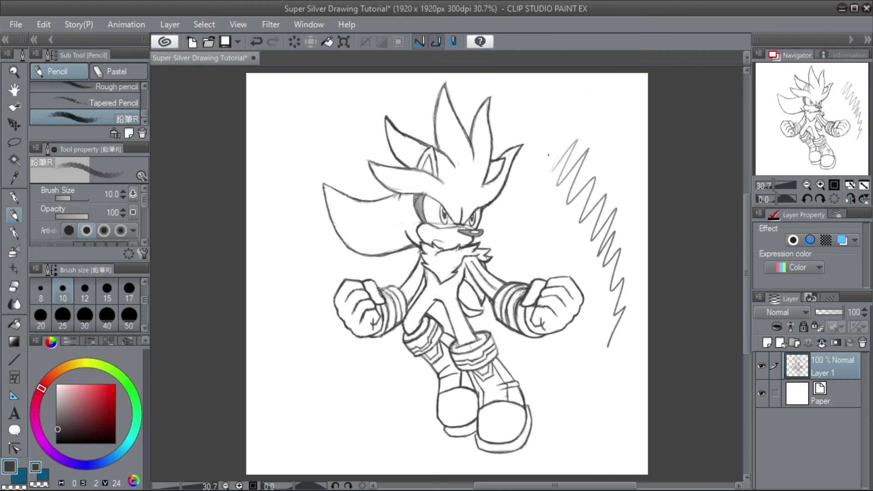
{"action": "mouse_move", "coordinate": [542, 177]}
{"action": "left_mouse_down"}
{"action": "mouse_move", "coordinate": [590, 122]}
{"action": "mouse_move", "coordinate": [541, 163]}
{"action": "mouse_move", "coordinate": [549, 126]}
{"action": "mouse_move", "coordinate": [577, 140]}
{"action": "left_mouse_up"}
{"action": "mouse_move", "coordinate": [575, 136]}
{"action": "left_mouse_down"}
{"action": "mouse_move", "coordinate": [630, 182]}
{"action": "mouse_move", "coordinate": [608, 187]}
{"action": "mouse_move", "coordinate": [611, 173]}
{"action": "mouse_move", "coordinate": [603, 246]}
{"action": "mouse_move", "coordinate": [644, 242]}
{"action": "mouse_move", "coordinate": [602, 159]}
{"action": "left_mouse_up"}
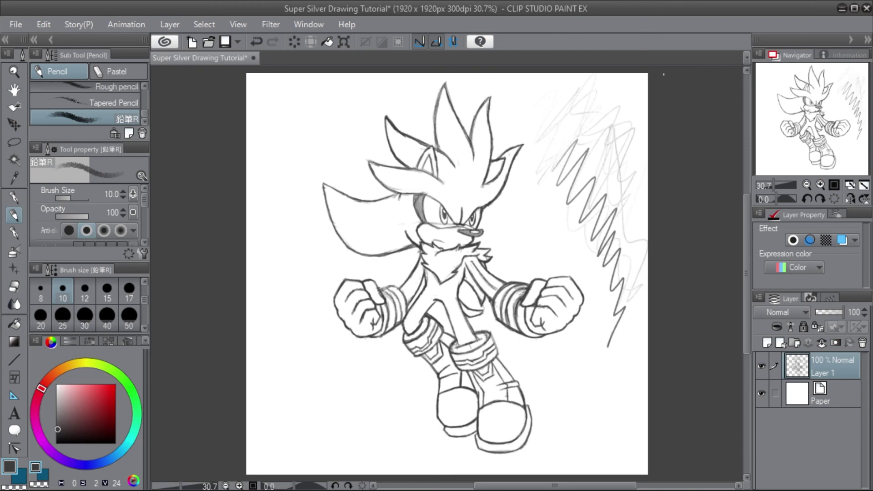
{"action": "key", "text": "ctrl+z"}
{"action": "key", "text": "ctrl+z"}
{"action": "key", "text": "ctrl+z"}
{"action": "key", "text": "ctrl+z"}
{"action": "key", "text": "ctrl+z"}
{"action": "key", "text": "ctrl+z"}
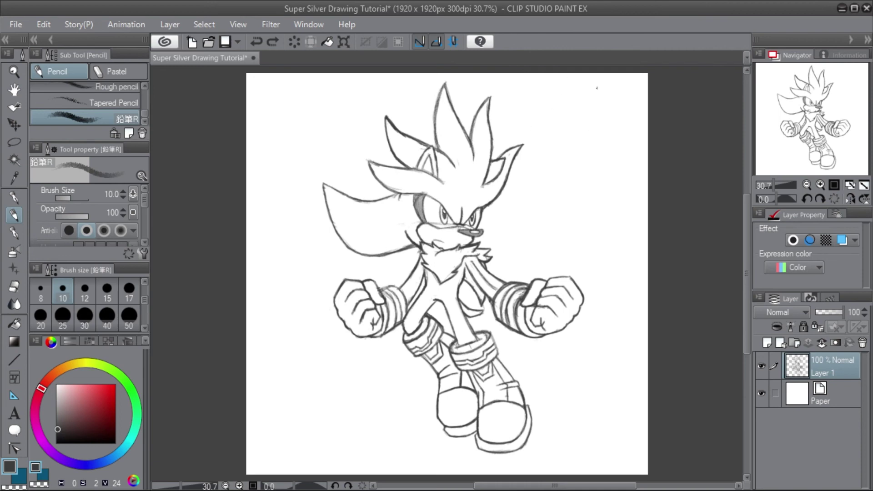
{"action": "left_click_drag", "start_coordinate": [541, 73], "coordinate": [580, 130]}
{"action": "left_click_drag", "start_coordinate": [550, 91], "coordinate": [633, 164]}
{"action": "mouse_move", "coordinate": [557, 110]}
{"action": "left_mouse_down"}
{"action": "mouse_move", "coordinate": [602, 150]}
{"action": "mouse_move", "coordinate": [647, 168]}
{"action": "left_mouse_up"}
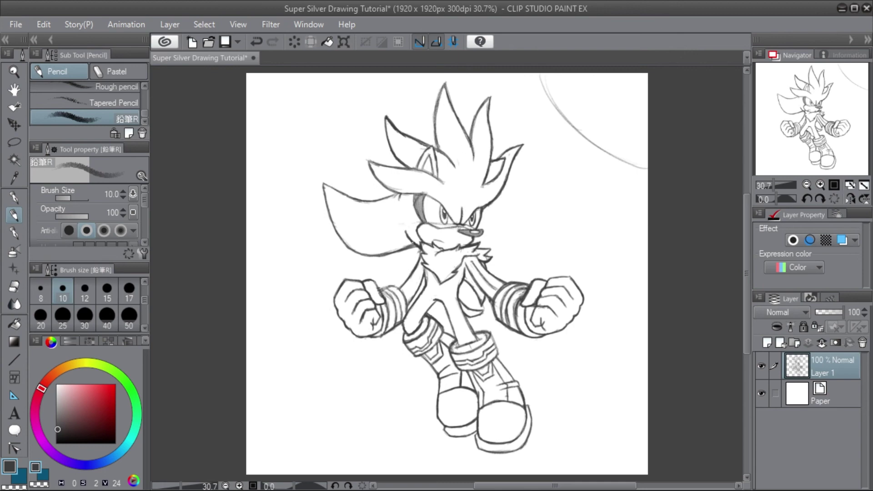
{"action": "left_click_drag", "start_coordinate": [401, 228], "coordinate": [419, 242]}
{"action": "left_click_drag", "start_coordinate": [395, 230], "coordinate": [419, 257]}
{"action": "left_click_drag", "start_coordinate": [391, 242], "coordinate": [417, 258]}
{"action": "key", "text": "ctrl+z"}
{"action": "key", "text": "ctrl+z"}
{"action": "key", "text": "ctrl+z"}
{"action": "key", "text": "ctrl+z"}
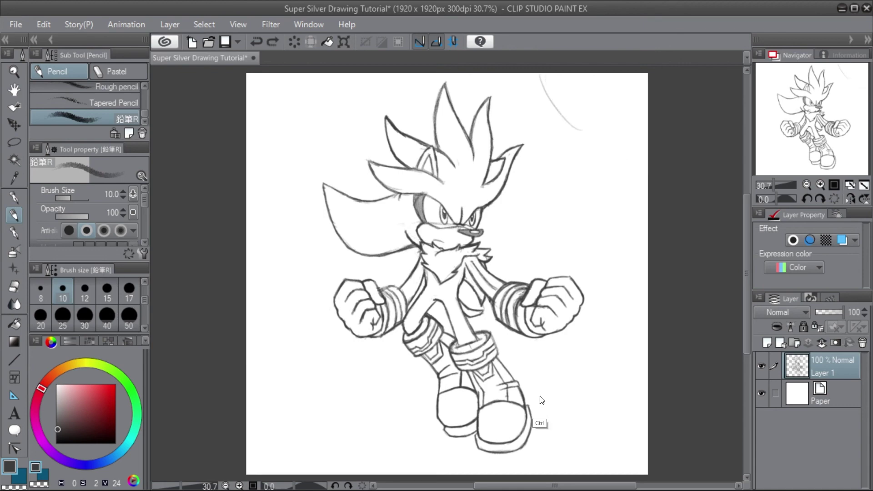
{"action": "key", "text": "ctrl+z"}
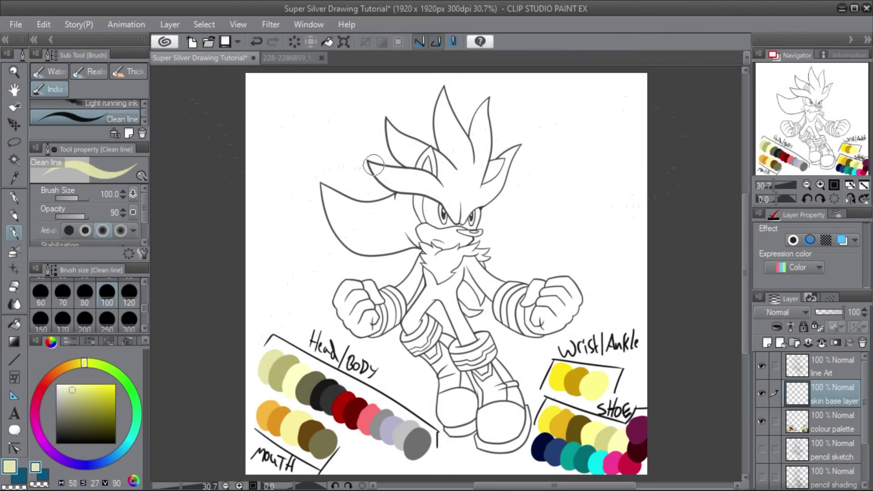
Block in the head, quills and body in pale yellow on the skin base layer and clean the overspill around the head quills.
{"action": "mouse_move", "coordinate": [516, 150]}
{"action": "left_mouse_down"}
{"action": "mouse_move", "coordinate": [438, 119]}
{"action": "mouse_move", "coordinate": [400, 182]}
{"action": "mouse_move", "coordinate": [324, 187]}
{"action": "mouse_move", "coordinate": [391, 239]}
{"action": "left_mouse_up"}
{"action": "mouse_move", "coordinate": [478, 266]}
{"action": "left_mouse_down"}
{"action": "mouse_move", "coordinate": [451, 280]}
{"action": "mouse_move", "coordinate": [409, 268]}
{"action": "left_mouse_up"}
{"action": "scroll", "coordinate": [499, 91], "scroll_direction": "up", "scroll_amount": 5}
{"action": "left_click_drag", "start_coordinate": [450, 214], "coordinate": [397, 277]}
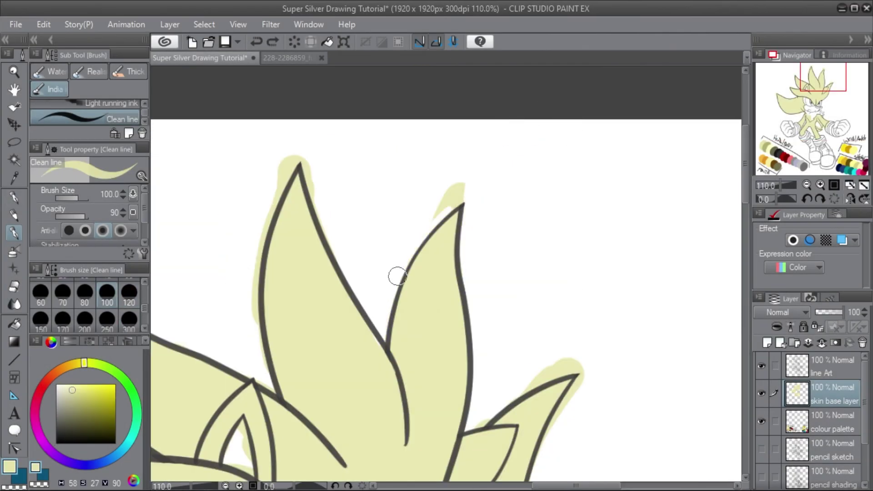
{"action": "left_click_drag", "start_coordinate": [309, 159], "coordinate": [259, 355]}
{"action": "scroll", "coordinate": [409, 273], "scroll_direction": "down", "scroll_amount": 2}
{"action": "left_click_drag", "start_coordinate": [575, 289], "coordinate": [512, 326]}
{"action": "left_click_drag", "start_coordinate": [425, 454], "coordinate": [557, 162]}
{"action": "left_click_drag", "start_coordinate": [512, 293], "coordinate": [493, 301]}
{"action": "left_click_drag", "start_coordinate": [407, 217], "coordinate": [366, 202]}
{"action": "left_click_drag", "start_coordinate": [331, 198], "coordinate": [350, 357]}
Clear the pale yellow overspill from the chest fur, arm and leg edges on the skin base layer.
{"action": "scroll", "coordinate": [423, 380], "scroll_direction": "down", "scroll_amount": 3}
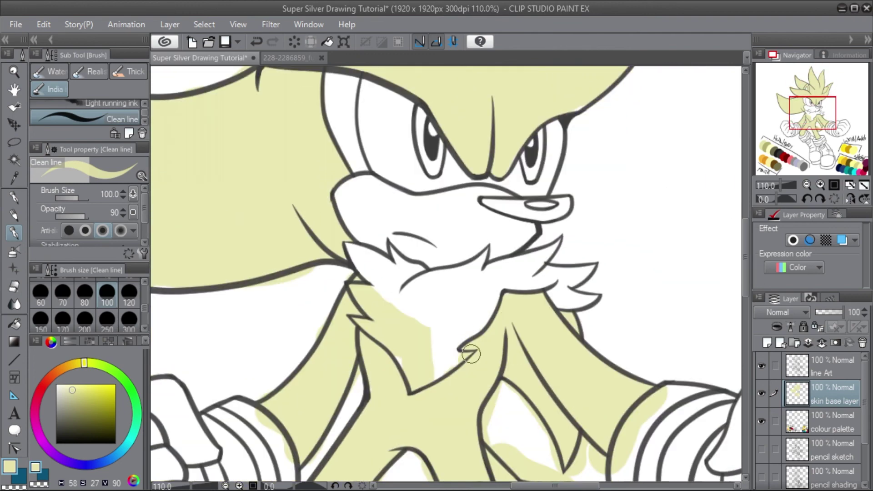
{"action": "mouse_move", "coordinate": [471, 354]}
{"action": "left_mouse_down"}
{"action": "mouse_move", "coordinate": [403, 343]}
{"action": "mouse_move", "coordinate": [366, 325]}
{"action": "left_mouse_up"}
{"action": "left_click_drag", "start_coordinate": [313, 273], "coordinate": [248, 284]}
{"action": "left_click_drag", "start_coordinate": [264, 418], "coordinate": [287, 456]}
{"action": "scroll", "coordinate": [530, 356], "scroll_direction": "down", "scroll_amount": 3}
{"action": "mouse_move", "coordinate": [523, 290]}
{"action": "left_mouse_down"}
{"action": "mouse_move", "coordinate": [507, 209]}
{"action": "mouse_move", "coordinate": [587, 284]}
{"action": "left_mouse_up"}
{"action": "left_click_drag", "start_coordinate": [620, 284], "coordinate": [661, 226]}
{"action": "left_click_drag", "start_coordinate": [345, 360], "coordinate": [332, 382]}
Trim the remaining pale yellow overspill along the outline of the large back quill.
{"action": "scroll", "coordinate": [504, 238], "scroll_direction": "up", "scroll_amount": 5}
{"action": "left_click_drag", "start_coordinate": [478, 286], "coordinate": [486, 321]}
{"action": "left_click_drag", "start_coordinate": [309, 127], "coordinate": [308, 168]}
{"action": "left_click_drag", "start_coordinate": [273, 286], "coordinate": [286, 376]}
{"action": "left_click_drag", "start_coordinate": [318, 400], "coordinate": [561, 92]}
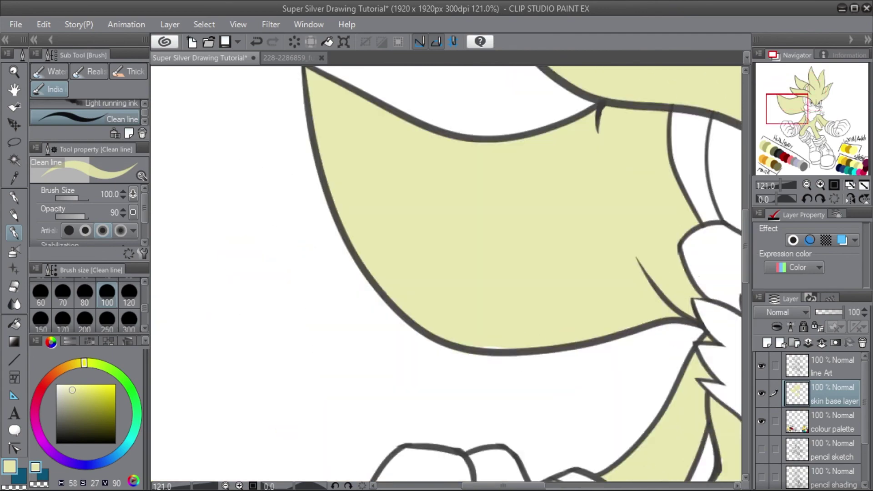
Sample the palette's light orange and paint the muzzle within its outline on a new layer named mouth base colour.
{"action": "scroll", "coordinate": [269, 369], "scroll_direction": "down", "scroll_amount": 5}
{"action": "left_click", "coordinate": [269, 415], "text": "alt"}
{"action": "left_click", "coordinate": [766, 343]}
{"action": "mouse_move", "coordinate": [405, 238]}
{"action": "left_mouse_down"}
{"action": "mouse_move", "coordinate": [440, 256]}
{"action": "mouse_move", "coordinate": [498, 254]}
{"action": "left_mouse_up"}
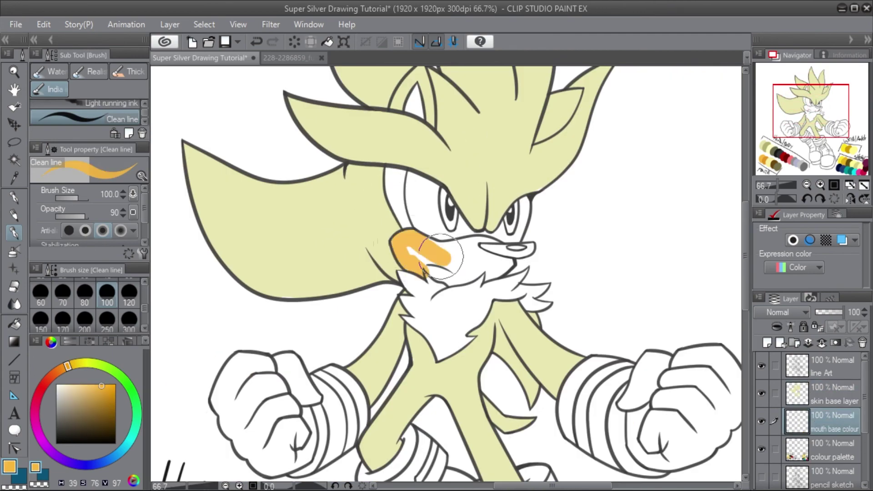
{"action": "scroll", "coordinate": [464, 242], "scroll_direction": "up", "scroll_amount": 5}
{"action": "left_click_drag", "start_coordinate": [527, 357], "coordinate": [587, 278]}
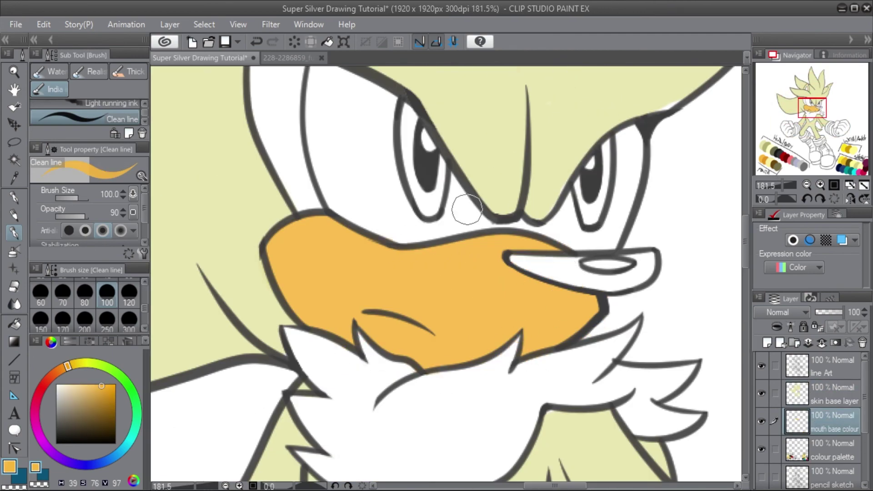
Add "& ear" to the mouth base colour layer's name and paint the inner ear orange.
{"action": "scroll", "coordinate": [468, 222], "scroll_direction": "down", "scroll_amount": 6}
{"action": "double_click", "coordinate": [834, 429]}
{"action": "type", "text": "& ear"}
{"action": "scroll", "coordinate": [414, 113], "scroll_direction": "up", "scroll_amount": 6}
{"action": "left_click_drag", "start_coordinate": [502, 191], "coordinate": [534, 288]}
Sample the bright yellow from the Wrist/Ankle palette and add a layer named "body fur base colour".
{"action": "scroll", "coordinate": [534, 288], "scroll_direction": "down", "scroll_amount": 6}
{"action": "left_click", "coordinate": [561, 375], "text": "alt"}
{"action": "left_click", "coordinate": [766, 342]}
{"action": "double_click", "coordinate": [834, 428]}
{"action": "type", "text": "body fur base colour"}
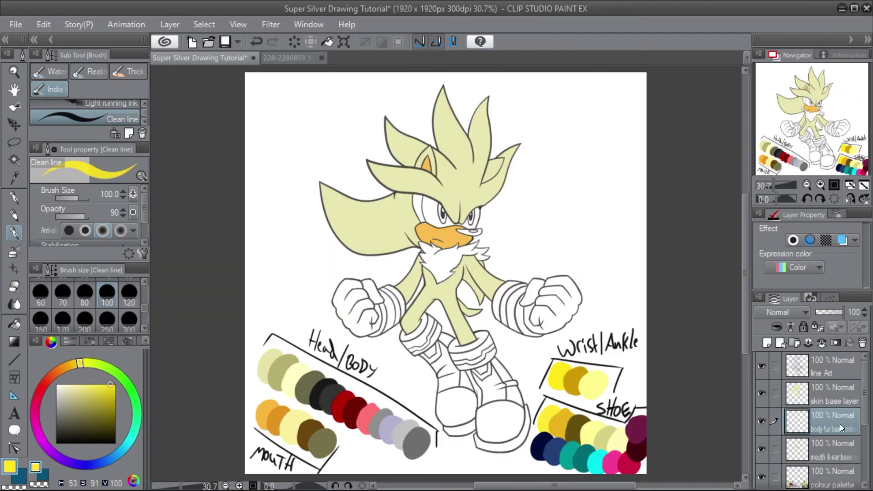
Paint the chest fur bright yellow up to its outline and move its layer below the mouth and ear layer.
{"action": "scroll", "coordinate": [400, 236], "scroll_direction": "up", "scroll_amount": 4}
{"action": "mouse_move", "coordinate": [454, 248]}
{"action": "left_mouse_down"}
{"action": "mouse_move", "coordinate": [393, 293]}
{"action": "mouse_move", "coordinate": [514, 249]}
{"action": "left_mouse_up"}
{"action": "scroll", "coordinate": [495, 211], "scroll_direction": "up", "scroll_amount": 1}
{"action": "left_click_drag", "start_coordinate": [551, 202], "coordinate": [383, 201]}
{"action": "left_click_drag", "start_coordinate": [333, 320], "coordinate": [477, 425]}
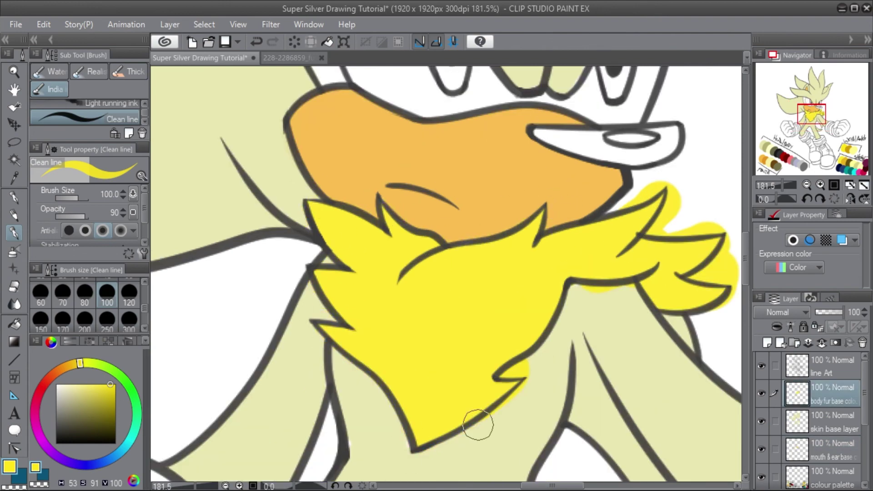
{"action": "mouse_move", "coordinate": [556, 333]}
{"action": "left_mouse_down"}
{"action": "mouse_move", "coordinate": [661, 222]}
{"action": "mouse_move", "coordinate": [721, 273]}
{"action": "left_mouse_up"}
{"action": "left_click_drag", "start_coordinate": [570, 486], "coordinate": [563, 487]}
{"action": "left_click_drag", "start_coordinate": [339, 89], "coordinate": [340, 164]}
{"action": "left_click_drag", "start_coordinate": [834, 393], "coordinate": [821, 450]}
{"action": "left_click", "coordinate": [834, 393]}
Sample the palette's near-black and fill the curved patch beside the far eye on the skin base layer.
{"action": "scroll", "coordinate": [421, 201], "scroll_direction": "down", "scroll_amount": 5}
{"action": "left_click", "coordinate": [282, 372], "text": "alt"}
{"action": "scroll", "coordinate": [409, 201], "scroll_direction": "up", "scroll_amount": 5}
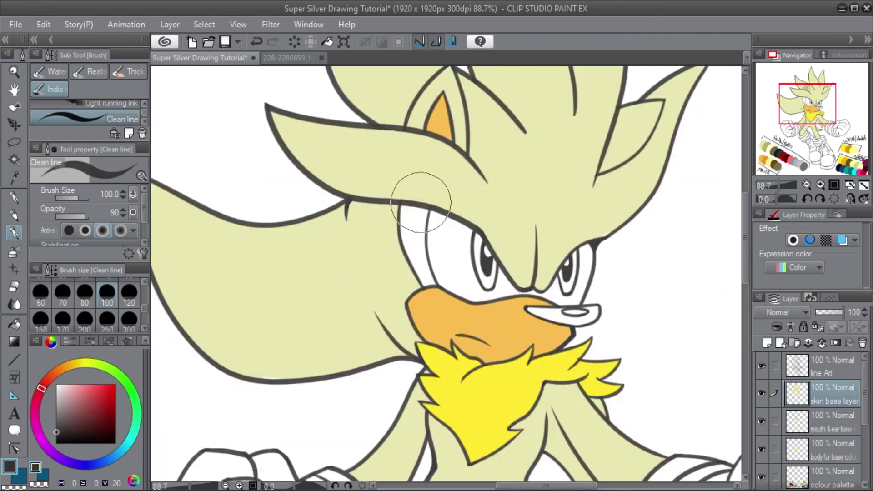
{"action": "left_click_drag", "start_coordinate": [395, 336], "coordinate": [405, 191]}
Reduce the brush size to 50, sample the palette's dark red and add a layer named "eye base layer".
{"action": "key", "text": "bracketleft"}
{"action": "key", "text": "bracketleft"}
{"action": "key", "text": "bracketleft"}
{"action": "key", "text": "bracketleft"}
{"action": "scroll", "coordinate": [432, 216], "scroll_direction": "down", "scroll_amount": 5}
{"action": "left_click", "coordinate": [345, 404], "text": "alt"}
{"action": "left_click", "coordinate": [766, 343]}
{"action": "double_click", "coordinate": [834, 401]}
{"action": "type", "text": "eye base layer"}
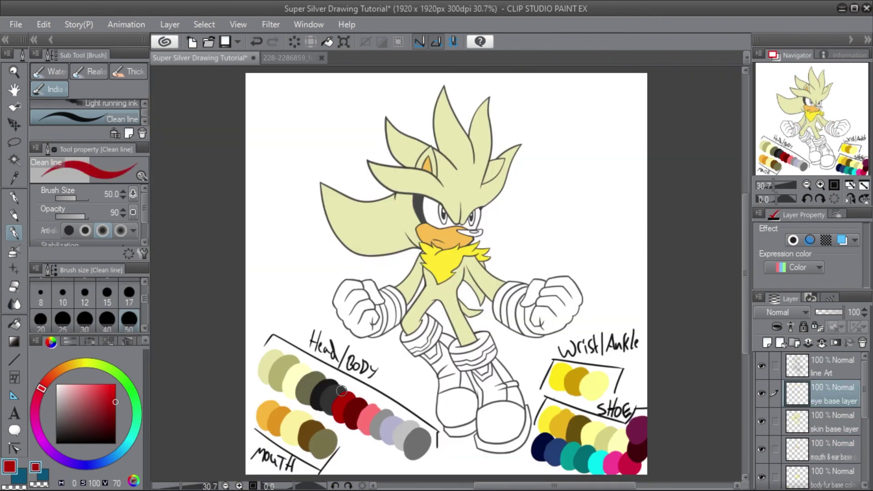
Paint both irises dark red and move the eye base layer below the skin base layer.
{"action": "scroll", "coordinate": [381, 141], "scroll_direction": "up", "scroll_amount": 6}
{"action": "left_click_drag", "start_coordinate": [542, 246], "coordinate": [502, 291]}
{"action": "left_click_drag", "start_coordinate": [825, 391], "coordinate": [825, 363]}
{"action": "mouse_move", "coordinate": [280, 200]}
{"action": "left_mouse_down"}
{"action": "mouse_move", "coordinate": [282, 264]}
{"action": "mouse_move", "coordinate": [319, 318]}
{"action": "left_mouse_up"}
{"action": "left_click_drag", "start_coordinate": [825, 366], "coordinate": [825, 433]}
Paint the nose near-black on the skin base layer with the brush size reduced to 25.
{"action": "left_click", "coordinate": [834, 393]}
{"action": "scroll", "coordinate": [414, 134], "scroll_direction": "down", "scroll_amount": 3}
{"action": "left_click", "coordinate": [241, 182], "text": "alt"}
{"action": "key", "text": "bracketleft"}
{"action": "key", "text": "bracketleft"}
{"action": "key", "text": "bracketleft"}
{"action": "left_click_drag", "start_coordinate": [416, 279], "coordinate": [509, 284]}
Sample the Wrist/Ankle palette's bright yellow and add a layer named "wrist ankle base layer".
{"action": "scroll", "coordinate": [546, 309], "scroll_direction": "down", "scroll_amount": 6}
{"action": "left_click", "coordinate": [560, 371], "text": "alt"}
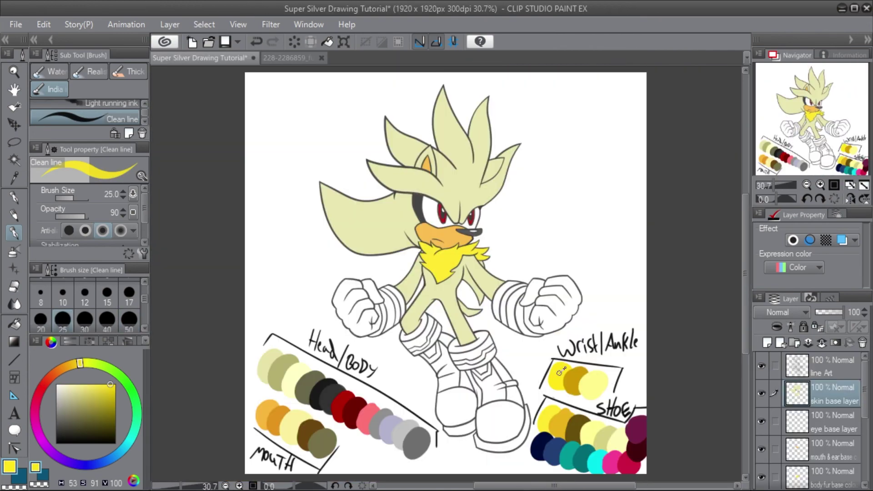
{"action": "scroll", "coordinate": [464, 309], "scroll_direction": "up", "scroll_amount": 4}
{"action": "left_click", "coordinate": [766, 342]}
{"action": "double_click", "coordinate": [834, 401]}
{"action": "type", "text": "wrist ankle base layer"}
Fill the bands of both wrist cuffs with bright yellow, leaving the stripe between them unpainted.
{"action": "left_click_drag", "start_coordinate": [532, 411], "coordinate": [548, 303]}
{"action": "scroll", "coordinate": [645, 361], "scroll_direction": "up", "scroll_amount": 4}
{"action": "mouse_move", "coordinate": [252, 411]}
{"action": "left_mouse_down"}
{"action": "mouse_move", "coordinate": [350, 170]}
{"action": "mouse_move", "coordinate": [399, 310]}
{"action": "left_mouse_up"}
{"action": "scroll", "coordinate": [446, 179], "scroll_direction": "down", "scroll_amount": 6}
{"action": "scroll", "coordinate": [246, 186], "scroll_direction": "up", "scroll_amount": 5}
{"action": "mouse_move", "coordinate": [301, 222]}
{"action": "left_mouse_down"}
{"action": "mouse_move", "coordinate": [283, 197]}
{"action": "mouse_move", "coordinate": [332, 411]}
{"action": "left_mouse_up"}
{"action": "scroll", "coordinate": [525, 292], "scroll_direction": "down", "scroll_amount": 5}
Fill both ankle cuffs with bright yellow around their zigzag stripes and clean the overspill at the edges.
{"action": "scroll", "coordinate": [628, 392], "scroll_direction": "up", "scroll_amount": 4}
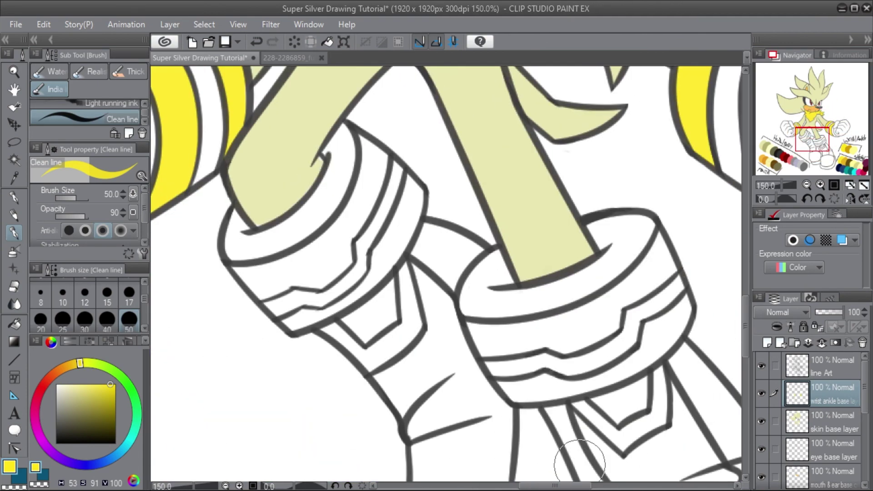
{"action": "left_click_drag", "start_coordinate": [662, 248], "coordinate": [484, 339]}
{"action": "left_click_drag", "start_coordinate": [668, 321], "coordinate": [518, 389]}
{"action": "left_click_drag", "start_coordinate": [295, 321], "coordinate": [415, 192]}
{"action": "left_click_drag", "start_coordinate": [248, 284], "coordinate": [372, 159]}
{"action": "scroll", "coordinate": [427, 305], "scroll_direction": "up", "scroll_amount": 1}
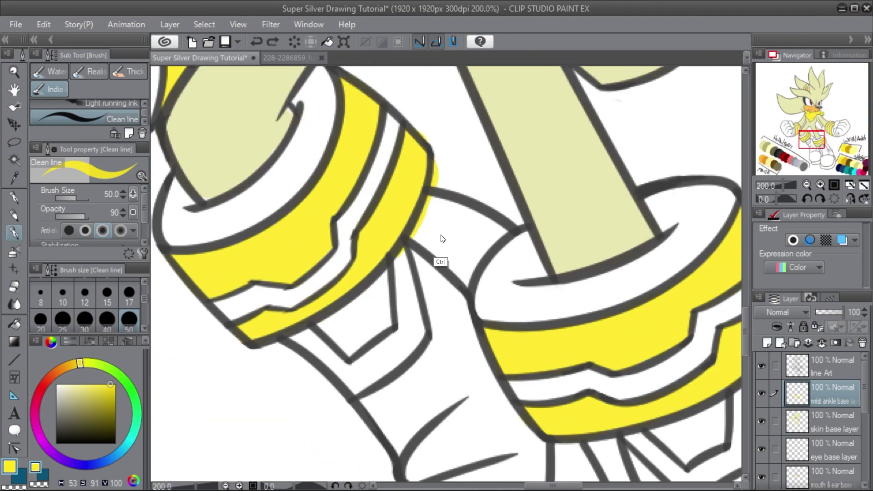
{"action": "left_click_drag", "start_coordinate": [495, 331], "coordinate": [360, 253]}
Sample the darker gold, reduce the brush size to 25 and paint the near wrist cuff's rim next to the hand.
{"action": "left_click", "coordinate": [848, 159]}
{"action": "left_click", "coordinate": [327, 327], "text": "alt"}
{"action": "left_click", "coordinate": [807, 138]}
{"action": "key", "text": "bracketleft"}
{"action": "key", "text": "bracketleft"}
{"action": "key", "text": "bracketleft"}
{"action": "left_click", "coordinate": [828, 128]}
{"action": "scroll", "coordinate": [581, 220], "scroll_direction": "down", "scroll_amount": 1}
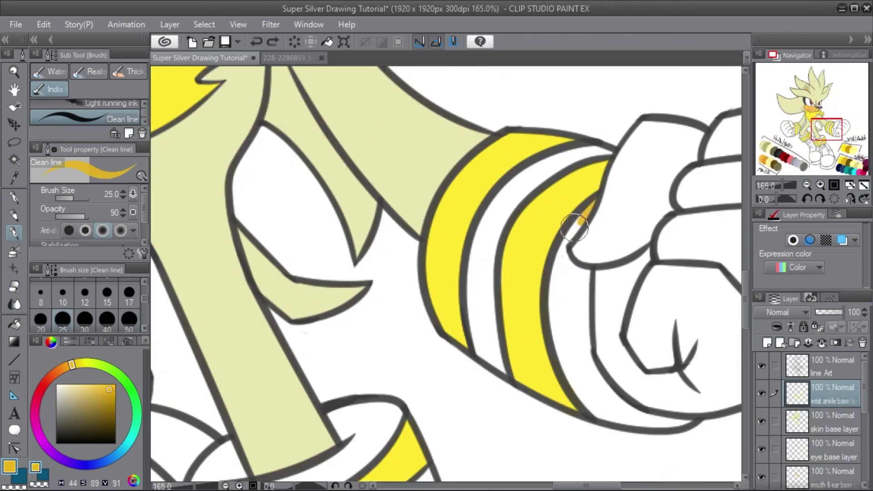
{"action": "left_click_drag", "start_coordinate": [581, 220], "coordinate": [584, 370]}
Paint the far wrist cuff's rim and the inner rims of both ankle cuffs in darker gold.
{"action": "left_click", "coordinate": [796, 130]}
{"action": "mouse_move", "coordinate": [416, 260]}
{"action": "left_mouse_down"}
{"action": "mouse_move", "coordinate": [425, 361]}
{"action": "mouse_move", "coordinate": [420, 269]}
{"action": "left_mouse_up"}
{"action": "mouse_move", "coordinate": [655, 318]}
{"action": "left_mouse_down"}
{"action": "mouse_move", "coordinate": [571, 419]}
{"action": "mouse_move", "coordinate": [534, 436]}
{"action": "left_mouse_up"}
{"action": "left_click", "coordinate": [812, 139]}
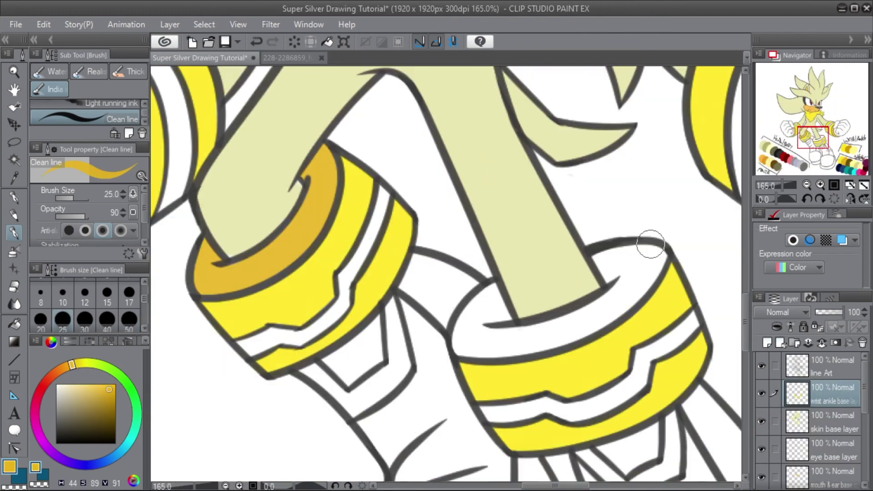
{"action": "mouse_move", "coordinate": [648, 244]}
{"action": "left_mouse_down"}
{"action": "mouse_move", "coordinate": [577, 318]}
{"action": "mouse_move", "coordinate": [468, 321]}
{"action": "left_mouse_up"}
{"action": "key", "text": "ctrl+0"}
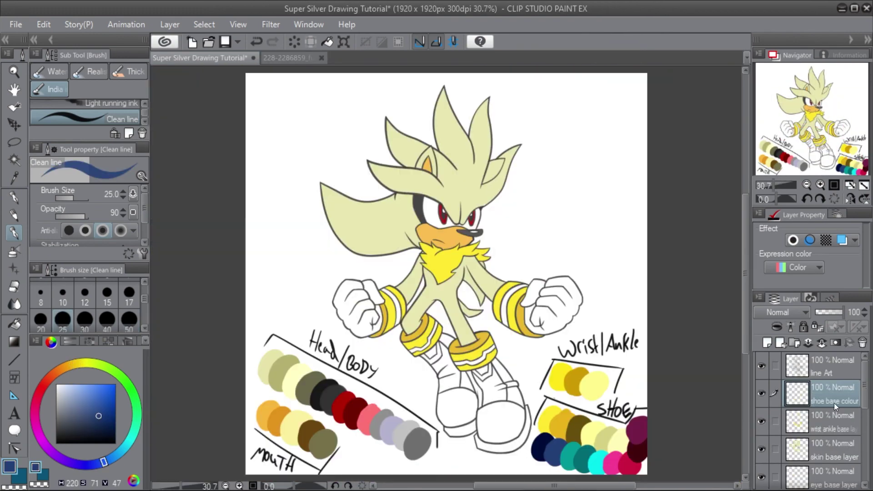
Paint the side panels and straps of both shoes in blue on the shoe base colour layer.
{"action": "scroll", "coordinate": [501, 393], "scroll_direction": "up", "scroll_amount": 4}
{"action": "left_click_drag", "start_coordinate": [314, 209], "coordinate": [324, 233]}
{"action": "mouse_move", "coordinate": [377, 377]}
{"action": "left_mouse_down"}
{"action": "mouse_move", "coordinate": [396, 323]}
{"action": "mouse_move", "coordinate": [429, 416]}
{"action": "left_mouse_up"}
{"action": "left_click_drag", "start_coordinate": [487, 286], "coordinate": [414, 289]}
{"action": "mouse_move", "coordinate": [405, 291]}
{"action": "left_mouse_down"}
{"action": "mouse_move", "coordinate": [426, 299]}
{"action": "mouse_move", "coordinate": [468, 364]}
{"action": "mouse_move", "coordinate": [489, 425]}
{"action": "left_mouse_up"}
{"action": "scroll", "coordinate": [488, 425], "scroll_direction": "down", "scroll_amount": 3}
Sample teal from the shoe palette, set the brush size to 50 and fill the toe caps of both shoes.
{"action": "left_click", "coordinate": [655, 406], "text": "alt"}
{"action": "key", "text": "bracketright"}
{"action": "key", "text": "bracketright"}
{"action": "key", "text": "bracketright"}
{"action": "mouse_move", "coordinate": [366, 263]}
{"action": "left_mouse_down"}
{"action": "mouse_move", "coordinate": [370, 341]}
{"action": "mouse_move", "coordinate": [469, 250]}
{"action": "mouse_move", "coordinate": [427, 314]}
{"action": "left_mouse_up"}
{"action": "mouse_move", "coordinate": [231, 262]}
{"action": "left_mouse_down"}
{"action": "mouse_move", "coordinate": [343, 264]}
{"action": "mouse_move", "coordinate": [273, 254]}
{"action": "left_mouse_up"}
{"action": "left_click_drag", "start_coordinate": [590, 80], "coordinate": [306, 82]}
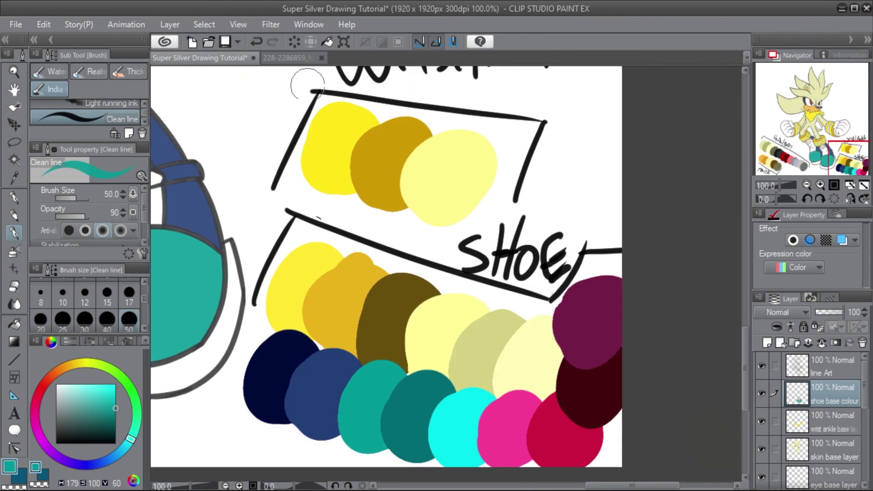
Reduce the brush size to 25 and paint the emblems below the ankle cuffs crimson with bright yellow borders.
{"action": "left_click", "coordinate": [588, 395], "text": "alt"}
{"action": "key", "text": "bracketleft"}
{"action": "key", "text": "bracketleft"}
{"action": "key", "text": "bracketleft"}
{"action": "left_click", "coordinate": [513, 429], "text": "alt"}
{"action": "left_click_drag", "start_coordinate": [528, 139], "coordinate": [550, 139]}
{"action": "scroll", "coordinate": [550, 139], "scroll_direction": "up", "scroll_amount": 3}
{"action": "left_click_drag", "start_coordinate": [352, 277], "coordinate": [377, 268]}
{"action": "left_click", "coordinate": [537, 310], "text": "alt"}
{"action": "mouse_move", "coordinate": [516, 338]}
{"action": "left_mouse_down"}
{"action": "mouse_move", "coordinate": [548, 363]}
{"action": "mouse_move", "coordinate": [568, 325]}
{"action": "left_mouse_up"}
{"action": "mouse_move", "coordinate": [400, 260]}
{"action": "left_mouse_down"}
{"action": "mouse_move", "coordinate": [371, 314]}
{"action": "mouse_move", "coordinate": [346, 298]}
{"action": "left_mouse_up"}
Sample grey from the palette and fill the soles of both shoes.
{"action": "key", "text": "ctrl+0"}
{"action": "left_click", "coordinate": [382, 422], "text": "alt"}
{"action": "scroll", "coordinate": [507, 457], "scroll_direction": "up", "scroll_amount": 5}
{"action": "mouse_move", "coordinate": [594, 225]}
{"action": "left_mouse_down"}
{"action": "mouse_move", "coordinate": [550, 374]}
{"action": "mouse_move", "coordinate": [360, 306]}
{"action": "left_mouse_up"}
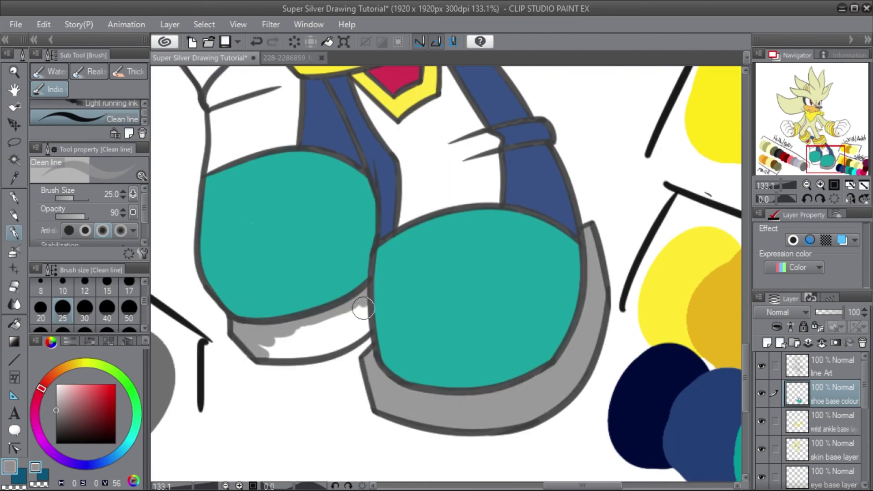
{"action": "key", "text": "ctrl+0"}
Check the reference image and fill the stripes on the wrist and ankle cuffs with muted khaki.
{"action": "left_click", "coordinate": [288, 58]}
{"action": "left_click", "coordinate": [200, 57]}
{"action": "left_click_drag", "start_coordinate": [393, 375], "coordinate": [471, 220]}
{"action": "left_click_drag", "start_coordinate": [241, 268], "coordinate": [687, 220]}
{"action": "left_click_drag", "start_coordinate": [395, 250], "coordinate": [418, 364]}
{"action": "left_click_drag", "start_coordinate": [514, 197], "coordinate": [509, 98]}
{"action": "left_click_drag", "start_coordinate": [466, 352], "coordinate": [548, 362]}
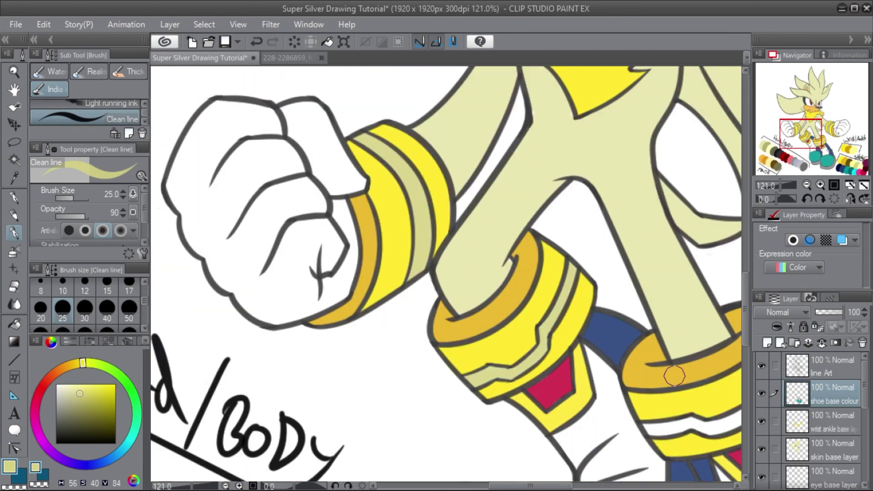
{"action": "left_click_drag", "start_coordinate": [672, 376], "coordinate": [426, 307]}
{"action": "mouse_move", "coordinate": [482, 304]}
{"action": "left_mouse_down"}
{"action": "mouse_move", "coordinate": [432, 339]}
{"action": "mouse_move", "coordinate": [404, 333]}
{"action": "left_mouse_up"}
Sample pale cream from the head/body palette and add a new layer named "light skin shading".
{"action": "key", "text": "ctrl+0"}
{"action": "left_click", "coordinate": [296, 380], "text": "alt"}
{"action": "scroll", "coordinate": [465, 199], "scroll_direction": "up", "scroll_amount": 5}
{"action": "left_click", "coordinate": [766, 343]}
{"action": "double_click", "coordinate": [834, 401]}
{"action": "type", "text": "light skin shading"}
{"action": "key", "text": "Return"}
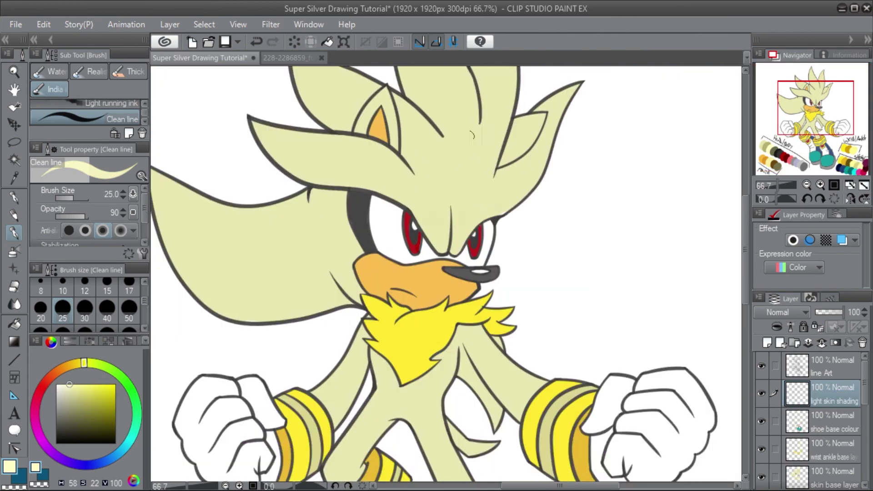
Paint pale cream highlights along the outer edge of the far side quill and down to the brow.
{"action": "left_click_drag", "start_coordinate": [545, 125], "coordinate": [326, 419]}
{"action": "left_click_drag", "start_coordinate": [513, 204], "coordinate": [554, 119]}
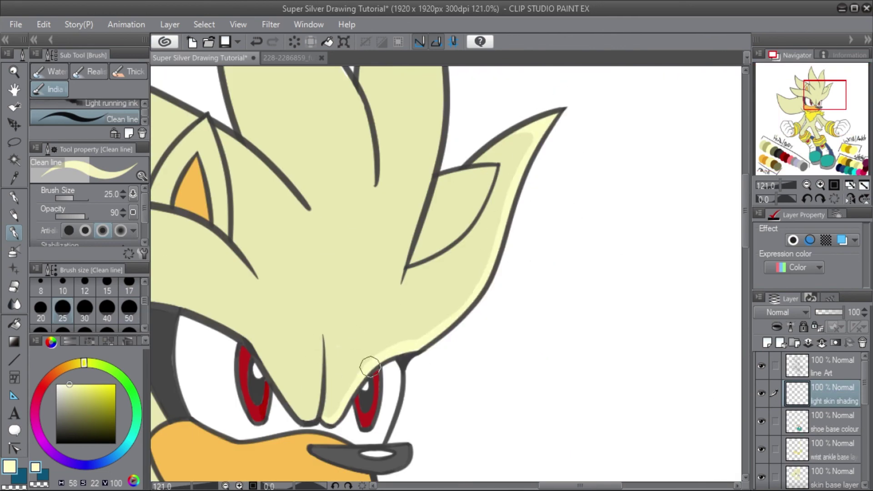
{"action": "scroll", "coordinate": [432, 325], "scroll_direction": "up", "scroll_amount": 3}
{"action": "scroll", "coordinate": [573, 269], "scroll_direction": "up", "scroll_amount": 3}
Paint pale cream highlights along the edges of the upright top quills and the quill behind the ear.
{"action": "mouse_move", "coordinate": [414, 411]}
{"action": "left_mouse_down"}
{"action": "mouse_move", "coordinate": [440, 232]}
{"action": "mouse_move", "coordinate": [424, 148]}
{"action": "mouse_move", "coordinate": [433, 290]}
{"action": "left_mouse_up"}
{"action": "left_click_drag", "start_coordinate": [433, 290], "coordinate": [569, 346]}
{"action": "left_click_drag", "start_coordinate": [504, 378], "coordinate": [391, 115]}
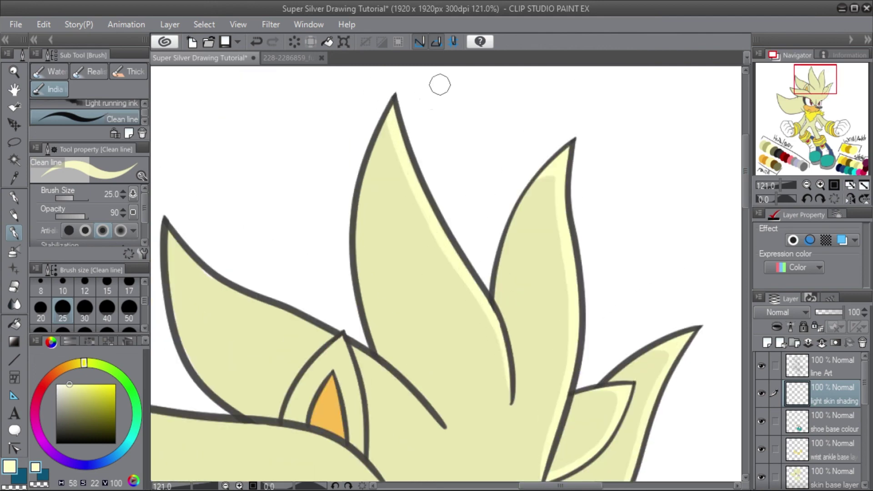
{"action": "left_click_drag", "start_coordinate": [444, 242], "coordinate": [642, 144]}
{"action": "left_click_drag", "start_coordinate": [627, 311], "coordinate": [368, 141]}
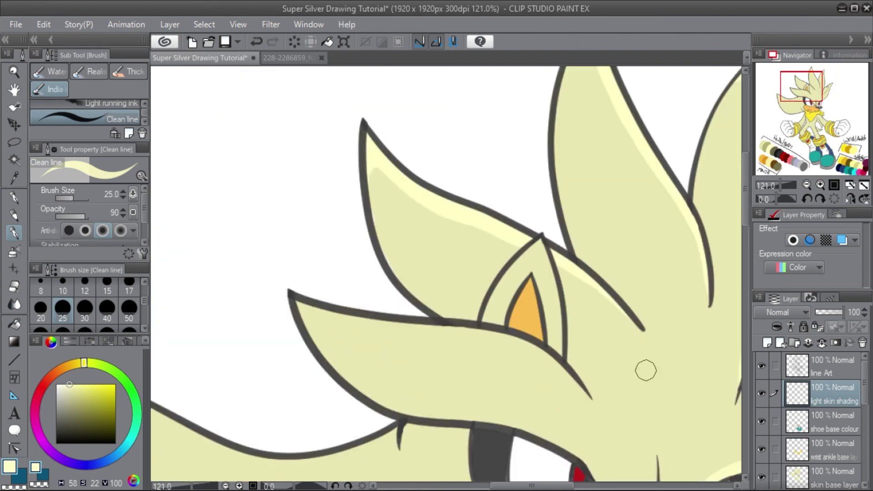
Paint pale cream highlights along the upper edges of the long forehead quill and the large back quill.
{"action": "scroll", "coordinate": [645, 371], "scroll_direction": "down", "scroll_amount": 3}
{"action": "scroll", "coordinate": [512, 179], "scroll_direction": "left", "scroll_amount": 3}
{"action": "left_click_drag", "start_coordinate": [564, 234], "coordinate": [350, 208]}
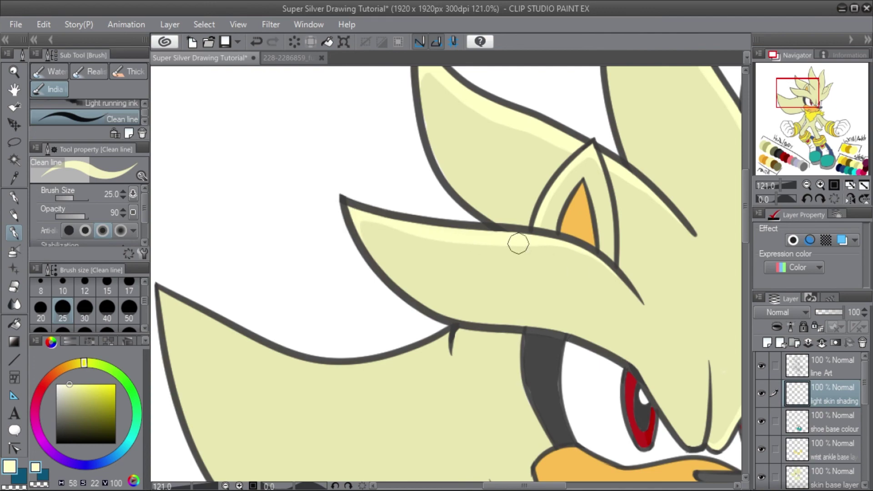
{"action": "scroll", "coordinate": [662, 321], "scroll_direction": "down", "scroll_amount": 3}
{"action": "mouse_move", "coordinate": [166, 163]}
{"action": "left_mouse_down"}
{"action": "mouse_move", "coordinate": [425, 222]}
{"action": "mouse_move", "coordinate": [291, 175]}
{"action": "left_mouse_up"}
{"action": "scroll", "coordinate": [425, 223], "scroll_direction": "left", "scroll_amount": 3}
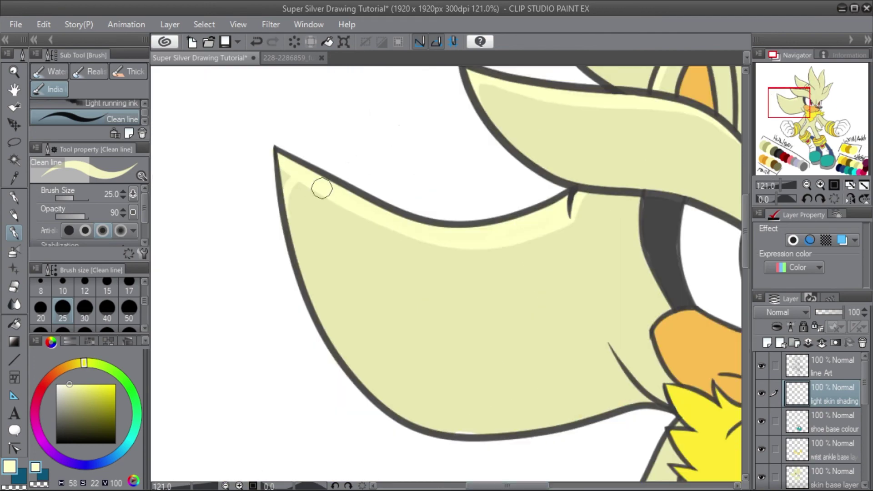
Paint pale cream highlights on the far arm, the far side of the torso and the far leg.
{"action": "scroll", "coordinate": [435, 196], "scroll_direction": "down", "scroll_amount": 6}
{"action": "scroll", "coordinate": [435, 196], "scroll_direction": "right", "scroll_amount": 9}
{"action": "left_click_drag", "start_coordinate": [450, 160], "coordinate": [568, 271]}
{"action": "left_click_drag", "start_coordinate": [396, 259], "coordinate": [371, 373]}
{"action": "scroll", "coordinate": [428, 315], "scroll_direction": "down", "scroll_amount": 3}
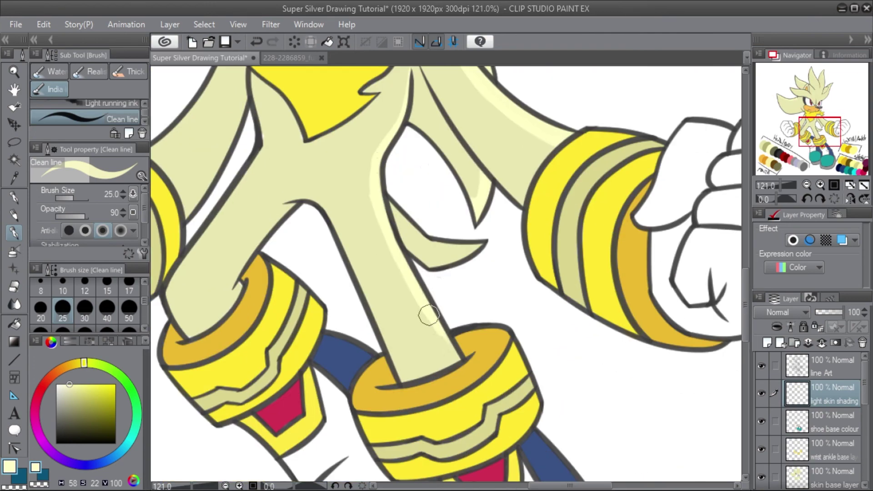
Paint pale cream highlights along the near side of the torso, the near leg and the near arm.
{"action": "scroll", "coordinate": [473, 241], "scroll_direction": "up", "scroll_amount": 4}
{"action": "scroll", "coordinate": [473, 241], "scroll_direction": "left", "scroll_amount": 4}
{"action": "left_click_drag", "start_coordinate": [477, 244], "coordinate": [409, 373]}
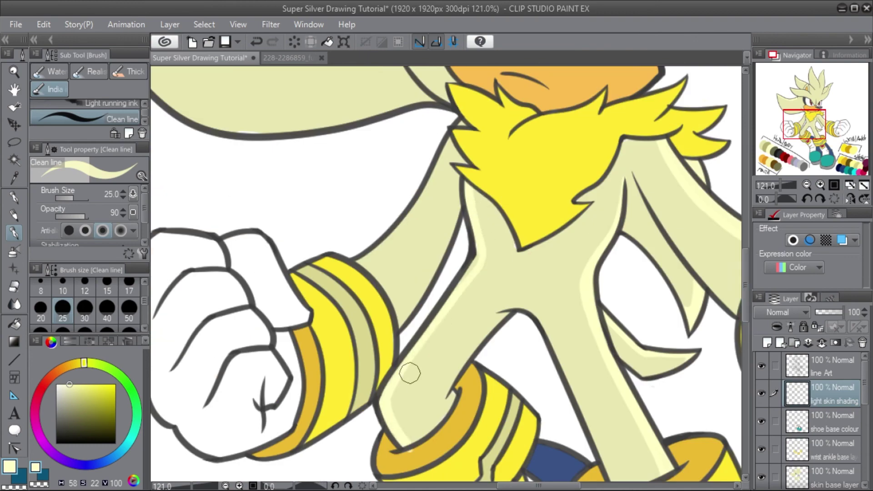
{"action": "left_click_drag", "start_coordinate": [456, 132], "coordinate": [364, 262]}
Name the new layer "mouth light colour" and sample the light yellow from the mouth palette.
{"action": "key", "text": "ctrl+0"}
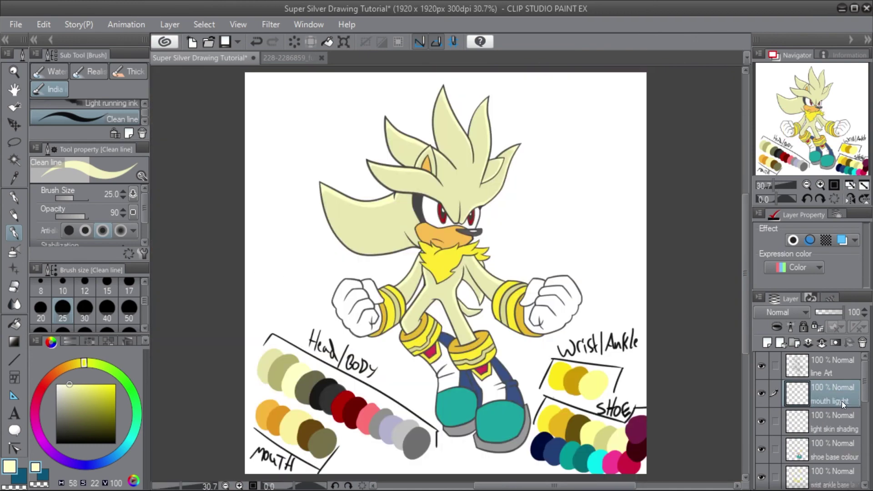
{"action": "double_click", "coordinate": [842, 403]}
{"action": "type", "text": "mouth light colour"}
{"action": "key", "text": "Return"}
{"action": "left_click", "coordinate": [296, 425], "text": "alt"}
Paint light yellow highlights around the edge of the muzzle and inside the ear.
{"action": "scroll", "coordinate": [423, 219], "scroll_direction": "up", "scroll_amount": 5}
{"action": "left_click_drag", "start_coordinate": [707, 336], "coordinate": [645, 384]}
{"action": "key", "text": "ctrl+z"}
{"action": "mouse_move", "coordinate": [437, 255]}
{"action": "left_mouse_down"}
{"action": "mouse_move", "coordinate": [417, 252]}
{"action": "mouse_move", "coordinate": [392, 297]}
{"action": "left_mouse_up"}
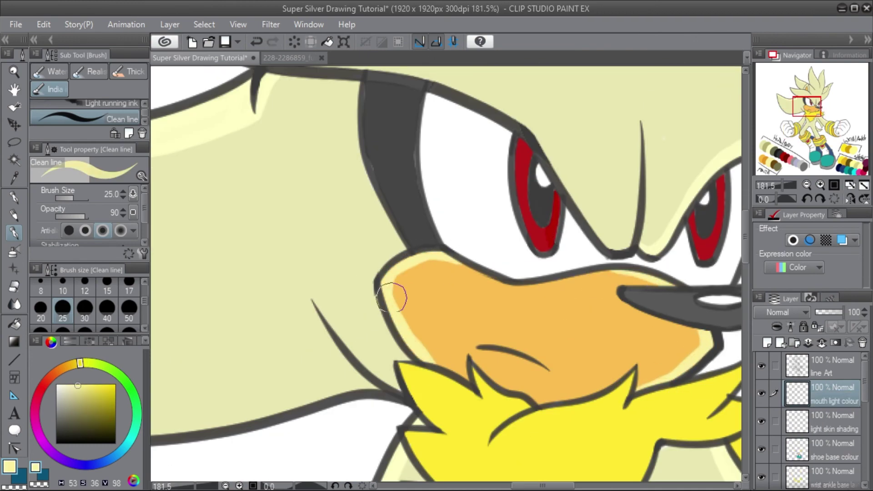
{"action": "left_click_drag", "start_coordinate": [745, 250], "coordinate": [745, 201]}
{"action": "left_click_drag", "start_coordinate": [450, 221], "coordinate": [460, 307]}
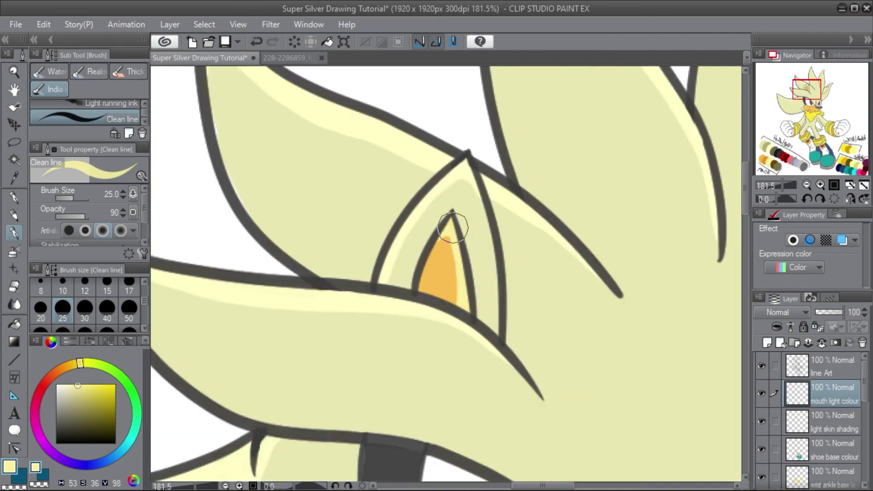
Paint pink highlights around the red irises of both eyes on an "eye light colour" layer.
{"action": "scroll", "coordinate": [452, 227], "scroll_direction": "down", "scroll_amount": 3}
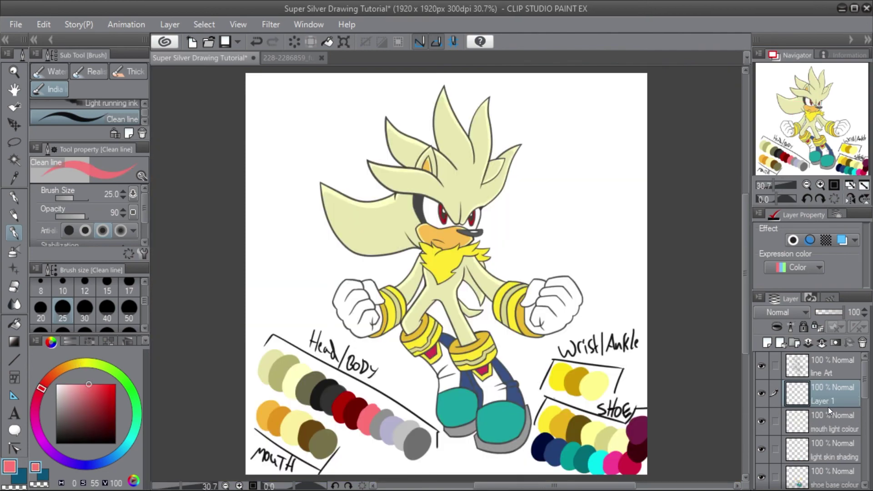
{"action": "scroll", "coordinate": [406, 317], "scroll_direction": "up", "scroll_amount": 5}
{"action": "left_click_drag", "start_coordinate": [425, 238], "coordinate": [406, 317]}
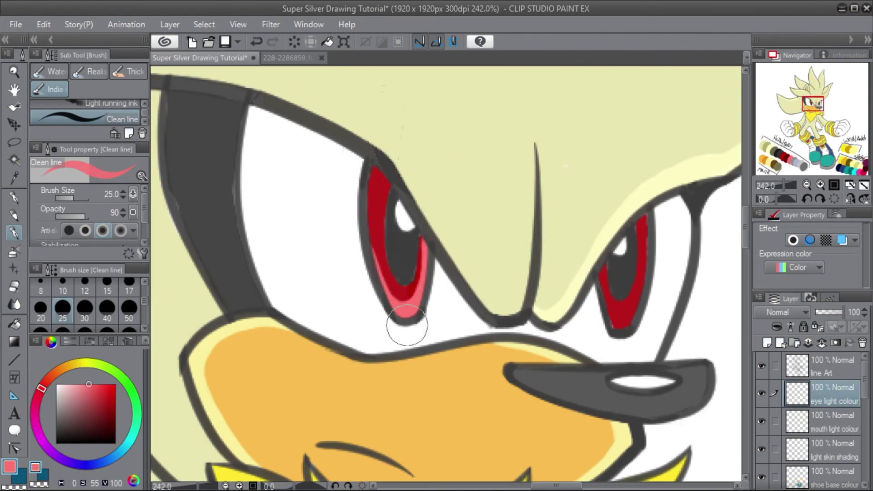
{"action": "mouse_move", "coordinate": [374, 169]}
{"action": "left_mouse_down"}
{"action": "mouse_move", "coordinate": [370, 249]}
{"action": "mouse_move", "coordinate": [395, 298]}
{"action": "left_mouse_up"}
{"action": "left_click_drag", "start_coordinate": [641, 217], "coordinate": [610, 308]}
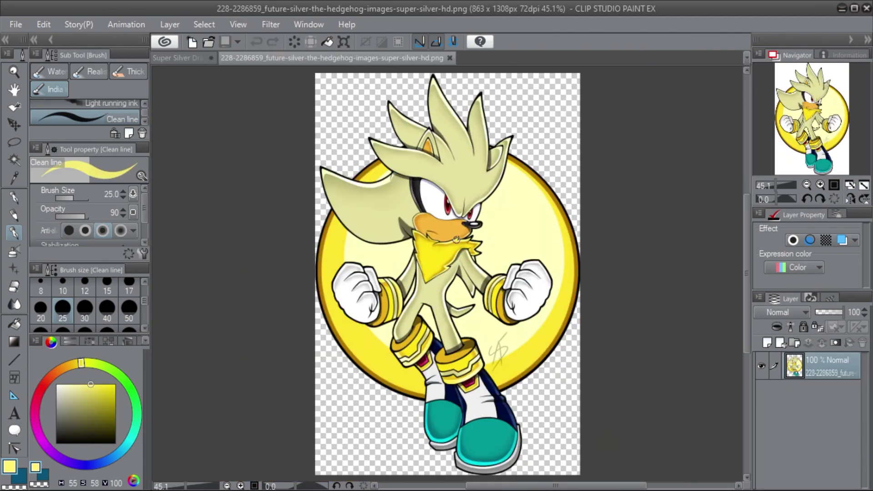
Paint light yellow highlights along the tufts and edges of the chest fur on the body fur light colour layer.
{"action": "mouse_move", "coordinate": [673, 224]}
{"action": "left_mouse_down"}
{"action": "mouse_move", "coordinate": [659, 205]}
{"action": "mouse_move", "coordinate": [607, 184]}
{"action": "left_mouse_up"}
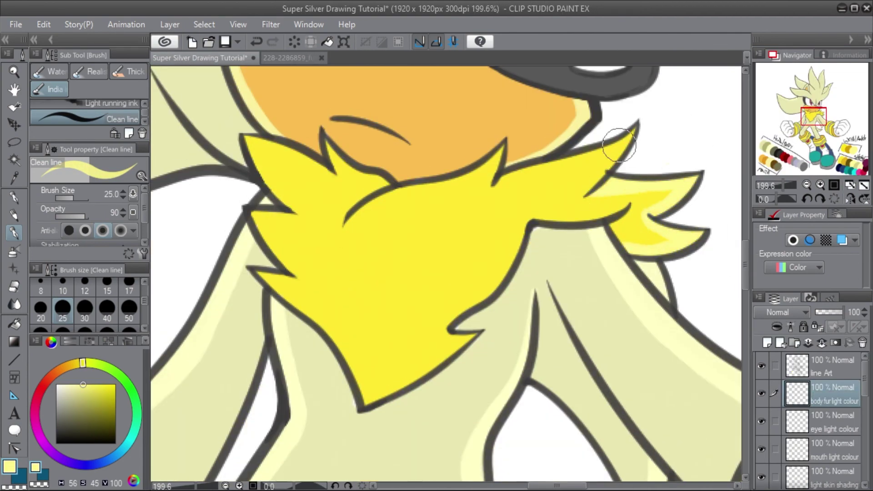
{"action": "mouse_move", "coordinate": [620, 144]}
{"action": "left_mouse_down"}
{"action": "mouse_move", "coordinate": [485, 197]}
{"action": "mouse_move", "coordinate": [487, 164]}
{"action": "left_mouse_up"}
{"action": "mouse_move", "coordinate": [468, 187]}
{"action": "left_mouse_down"}
{"action": "mouse_move", "coordinate": [376, 207]}
{"action": "mouse_move", "coordinate": [455, 160]}
{"action": "left_mouse_up"}
{"action": "left_click_drag", "start_coordinate": [325, 146], "coordinate": [382, 185]}
{"action": "mouse_move", "coordinate": [331, 165]}
{"action": "left_mouse_down"}
{"action": "mouse_move", "coordinate": [264, 143]}
{"action": "mouse_move", "coordinate": [270, 178]}
{"action": "left_mouse_up"}
{"action": "scroll", "coordinate": [247, 199], "scroll_direction": "down", "scroll_amount": 1}
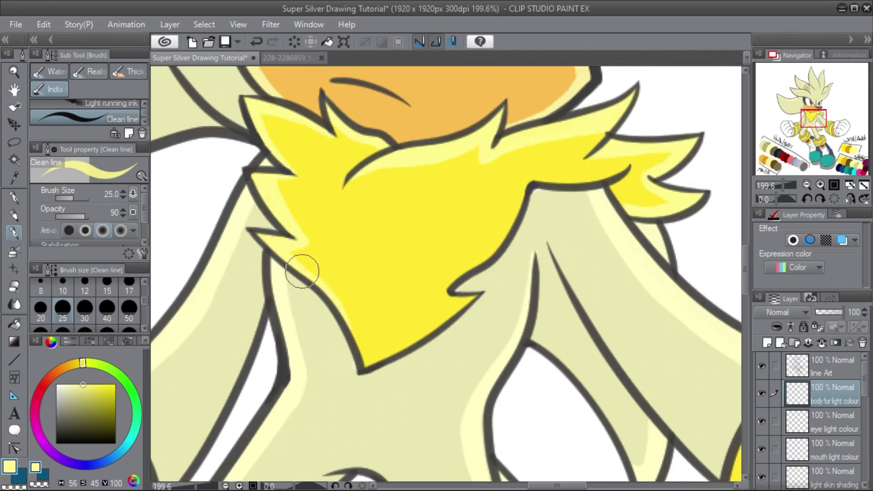
{"action": "left_click_drag", "start_coordinate": [527, 223], "coordinate": [474, 298]}
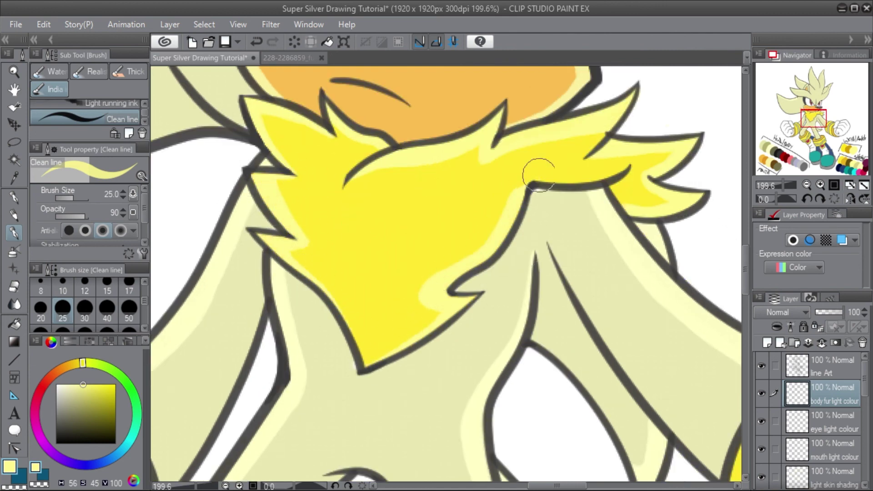
Paint light yellow highlights on the wrist cuffs, ankle cuffs and emblem borders on the wrist light colour layer.
{"action": "key", "text": "ctrl+0"}
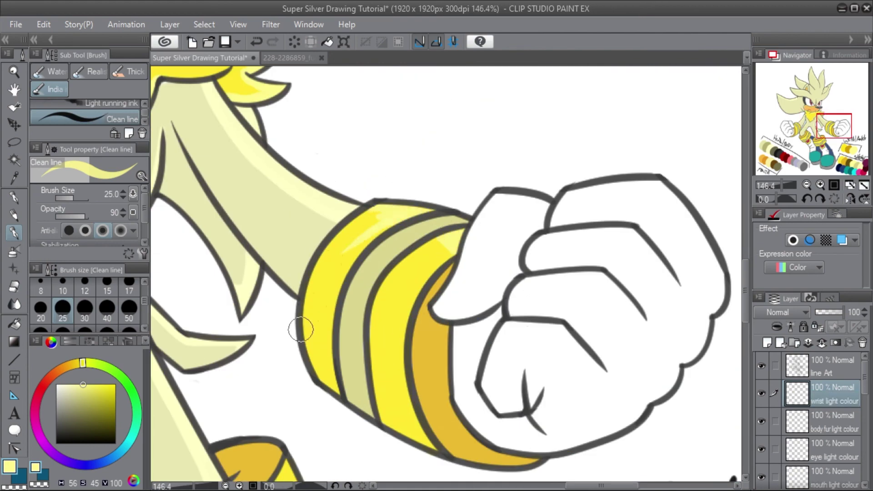
{"action": "left_click_drag", "start_coordinate": [321, 363], "coordinate": [378, 214]}
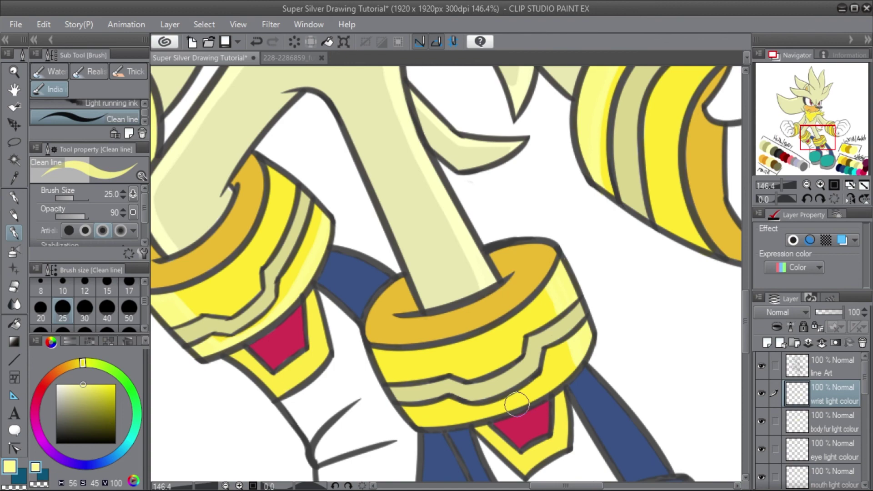
{"action": "left_click_drag", "start_coordinate": [573, 364], "coordinate": [421, 421]}
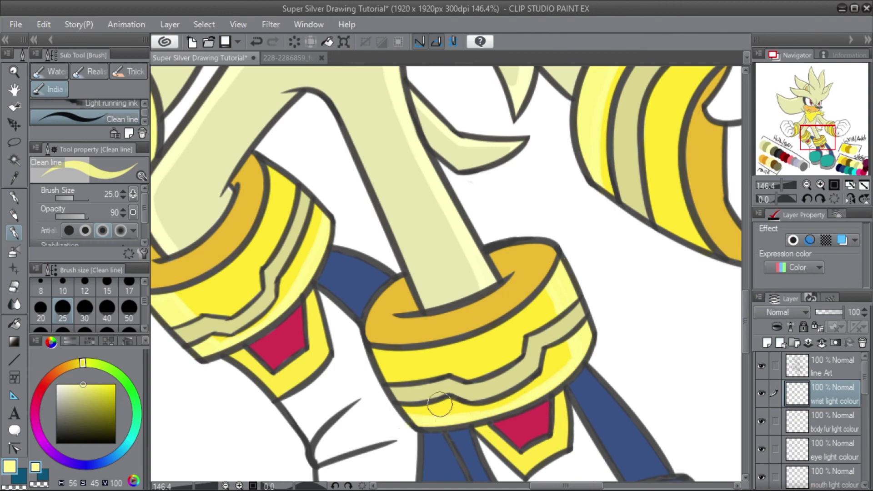
{"action": "scroll", "coordinate": [440, 406], "scroll_direction": "down", "scroll_amount": 3}
{"action": "left_click_drag", "start_coordinate": [564, 260], "coordinate": [494, 309]}
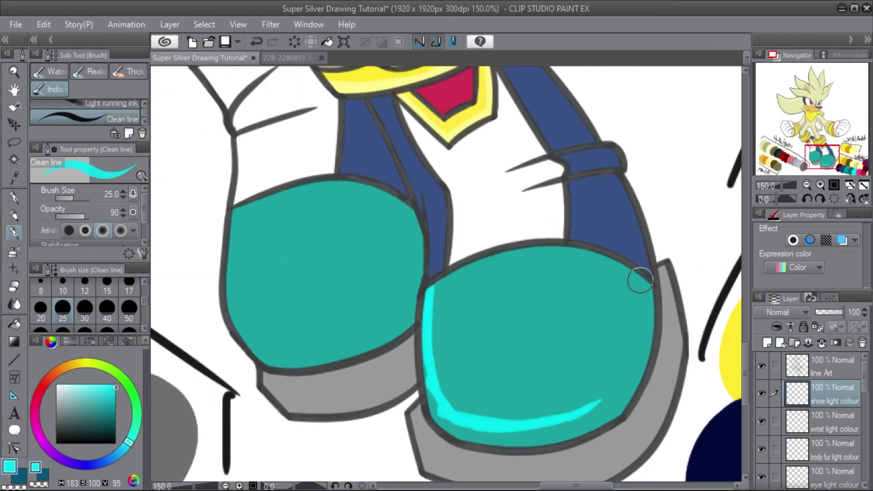
Paint cyan highlights around the side and lower edges of both toe caps on the shoe light colour layer.
{"action": "mouse_move", "coordinate": [637, 279]}
{"action": "left_mouse_down"}
{"action": "mouse_move", "coordinate": [616, 406]}
{"action": "mouse_move", "coordinate": [565, 412]}
{"action": "left_mouse_up"}
{"action": "scroll", "coordinate": [606, 400], "scroll_direction": "left", "scroll_amount": 3}
{"action": "mouse_move", "coordinate": [574, 231]}
{"action": "left_mouse_down"}
{"action": "mouse_move", "coordinate": [559, 306]}
{"action": "mouse_move", "coordinate": [427, 346]}
{"action": "left_mouse_up"}
{"action": "mouse_move", "coordinate": [416, 341]}
{"action": "left_mouse_down"}
{"action": "mouse_move", "coordinate": [397, 236]}
{"action": "mouse_move", "coordinate": [521, 323]}
{"action": "left_mouse_up"}
{"action": "scroll", "coordinate": [582, 332], "scroll_direction": "down", "scroll_amount": 1}
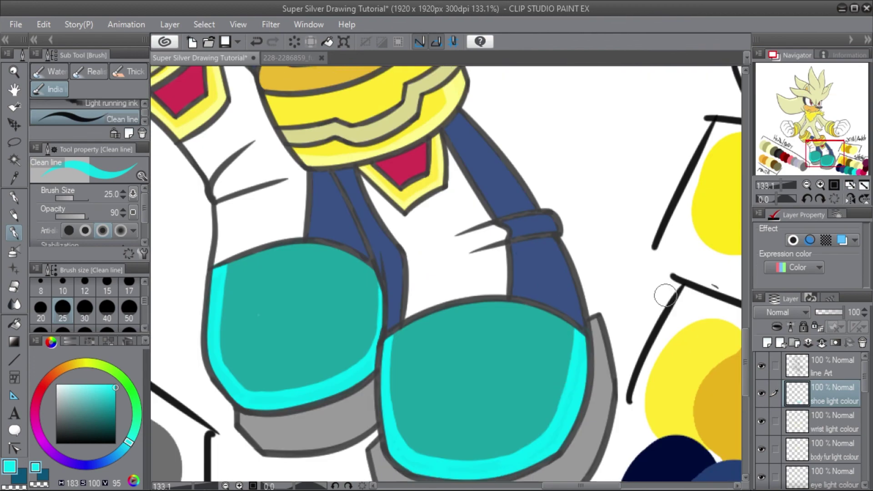
Sample blue from the shoe palette and paint a deeper blue tone along the straps and side panels of the shoes.
{"action": "scroll", "coordinate": [667, 294], "scroll_direction": "left", "scroll_amount": 2}
{"action": "scroll", "coordinate": [732, 340], "scroll_direction": "up", "scroll_amount": 2}
{"action": "left_click", "coordinate": [732, 340], "text": "alt"}
{"action": "mouse_move", "coordinate": [537, 175]}
{"action": "left_mouse_down"}
{"action": "mouse_move", "coordinate": [552, 212]}
{"action": "mouse_move", "coordinate": [591, 248]}
{"action": "left_mouse_up"}
{"action": "left_click_drag", "start_coordinate": [620, 295], "coordinate": [644, 342]}
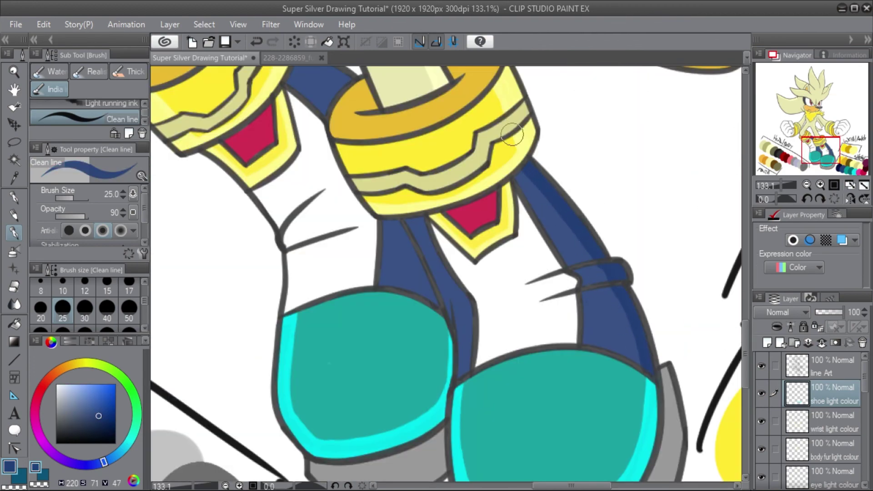
{"action": "scroll", "coordinate": [513, 134], "scroll_direction": "left", "scroll_amount": 2}
{"action": "scroll", "coordinate": [425, 248], "scroll_direction": "up", "scroll_amount": 5}
{"action": "scroll", "coordinate": [446, 273], "scroll_direction": "down", "scroll_amount": 5}
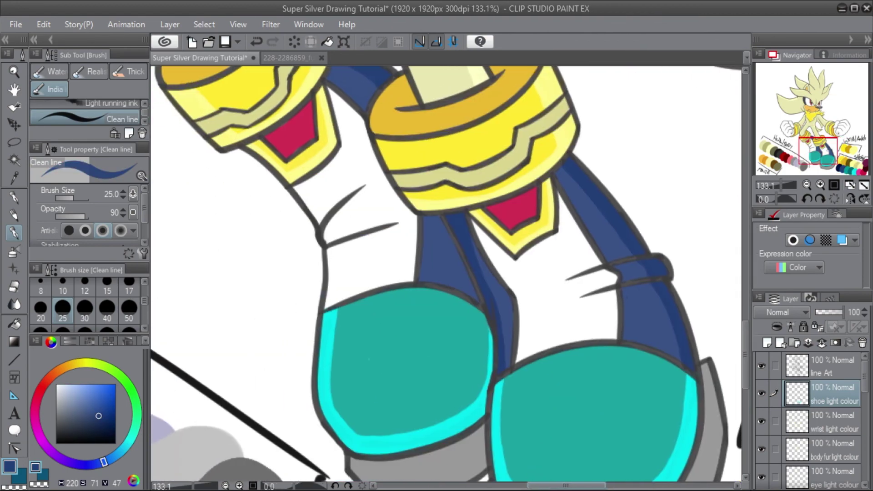
Sample dark brown from the shoe palette and add a new layer named for ankle/wrist dark shading.
{"action": "scroll", "coordinate": [446, 273], "scroll_direction": "down", "scroll_amount": 5}
{"action": "left_click", "coordinate": [582, 427], "text": "alt"}
{"action": "scroll", "coordinate": [809, 418], "scroll_direction": "down", "scroll_amount": 3}
{"action": "left_click", "coordinate": [767, 342]}
{"action": "type", "text": "ankle/wrist dark sh"}
Paint dark brown shadows on the gold rims of both wrist cuffs beside the hands.
{"action": "scroll", "coordinate": [512, 232], "scroll_direction": "up", "scroll_amount": 6}
{"action": "mouse_move", "coordinate": [522, 159]}
{"action": "left_mouse_down"}
{"action": "mouse_move", "coordinate": [512, 233]}
{"action": "mouse_move", "coordinate": [529, 356]}
{"action": "left_mouse_up"}
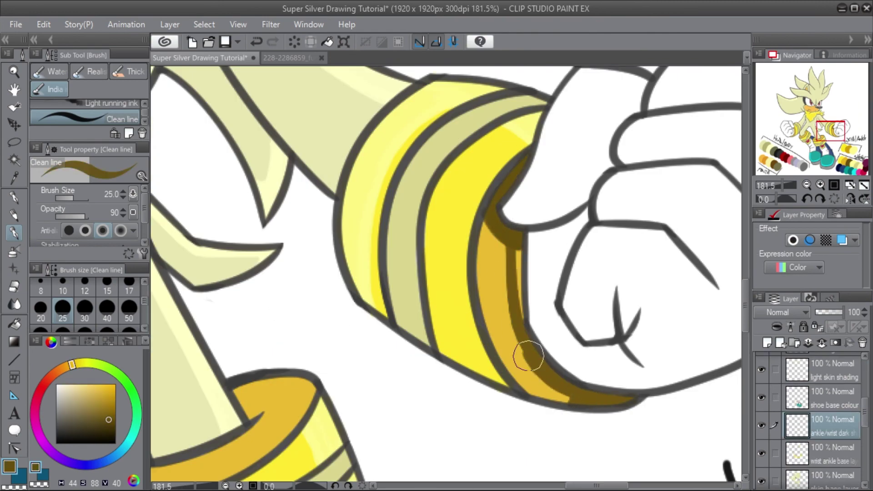
{"action": "scroll", "coordinate": [559, 139], "scroll_direction": "left", "scroll_amount": 5}
{"action": "scroll", "coordinate": [560, 139], "scroll_direction": "up", "scroll_amount": 1}
{"action": "left_click_drag", "start_coordinate": [421, 432], "coordinate": [474, 215]}
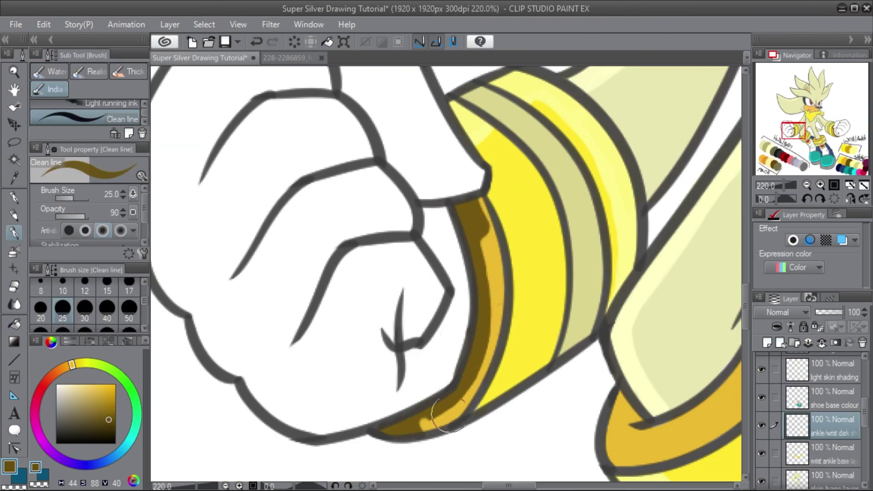
Check the reference image and paint dark brown shadows on the gold inner rims of both ankle cuffs.
{"action": "scroll", "coordinate": [494, 313], "scroll_direction": "down", "scroll_amount": 2}
{"action": "left_click", "coordinate": [289, 58]}
{"action": "left_click", "coordinate": [200, 57]}
{"action": "mouse_move", "coordinate": [459, 312]}
{"action": "left_mouse_down"}
{"action": "mouse_move", "coordinate": [492, 300]}
{"action": "mouse_move", "coordinate": [503, 261]}
{"action": "left_mouse_up"}
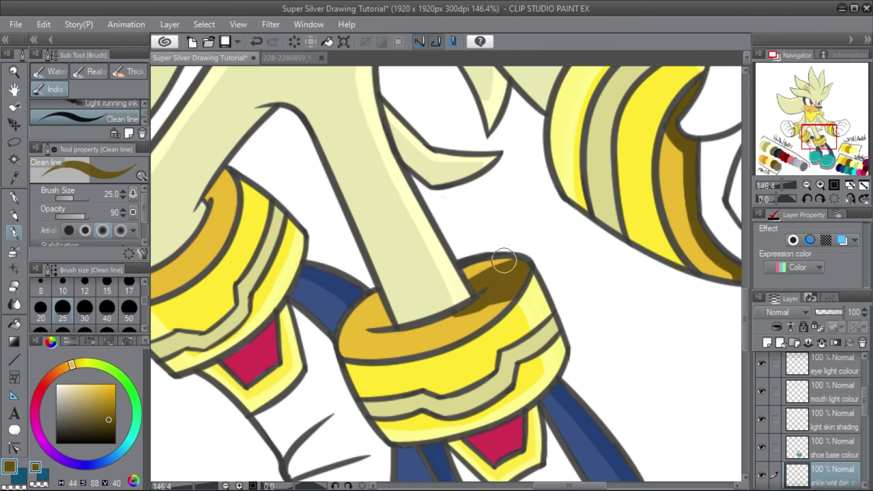
{"action": "left_click", "coordinate": [852, 423]}
{"action": "left_click", "coordinate": [834, 474]}
{"action": "scroll", "coordinate": [433, 218], "scroll_direction": "left", "scroll_amount": 5}
{"action": "left_click_drag", "start_coordinate": [436, 198], "coordinate": [433, 217]}
{"action": "scroll", "coordinate": [466, 84], "scroll_direction": "down", "scroll_amount": 5}
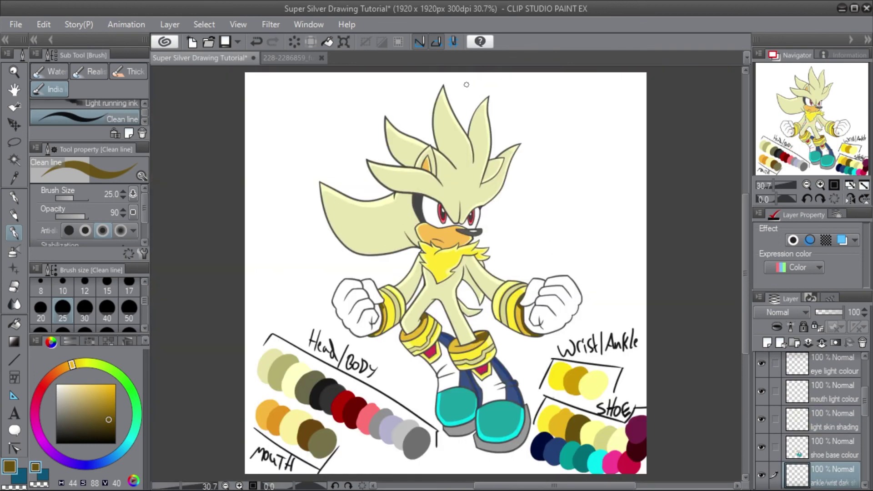
Paint dark olive shadows on the arms and legs where they meet the cuffs, on the dark skin shading layer.
{"action": "scroll", "coordinate": [466, 84], "scroll_direction": "up", "scroll_amount": 3}
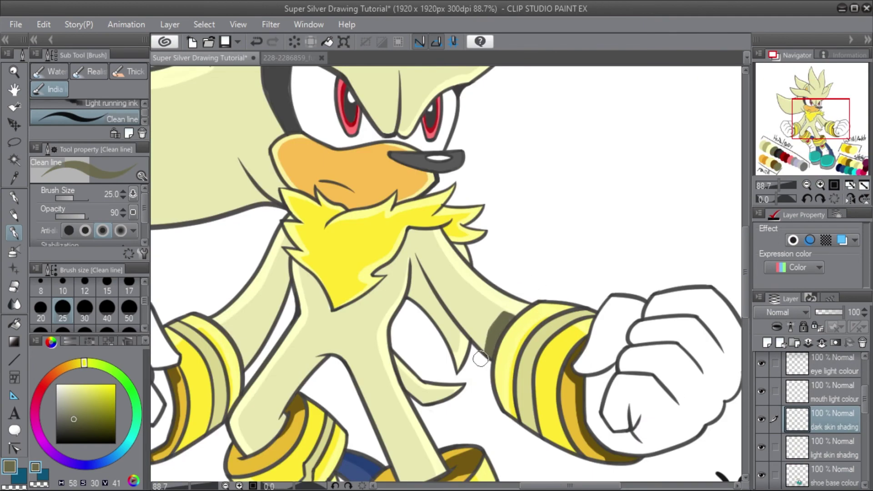
{"action": "scroll", "coordinate": [480, 359], "scroll_direction": "left", "scroll_amount": 5}
{"action": "left_click_drag", "start_coordinate": [475, 364], "coordinate": [454, 325]}
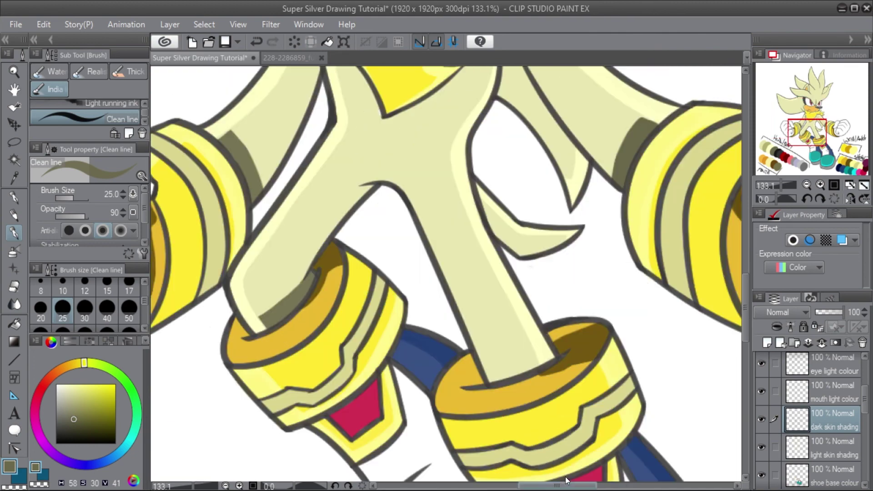
{"action": "left_click_drag", "start_coordinate": [459, 370], "coordinate": [516, 357]}
Paint dark olive shadows around the cheek crease on the back quill and beneath the forehead quill.
{"action": "scroll", "coordinate": [508, 328], "scroll_direction": "up", "scroll_amount": 3}
{"action": "mouse_move", "coordinate": [493, 284]}
{"action": "left_mouse_down"}
{"action": "mouse_move", "coordinate": [478, 207]}
{"action": "mouse_move", "coordinate": [675, 480]}
{"action": "left_mouse_up"}
{"action": "key", "text": "ctrl+z"}
{"action": "mouse_move", "coordinate": [462, 314]}
{"action": "left_mouse_down"}
{"action": "mouse_move", "coordinate": [486, 335]}
{"action": "mouse_move", "coordinate": [475, 365]}
{"action": "left_mouse_up"}
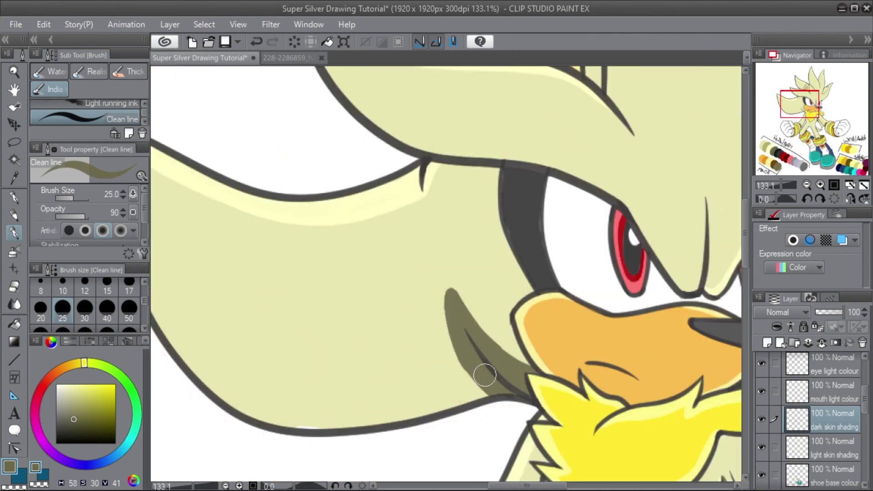
{"action": "left_click_drag", "start_coordinate": [435, 171], "coordinate": [503, 181]}
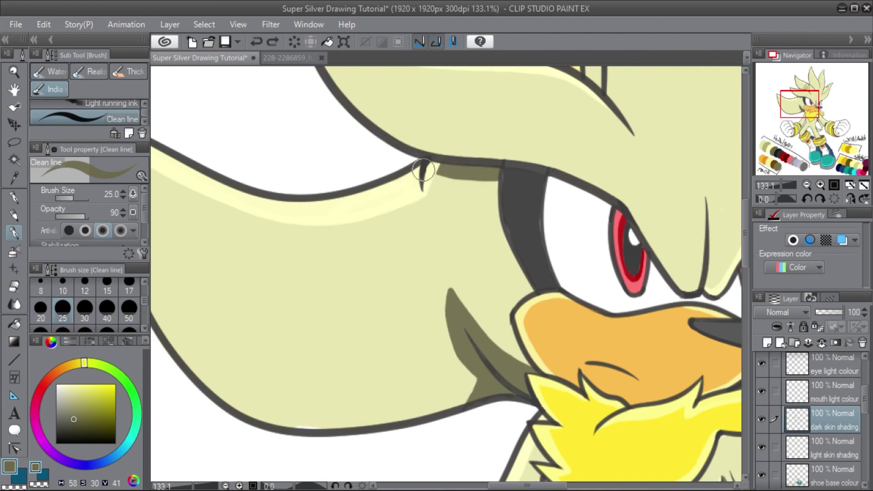
Paint dark olive shadows around the base of the ear and on the upper arm beneath the chest fur.
{"action": "scroll", "coordinate": [423, 171], "scroll_direction": "up", "scroll_amount": 3}
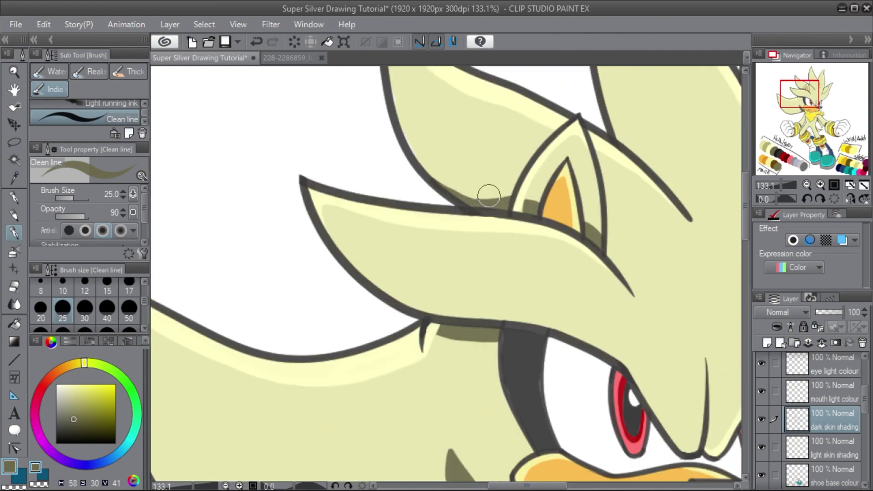
{"action": "scroll", "coordinate": [489, 195], "scroll_direction": "up", "scroll_amount": 3}
{"action": "left_click_drag", "start_coordinate": [489, 195], "coordinate": [195, 218]}
{"action": "left_click_drag", "start_coordinate": [444, 170], "coordinate": [416, 272]}
{"action": "left_click_drag", "start_coordinate": [458, 302], "coordinate": [673, 79]}
{"action": "left_click_drag", "start_coordinate": [421, 300], "coordinate": [432, 381]}
{"action": "left_click_drag", "start_coordinate": [427, 280], "coordinate": [444, 321]}
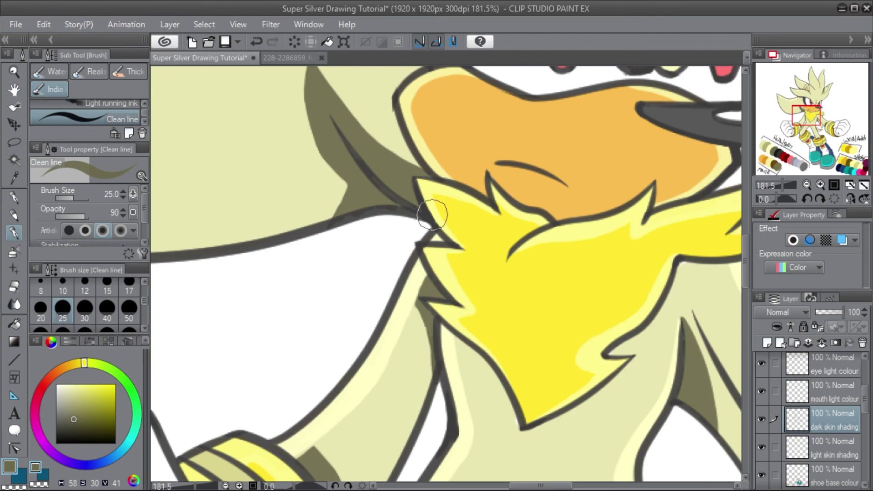
Paint dark olive shadows on the torso and far shoulder along the underside of the chest fur, checking the reference image.
{"action": "scroll", "coordinate": [432, 215], "scroll_direction": "up", "scroll_amount": 1}
{"action": "left_click_drag", "start_coordinate": [522, 230], "coordinate": [445, 302]}
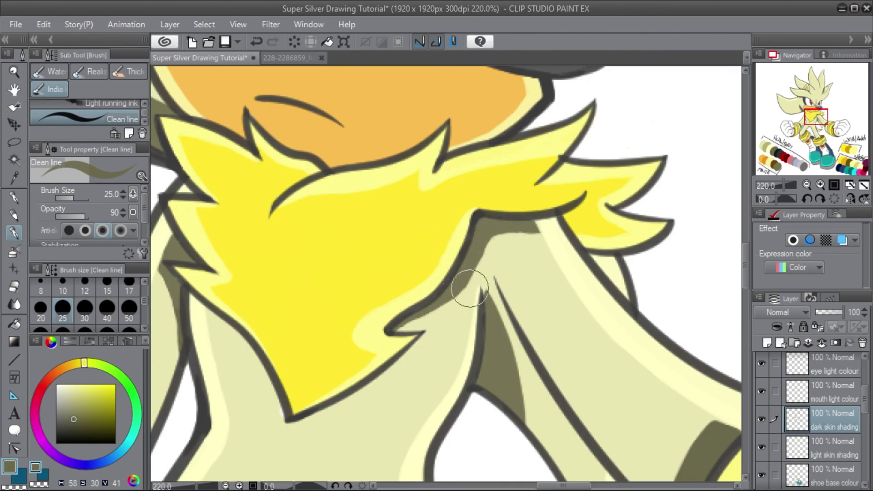
{"action": "scroll", "coordinate": [470, 288], "scroll_direction": "down", "scroll_amount": 8}
{"action": "left_click", "coordinate": [291, 57]}
{"action": "left_click", "coordinate": [200, 57]}
{"action": "scroll", "coordinate": [373, 248], "scroll_direction": "up", "scroll_amount": 6}
{"action": "left_click_drag", "start_coordinate": [441, 314], "coordinate": [476, 331]}
{"action": "left_click_drag", "start_coordinate": [646, 191], "coordinate": [319, 331]}
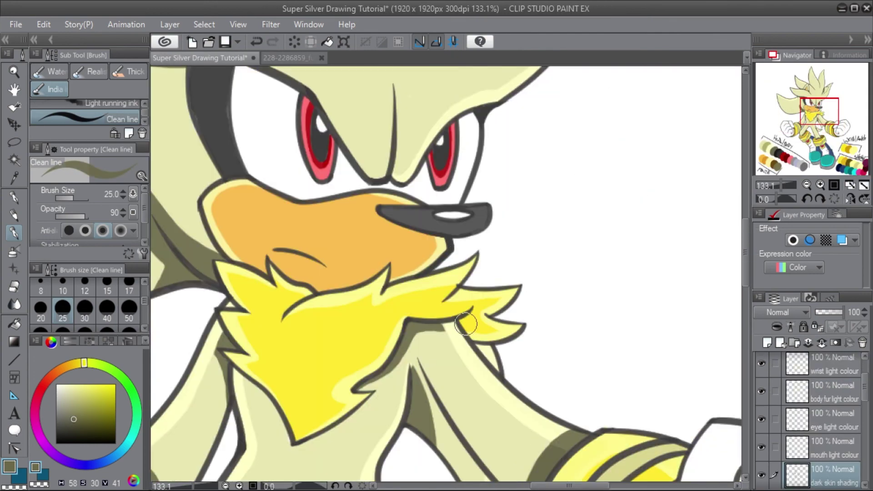
Check the reference image and paint a dark brown palette shadow across the base of the orange inner ear.
{"action": "scroll", "coordinate": [410, 309], "scroll_direction": "down", "scroll_amount": 5}
{"action": "scroll", "coordinate": [480, 365], "scroll_direction": "down", "scroll_amount": 6}
{"action": "scroll", "coordinate": [291, 427], "scroll_direction": "up", "scroll_amount": 7}
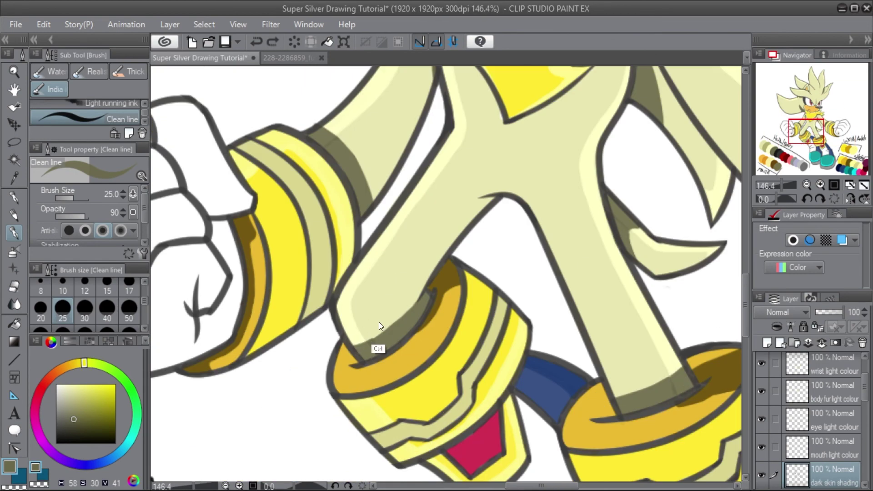
{"action": "left_click", "coordinate": [291, 58]}
{"action": "left_click", "coordinate": [200, 58]}
{"action": "scroll", "coordinate": [632, 277], "scroll_direction": "up", "scroll_amount": 4}
{"action": "scroll", "coordinate": [455, 185], "scroll_direction": "down", "scroll_amount": 6}
{"action": "left_click", "coordinate": [323, 437], "text": "alt"}
{"action": "scroll", "coordinate": [426, 154], "scroll_direction": "up", "scroll_amount": 8}
{"action": "left_click_drag", "start_coordinate": [429, 268], "coordinate": [481, 286]}
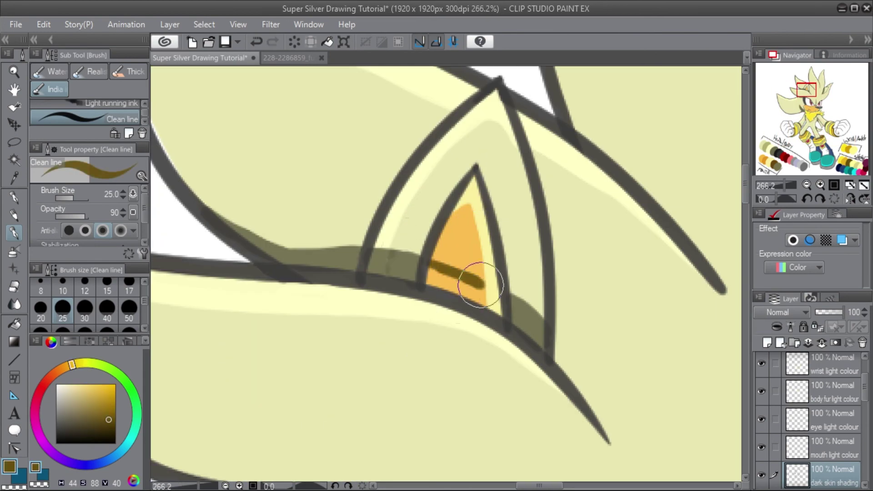
Create a layer named "dark skin blended" beneath the light skin shading layer and pick the medium olive from the palette.
{"action": "left_click", "coordinate": [395, 261], "text": "alt"}
{"action": "mouse_move", "coordinate": [865, 394]}
{"action": "left_mouse_down"}
{"action": "mouse_move", "coordinate": [864, 417]}
{"action": "mouse_move", "coordinate": [865, 401]}
{"action": "mouse_move", "coordinate": [829, 475]}
{"action": "left_mouse_up"}
{"action": "left_click", "coordinate": [761, 369]}
{"action": "left_click", "coordinate": [761, 402]}
{"action": "scroll", "coordinate": [511, 214], "scroll_direction": "down", "scroll_amount": 7}
{"action": "left_click", "coordinate": [279, 377], "text": "alt"}
{"action": "scroll", "coordinate": [538, 177], "scroll_direction": "up", "scroll_amount": 4}
{"action": "left_click", "coordinate": [767, 342]}
{"action": "double_click", "coordinate": [828, 435]}
{"action": "type", "text": "dark skin blended"}
Paint medium olive shading inside the far ear along its light edge and soften it with the Blend tool.
{"action": "mouse_move", "coordinate": [538, 165]}
{"action": "left_mouse_down"}
{"action": "mouse_move", "coordinate": [565, 183]}
{"action": "mouse_move", "coordinate": [521, 236]}
{"action": "left_mouse_up"}
{"action": "left_click", "coordinate": [14, 304]}
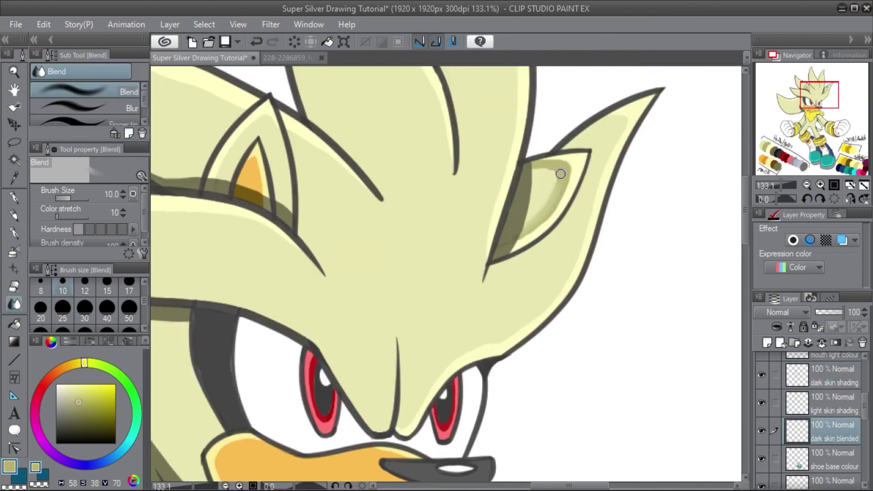
{"action": "left_click_drag", "start_coordinate": [559, 173], "coordinate": [524, 234]}
Paint medium olive shading along the light edge of the far forehead quill down to the brow and blend it.
{"action": "left_click", "coordinate": [14, 233]}
{"action": "mouse_move", "coordinate": [603, 119]}
{"action": "left_mouse_down"}
{"action": "mouse_move", "coordinate": [560, 289]}
{"action": "mouse_move", "coordinate": [471, 344]}
{"action": "left_mouse_up"}
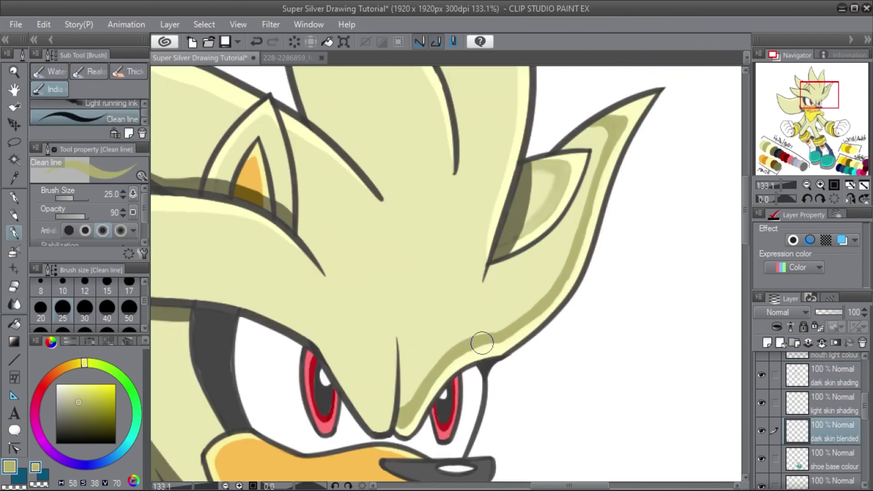
{"action": "key", "text": "j"}
{"action": "mouse_move", "coordinate": [405, 421]}
{"action": "left_mouse_down"}
{"action": "mouse_move", "coordinate": [515, 327]}
{"action": "mouse_move", "coordinate": [584, 212]}
{"action": "left_mouse_up"}
{"action": "scroll", "coordinate": [538, 177], "scroll_direction": "down", "scroll_amount": 4}
Paint medium olive shading along the light edge of the upright quill beside the far ear and blend it.
{"action": "scroll", "coordinate": [513, 102], "scroll_direction": "up", "scroll_amount": 4}
{"action": "key", "text": "b"}
{"action": "mouse_move", "coordinate": [520, 468]}
{"action": "left_mouse_down"}
{"action": "mouse_move", "coordinate": [550, 302]}
{"action": "mouse_move", "coordinate": [532, 152]}
{"action": "left_mouse_up"}
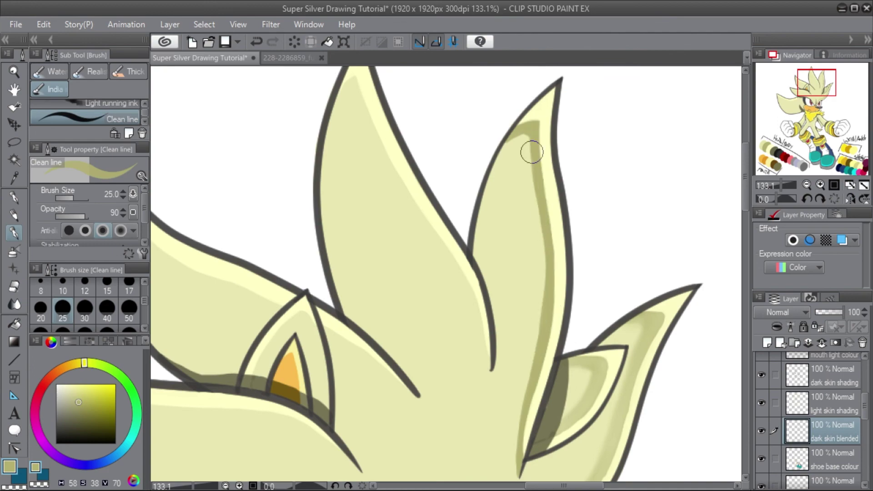
{"action": "left_click_drag", "start_coordinate": [523, 213], "coordinate": [520, 134]}
{"action": "key", "text": "j"}
{"action": "left_click_drag", "start_coordinate": [520, 392], "coordinate": [536, 268]}
{"action": "left_click_drag", "start_coordinate": [536, 205], "coordinate": [536, 352]}
{"action": "scroll", "coordinate": [464, 91], "scroll_direction": "down", "scroll_amount": 5}
Paint medium olive shading along the light edge of the tallest central quill and blend it.
{"action": "scroll", "coordinate": [450, 91], "scroll_direction": "up", "scroll_amount": 4}
{"action": "key", "text": "b"}
{"action": "left_click_drag", "start_coordinate": [433, 114], "coordinate": [545, 353]}
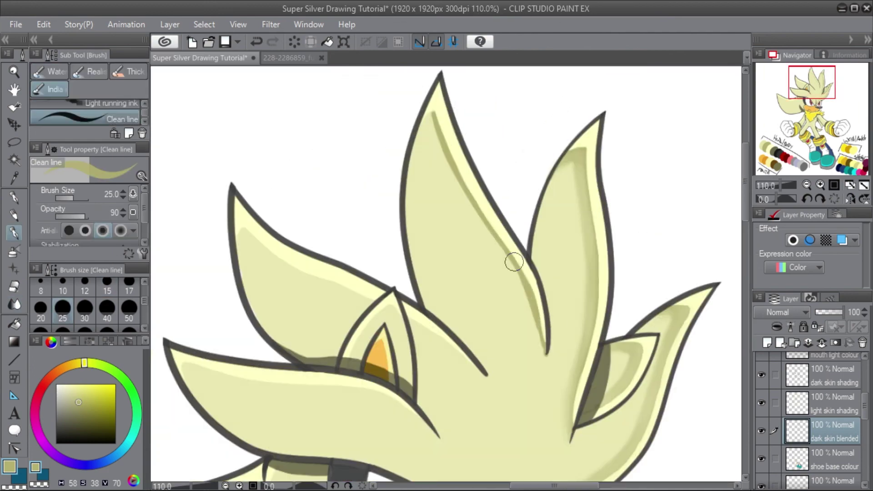
{"action": "key", "text": "j"}
{"action": "left_click_drag", "start_coordinate": [449, 172], "coordinate": [546, 357]}
{"action": "scroll", "coordinate": [417, 91], "scroll_direction": "down", "scroll_amount": 4}
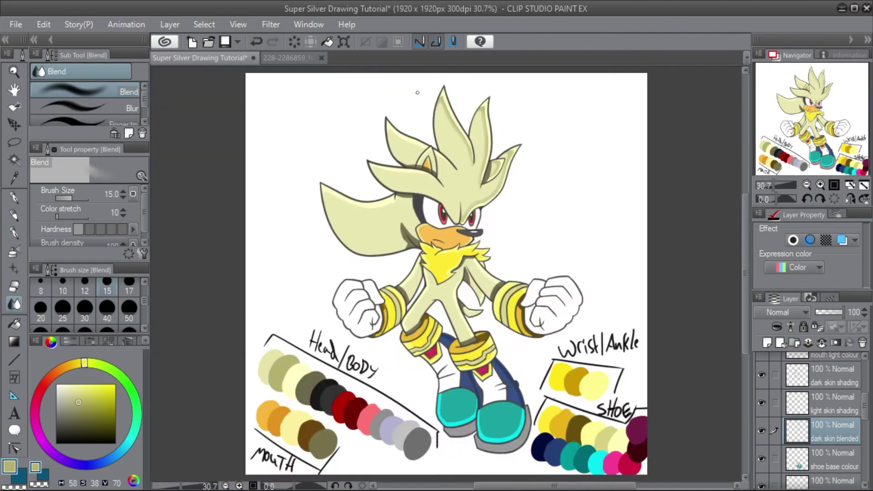
Paint medium olive shading on the near ear and along the light edge of the quill behind it.
{"action": "scroll", "coordinate": [382, 114], "scroll_direction": "up", "scroll_amount": 5}
{"action": "key", "text": "b"}
{"action": "left_click_drag", "start_coordinate": [426, 288], "coordinate": [507, 271]}
{"action": "left_click_drag", "start_coordinate": [597, 300], "coordinate": [511, 238]}
{"action": "mouse_move", "coordinate": [286, 121]}
{"action": "left_mouse_down"}
{"action": "mouse_move", "coordinate": [455, 211]}
{"action": "mouse_move", "coordinate": [412, 197]}
{"action": "left_mouse_up"}
{"action": "mouse_move", "coordinate": [284, 182]}
{"action": "left_mouse_down"}
{"action": "mouse_move", "coordinate": [339, 167]}
{"action": "mouse_move", "coordinate": [395, 193]}
{"action": "left_mouse_up"}
Blend the medium olive shading on the near ear and the quill behind it.
{"action": "key", "text": "j"}
{"action": "mouse_move", "coordinate": [286, 129]}
{"action": "left_mouse_down"}
{"action": "mouse_move", "coordinate": [342, 176]}
{"action": "mouse_move", "coordinate": [573, 289]}
{"action": "left_mouse_up"}
{"action": "mouse_move", "coordinate": [502, 260]}
{"action": "left_mouse_down"}
{"action": "mouse_move", "coordinate": [477, 226]}
{"action": "mouse_move", "coordinate": [429, 284]}
{"action": "left_mouse_up"}
{"action": "scroll", "coordinate": [380, 111], "scroll_direction": "down", "scroll_amount": 5}
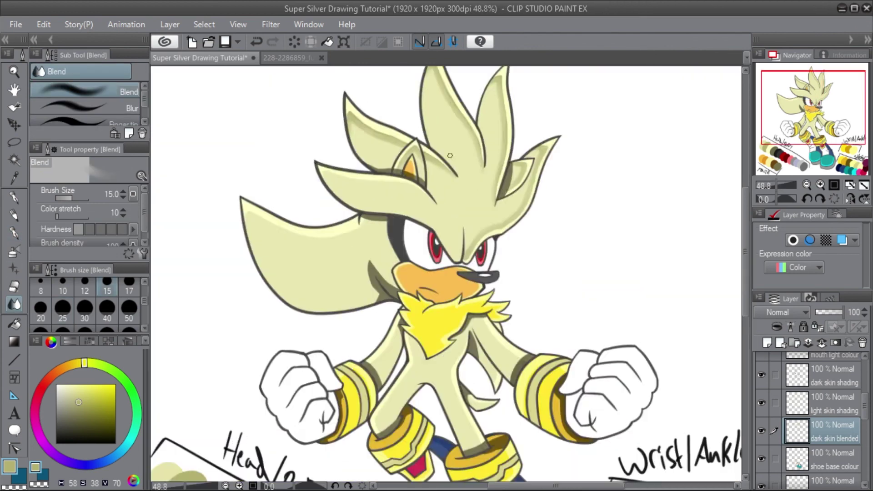
Paint medium olive shading along the light edge of the forehead quill below the near ear and blend it.
{"action": "scroll", "coordinate": [400, 152], "scroll_direction": "up", "scroll_amount": 3}
{"action": "key", "text": "b"}
{"action": "left_click_drag", "start_coordinate": [460, 244], "coordinate": [396, 215]}
{"action": "left_click_drag", "start_coordinate": [248, 192], "coordinate": [439, 225]}
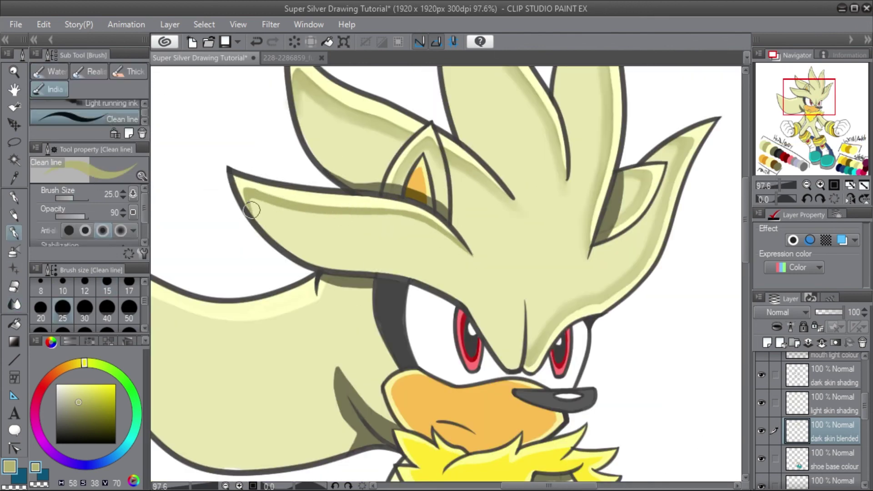
{"action": "key", "text": "j"}
{"action": "mouse_move", "coordinate": [363, 207]}
{"action": "left_mouse_down"}
{"action": "mouse_move", "coordinate": [420, 217]}
{"action": "mouse_move", "coordinate": [252, 200]}
{"action": "left_mouse_up"}
Paint medium olive shading along the upper light edge of the large back quill and blend it.
{"action": "mouse_move", "coordinate": [330, 300]}
{"action": "left_mouse_down"}
{"action": "mouse_move", "coordinate": [541, 300]}
{"action": "mouse_move", "coordinate": [309, 275]}
{"action": "left_mouse_up"}
{"action": "key", "text": "b"}
{"action": "mouse_move", "coordinate": [304, 287]}
{"action": "left_mouse_down"}
{"action": "mouse_move", "coordinate": [398, 318]}
{"action": "mouse_move", "coordinate": [534, 313]}
{"action": "mouse_move", "coordinate": [303, 280]}
{"action": "left_mouse_up"}
{"action": "key", "text": "j"}
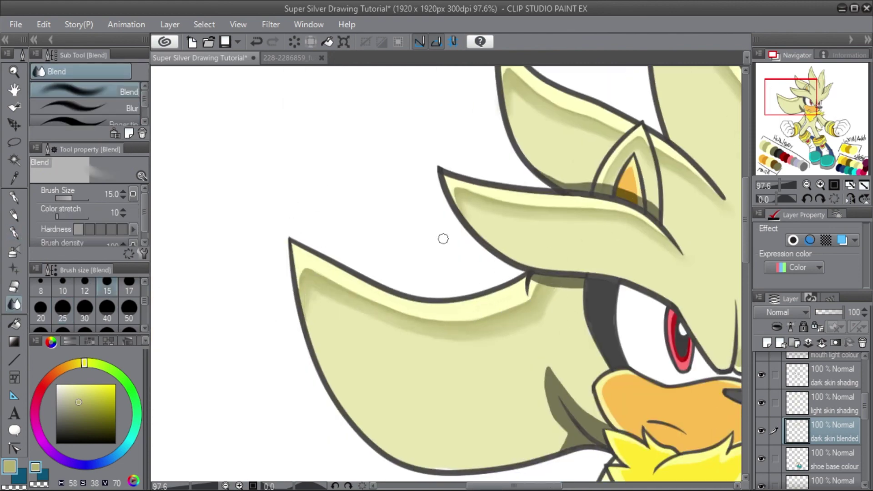
{"action": "scroll", "coordinate": [443, 239], "scroll_direction": "down", "scroll_amount": 4}
Paint medium olive shading along the light edges of the far arm, the torso side and the far leg.
{"action": "scroll", "coordinate": [400, 328], "scroll_direction": "up", "scroll_amount": 4}
{"action": "key", "text": "b"}
{"action": "left_click_drag", "start_coordinate": [592, 152], "coordinate": [668, 232]}
{"action": "left_click_drag", "start_coordinate": [521, 272], "coordinate": [585, 425]}
{"action": "left_click_drag", "start_coordinate": [532, 229], "coordinate": [519, 295]}
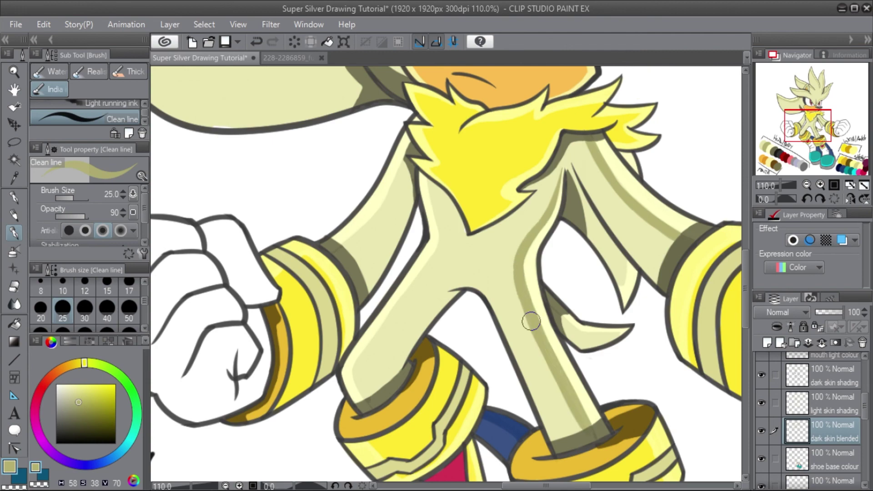
Paint medium olive shading along the near leg, the near arm and the small quills behind the body.
{"action": "left_click_drag", "start_coordinate": [438, 321], "coordinate": [565, 322]}
{"action": "left_click_drag", "start_coordinate": [560, 184], "coordinate": [560, 263]}
{"action": "left_click_drag", "start_coordinate": [527, 302], "coordinate": [497, 393]}
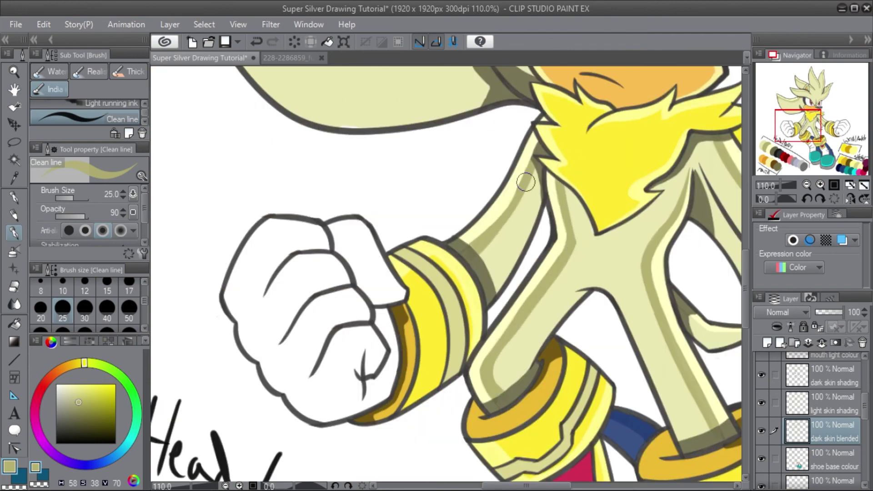
{"action": "left_click_drag", "start_coordinate": [525, 182], "coordinate": [355, 183]}
{"action": "left_click_drag", "start_coordinate": [583, 250], "coordinate": [575, 278]}
{"action": "left_click_drag", "start_coordinate": [523, 319], "coordinate": [573, 338]}
Pick the dark olive shadow colour and touch up the shoulder shadow beside the chest fur on the dark skin shading layer.
{"action": "left_click", "coordinate": [284, 237], "text": "alt"}
{"action": "left_click", "coordinate": [284, 238], "text": "ctrl+shift"}
{"action": "left_click_drag", "start_coordinate": [374, 119], "coordinate": [363, 145]}
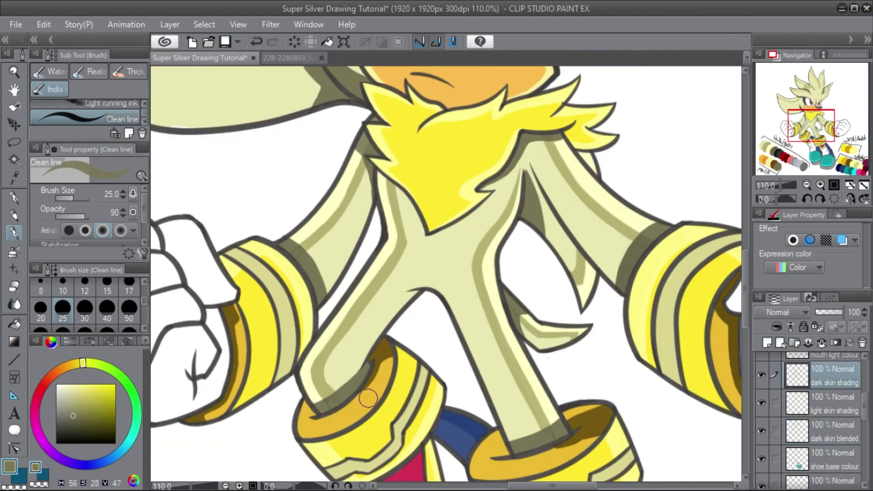
Blend the medium olive shading on the arms, torso and legs on the dark skin blended layer.
{"action": "key", "text": "alt+["}
{"action": "key", "text": "alt+["}
{"action": "key", "text": "j"}
{"action": "left_click_drag", "start_coordinate": [557, 150], "coordinate": [618, 227]}
{"action": "left_click_drag", "start_coordinate": [389, 186], "coordinate": [335, 389]}
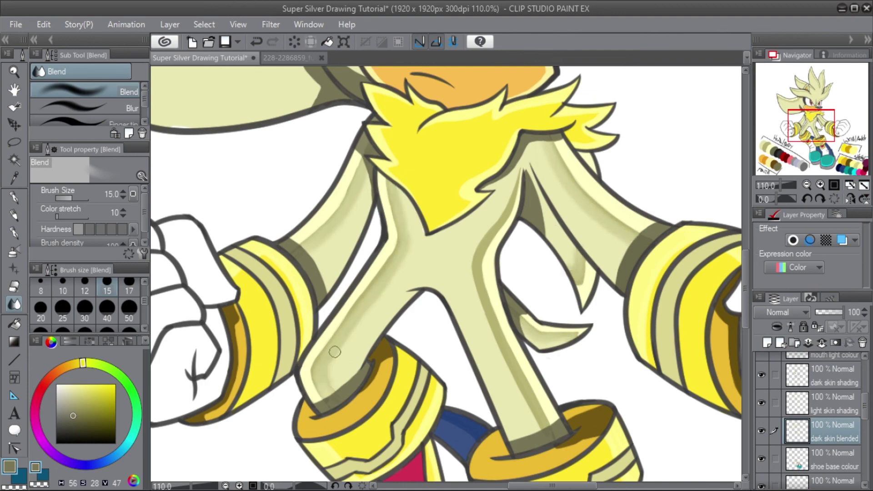
{"action": "left_click_drag", "start_coordinate": [514, 175], "coordinate": [541, 426]}
{"action": "key", "text": "ctrl+0"}
Paint dark red palette shading around both irises on the dark red eye blend layer and blend it.
{"action": "left_click", "coordinate": [354, 411], "text": "alt"}
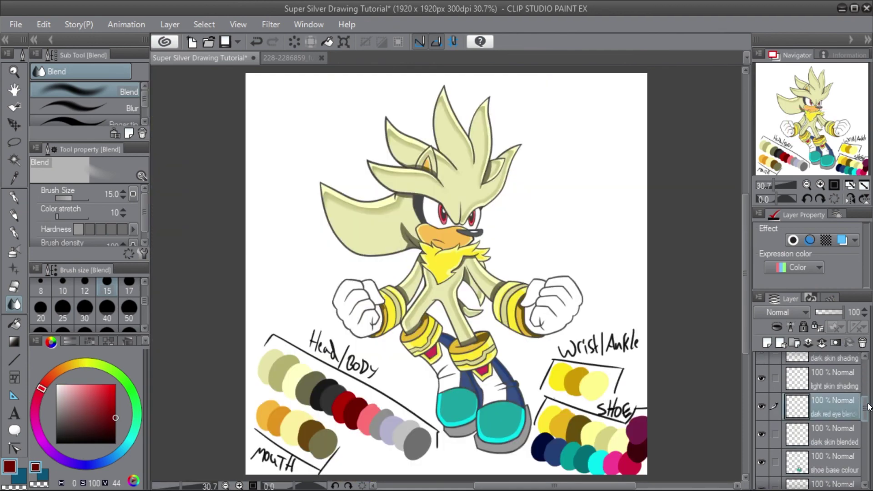
{"action": "left_click", "coordinate": [471, 217], "text": "ctrl+shift"}
{"action": "scroll", "coordinate": [461, 204], "scroll_direction": "up", "scroll_amount": 8}
{"action": "key", "text": "b"}
{"action": "left_click_drag", "start_coordinate": [540, 324], "coordinate": [582, 350]}
{"action": "left_click_drag", "start_coordinate": [318, 296], "coordinate": [268, 304]}
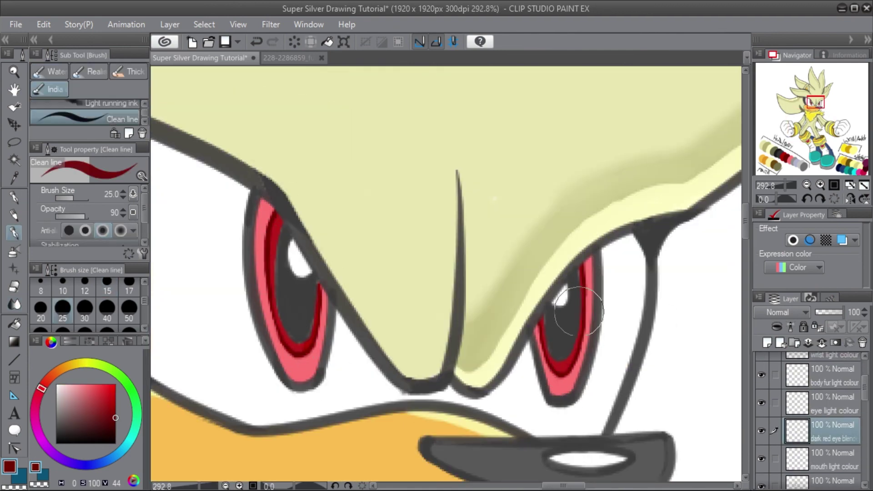
{"action": "key", "text": "j"}
{"action": "left_click_drag", "start_coordinate": [582, 277], "coordinate": [574, 346]}
{"action": "mouse_move", "coordinate": [273, 216]}
{"action": "left_mouse_down"}
{"action": "mouse_move", "coordinate": [306, 331]}
{"action": "mouse_move", "coordinate": [284, 336]}
{"action": "mouse_move", "coordinate": [272, 308]}
{"action": "mouse_move", "coordinate": [320, 282]}
{"action": "left_mouse_up"}
Choose a pale pink, paint the lower part of the irises on the light eye blend layer and blend it.
{"action": "left_click", "coordinate": [75, 389]}
{"action": "key", "text": "b"}
{"action": "key", "text": "alt+]"}
{"action": "key", "text": "j"}
{"action": "key", "text": "b"}
{"action": "mouse_move", "coordinate": [543, 341]}
{"action": "left_mouse_down"}
{"action": "mouse_move", "coordinate": [571, 380]}
{"action": "mouse_move", "coordinate": [562, 381]}
{"action": "left_mouse_up"}
{"action": "key", "text": "j"}
{"action": "key", "text": "ctrl+0"}
Create a layer named "mouth shade blend" beneath the mouth light colour layer.
{"action": "key", "text": "b"}
{"action": "scroll", "coordinate": [841, 413], "scroll_direction": "down", "scroll_amount": 3}
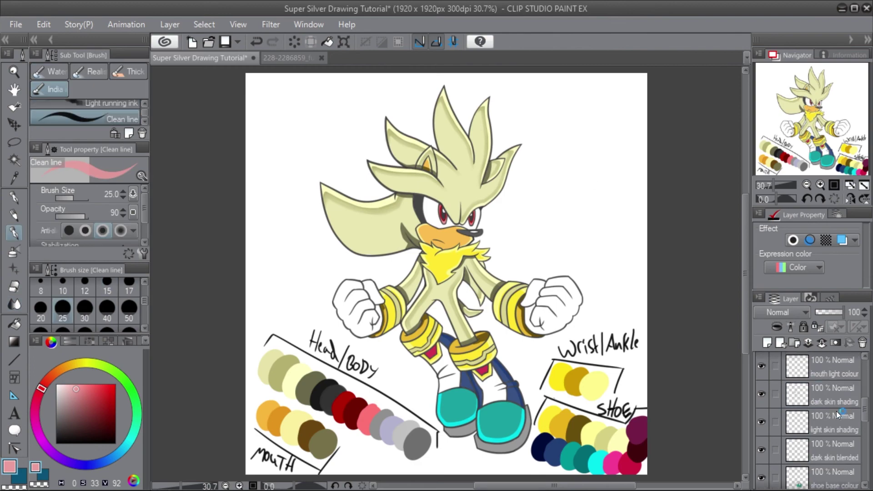
{"action": "key", "text": "ctrl+shift+n"}
{"action": "double_click", "coordinate": [832, 457]}
{"action": "type", "text": "mouth shade blend"}
Paint darker orange palette shading around the muzzle inside its light edge and blend it.
{"action": "left_click", "coordinate": [282, 421], "text": "alt"}
{"action": "scroll", "coordinate": [450, 220], "scroll_direction": "up", "scroll_amount": 5}
{"action": "mouse_move", "coordinate": [296, 258]}
{"action": "left_mouse_down"}
{"action": "mouse_move", "coordinate": [317, 305]}
{"action": "mouse_move", "coordinate": [450, 236]}
{"action": "left_mouse_up"}
{"action": "key", "text": "j"}
{"action": "scroll", "coordinate": [450, 236], "scroll_direction": "down", "scroll_amount": 2}
Name the new layer beneath the body fur light colour layer "body fur blended".
{"action": "scroll", "coordinate": [817, 391], "scroll_direction": "up", "scroll_amount": 3}
{"action": "double_click", "coordinate": [832, 451]}
{"action": "type", "text": "body fur blended"}
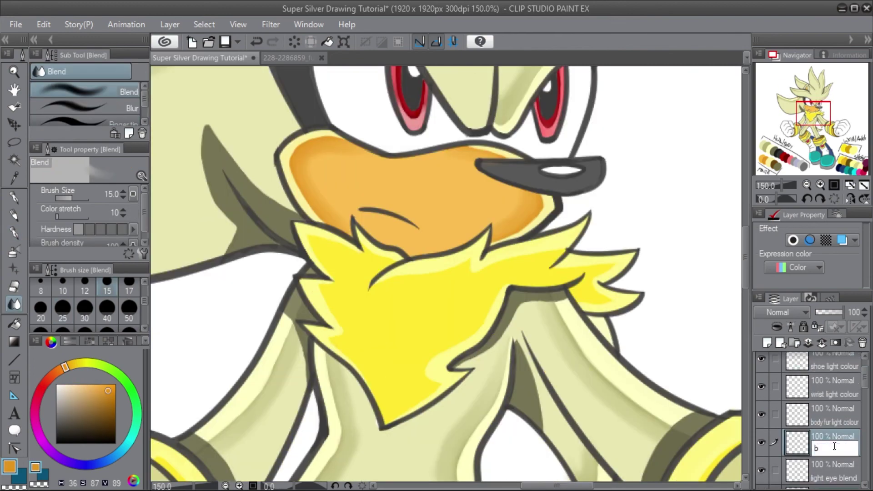
Paint dark gold palette shading on the chest fur along the inside of its light edges.
{"action": "key", "text": "ctrl+0"}
{"action": "scroll", "coordinate": [498, 213], "scroll_direction": "up", "scroll_amount": 2}
{"action": "scroll", "coordinate": [596, 273], "scroll_direction": "up", "scroll_amount": 4}
{"action": "key", "text": "b"}
{"action": "mouse_move", "coordinate": [536, 254]}
{"action": "left_mouse_down"}
{"action": "mouse_move", "coordinate": [486, 233]}
{"action": "mouse_move", "coordinate": [380, 244]}
{"action": "mouse_move", "coordinate": [412, 250]}
{"action": "left_mouse_up"}
{"action": "left_click_drag", "start_coordinate": [331, 234], "coordinate": [227, 209]}
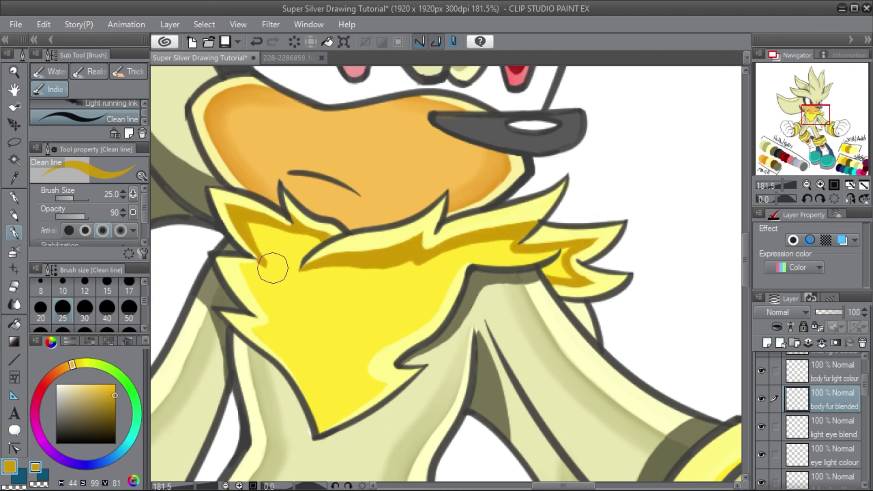
{"action": "left_click_drag", "start_coordinate": [272, 268], "coordinate": [310, 411]}
{"action": "left_click_drag", "start_coordinate": [458, 272], "coordinate": [329, 425]}
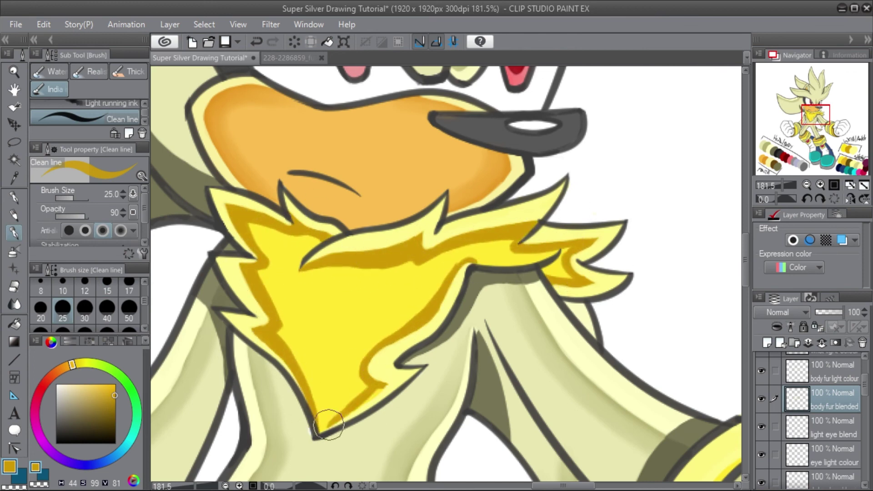
Blend the dark gold shading into the yellow of the chest fur.
{"action": "key", "text": "j"}
{"action": "mouse_move", "coordinate": [557, 251]}
{"action": "left_mouse_down"}
{"action": "mouse_move", "coordinate": [295, 222]}
{"action": "mouse_move", "coordinate": [320, 418]}
{"action": "left_mouse_up"}
{"action": "left_click_drag", "start_coordinate": [457, 273], "coordinate": [330, 418]}
{"action": "scroll", "coordinate": [680, 199], "scroll_direction": "up", "scroll_amount": 1}
{"action": "mouse_move", "coordinate": [356, 276]}
{"action": "left_mouse_down"}
{"action": "mouse_move", "coordinate": [520, 314]}
{"action": "mouse_move", "coordinate": [659, 274]}
{"action": "left_mouse_up"}
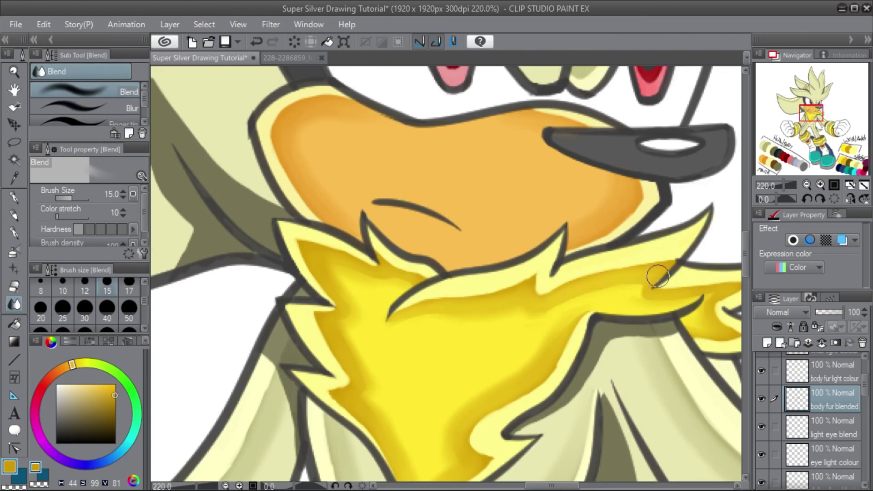
Paint dark gold shading on the yellow bands of the wrist cuffs and blend it.
{"action": "key", "text": "ctrl+0"}
{"action": "scroll", "coordinate": [532, 298], "scroll_direction": "up", "scroll_amount": 4}
{"action": "key", "text": "b"}
{"action": "left_click_drag", "start_coordinate": [495, 287], "coordinate": [520, 297]}
{"action": "mouse_move", "coordinate": [471, 271]}
{"action": "left_mouse_down"}
{"action": "mouse_move", "coordinate": [435, 304]}
{"action": "mouse_move", "coordinate": [374, 317]}
{"action": "left_mouse_up"}
{"action": "key", "text": "j"}
{"action": "scroll", "coordinate": [423, 364], "scroll_direction": "left", "scroll_amount": 5}
{"action": "key", "text": "b"}
{"action": "left_click_drag", "start_coordinate": [409, 285], "coordinate": [453, 386]}
{"action": "key", "text": "j"}
{"action": "left_click_drag", "start_coordinate": [630, 332], "coordinate": [482, 118]}
Paint dark gold shading on the yellow bands of the ankle cuffs and blend it.
{"action": "key", "text": "b"}
{"action": "mouse_move", "coordinate": [634, 277]}
{"action": "left_mouse_down"}
{"action": "mouse_move", "coordinate": [648, 292]}
{"action": "mouse_move", "coordinate": [634, 297]}
{"action": "left_mouse_up"}
{"action": "key", "text": "j"}
{"action": "mouse_move", "coordinate": [646, 332]}
{"action": "left_mouse_down"}
{"action": "mouse_move", "coordinate": [607, 360]}
{"action": "mouse_move", "coordinate": [557, 369]}
{"action": "left_mouse_up"}
{"action": "scroll", "coordinate": [519, 229], "scroll_direction": "left", "scroll_amount": 3}
{"action": "key", "text": "b"}
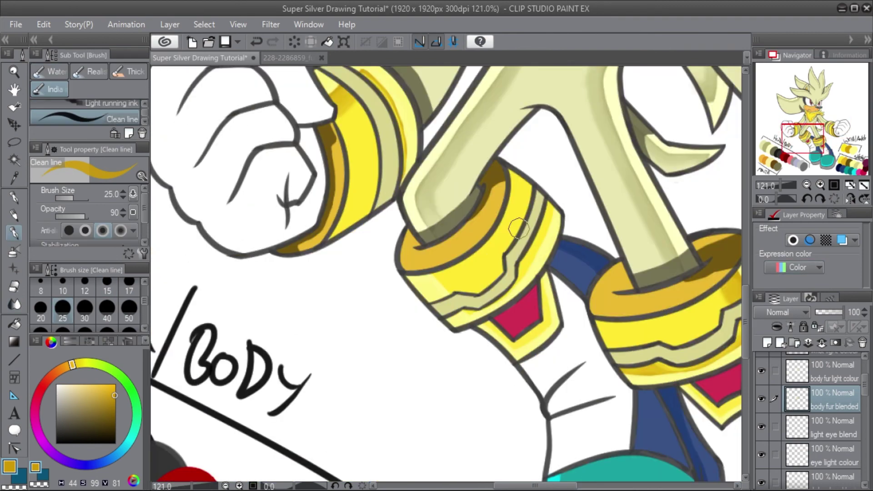
{"action": "key", "text": "j"}
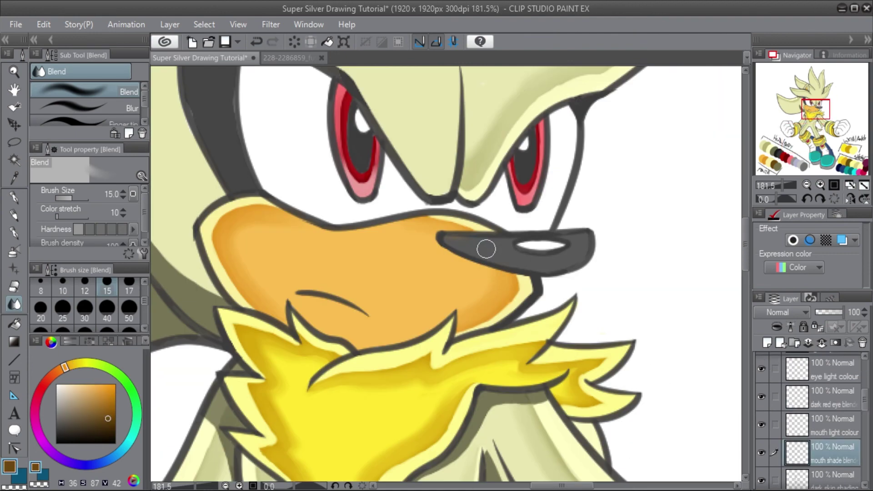
Paint dark brown palette shading on the orange muzzle beneath the nose and blend it on the mouth shade layer.
{"action": "key", "text": "b"}
{"action": "mouse_move", "coordinate": [522, 273]}
{"action": "left_mouse_down"}
{"action": "mouse_move", "coordinate": [482, 291]}
{"action": "mouse_move", "coordinate": [478, 261]}
{"action": "left_mouse_up"}
{"action": "key", "text": "j"}
Paint olive-grey shading over the muzzle's light edge beneath the nose on the mouth light colour layer and blend it.
{"action": "key", "text": "b"}
{"action": "key", "text": "alt+]"}
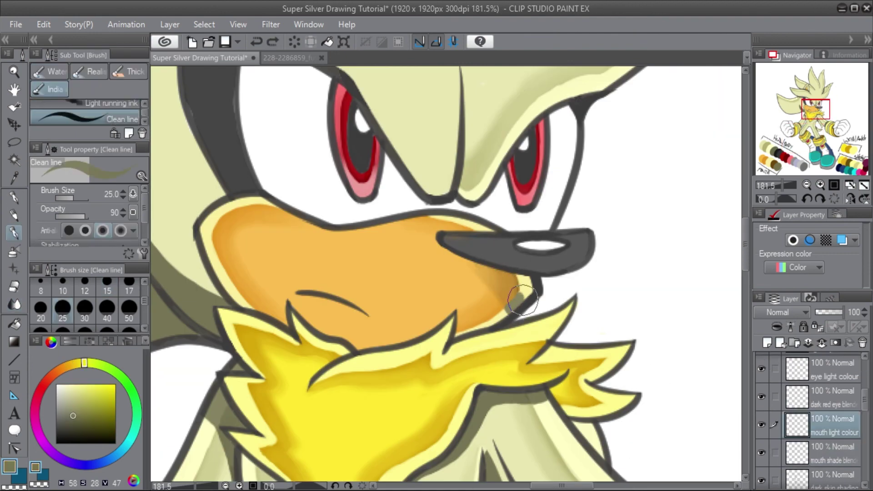
{"action": "key", "text": "j"}
{"action": "mouse_move", "coordinate": [522, 302]}
{"action": "left_mouse_down"}
{"action": "mouse_move", "coordinate": [530, 280]}
{"action": "mouse_move", "coordinate": [511, 304]}
{"action": "left_mouse_up"}
{"action": "key", "text": "alt+["}
Paint lavender palette shading along the upper edges of the eye whites on the white area shading layer and blend it.
{"action": "key", "text": "ctrl+0"}
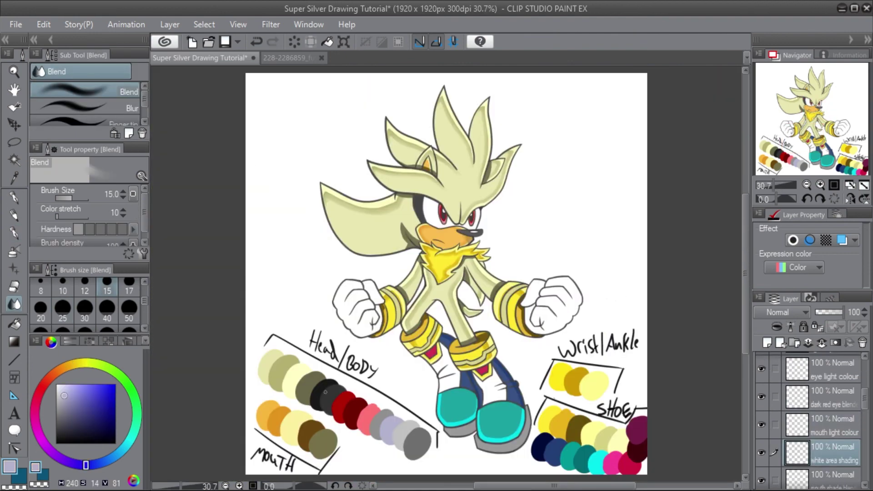
{"action": "left_click_drag", "start_coordinate": [359, 234], "coordinate": [294, 206]}
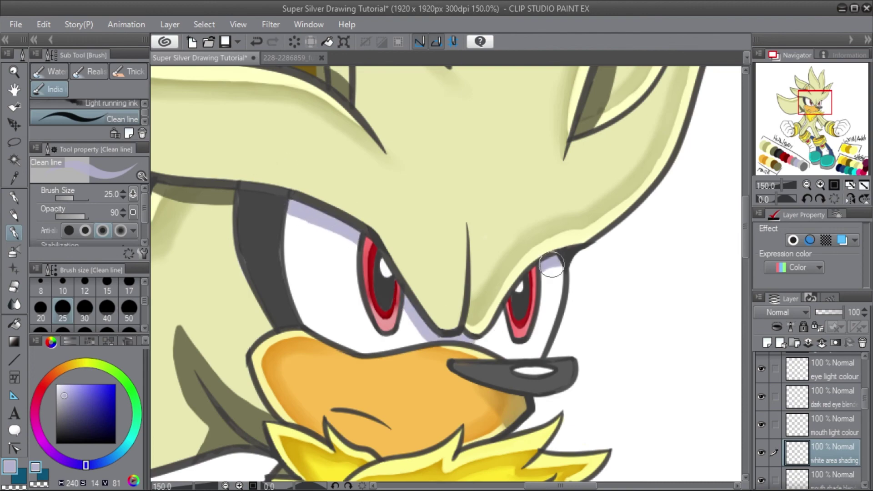
{"action": "key", "text": "j"}
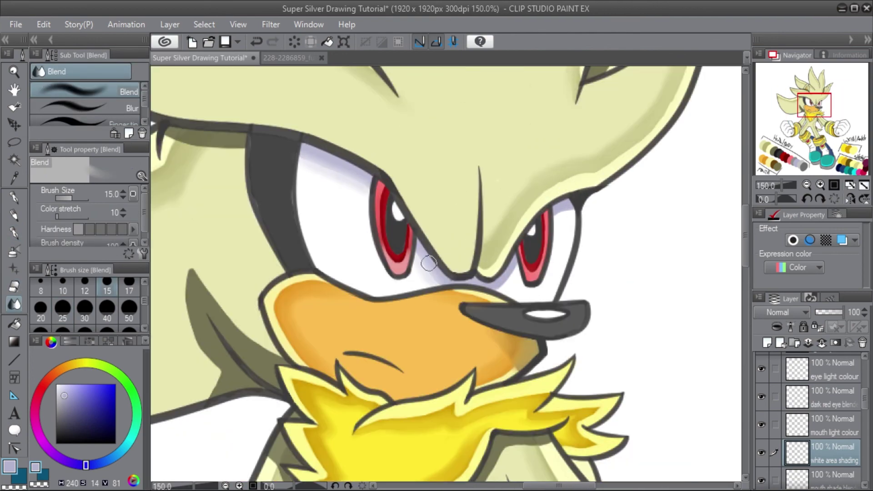
Paint grey palette shading on the white glove beside the wrist cuff and blend it on the white area shading layer.
{"action": "key", "text": "ctrl+0"}
{"action": "left_click_drag", "start_coordinate": [705, 303], "coordinate": [597, 236]}
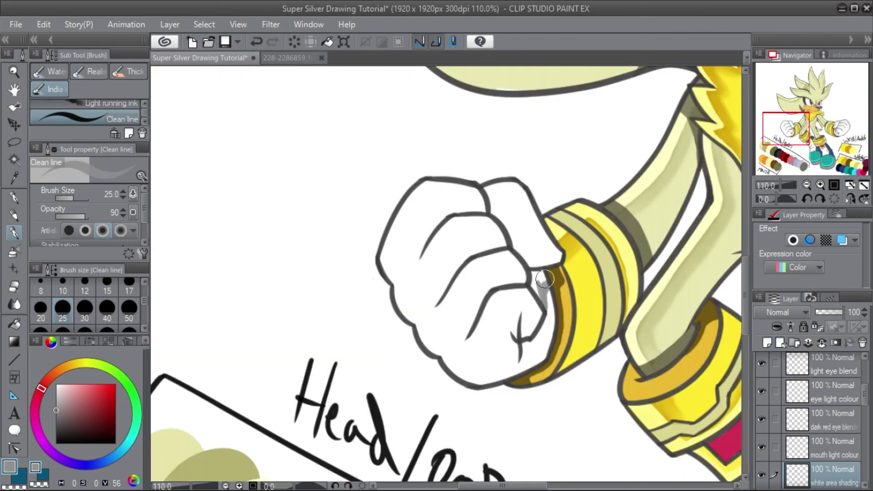
{"action": "key", "text": "j"}
{"action": "left_click_drag", "start_coordinate": [507, 262], "coordinate": [477, 202]}
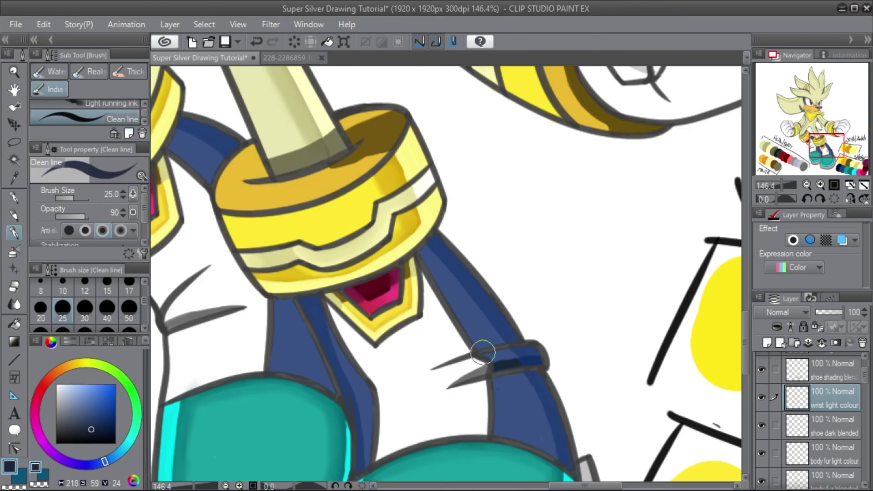
Paint grey shading around the nose on the nose shading layer and blend it.
{"action": "scroll", "coordinate": [838, 422], "scroll_direction": "up", "scroll_amount": 2}
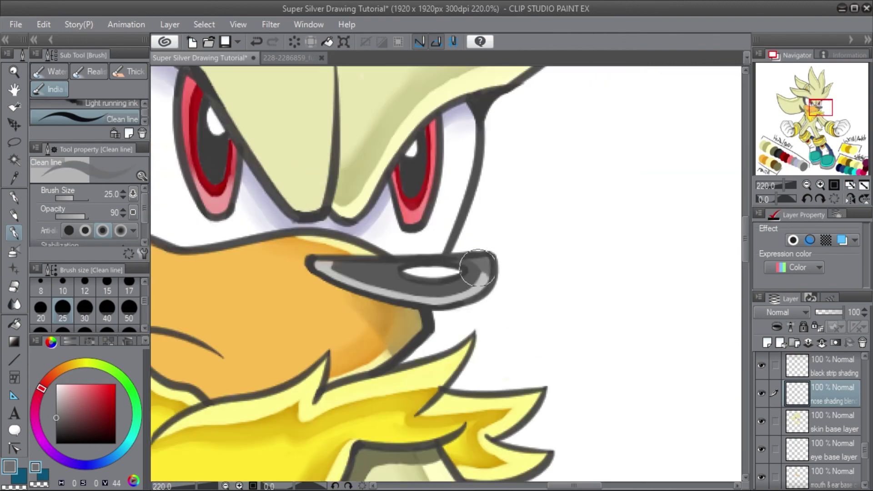
{"action": "key", "text": "j"}
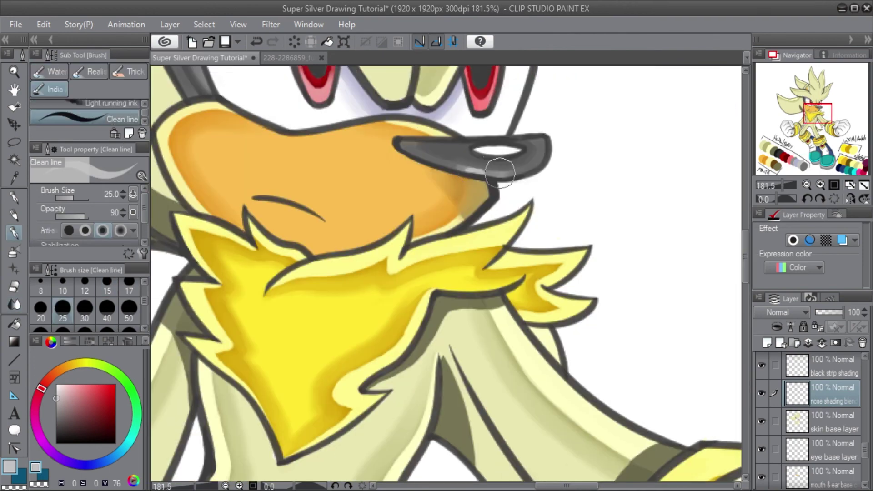
Paint olive palette shading along the brow and forehead crease on the dark skin blended layer and blend it.
{"action": "scroll", "coordinate": [864, 361], "scroll_direction": "up", "scroll_amount": 10}
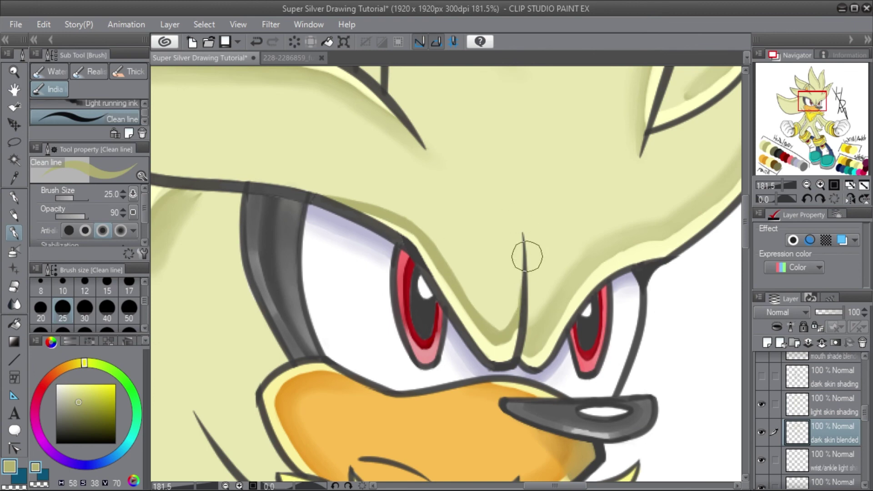
{"action": "key", "text": "j"}
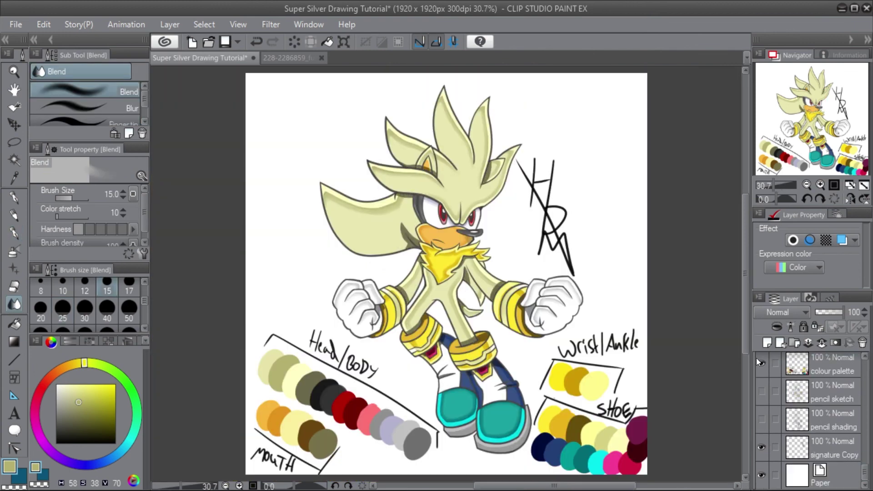